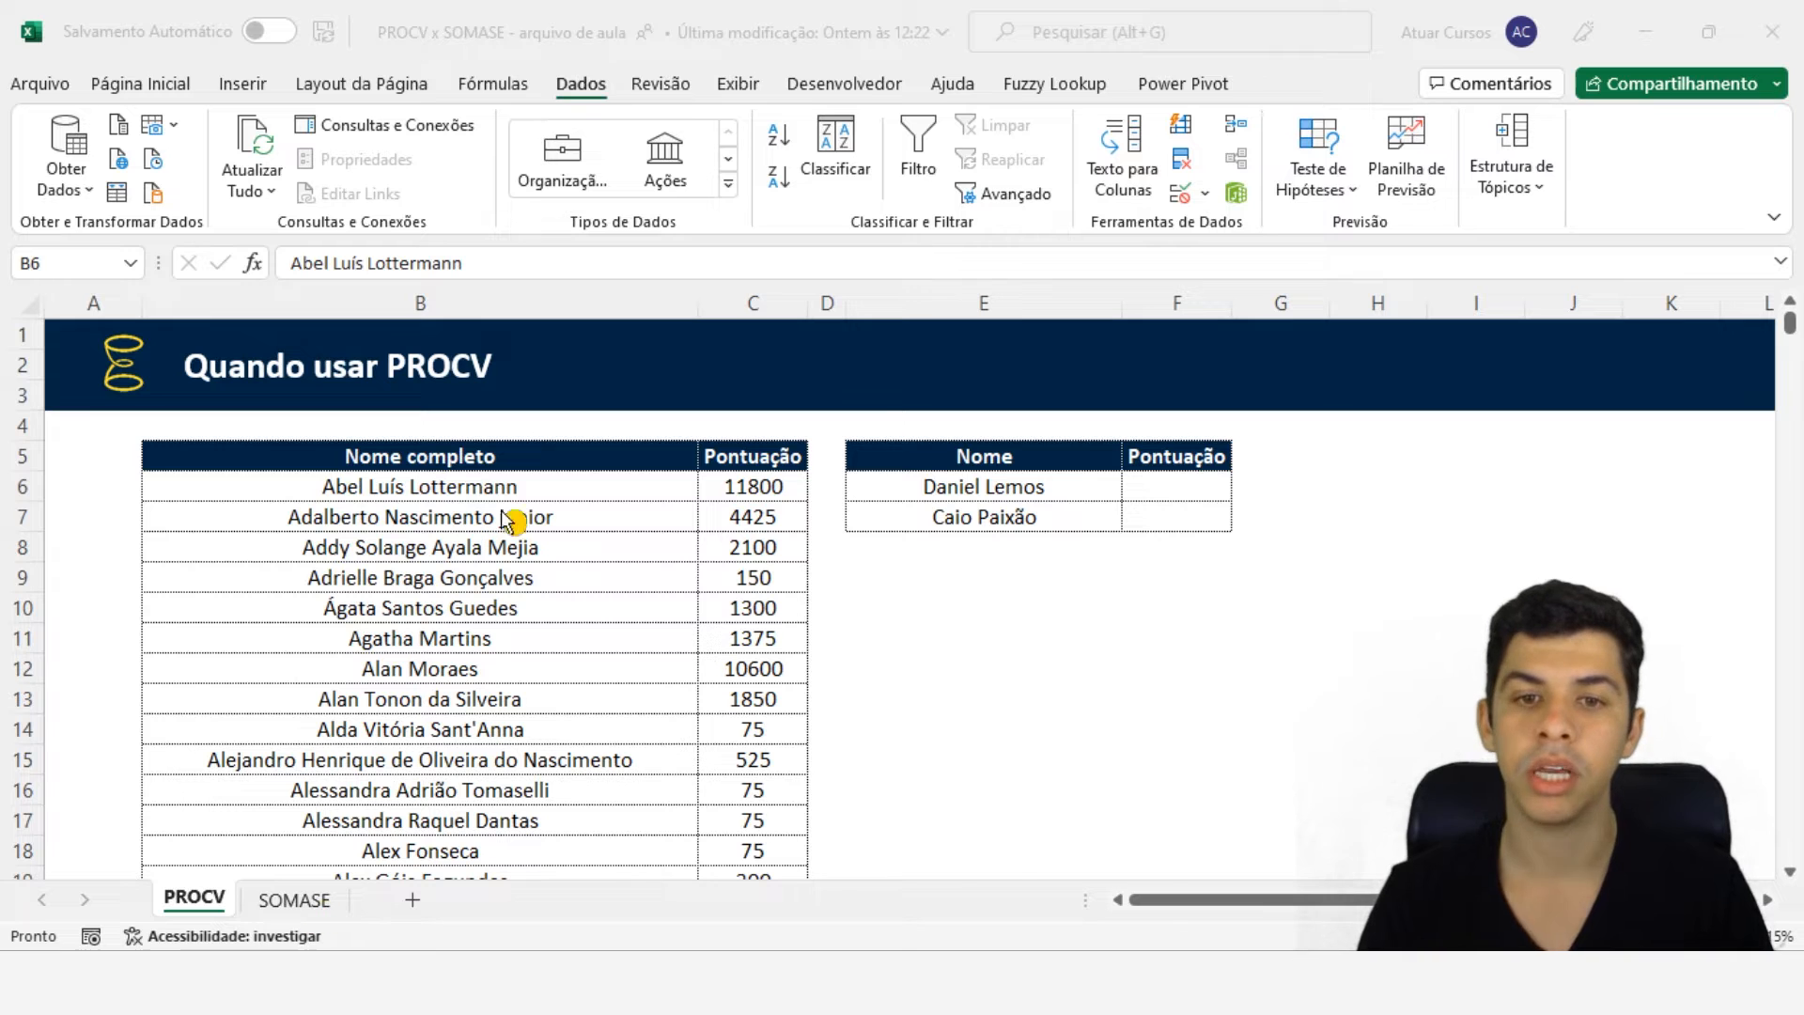
- Examine the names-and-scores list and the small lookup table of names and empty scores
click(1050, 475)
click(999, 488)
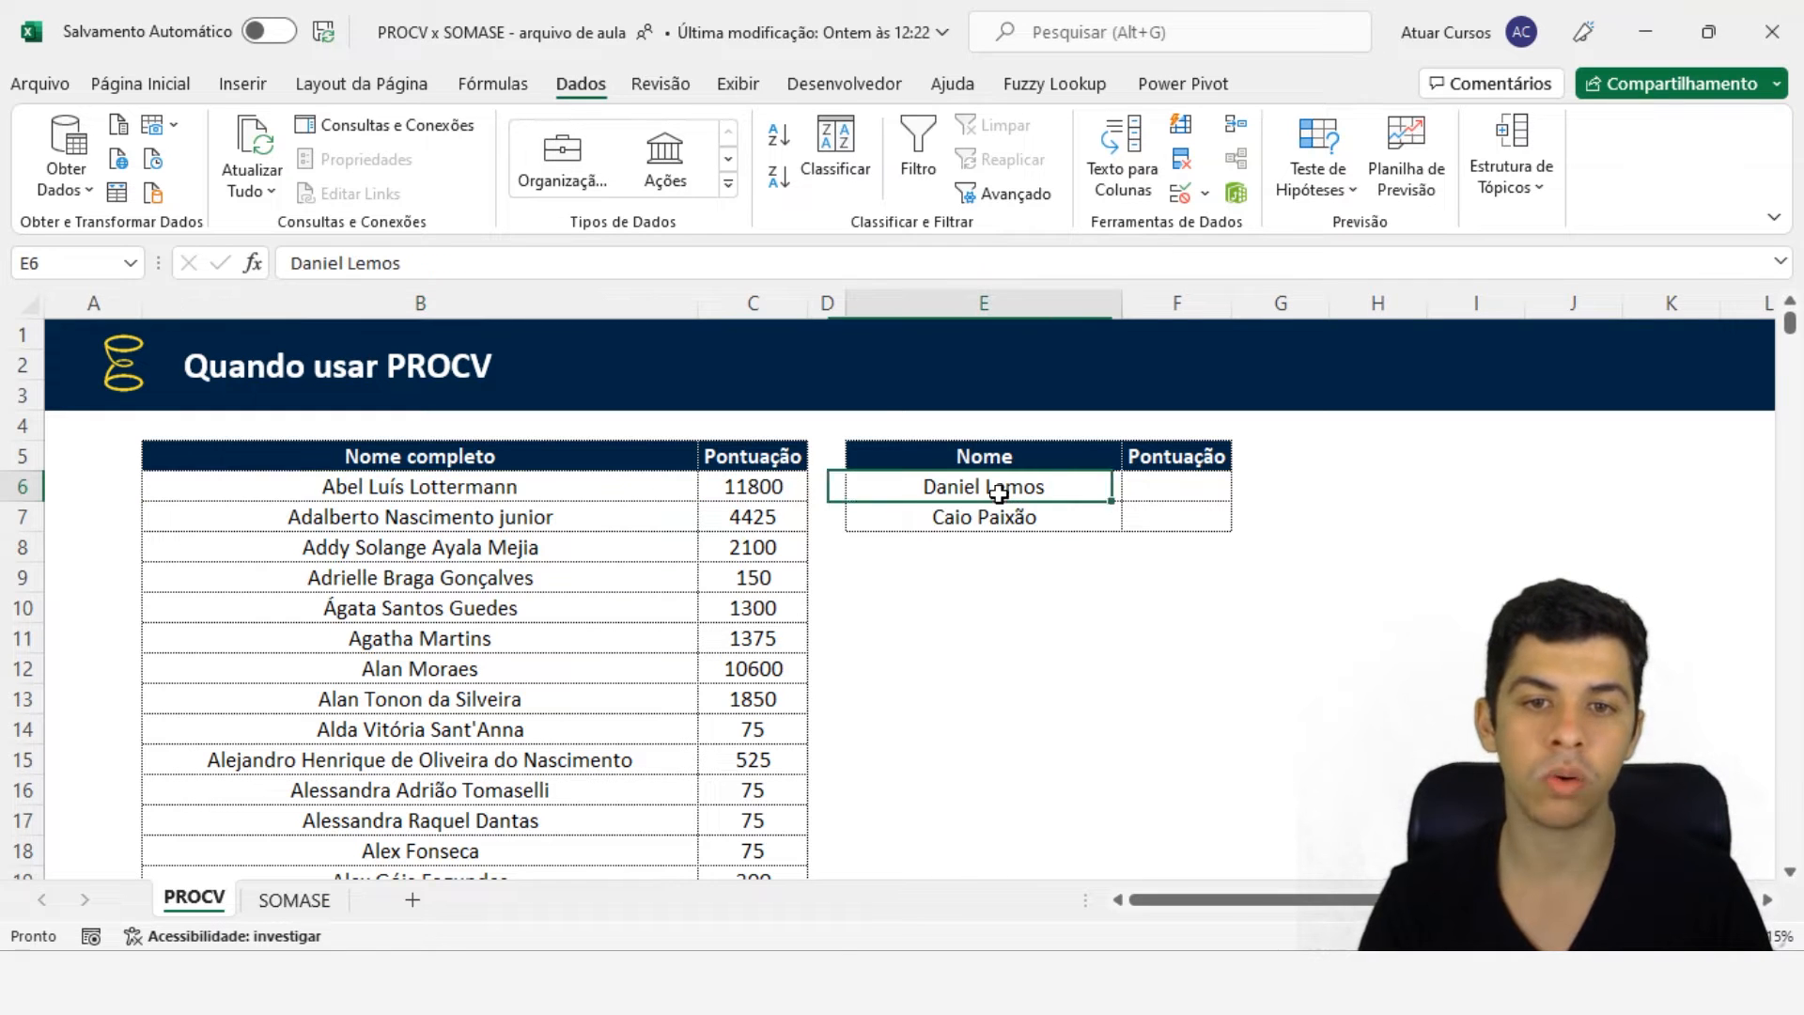
click(1019, 520)
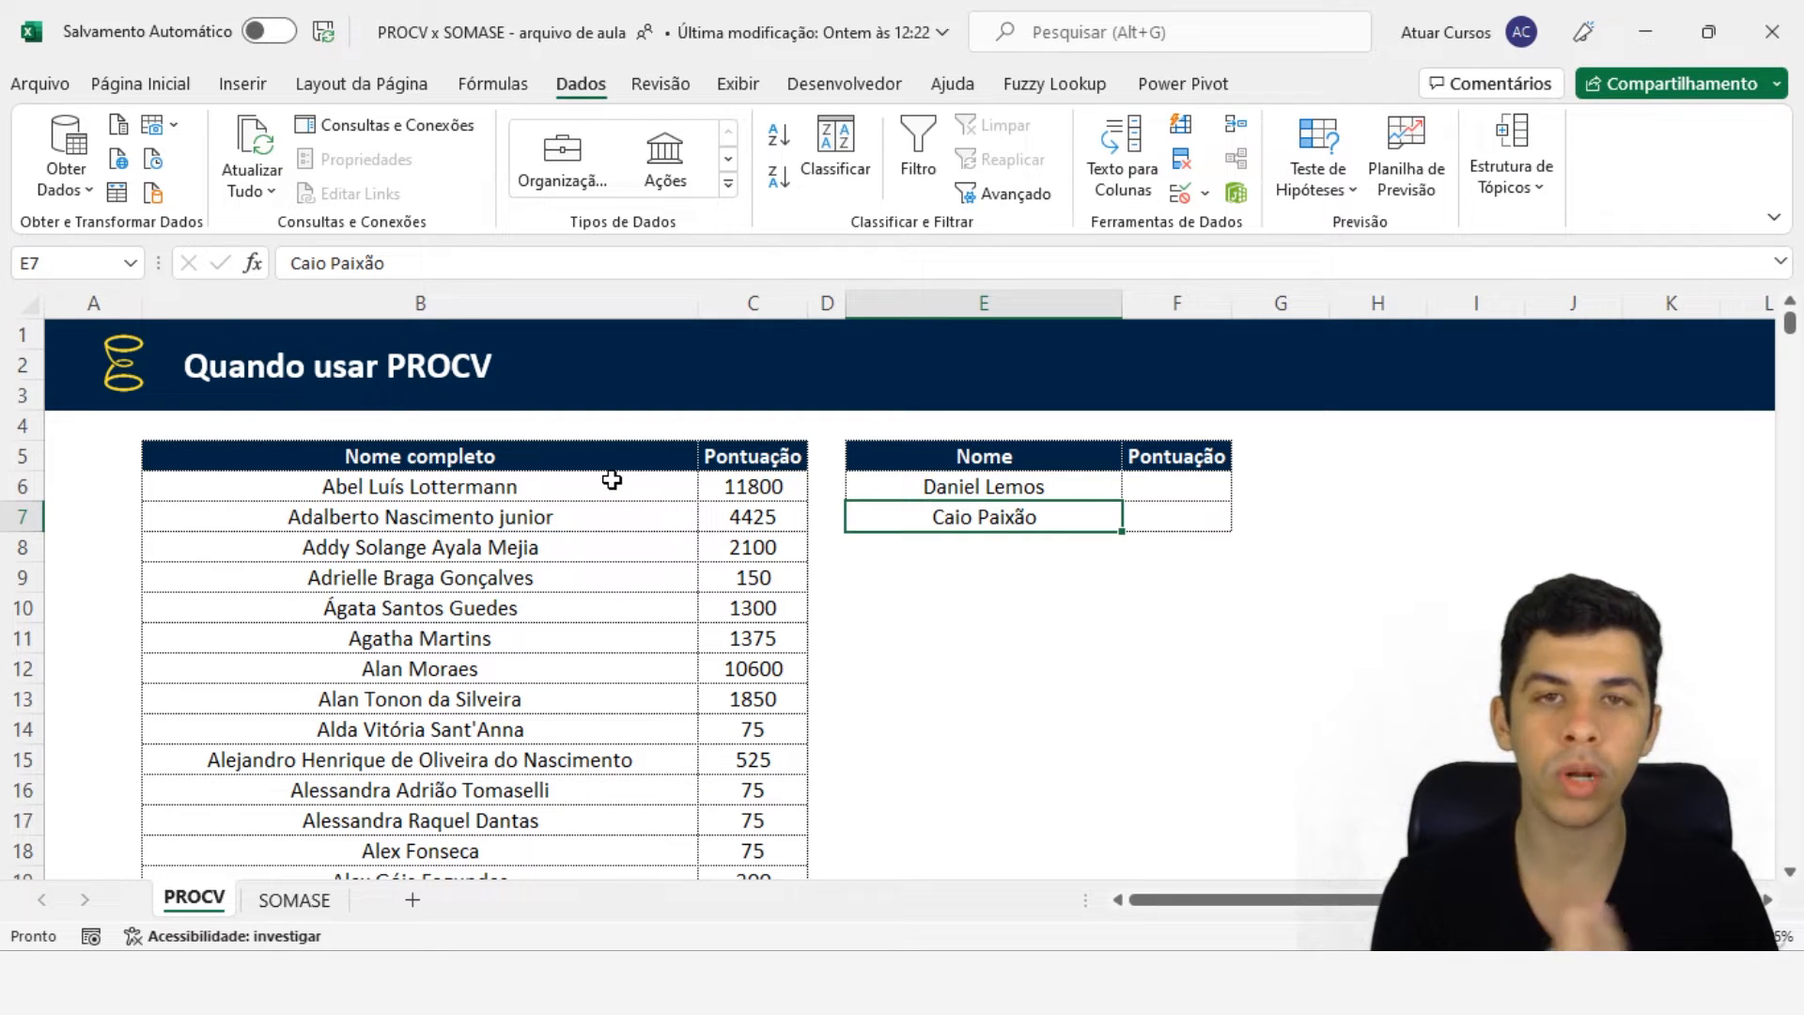
click(1027, 490)
drag(475, 457, 714, 794)
click(770, 456)
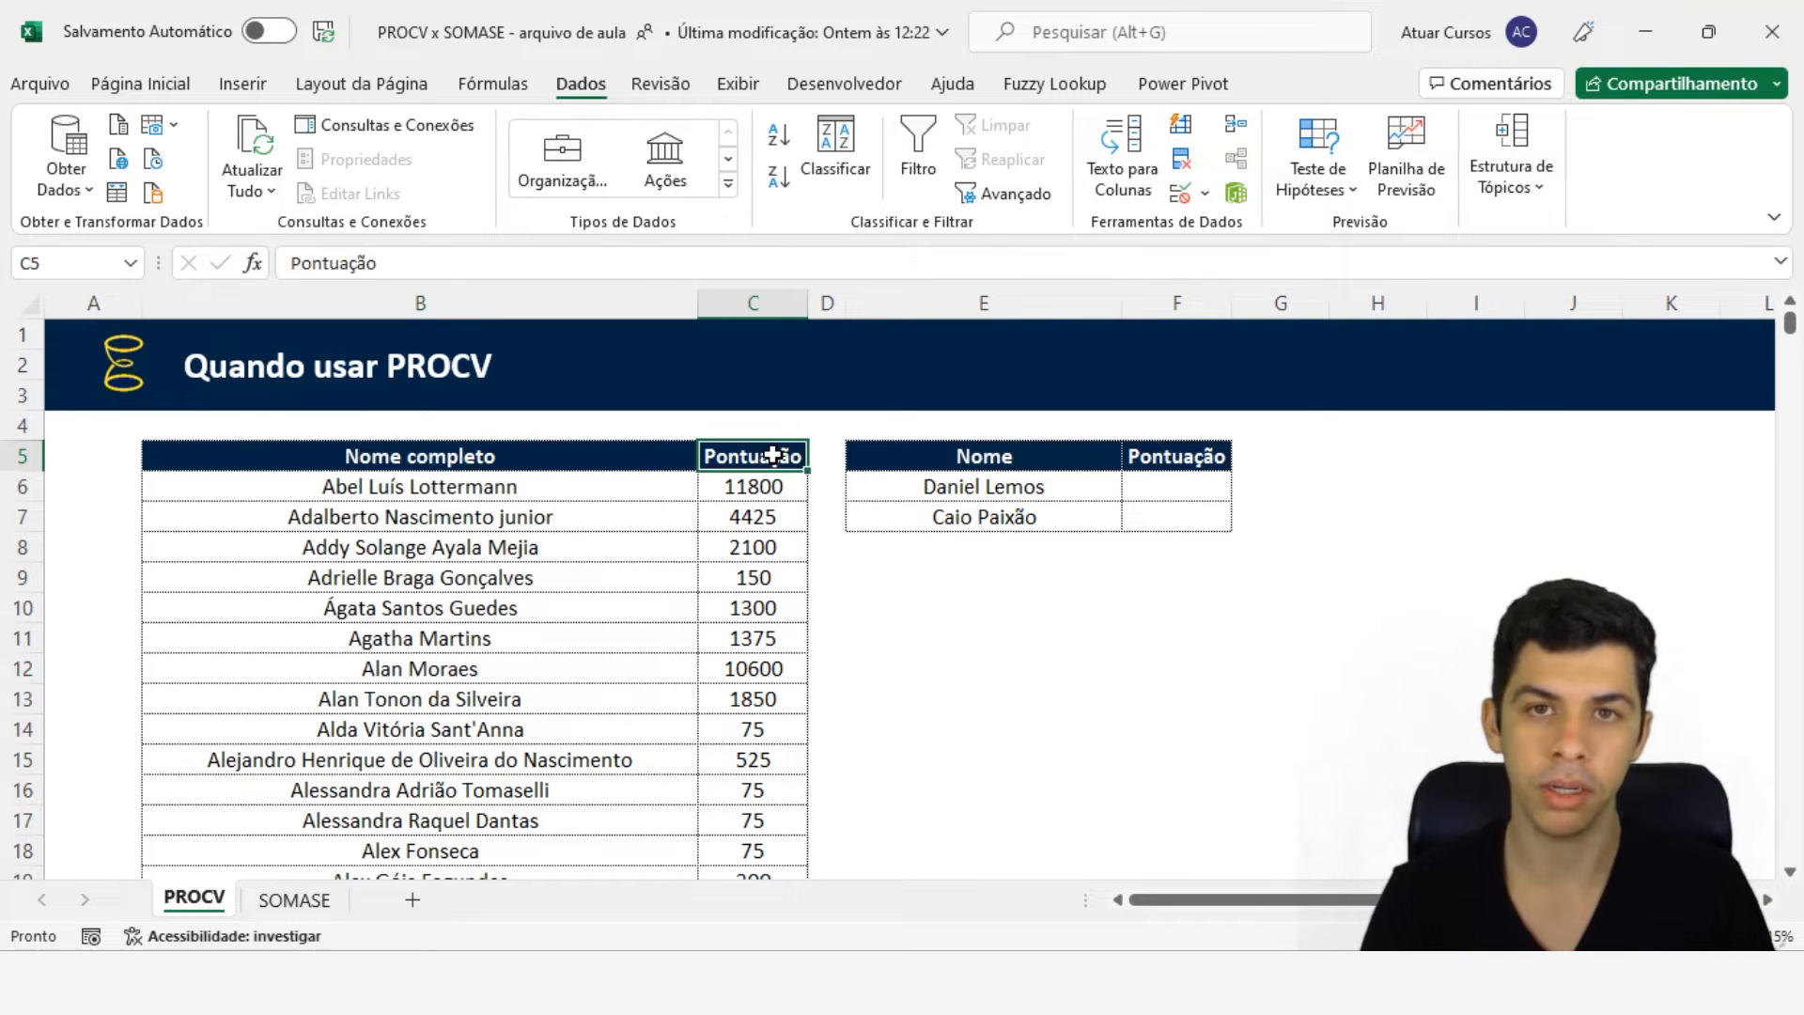
click(1000, 493)
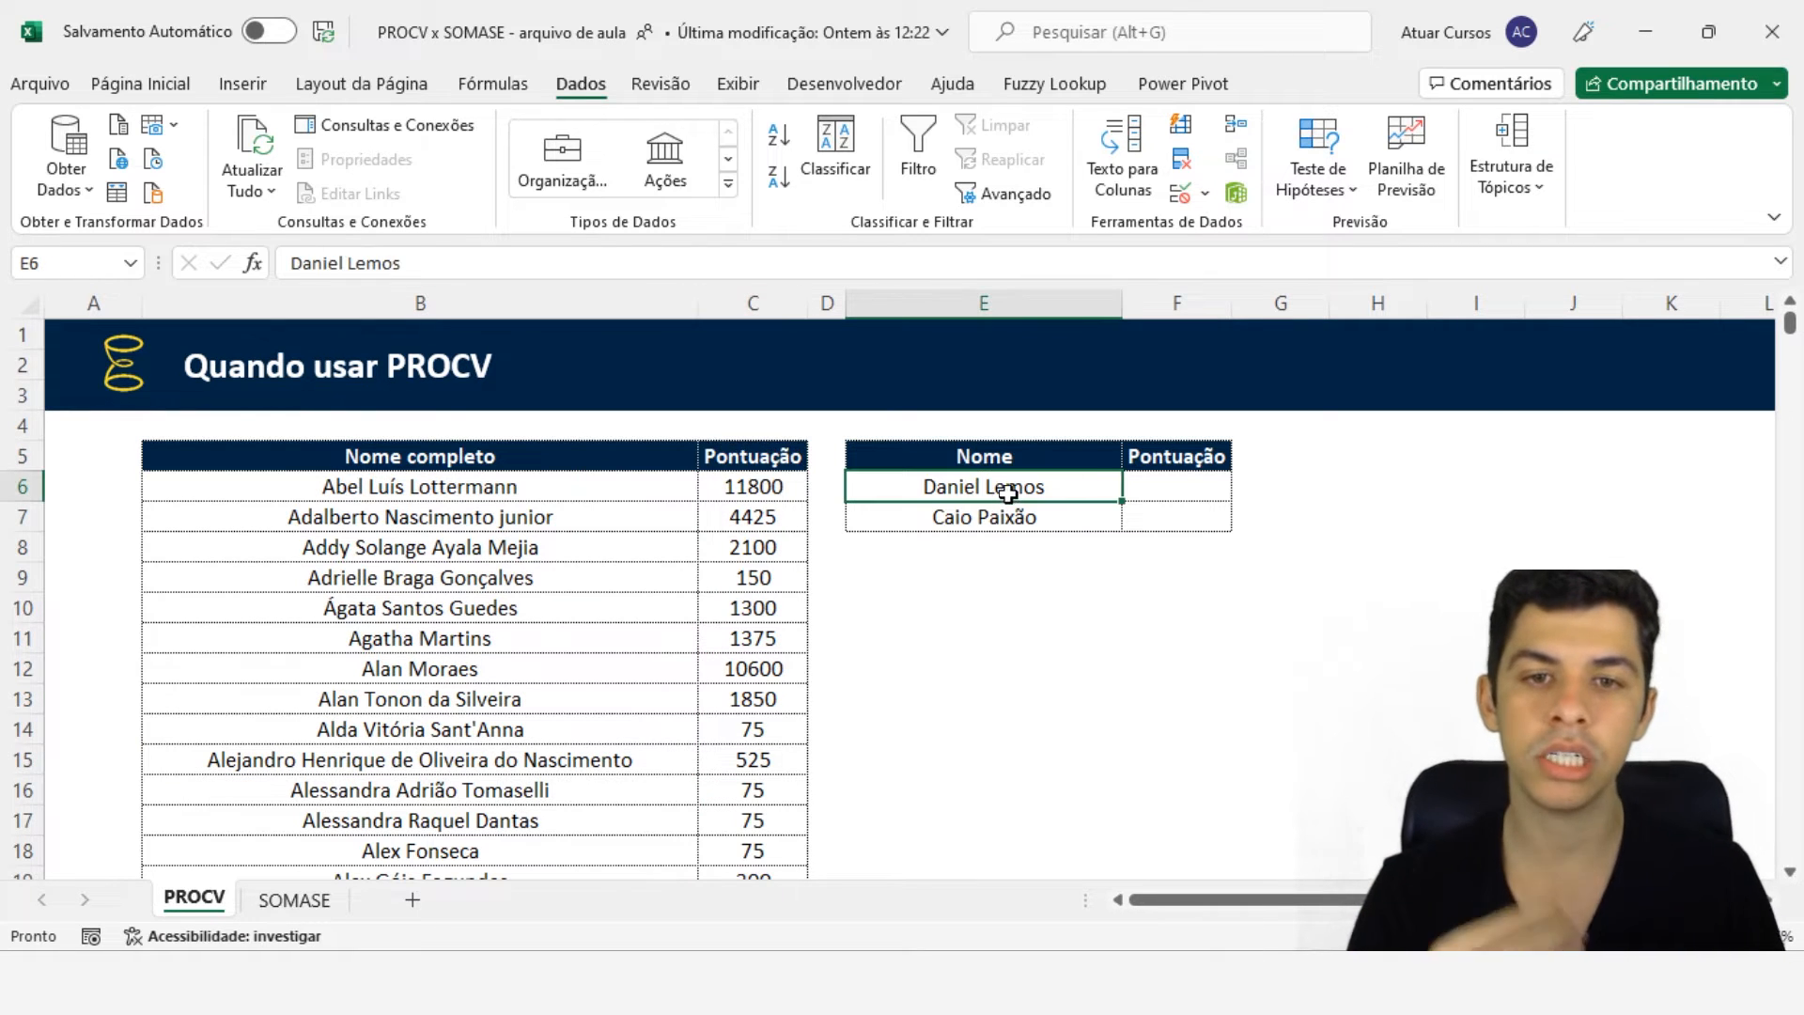
- Start a PROCV formula in F6 with E6 as the lookup value
click(1168, 490)
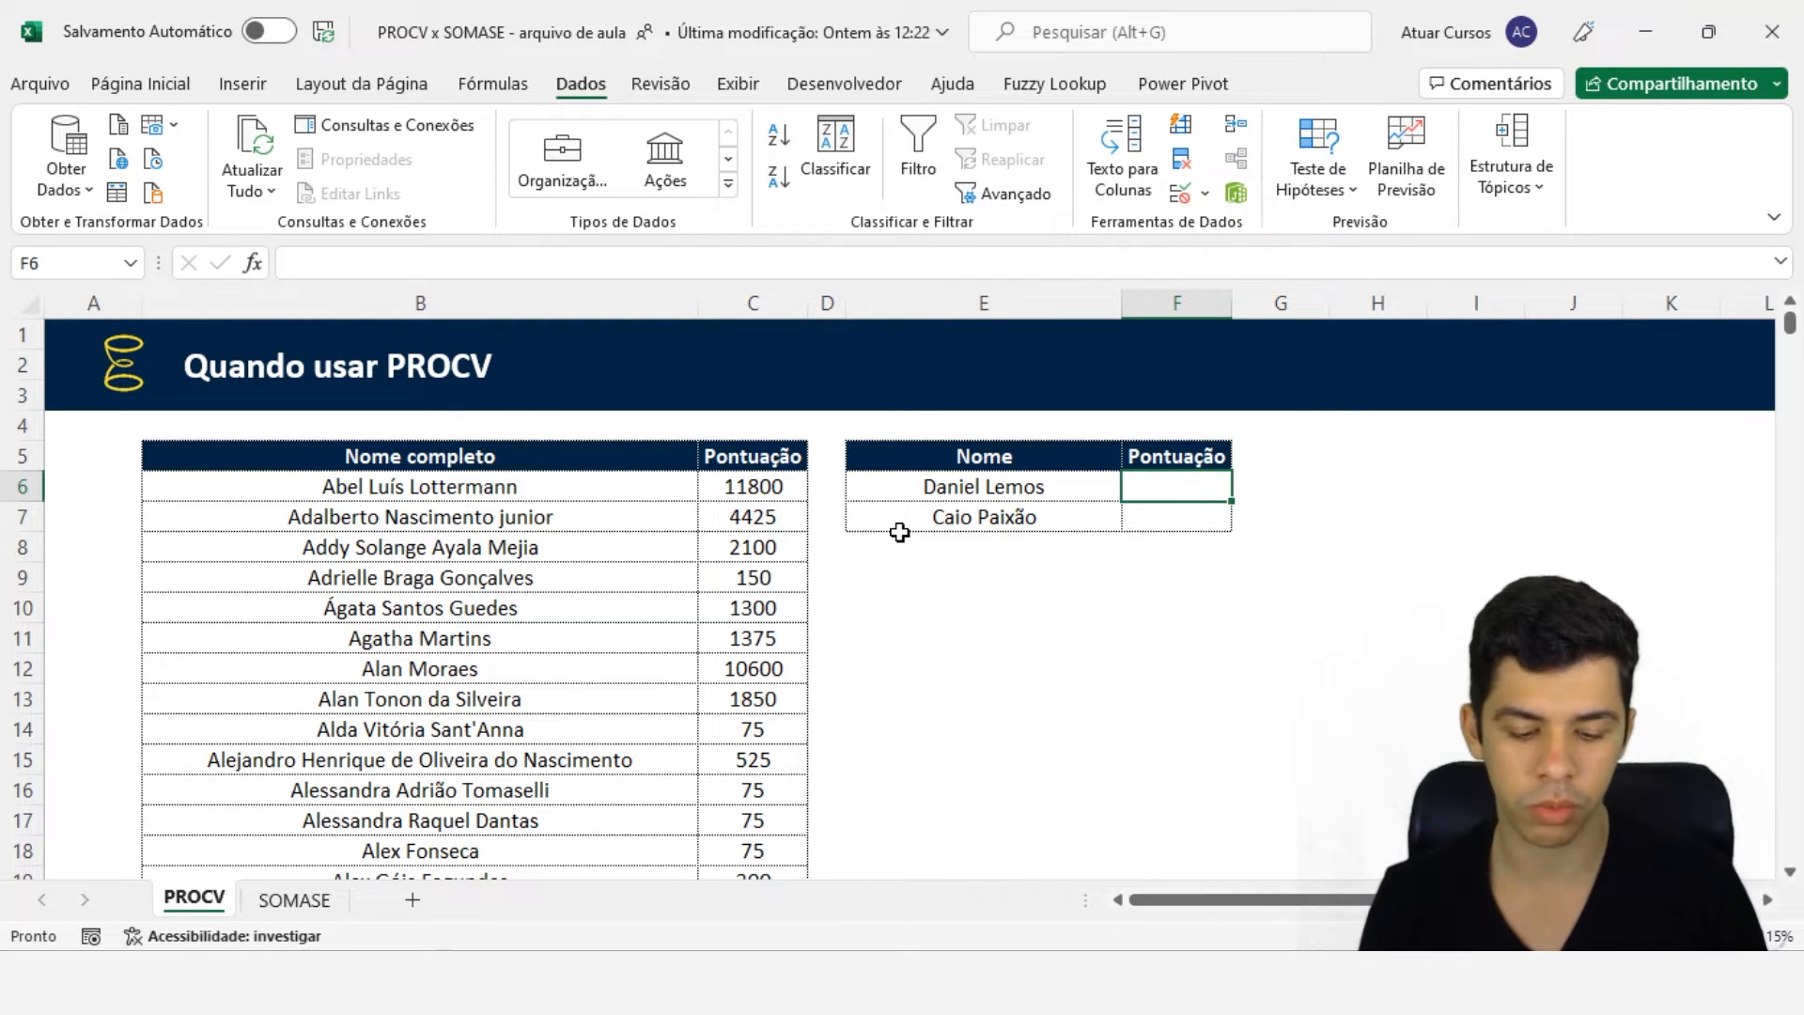
text(=procv)
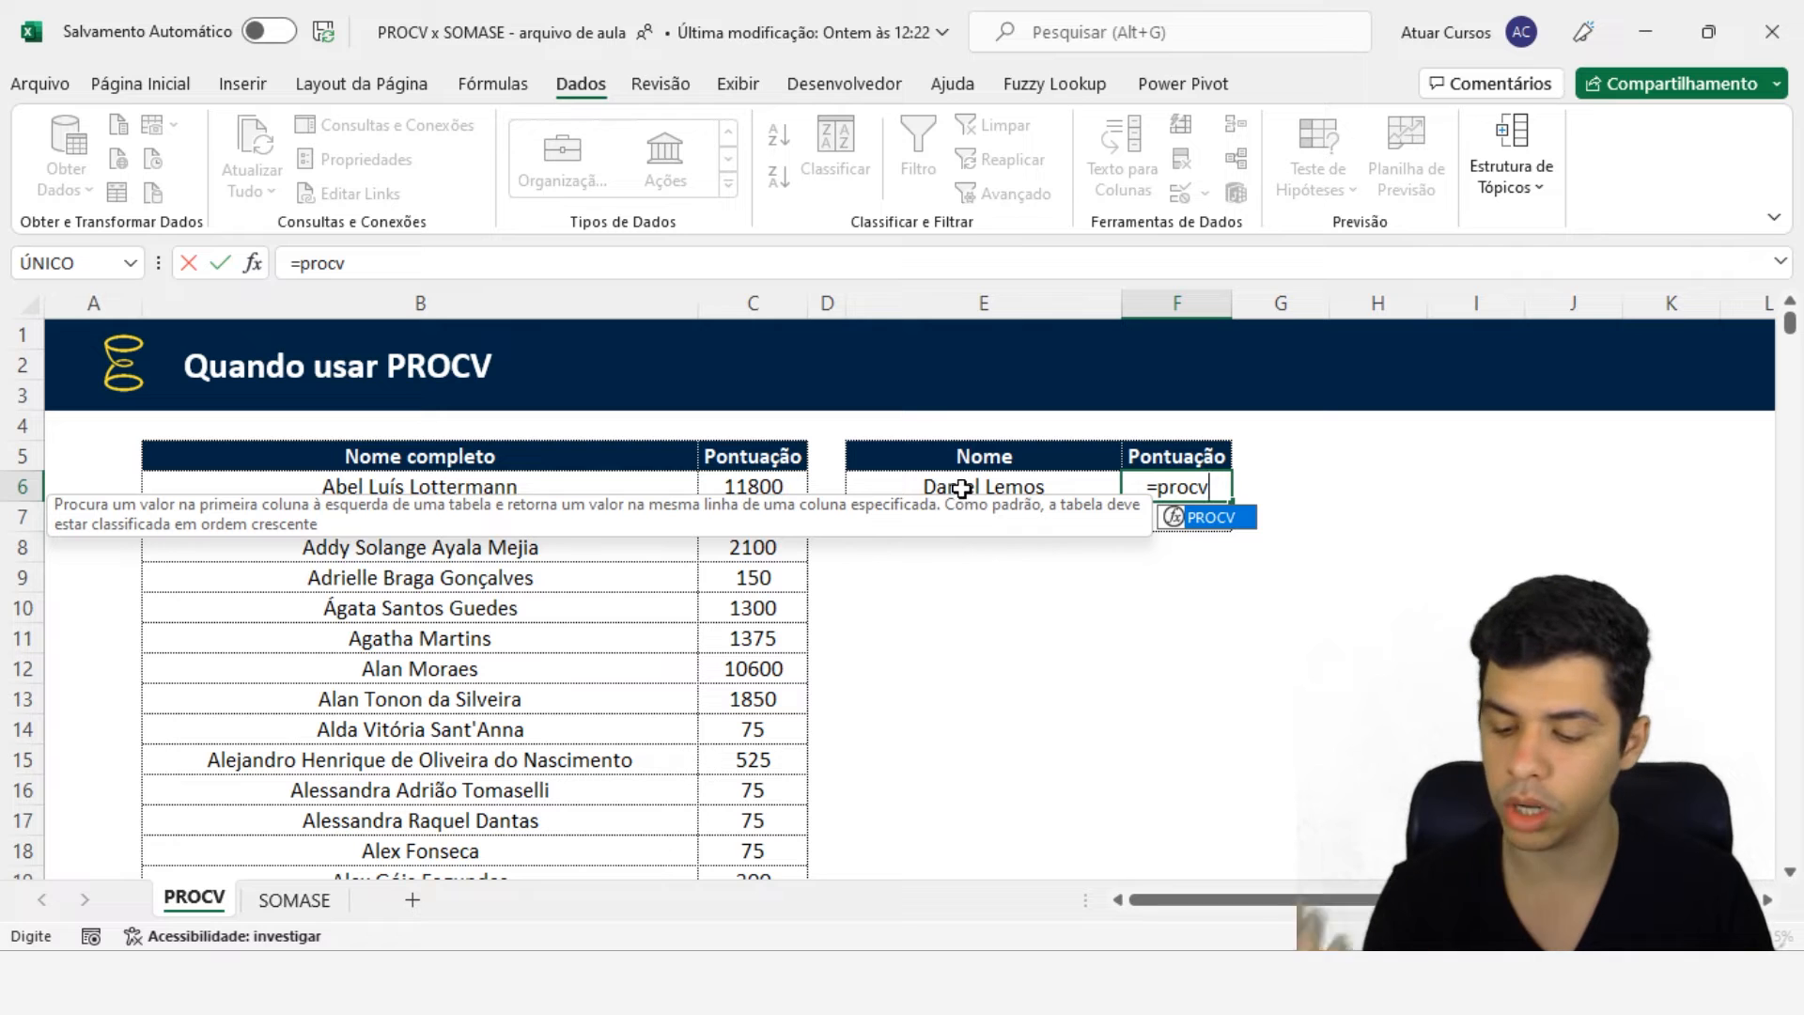
key(Escape)
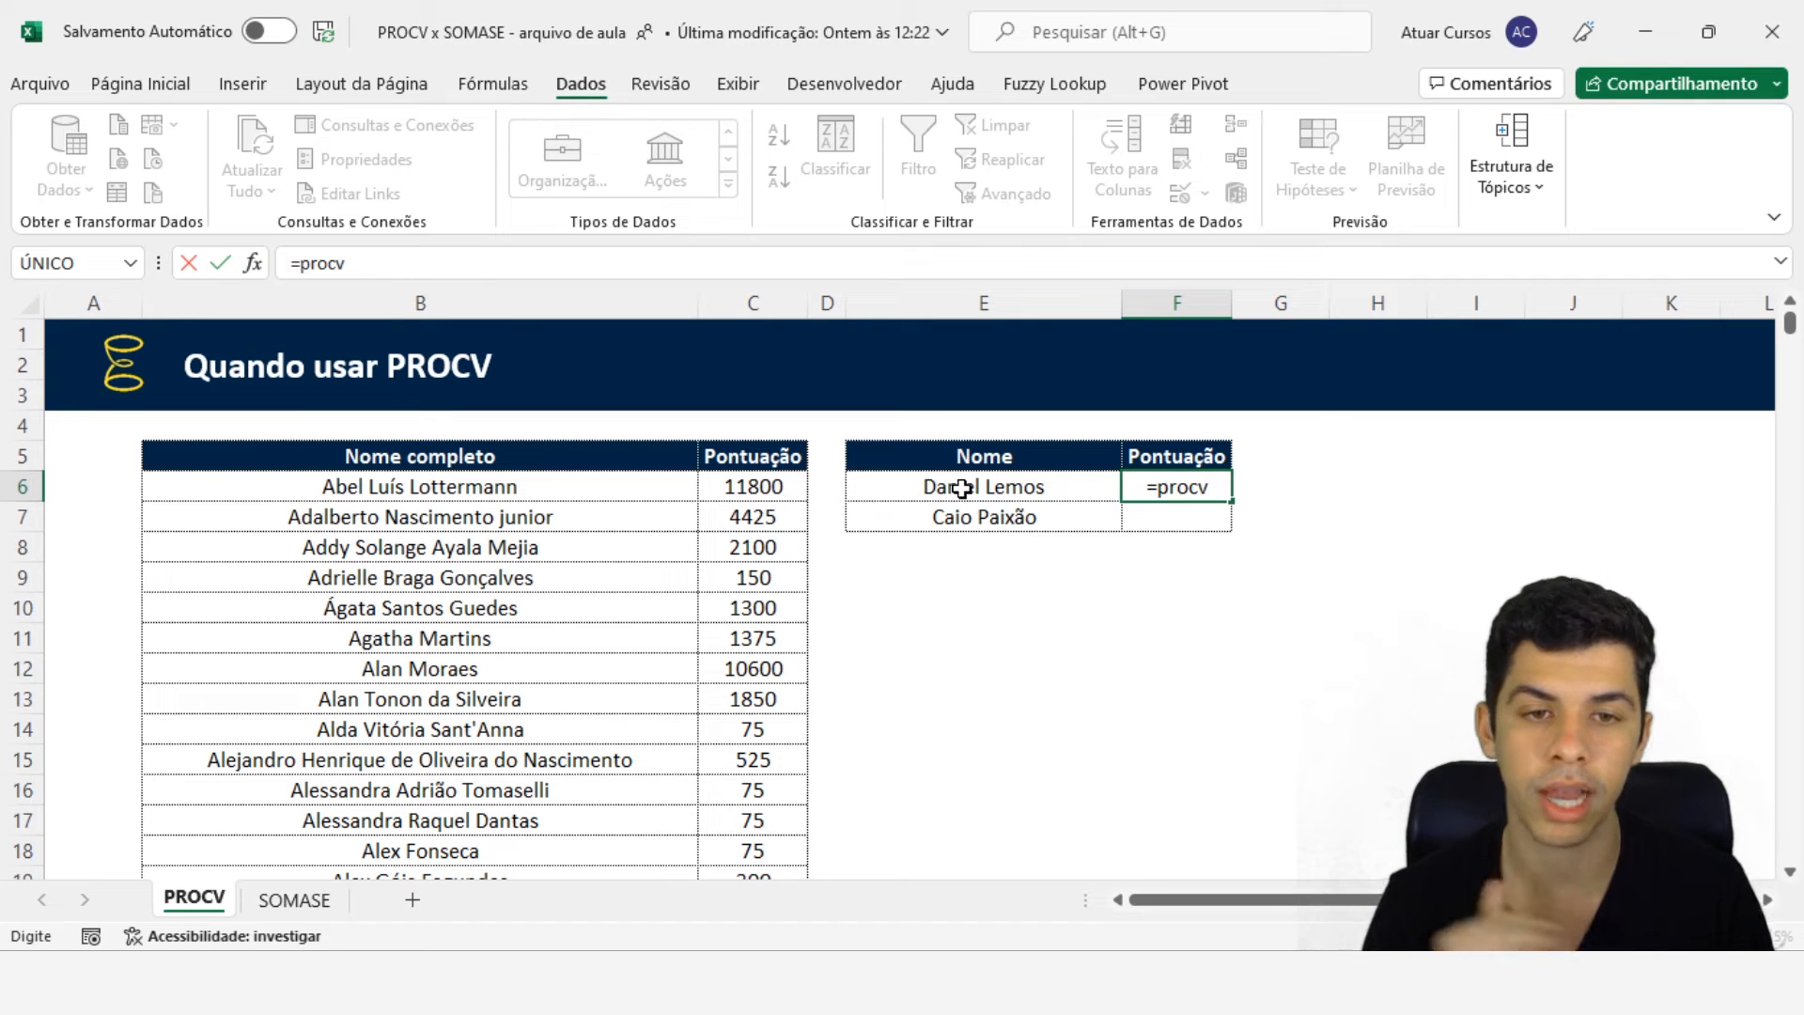
key(Tab)
double_click(1199, 490)
text(()
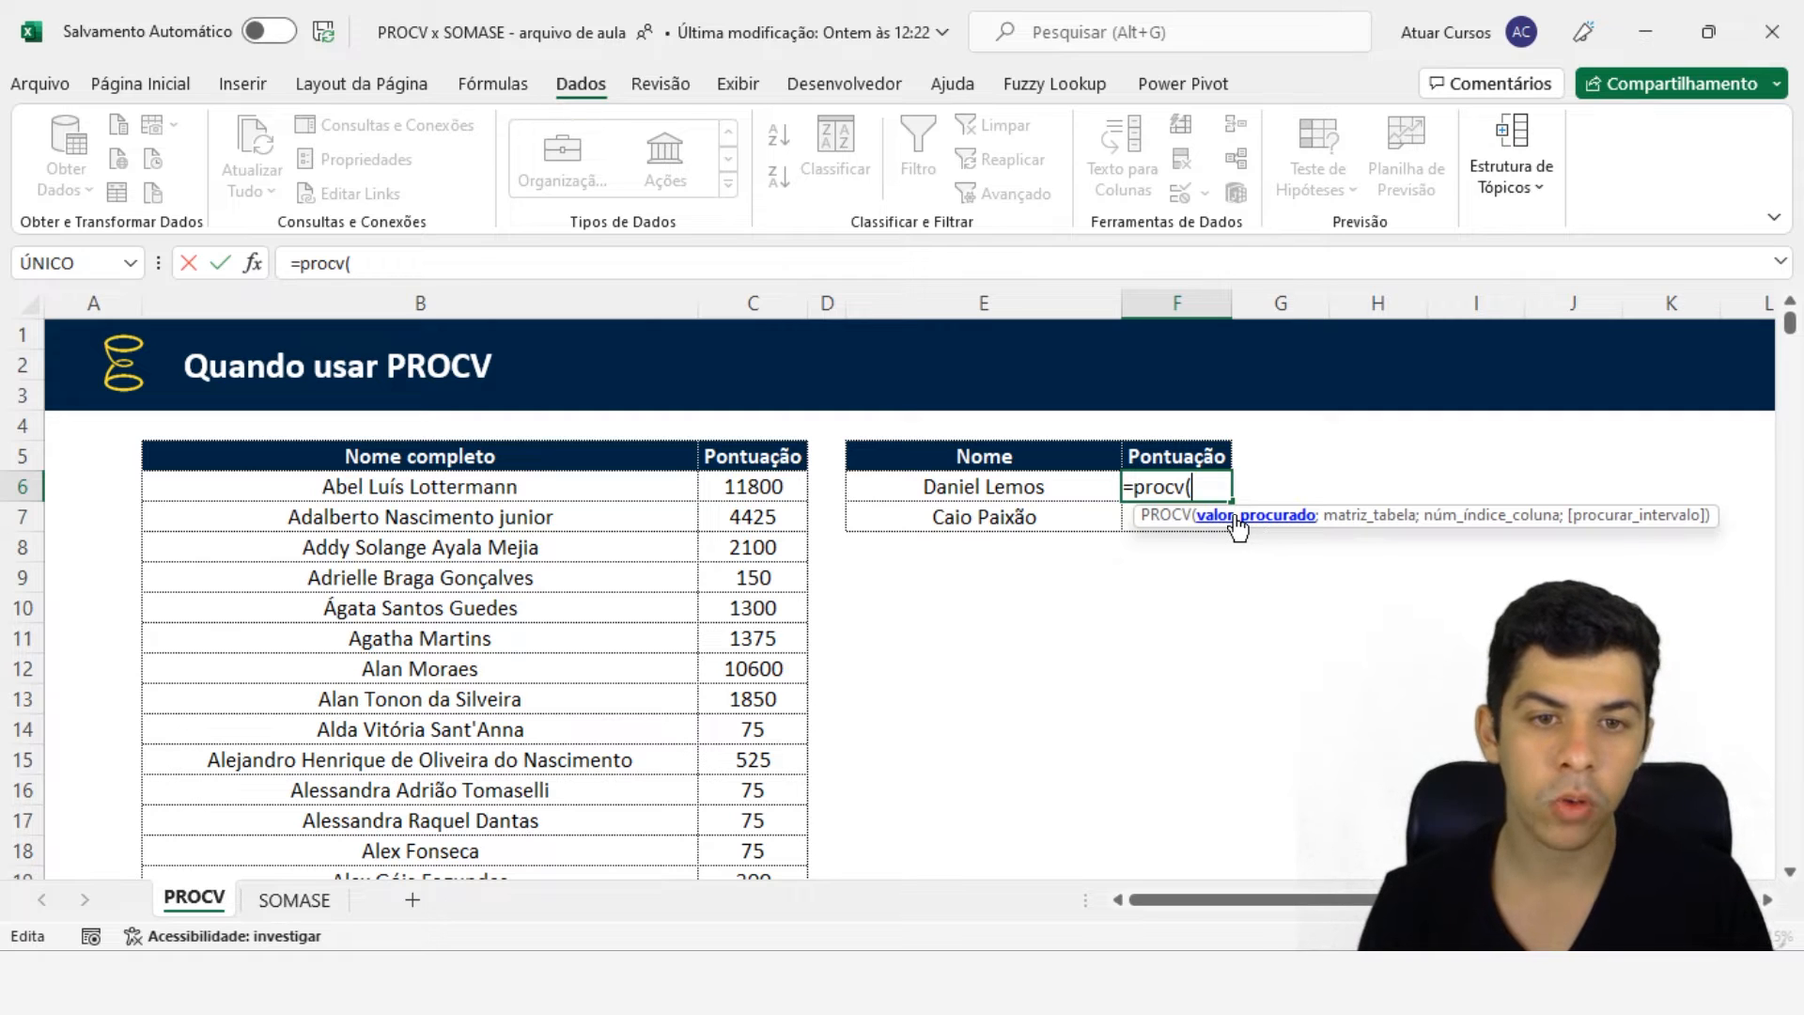
click(959, 486)
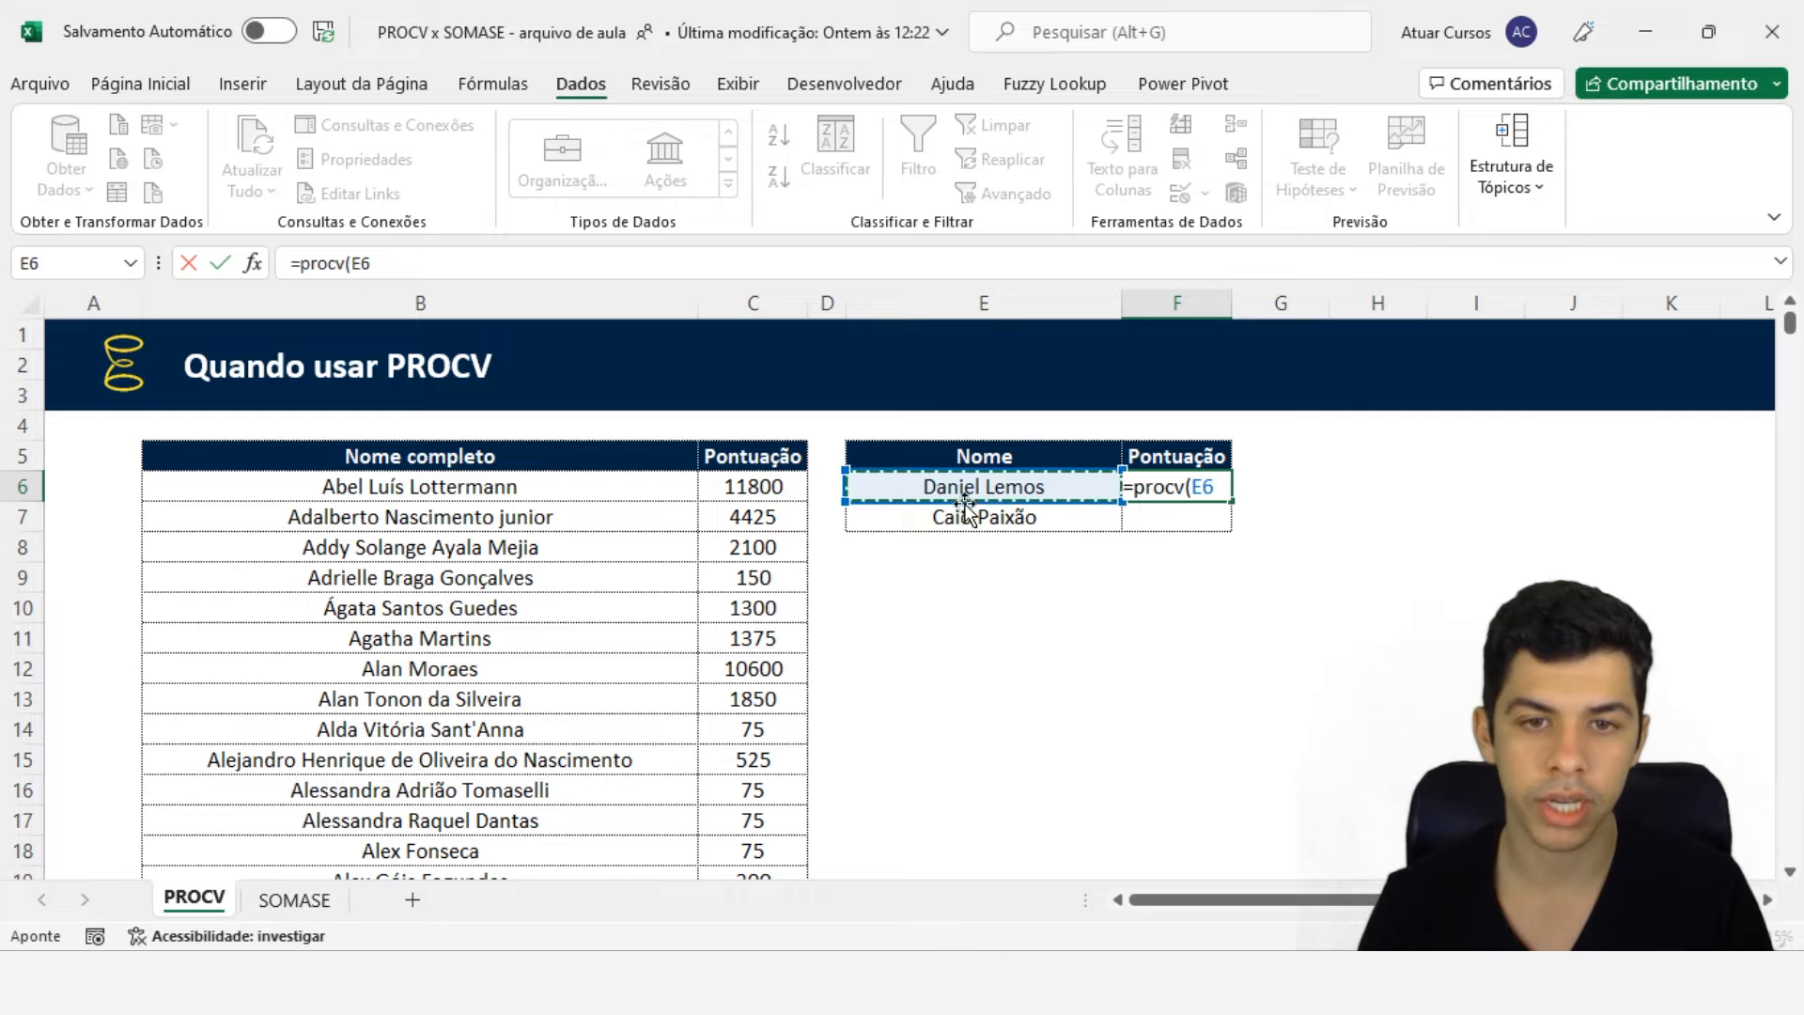
text(;)
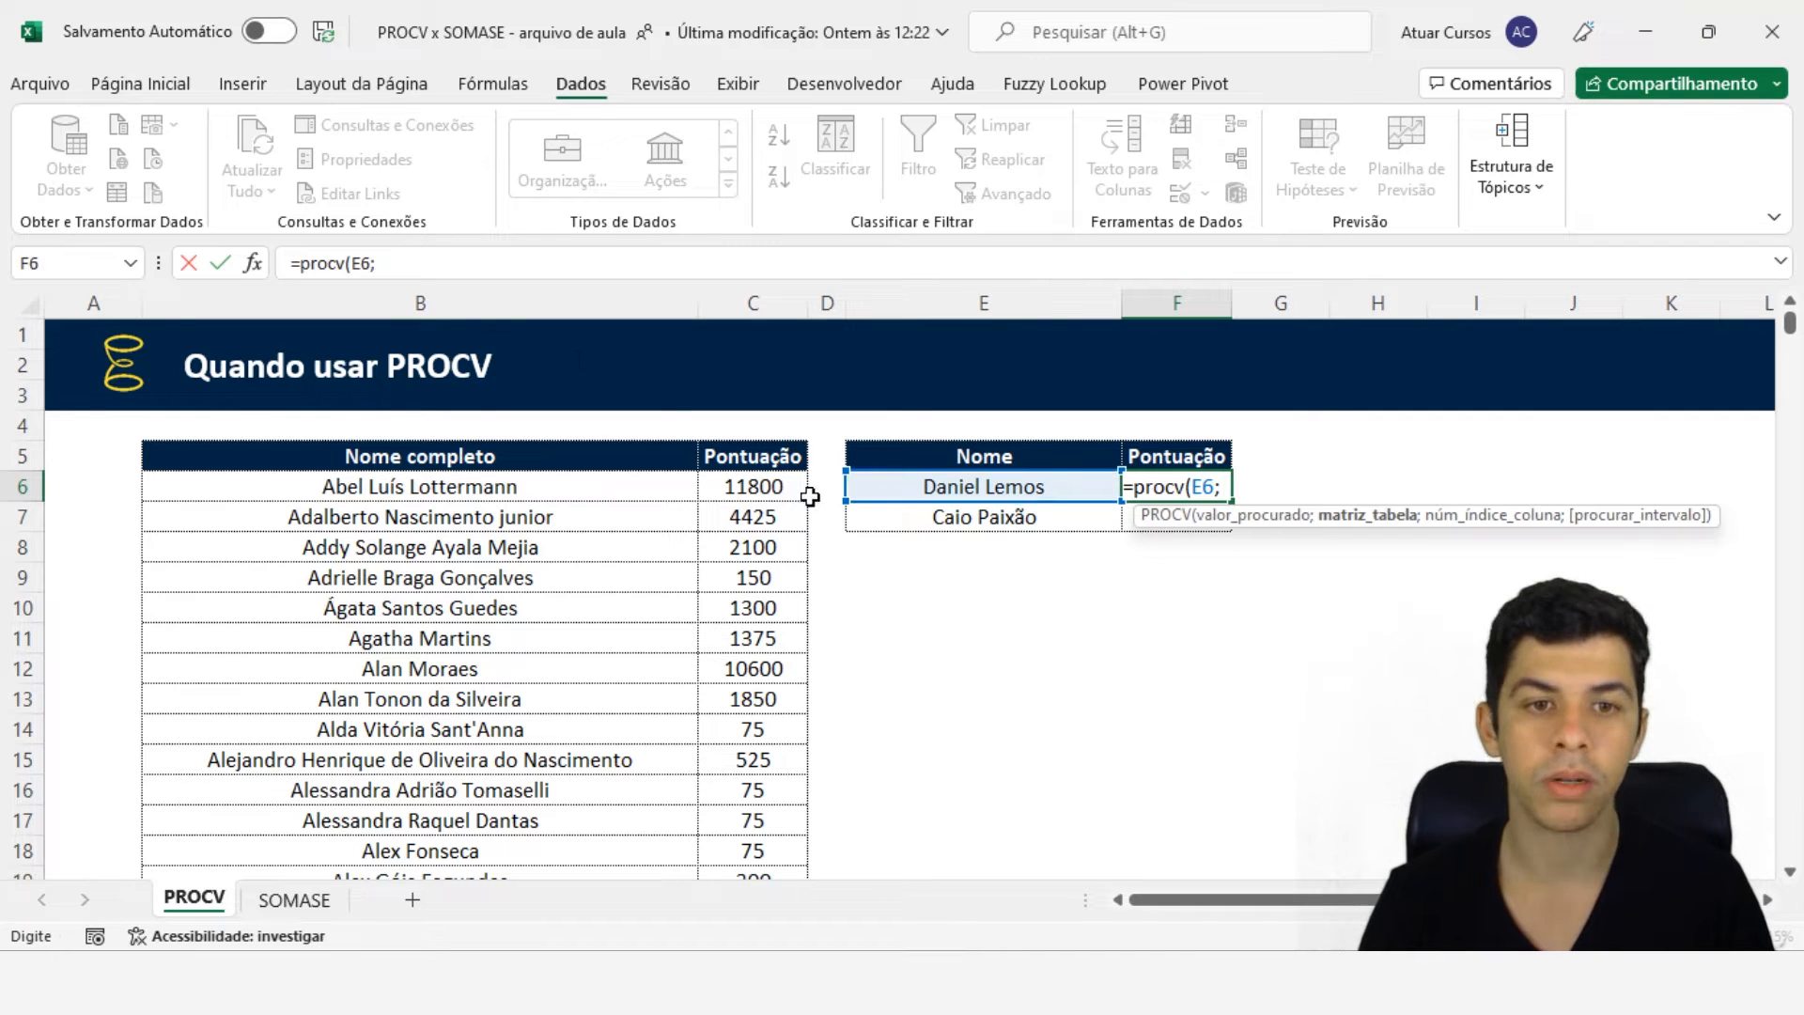
- Add columns B:C as the formula's table array
click(397, 303)
drag(397, 304, 757, 297)
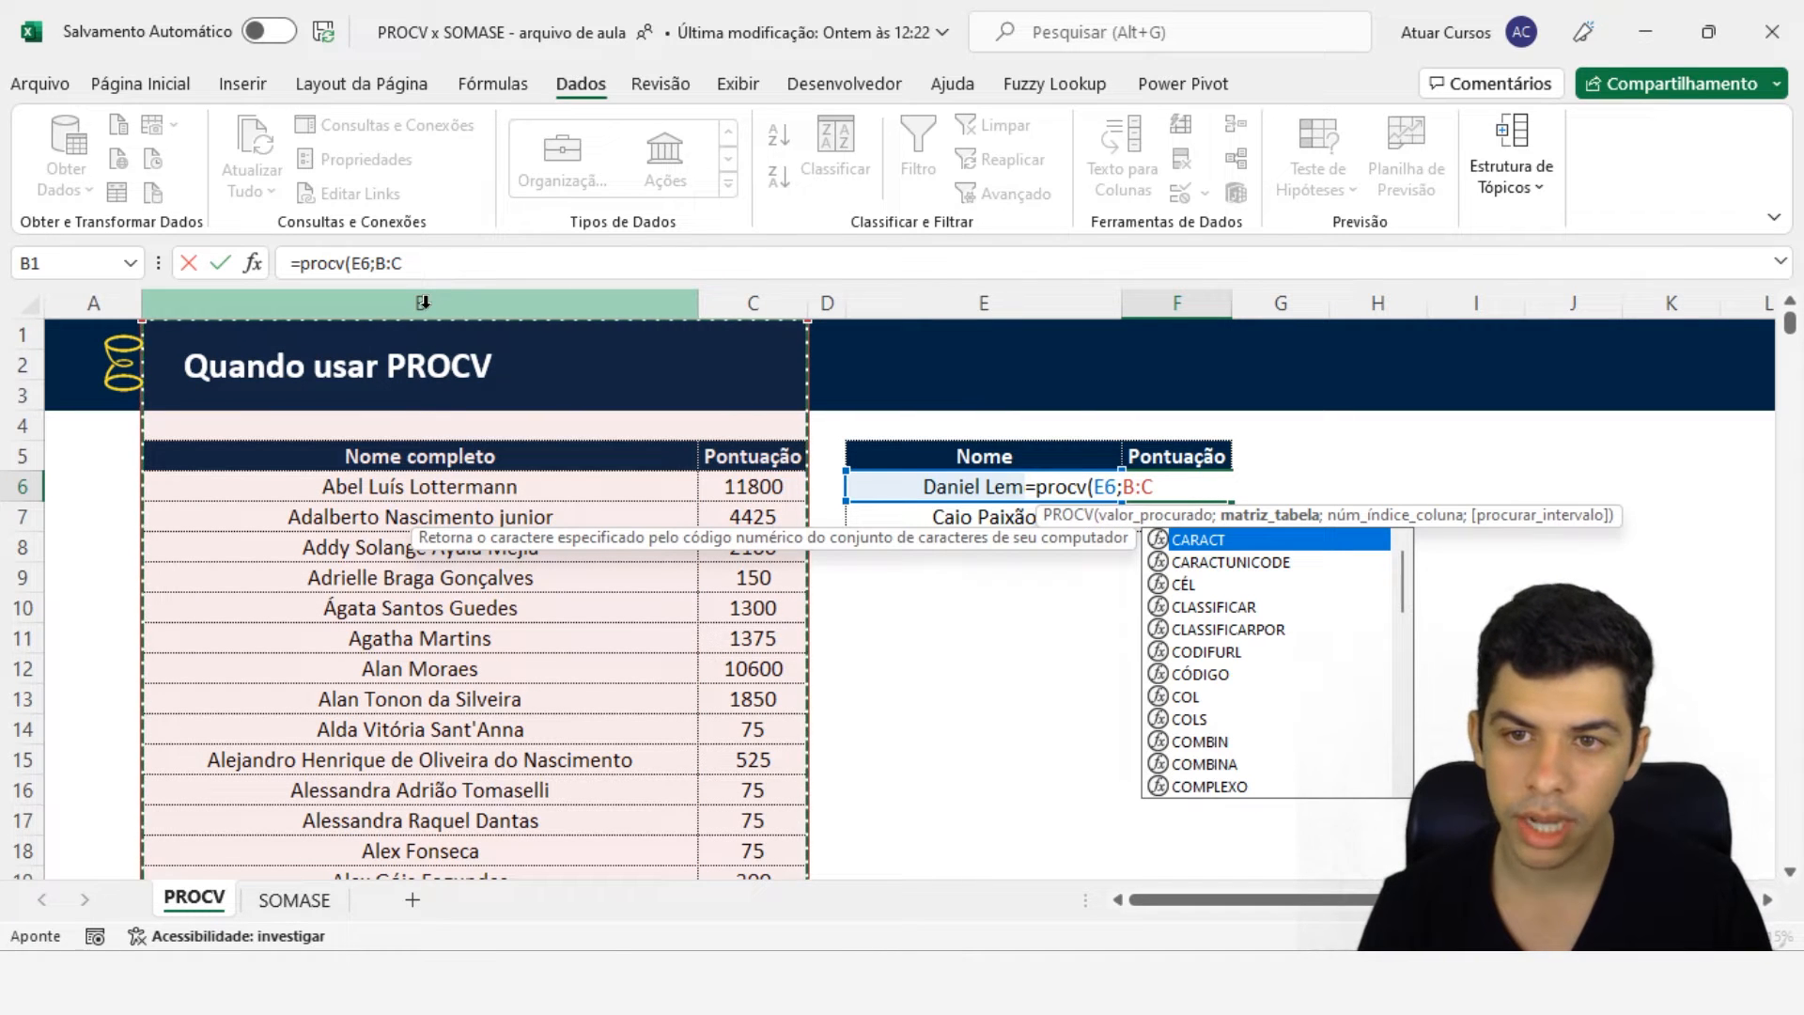
drag(420, 293, 778, 284)
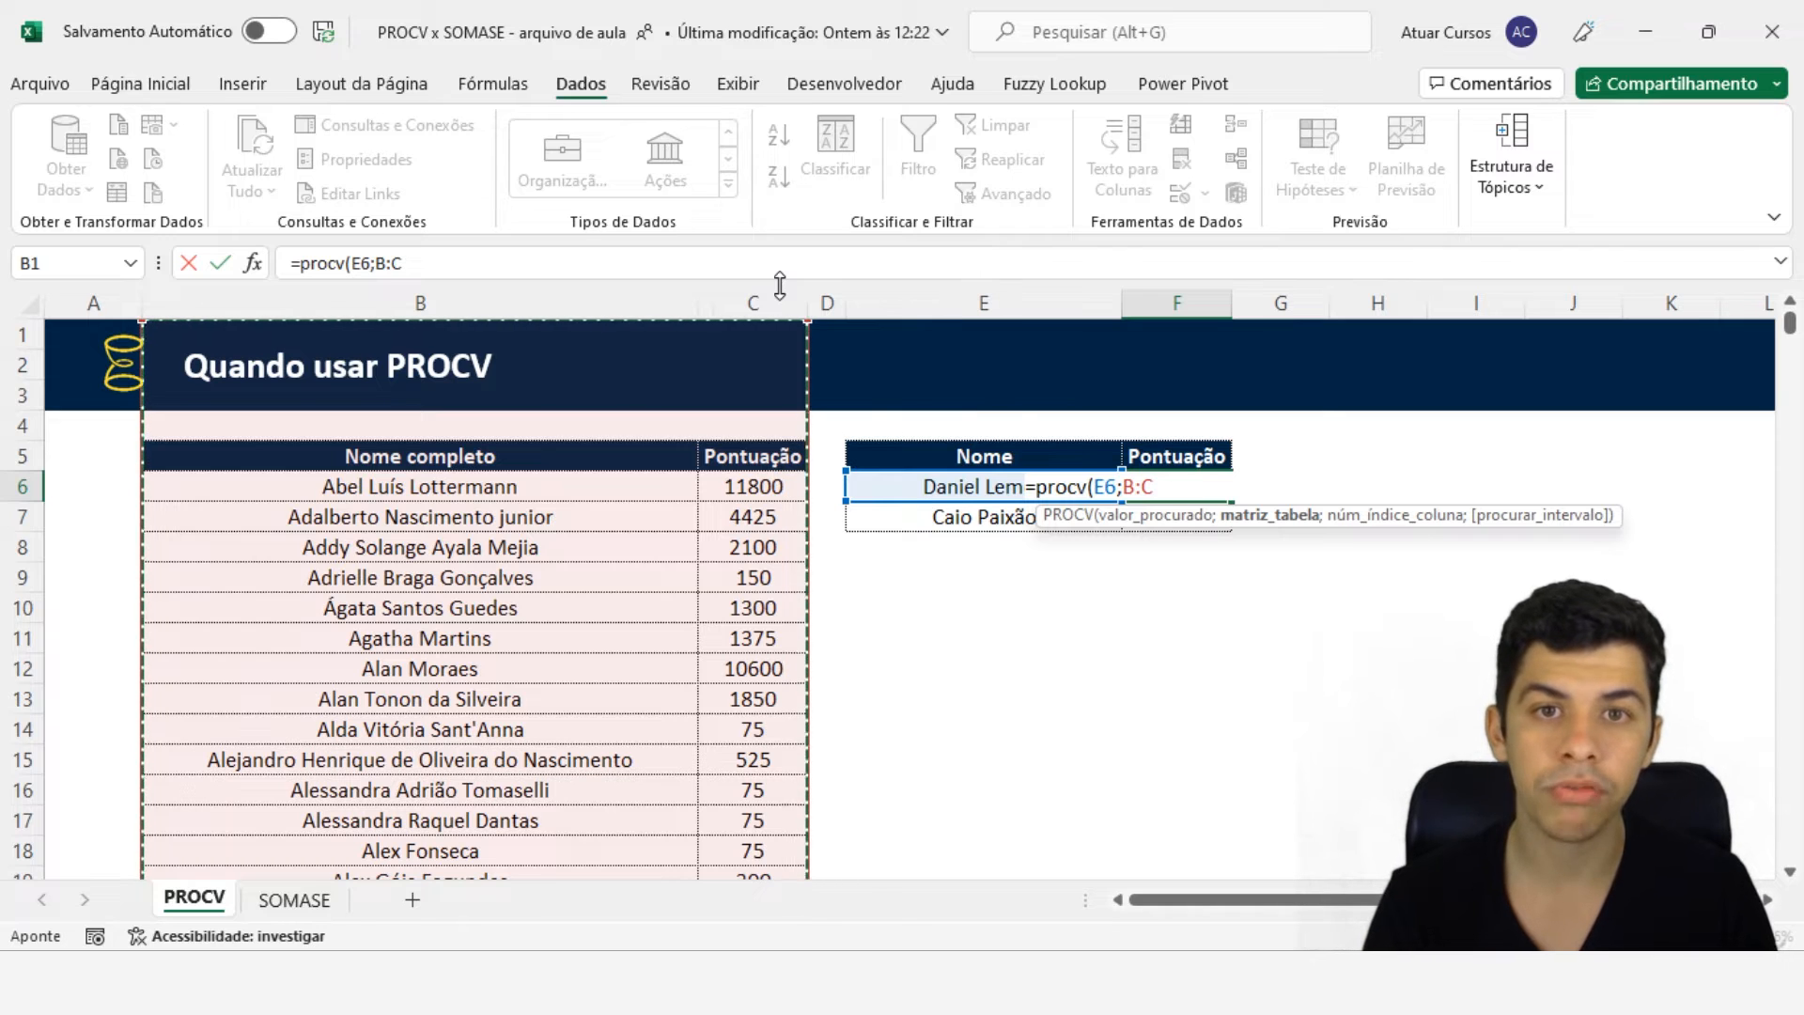
text(;)
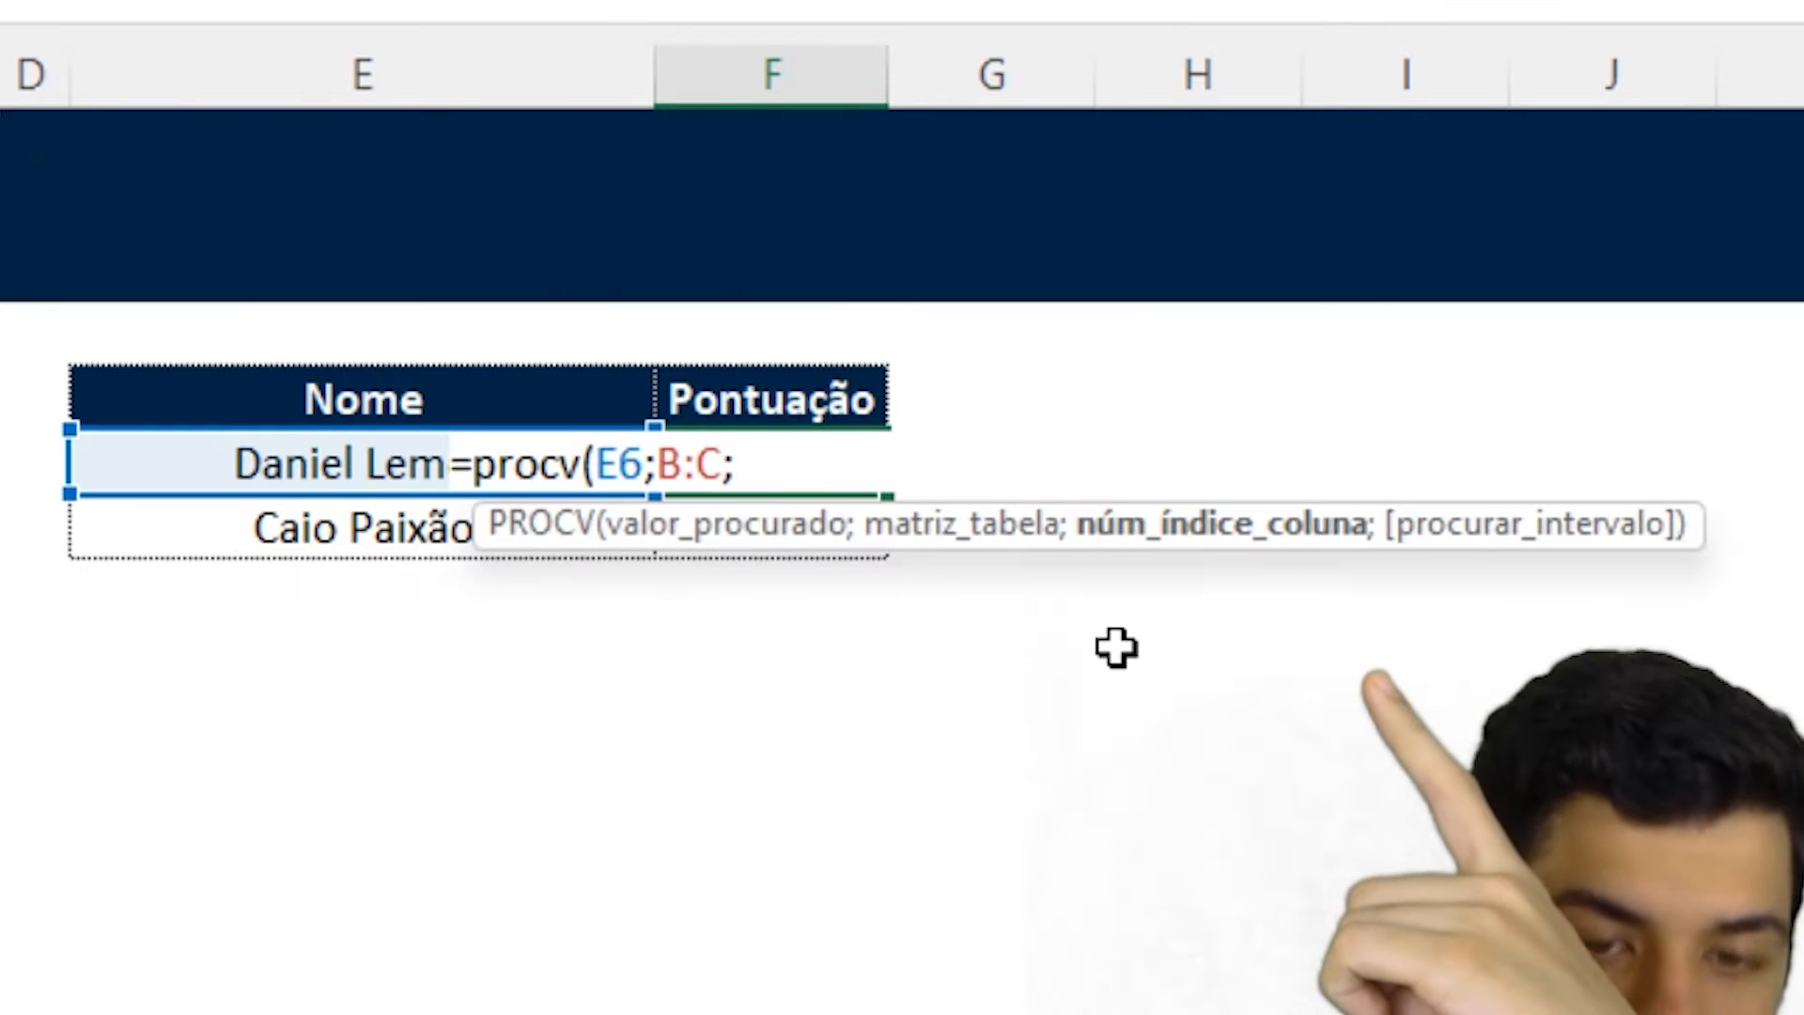
text(;)
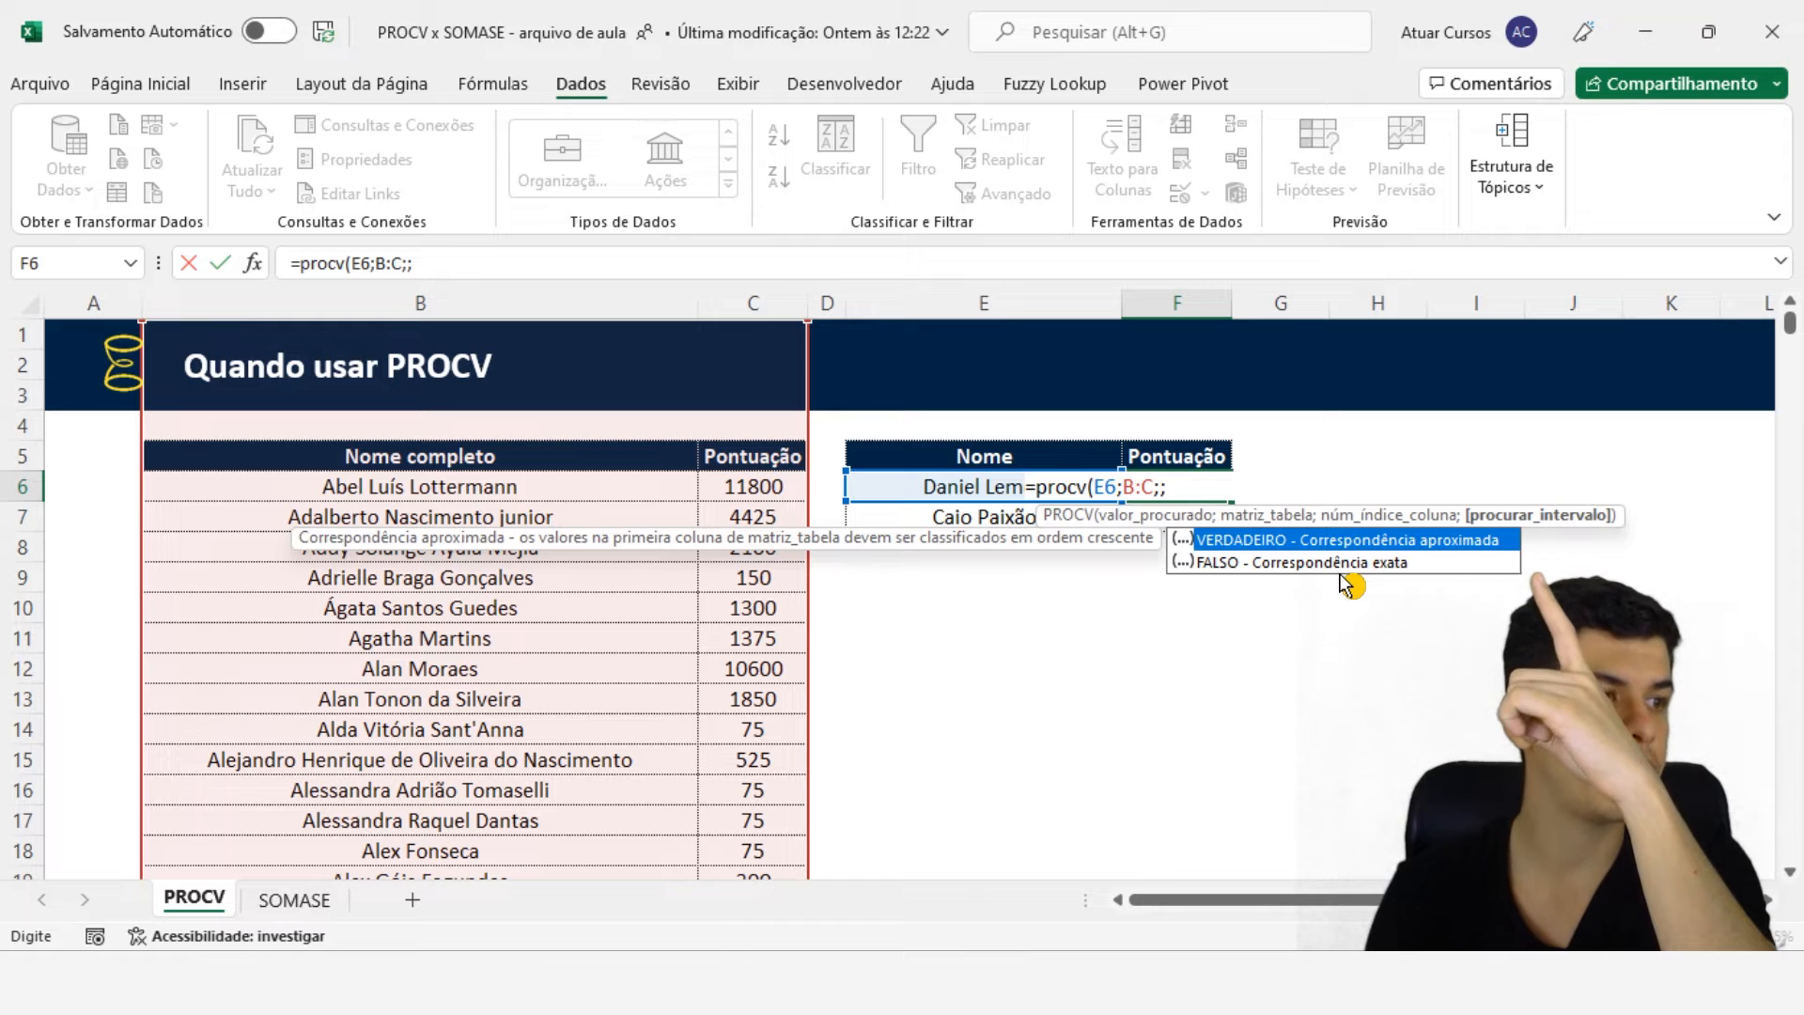
key(BackSpace)
key(BackSpace)
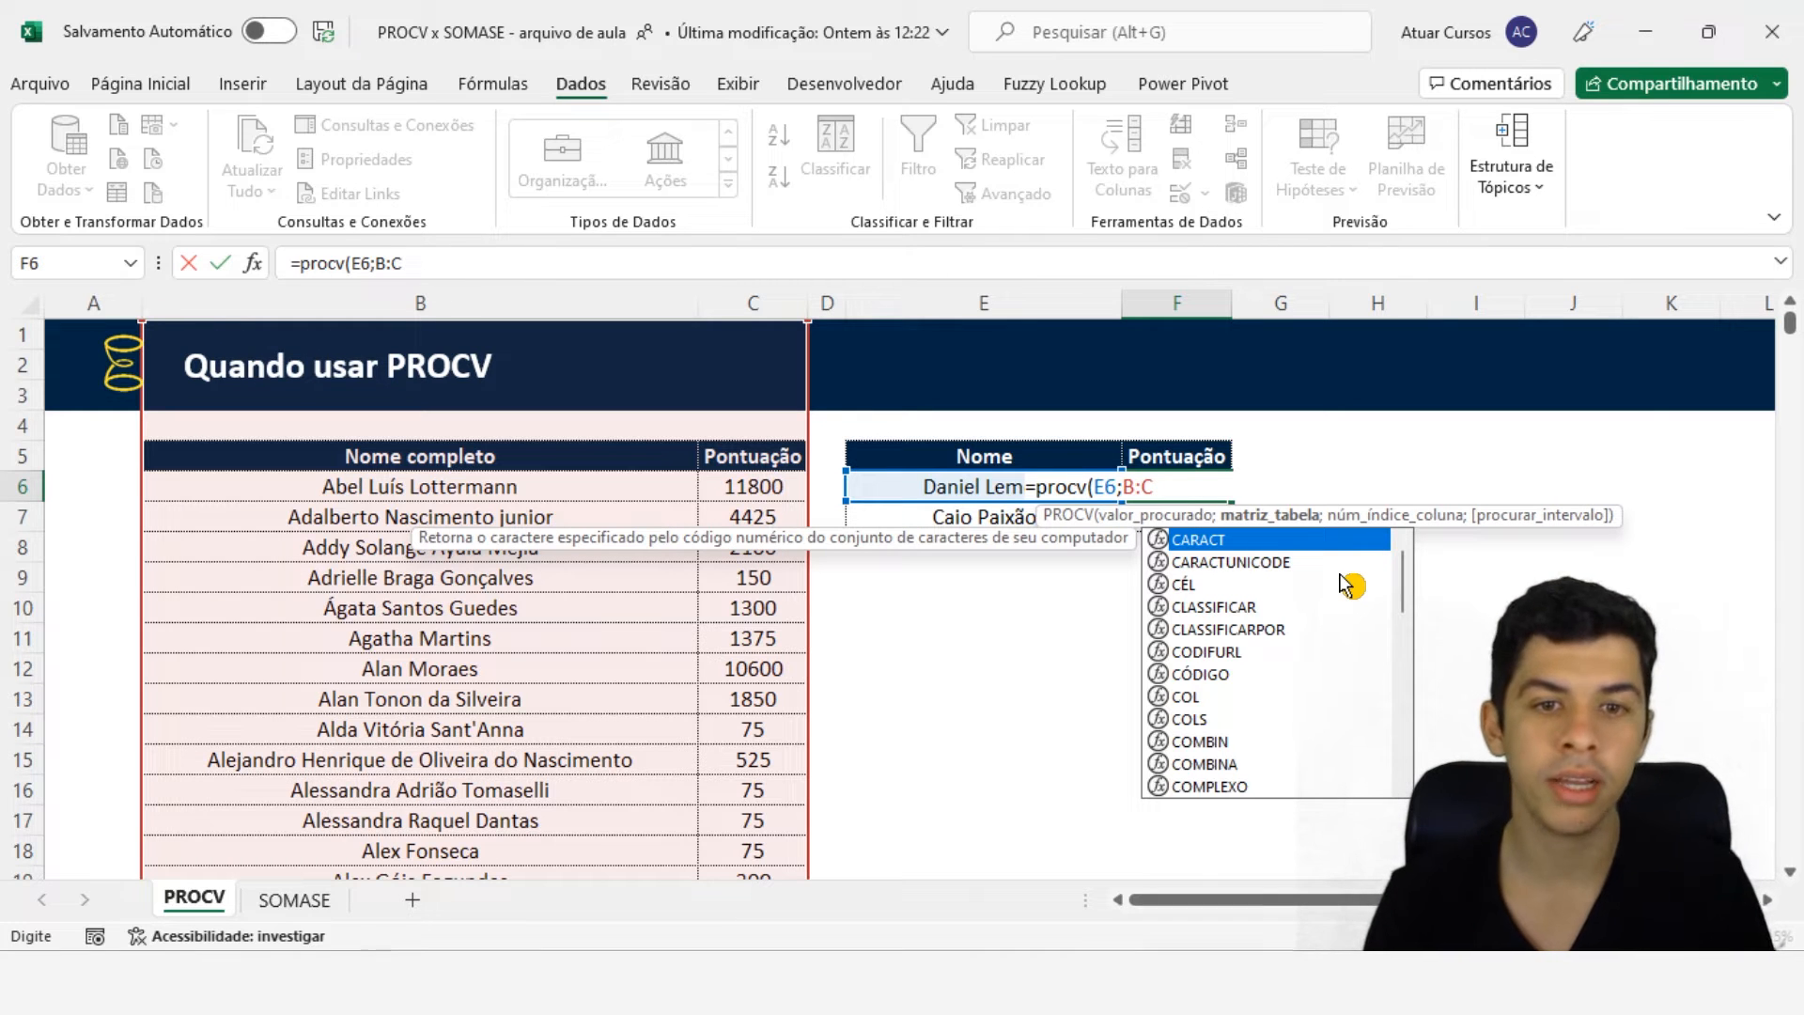
text(;)
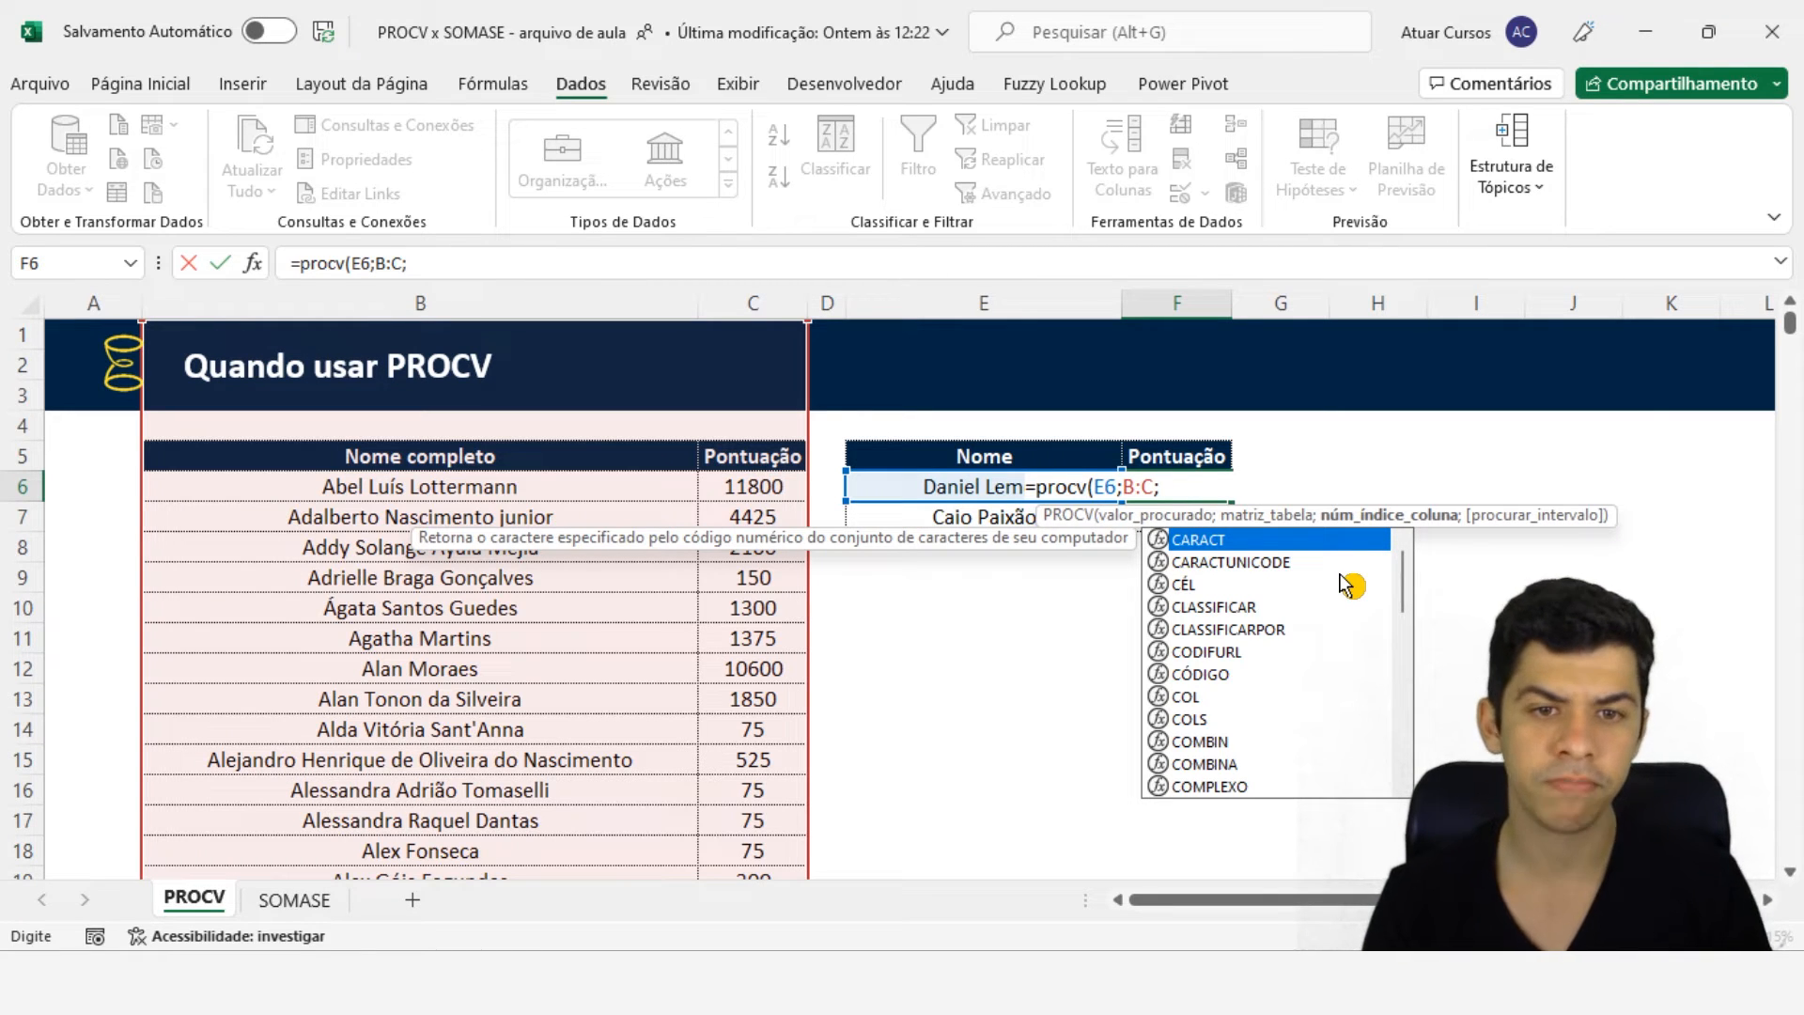
- Finish the PROCV with column index 2 and exact match 0, and confirm it
click(1175, 488)
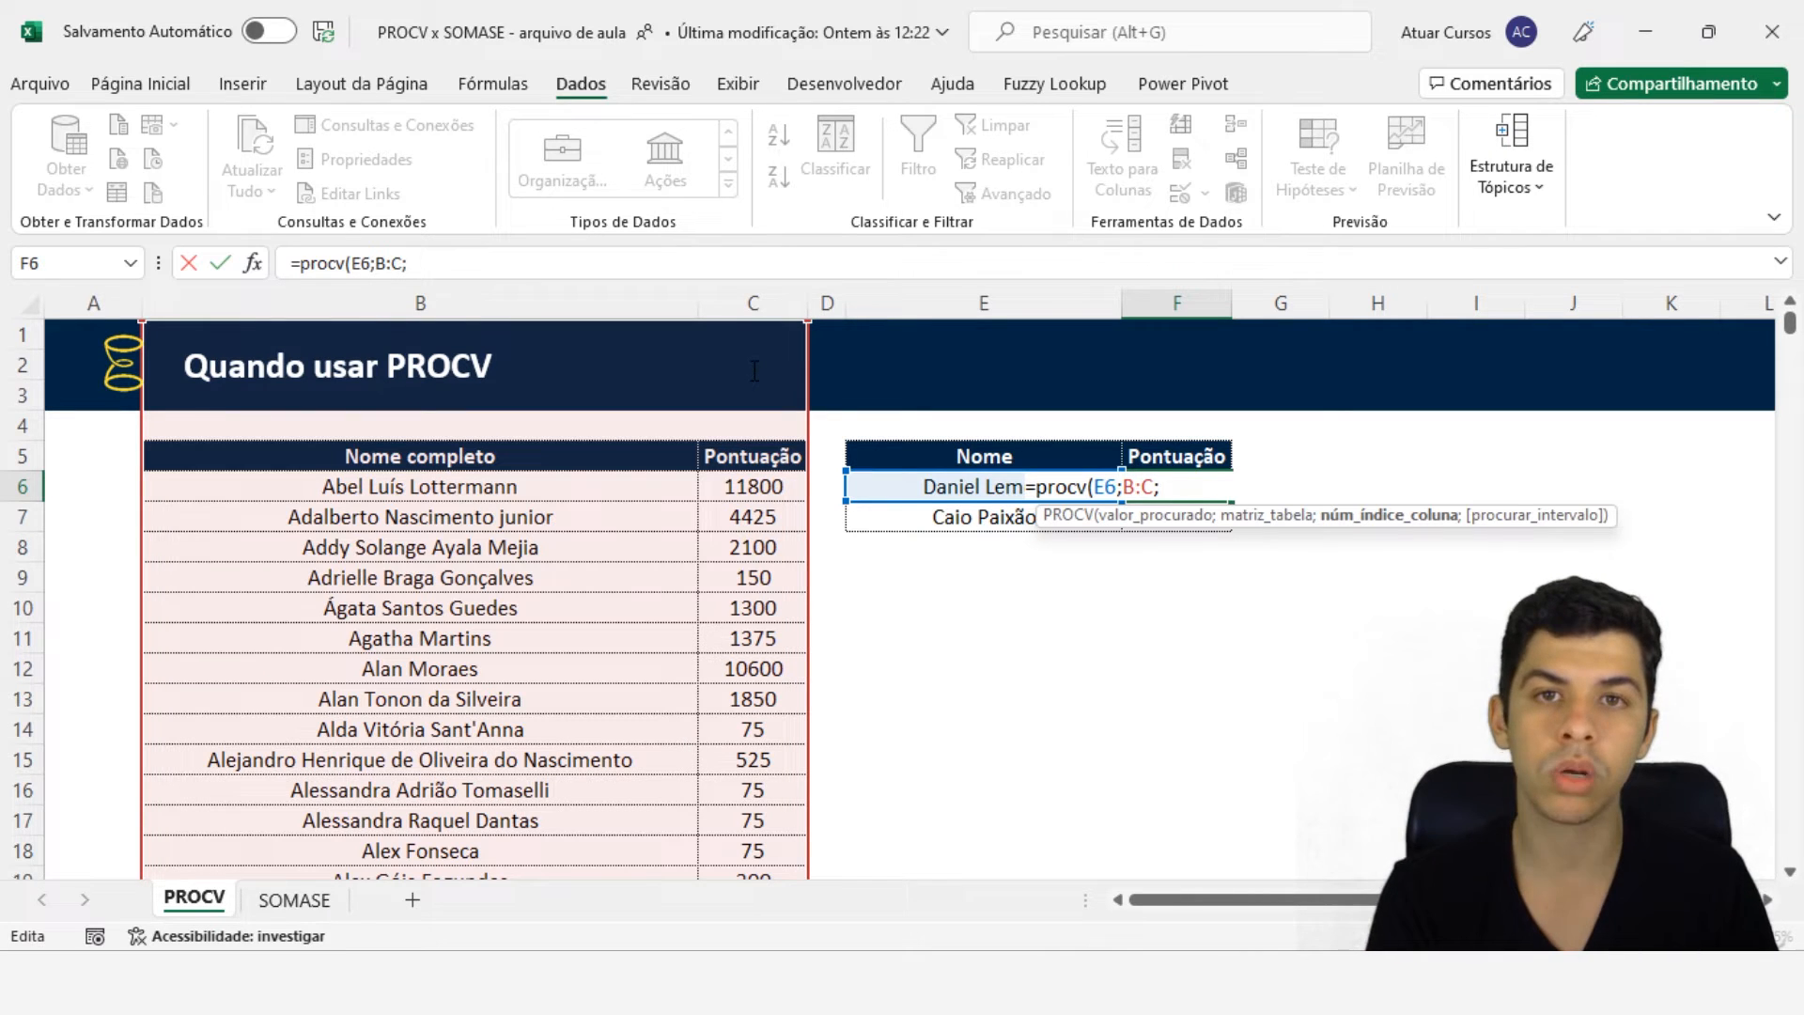
text(2;)
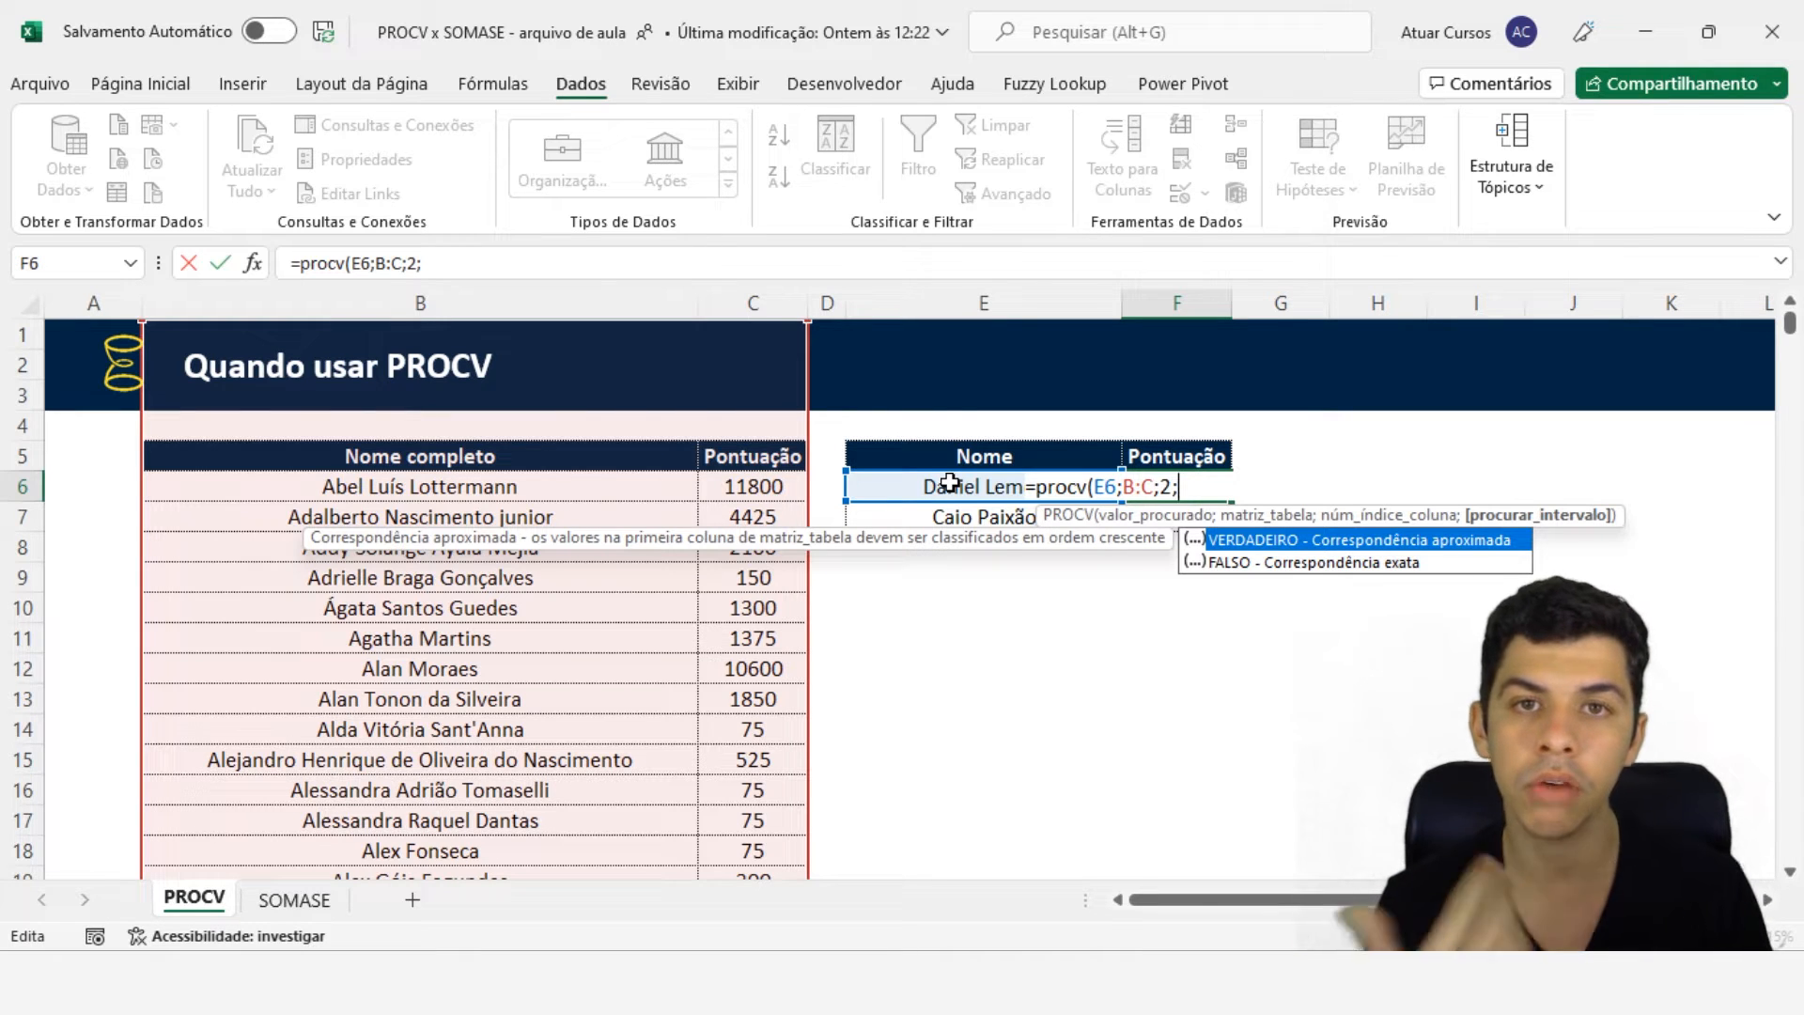
text(0))
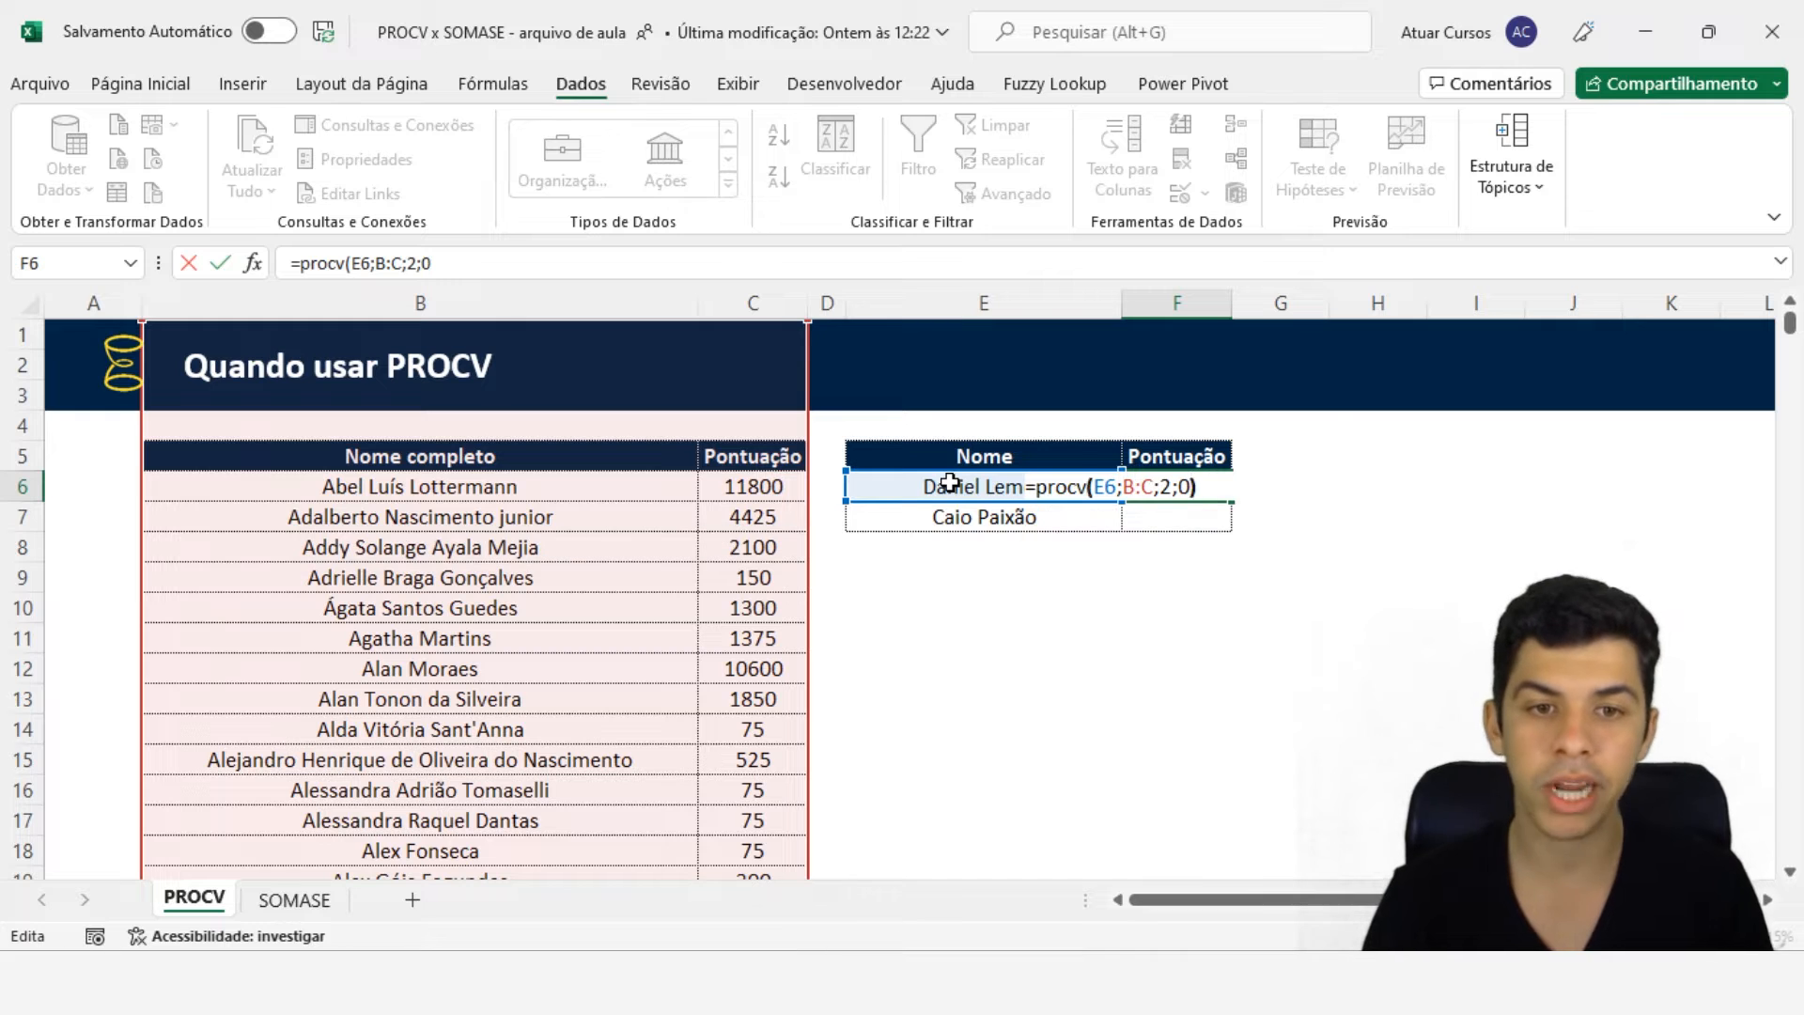
key(Return)
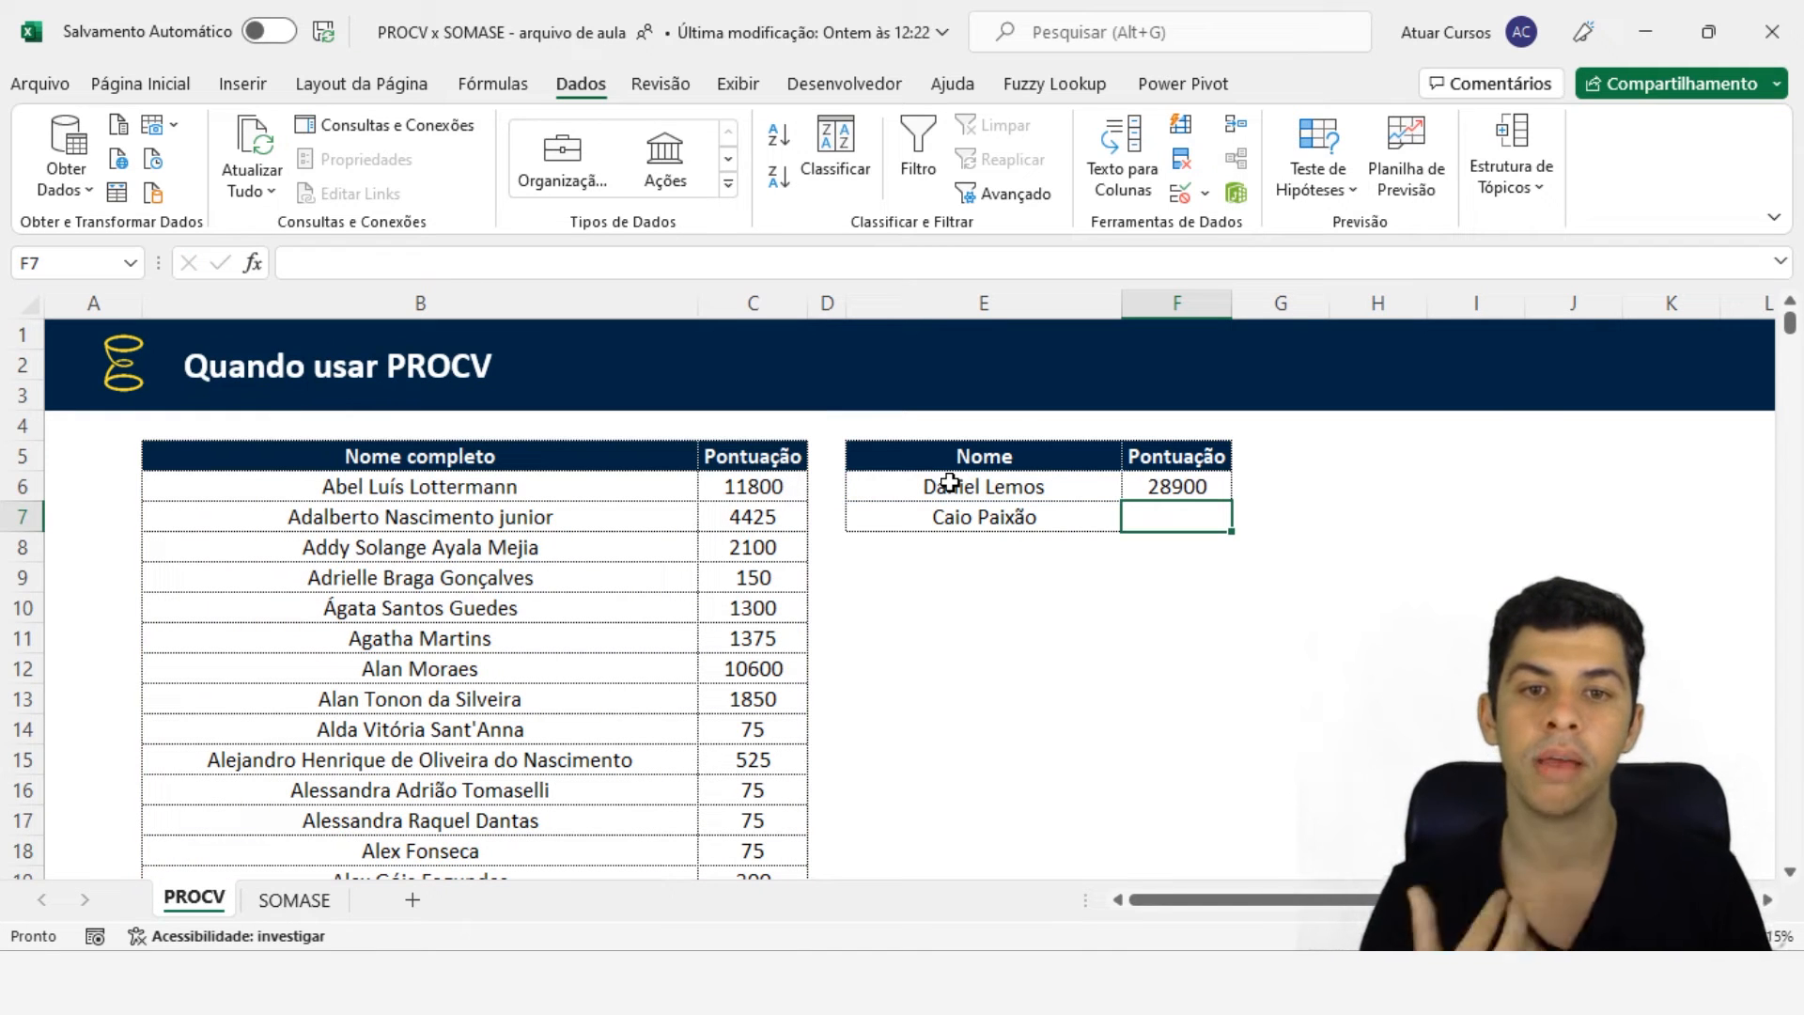
- Filter the names table by the first lookup name to check its score, then switch the filter off
key(Up)
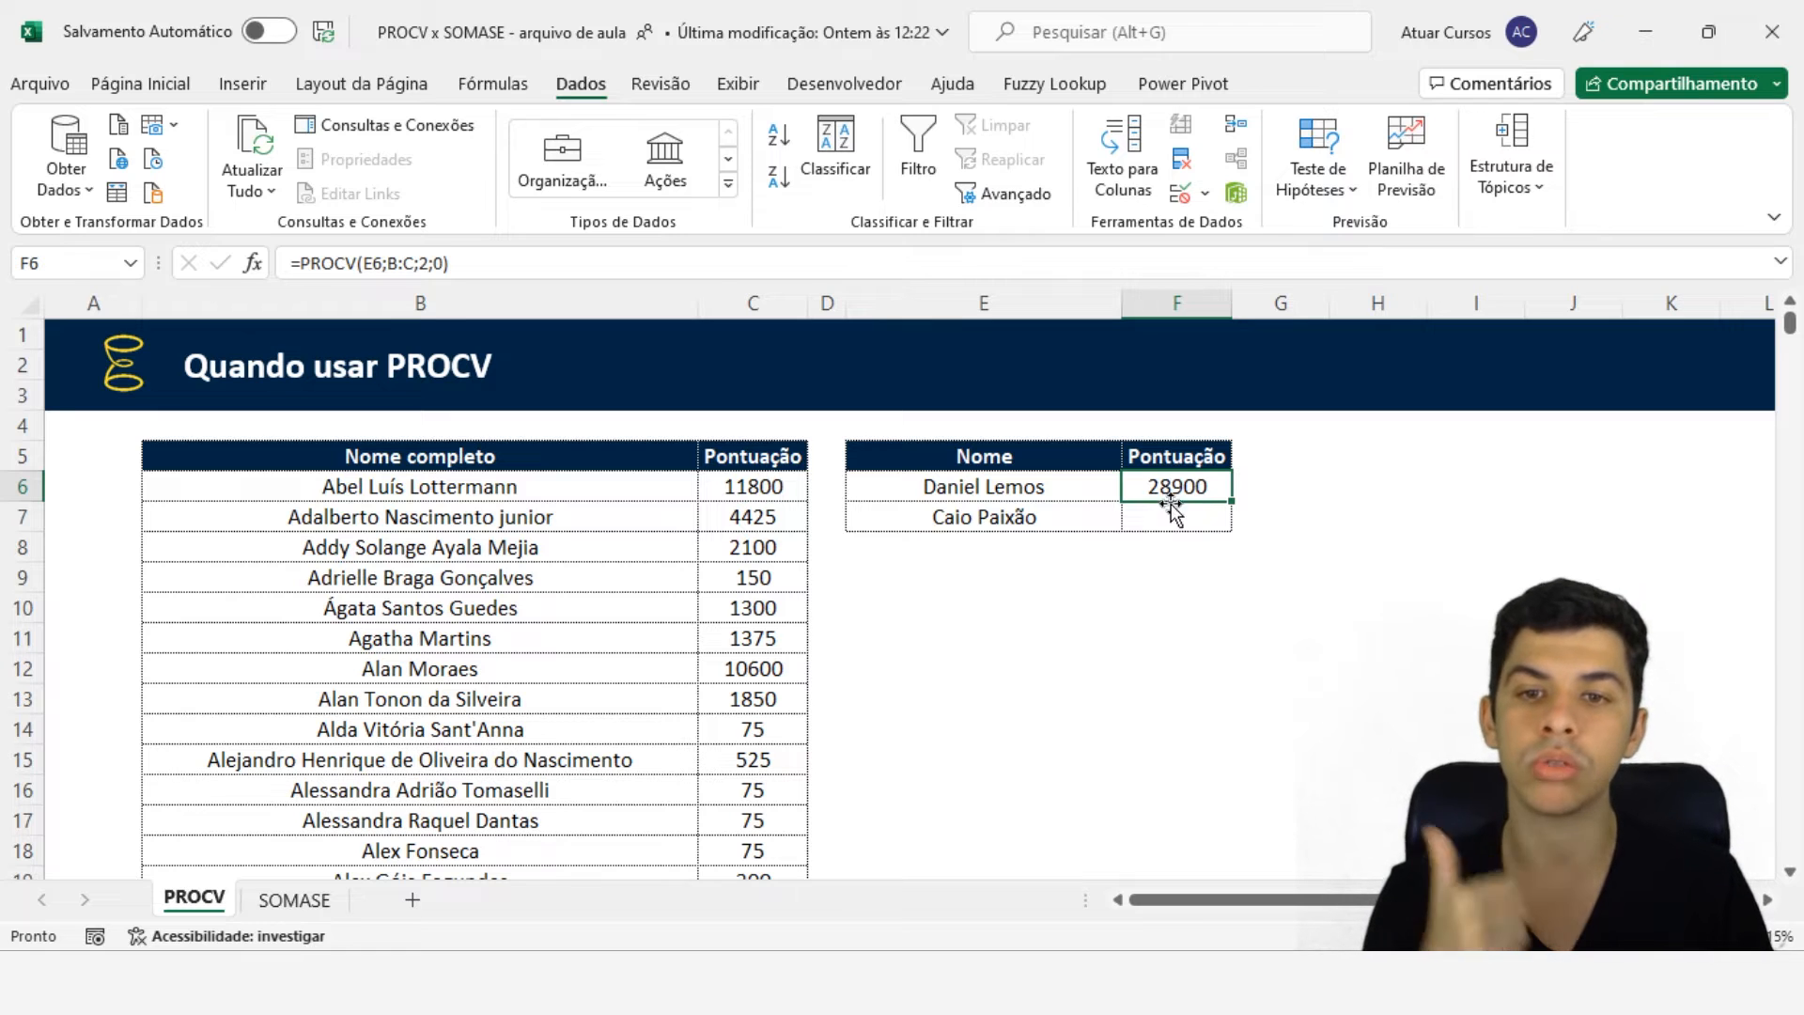
click(653, 458)
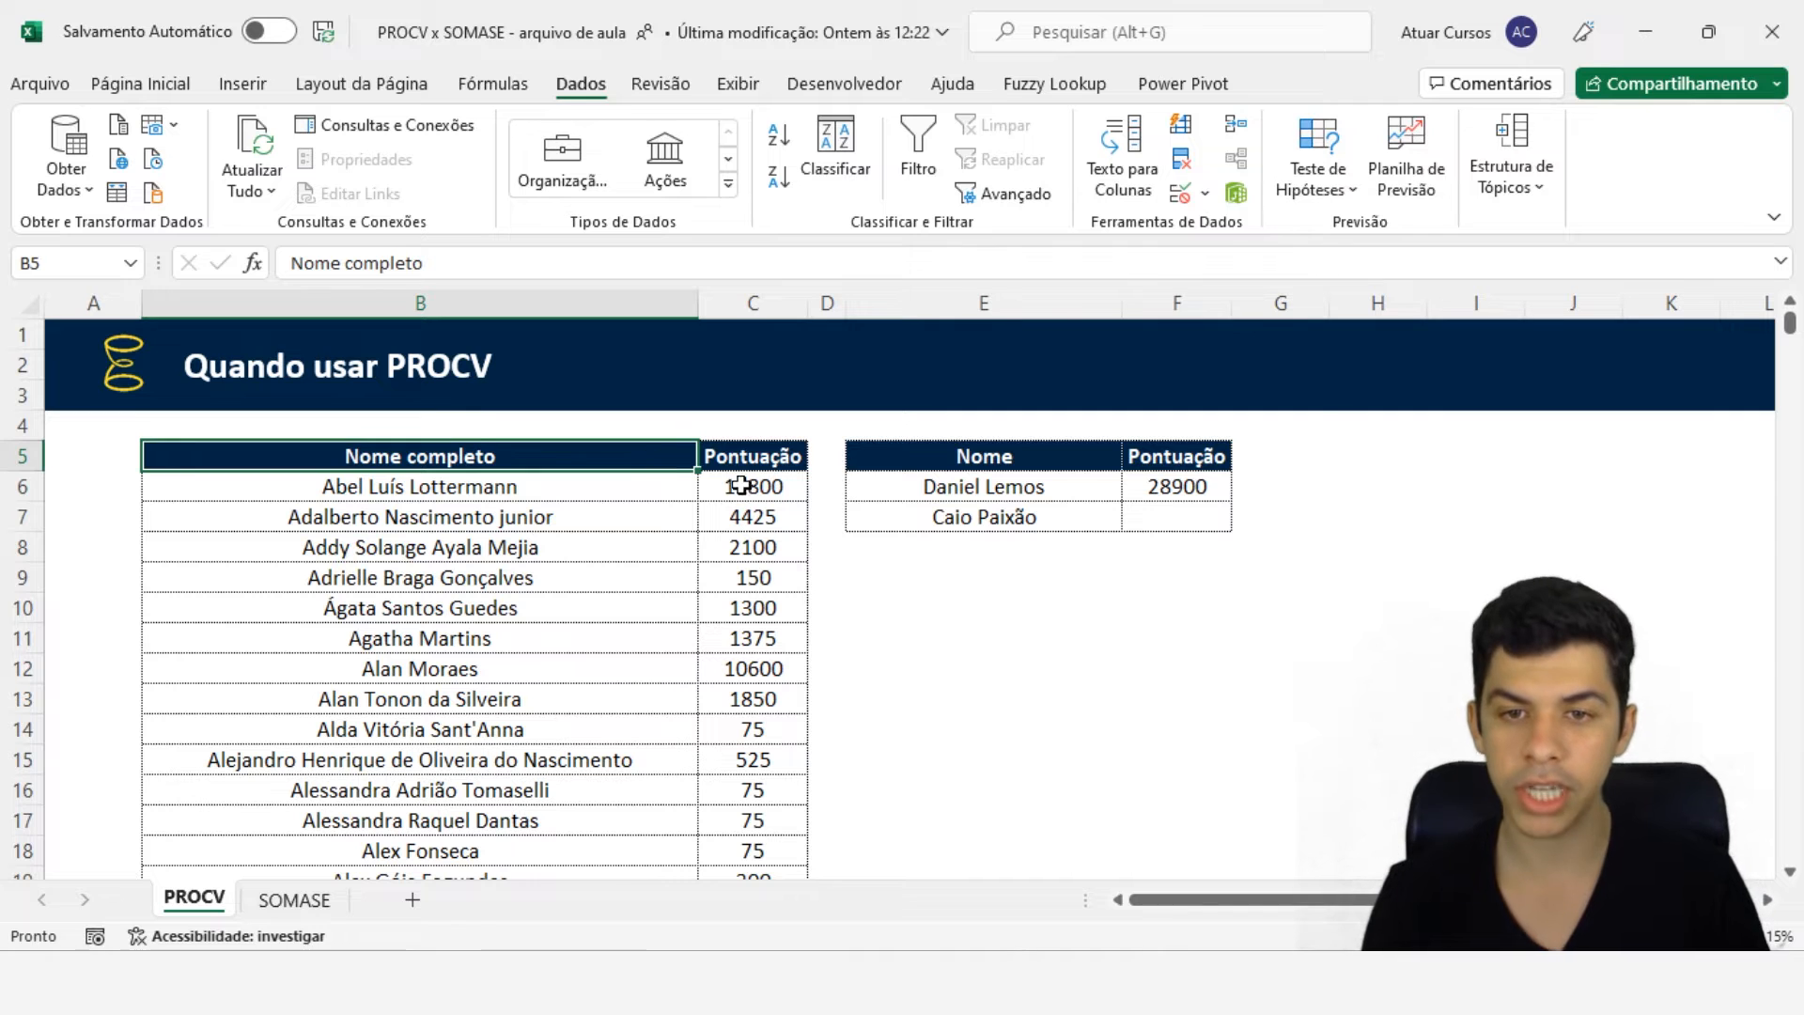
drag(756, 460, 603, 461)
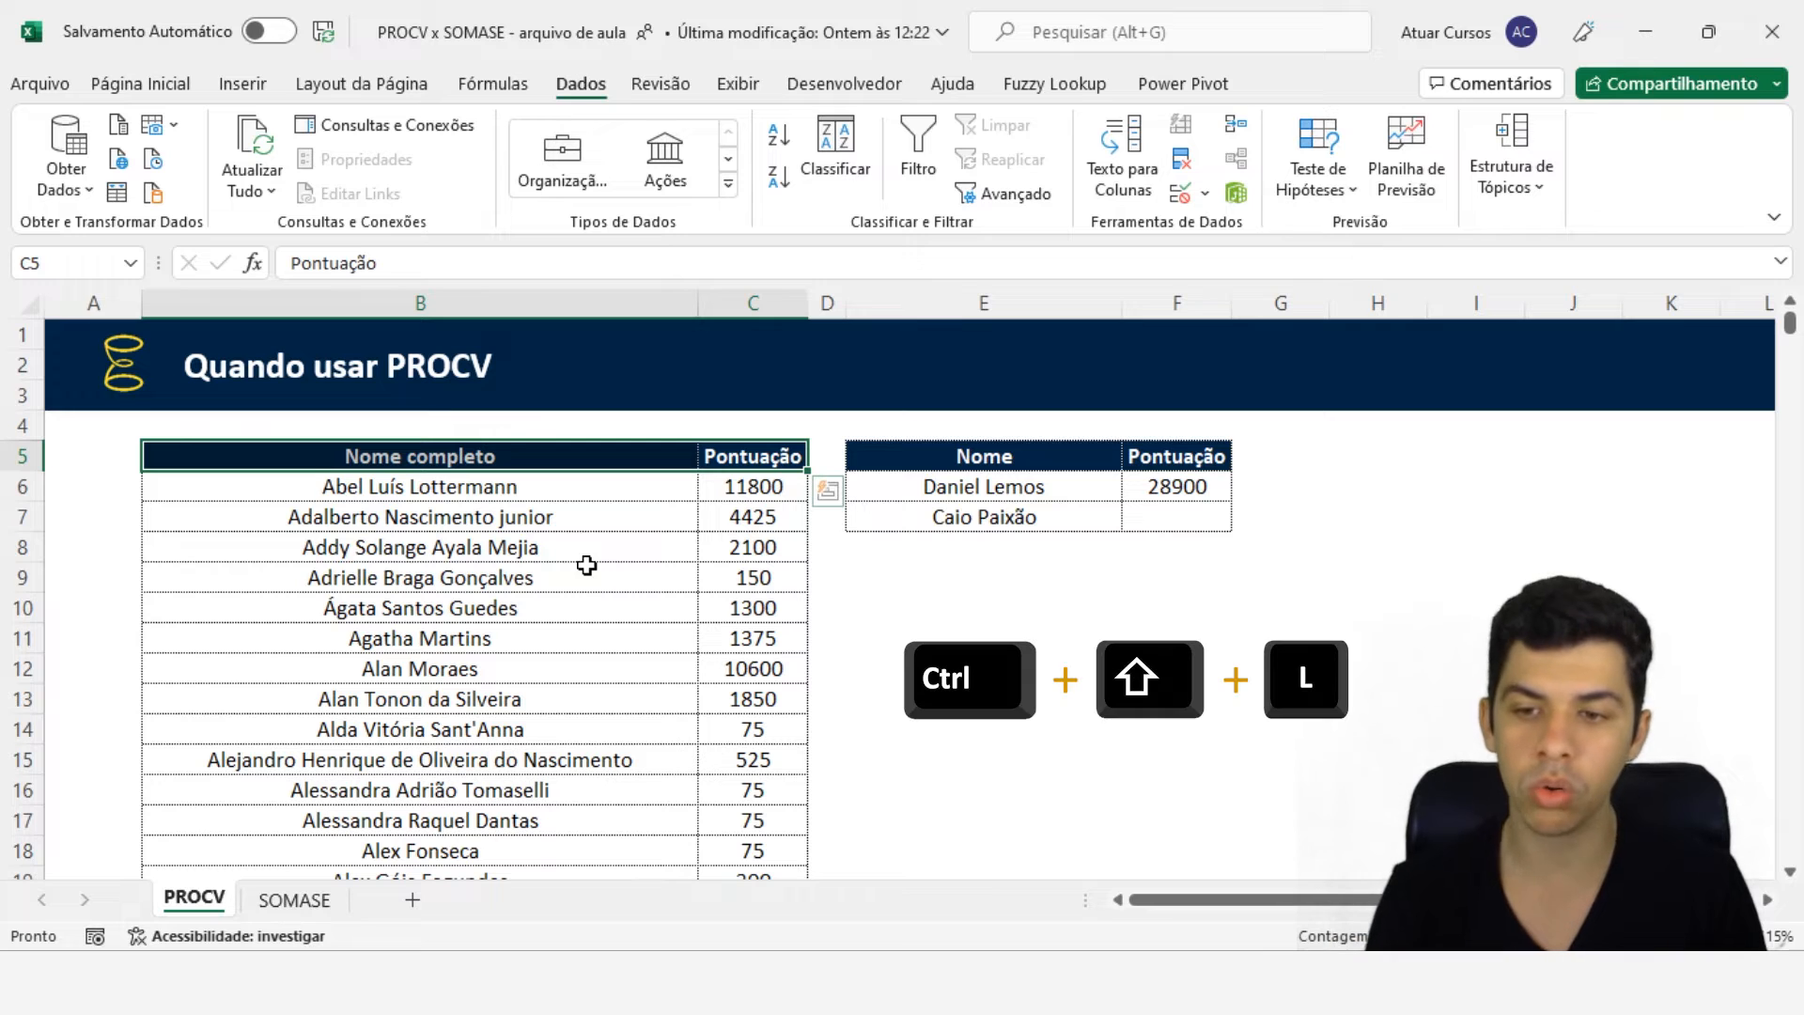
key(ctrl+shift+l)
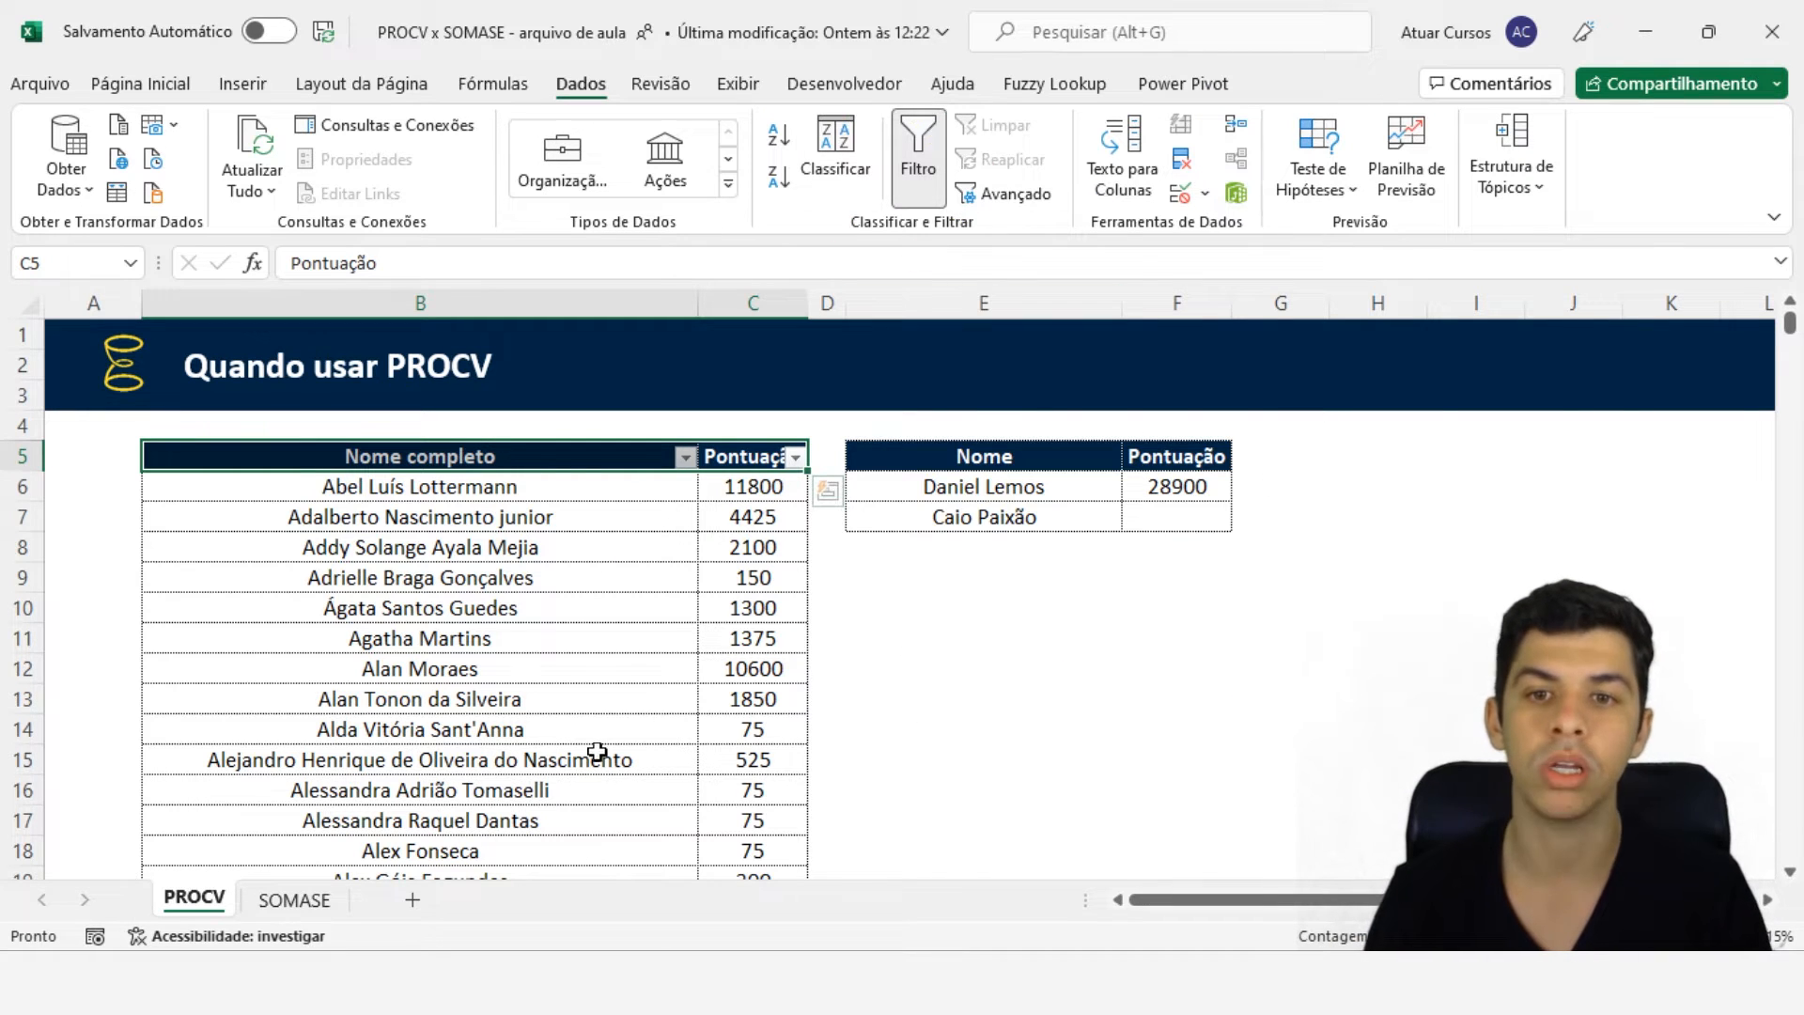
click(686, 457)
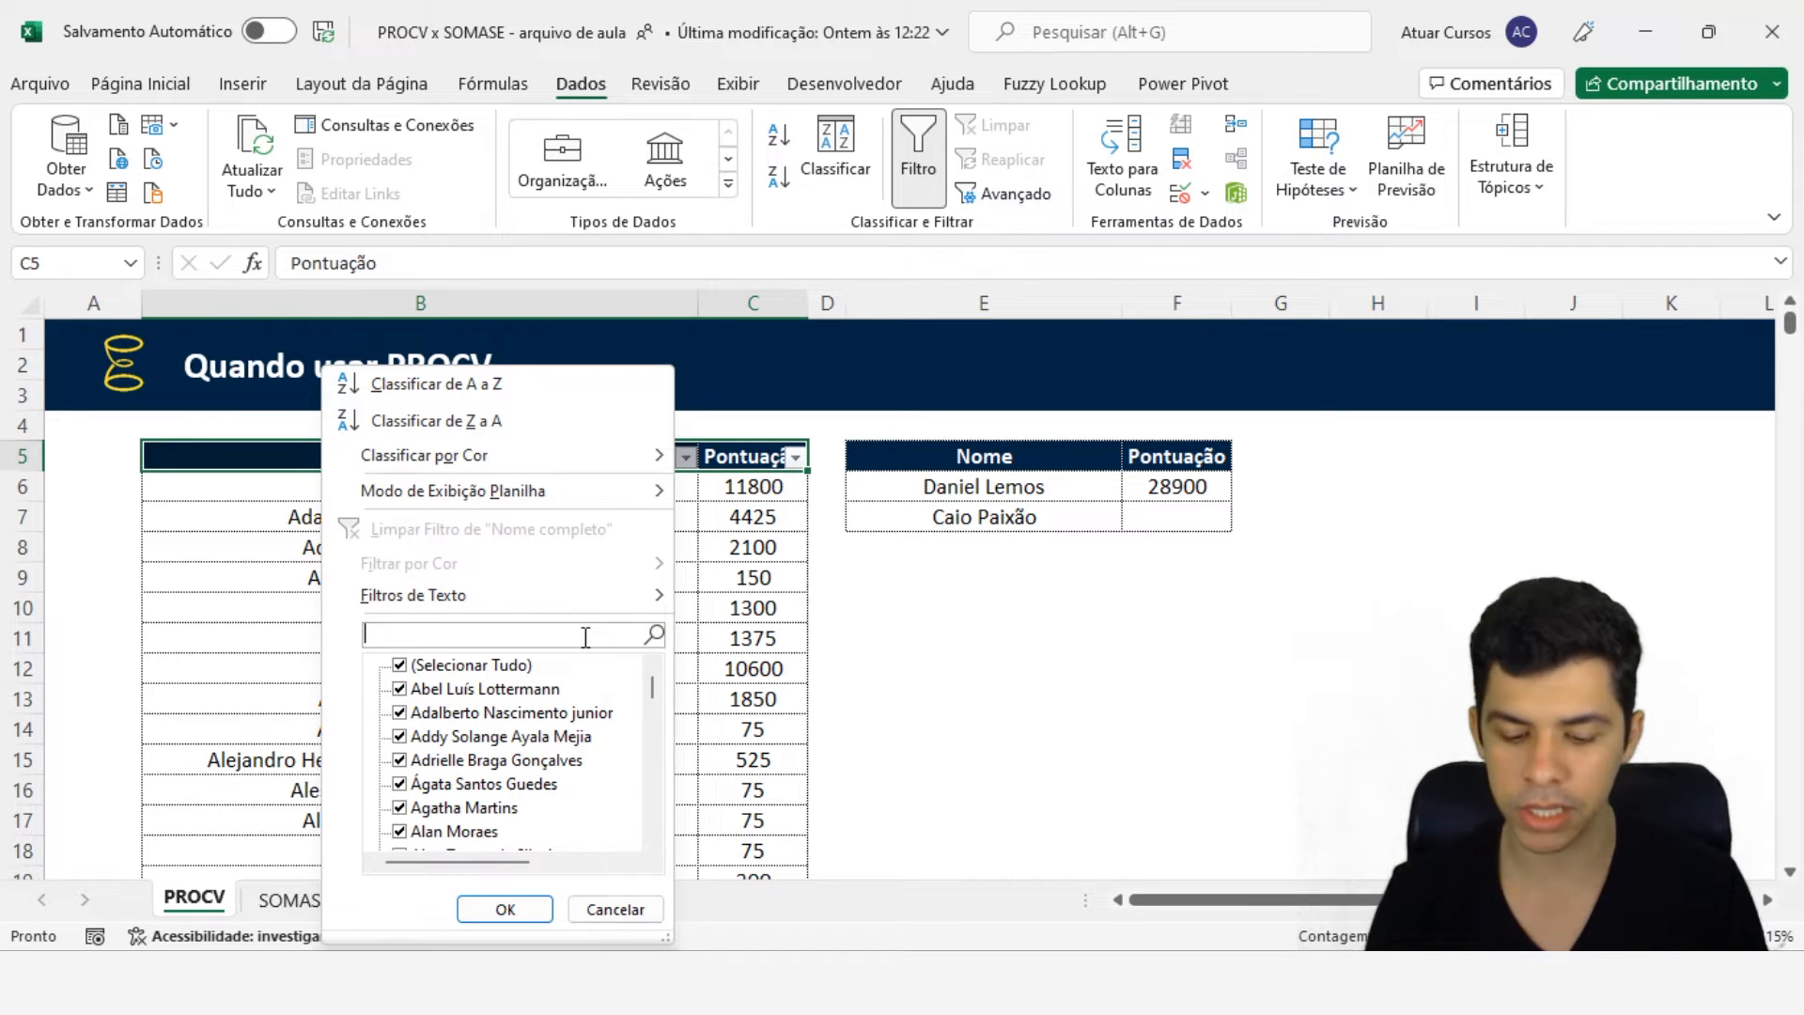
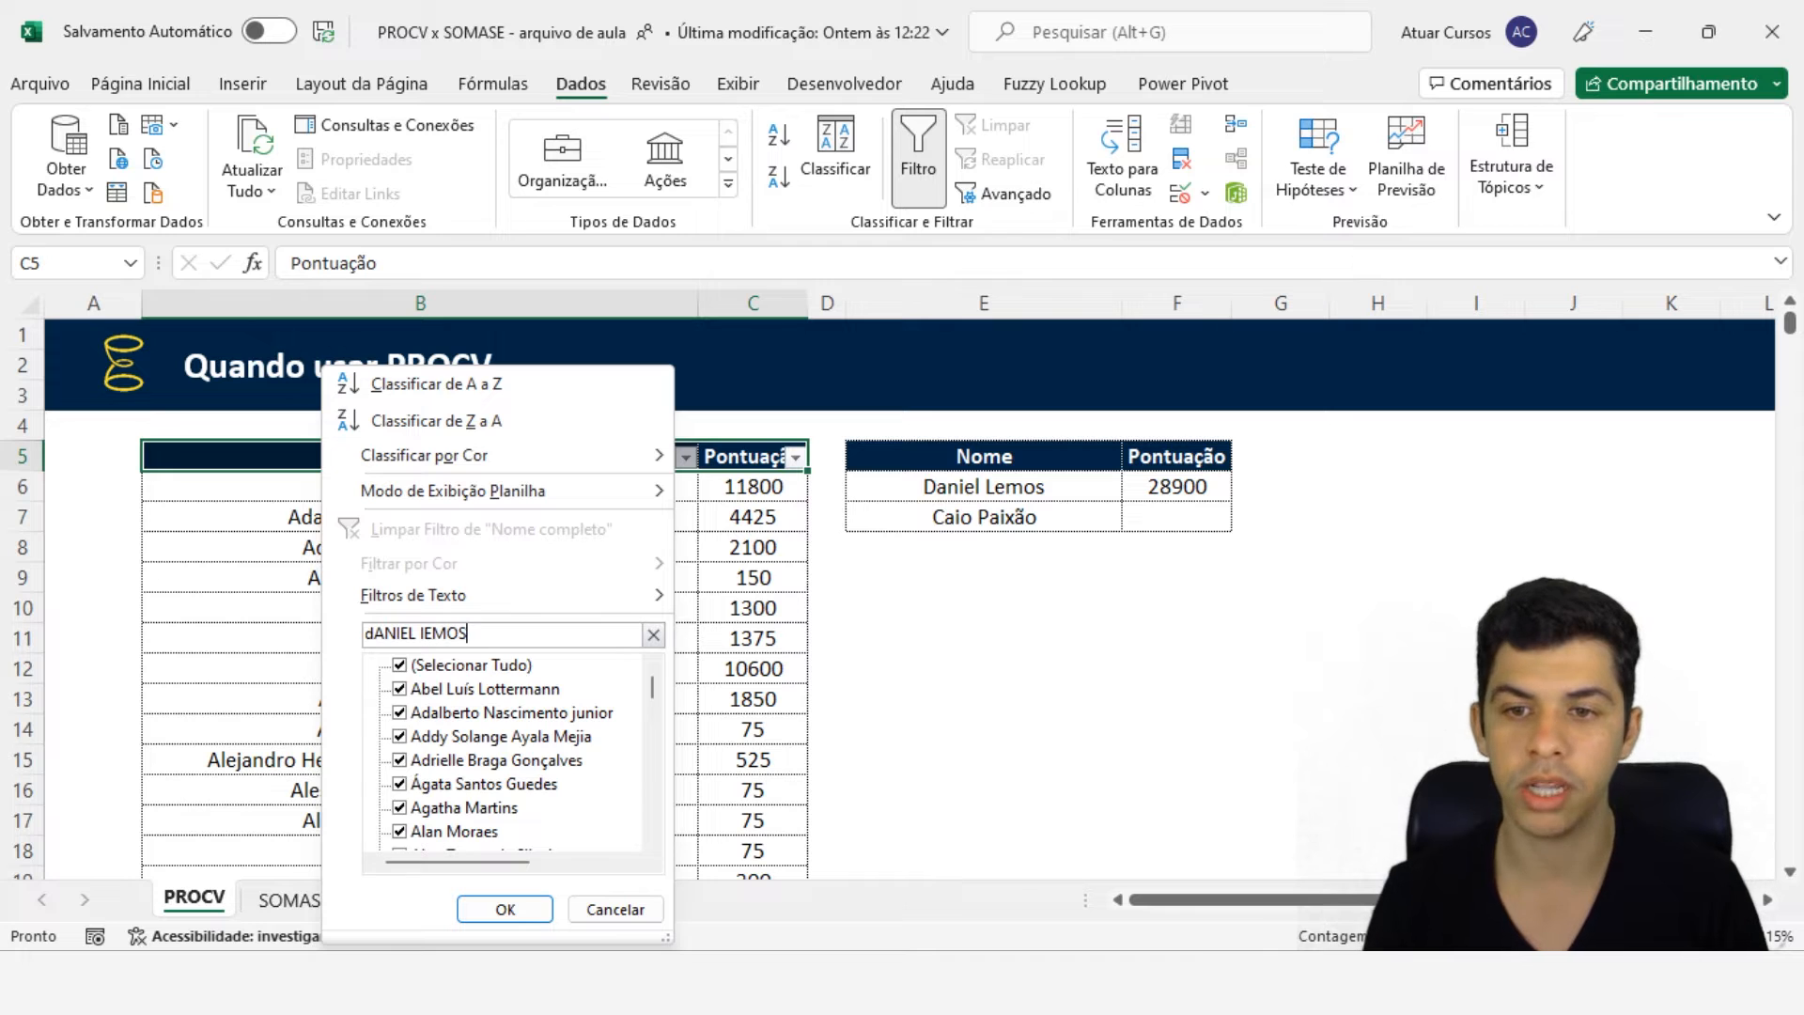
key(Return)
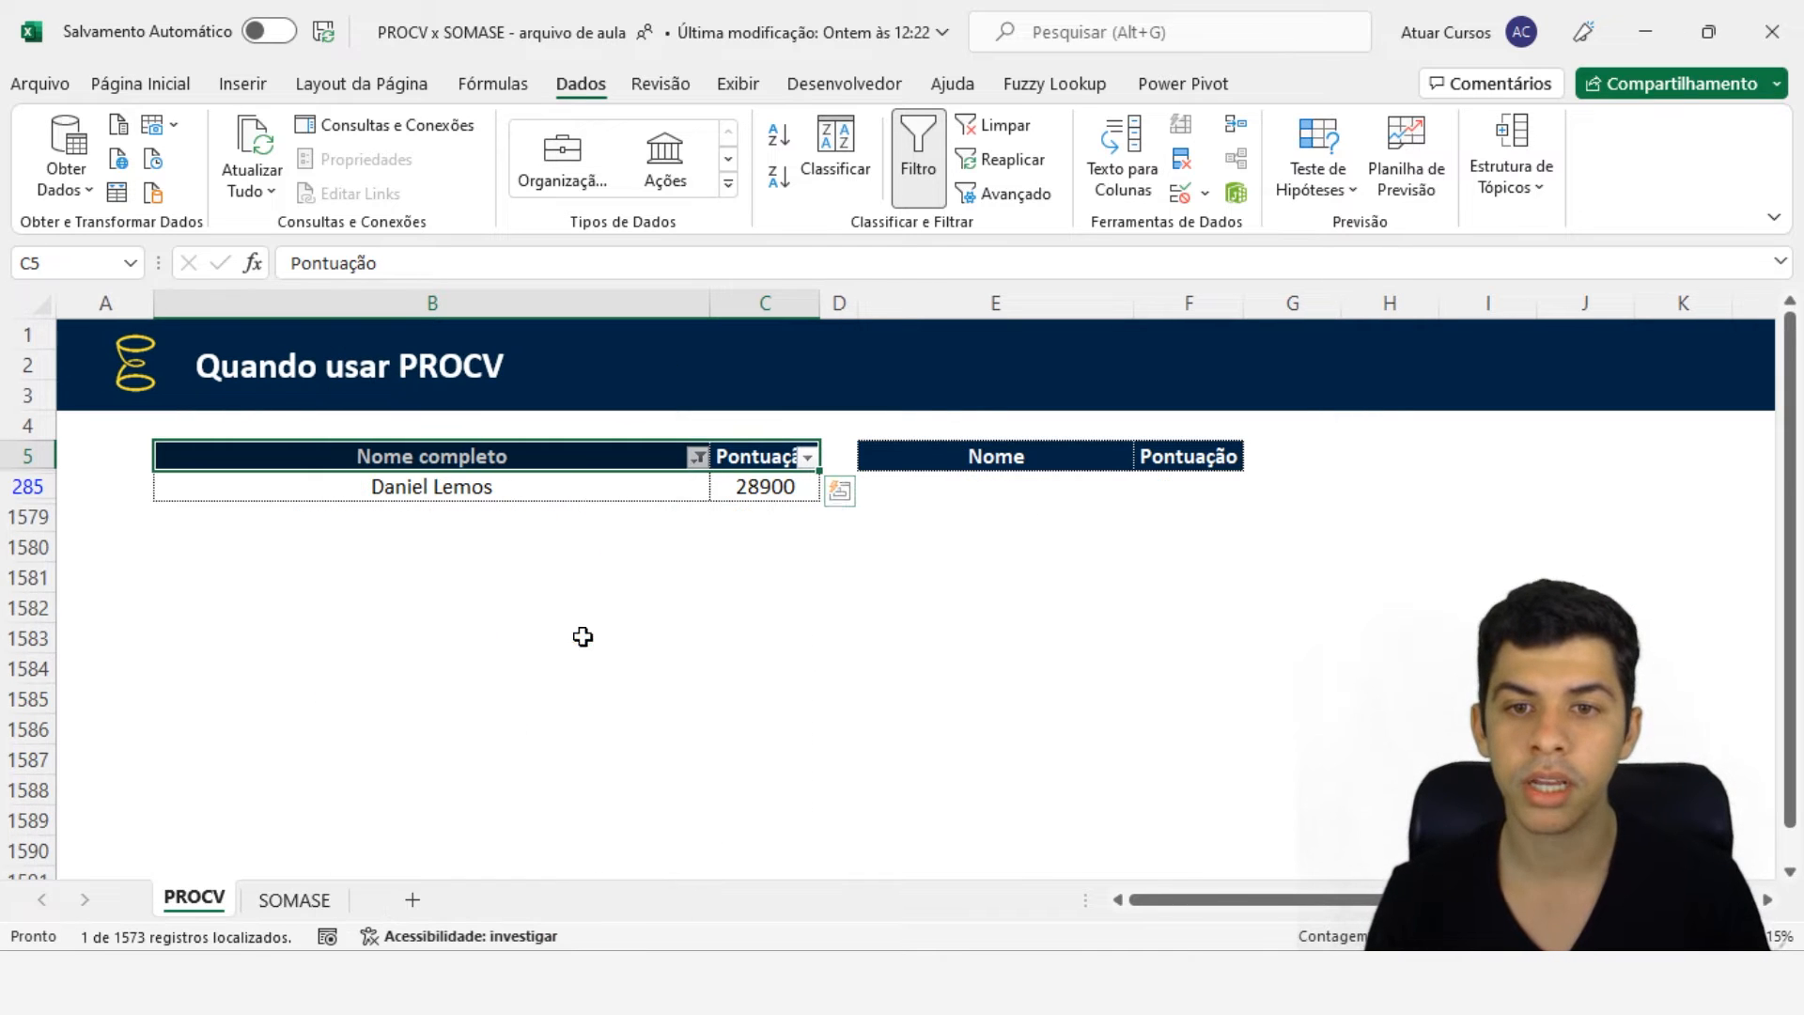
drag(619, 493, 763, 487)
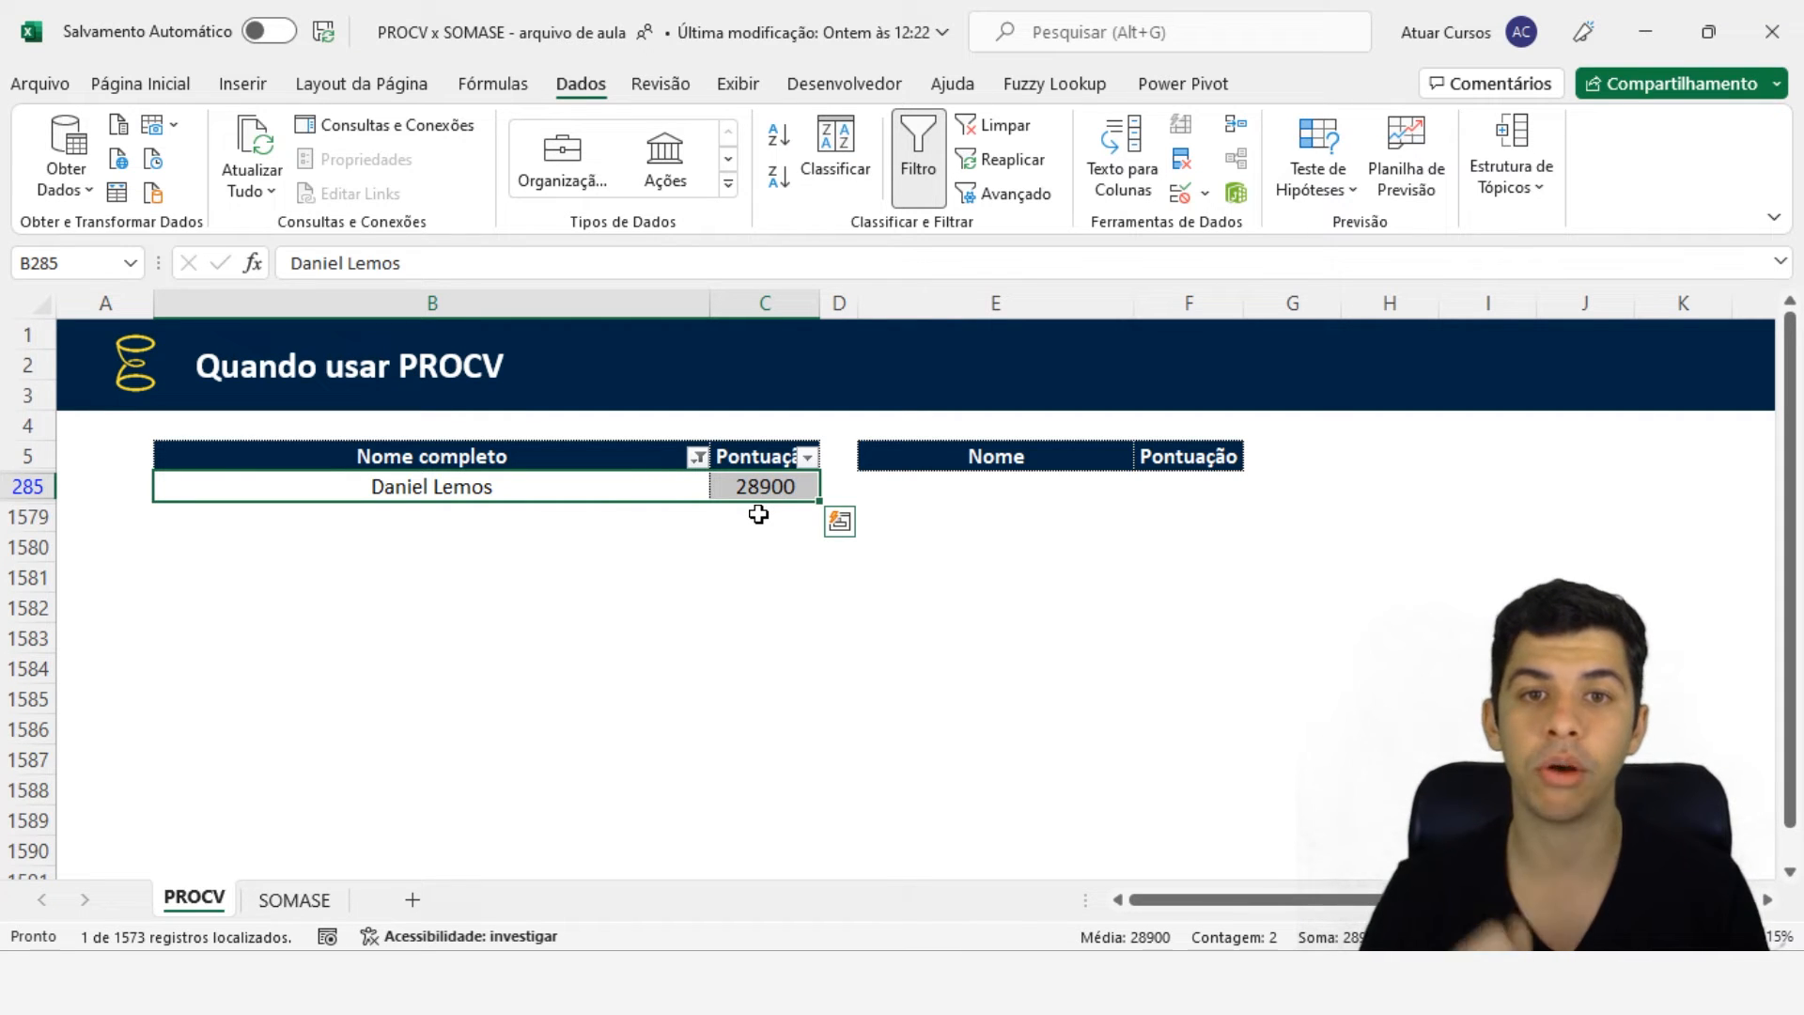
click(984, 132)
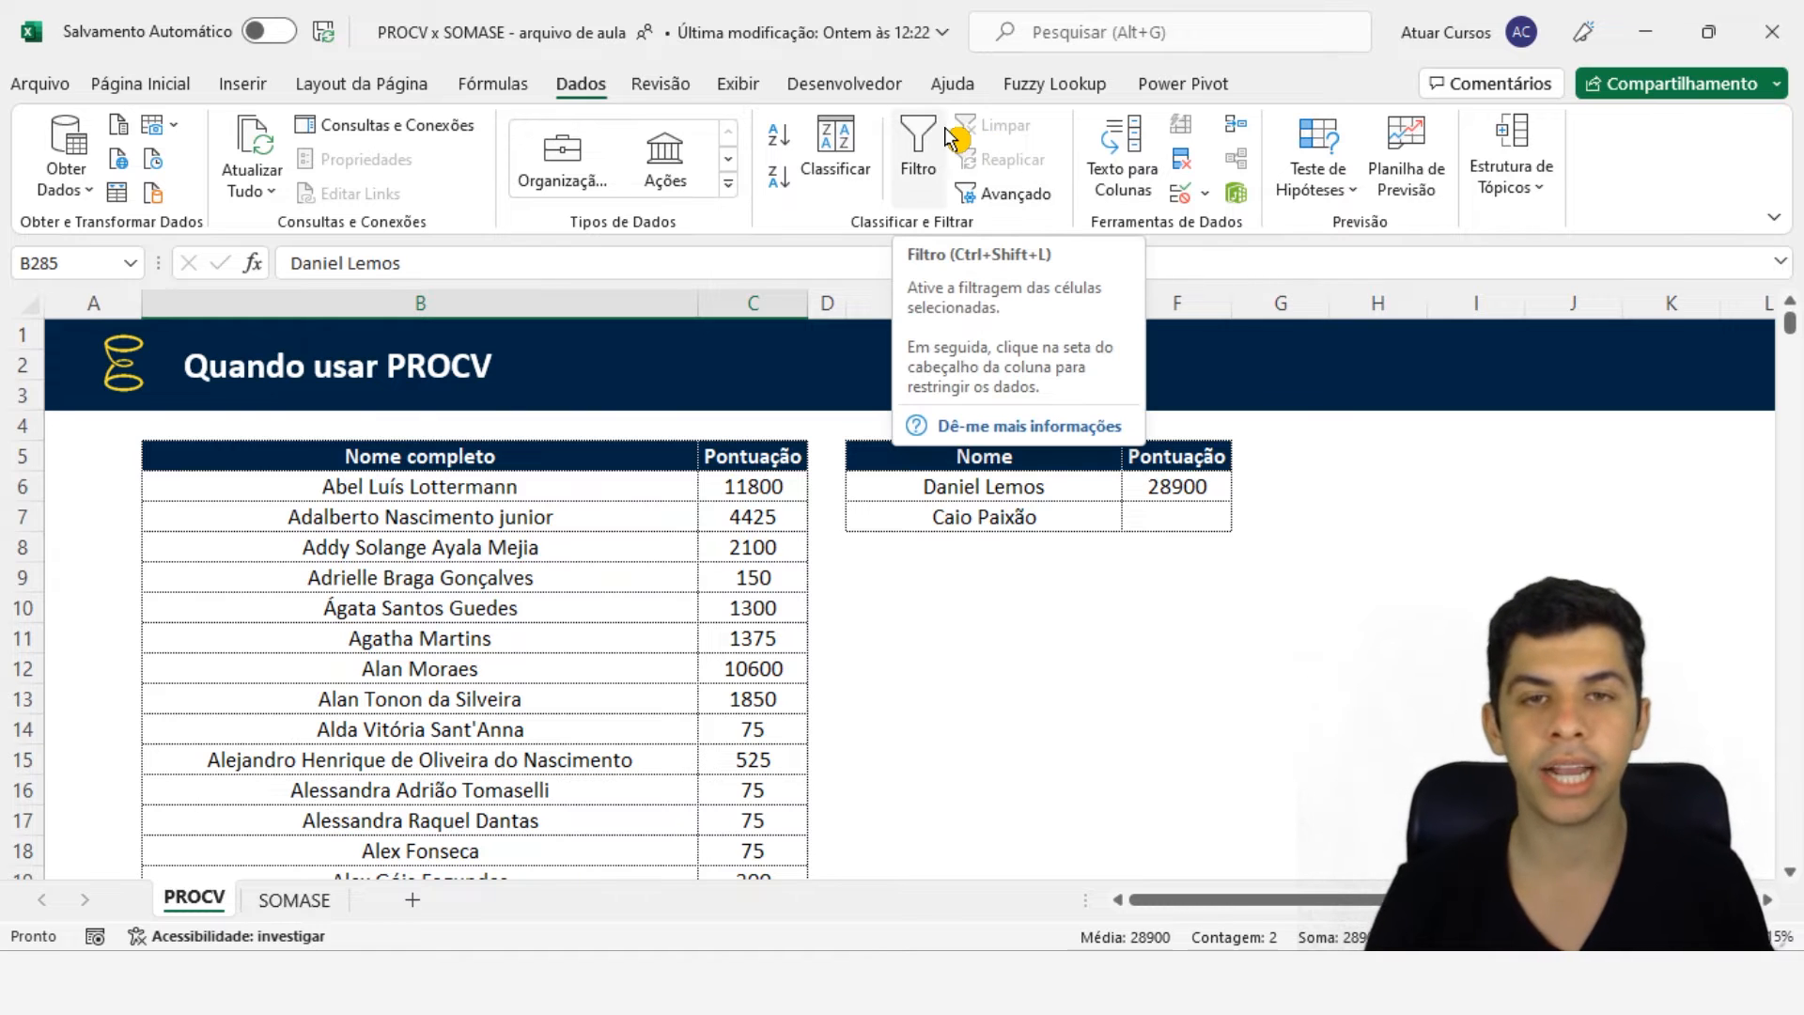
- Fill the PROCV formula from F6 down to F7
click(1214, 485)
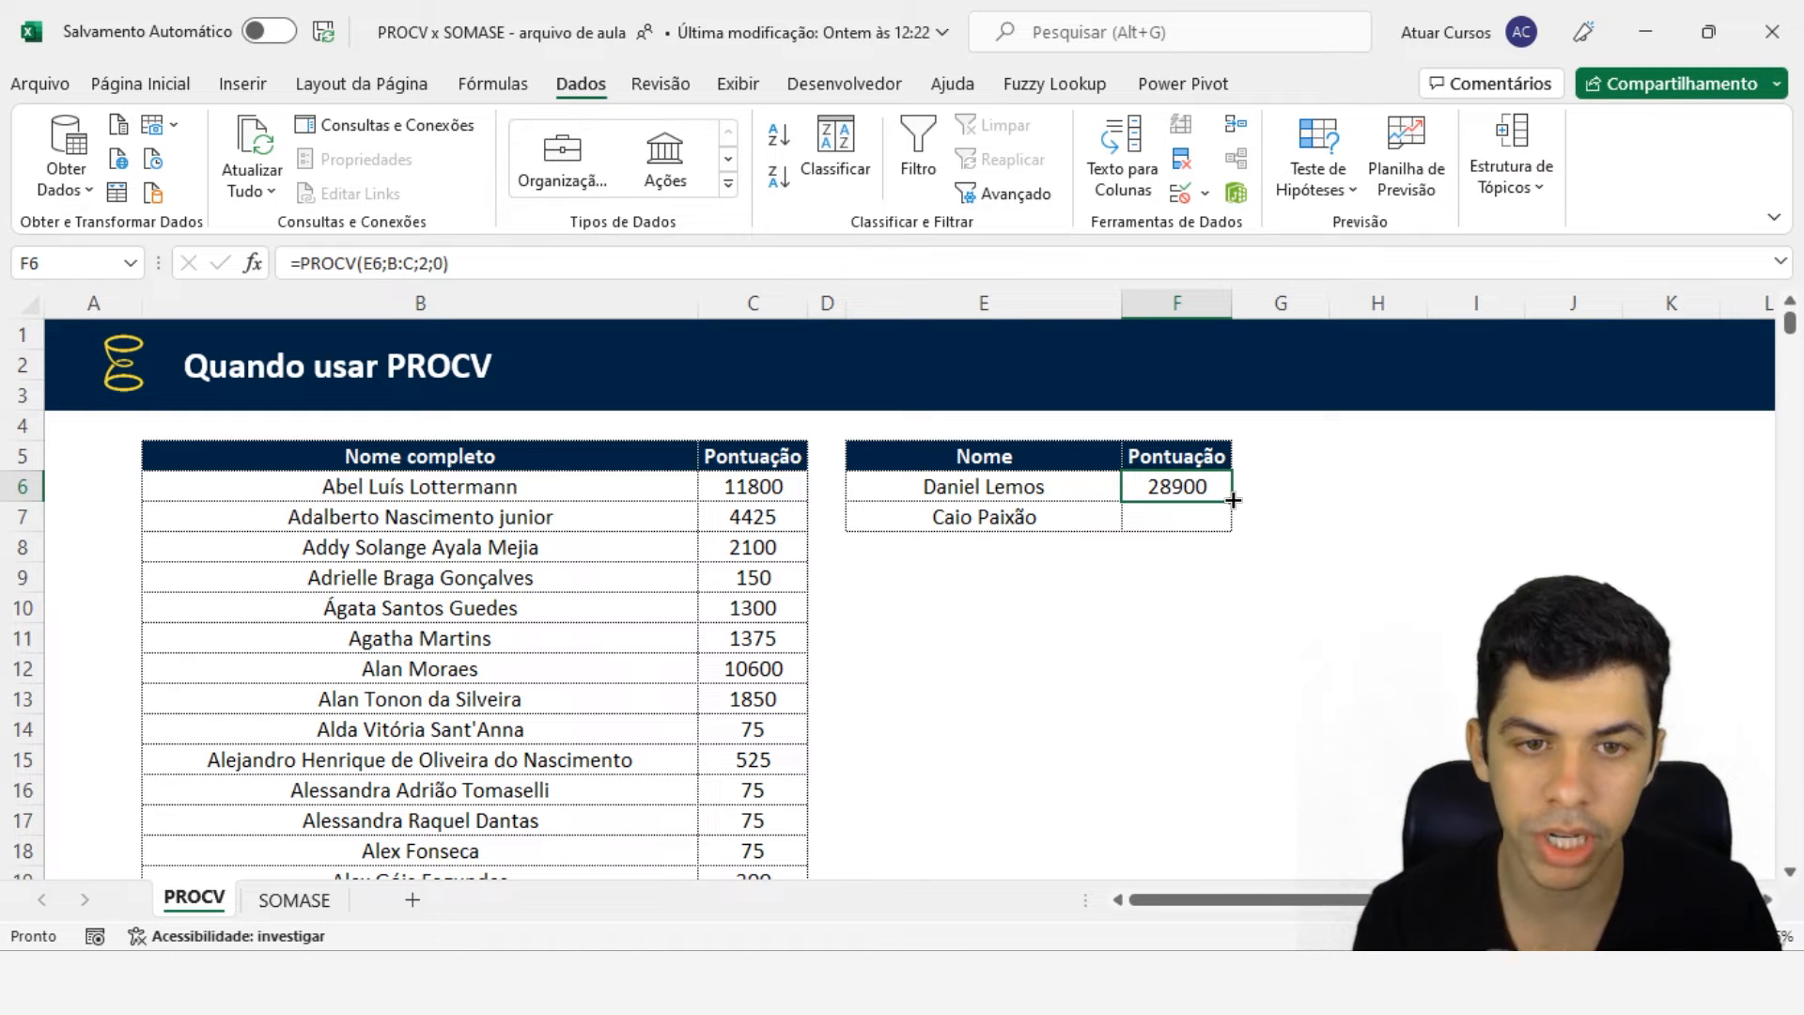
drag(1232, 500, 1235, 526)
click(1201, 517)
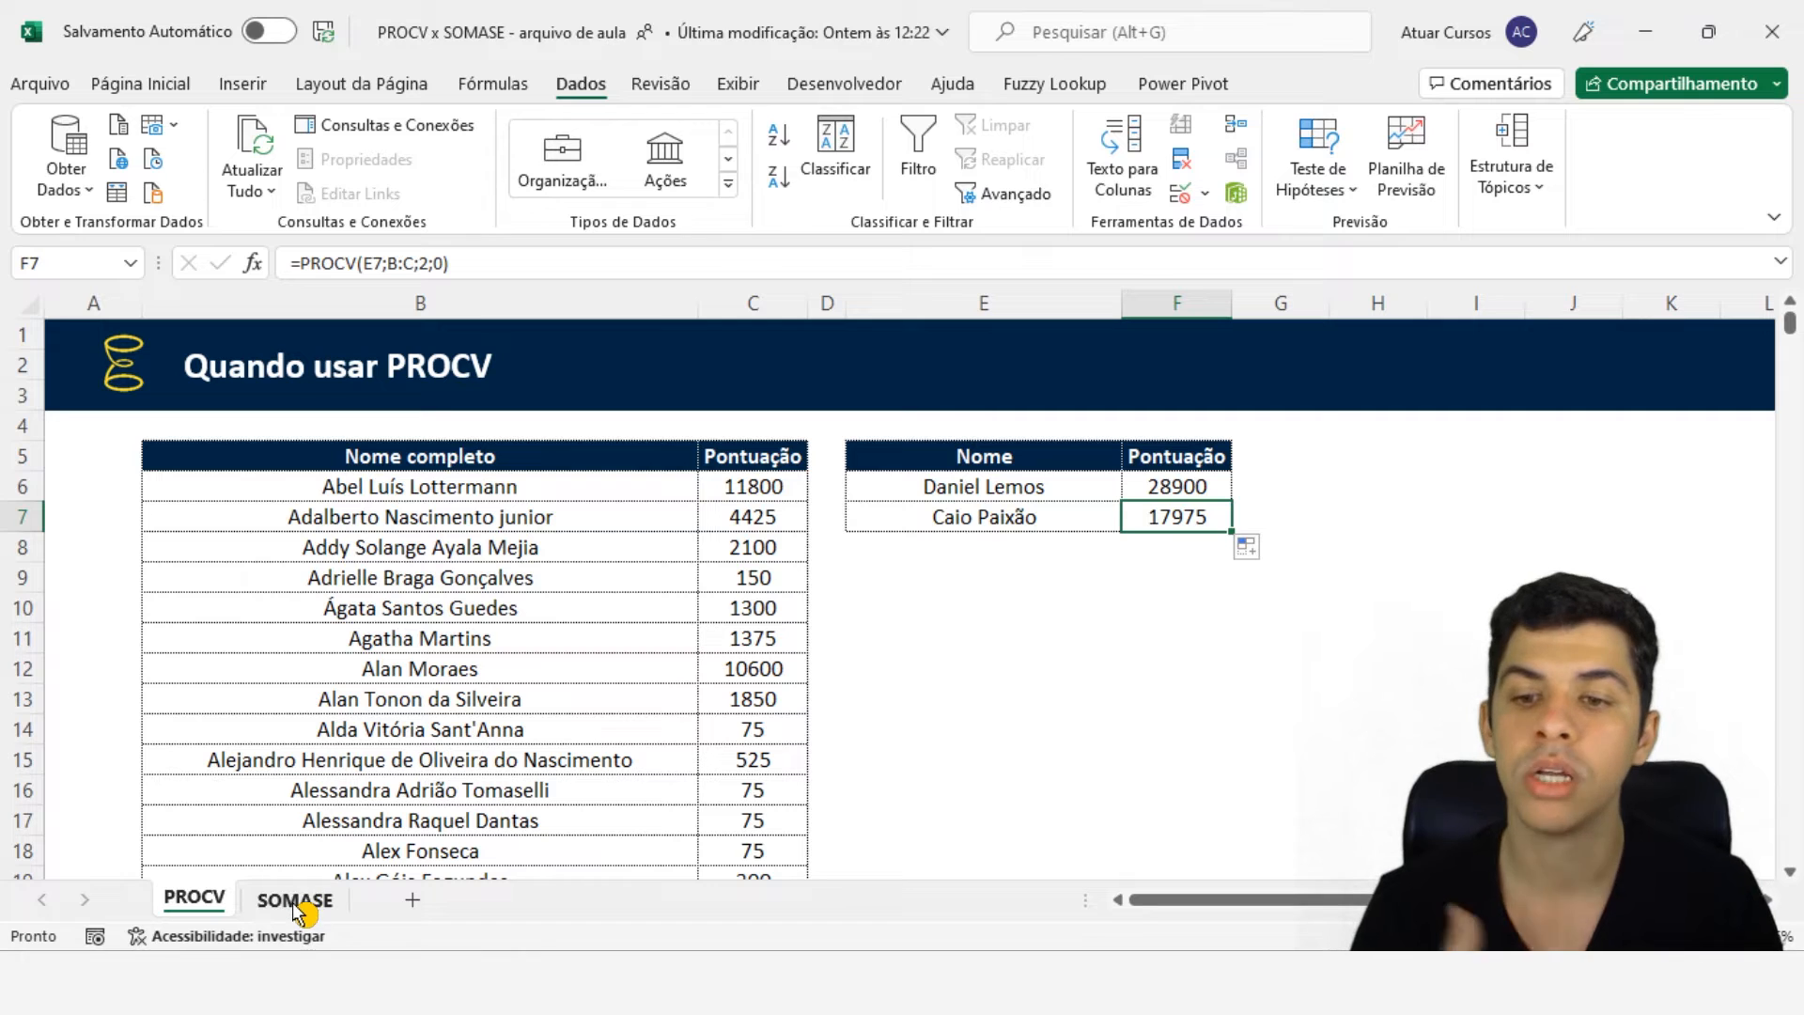
- Copy the F6 formula and paste it into F6 on the SOMASE sheet
click(1194, 486)
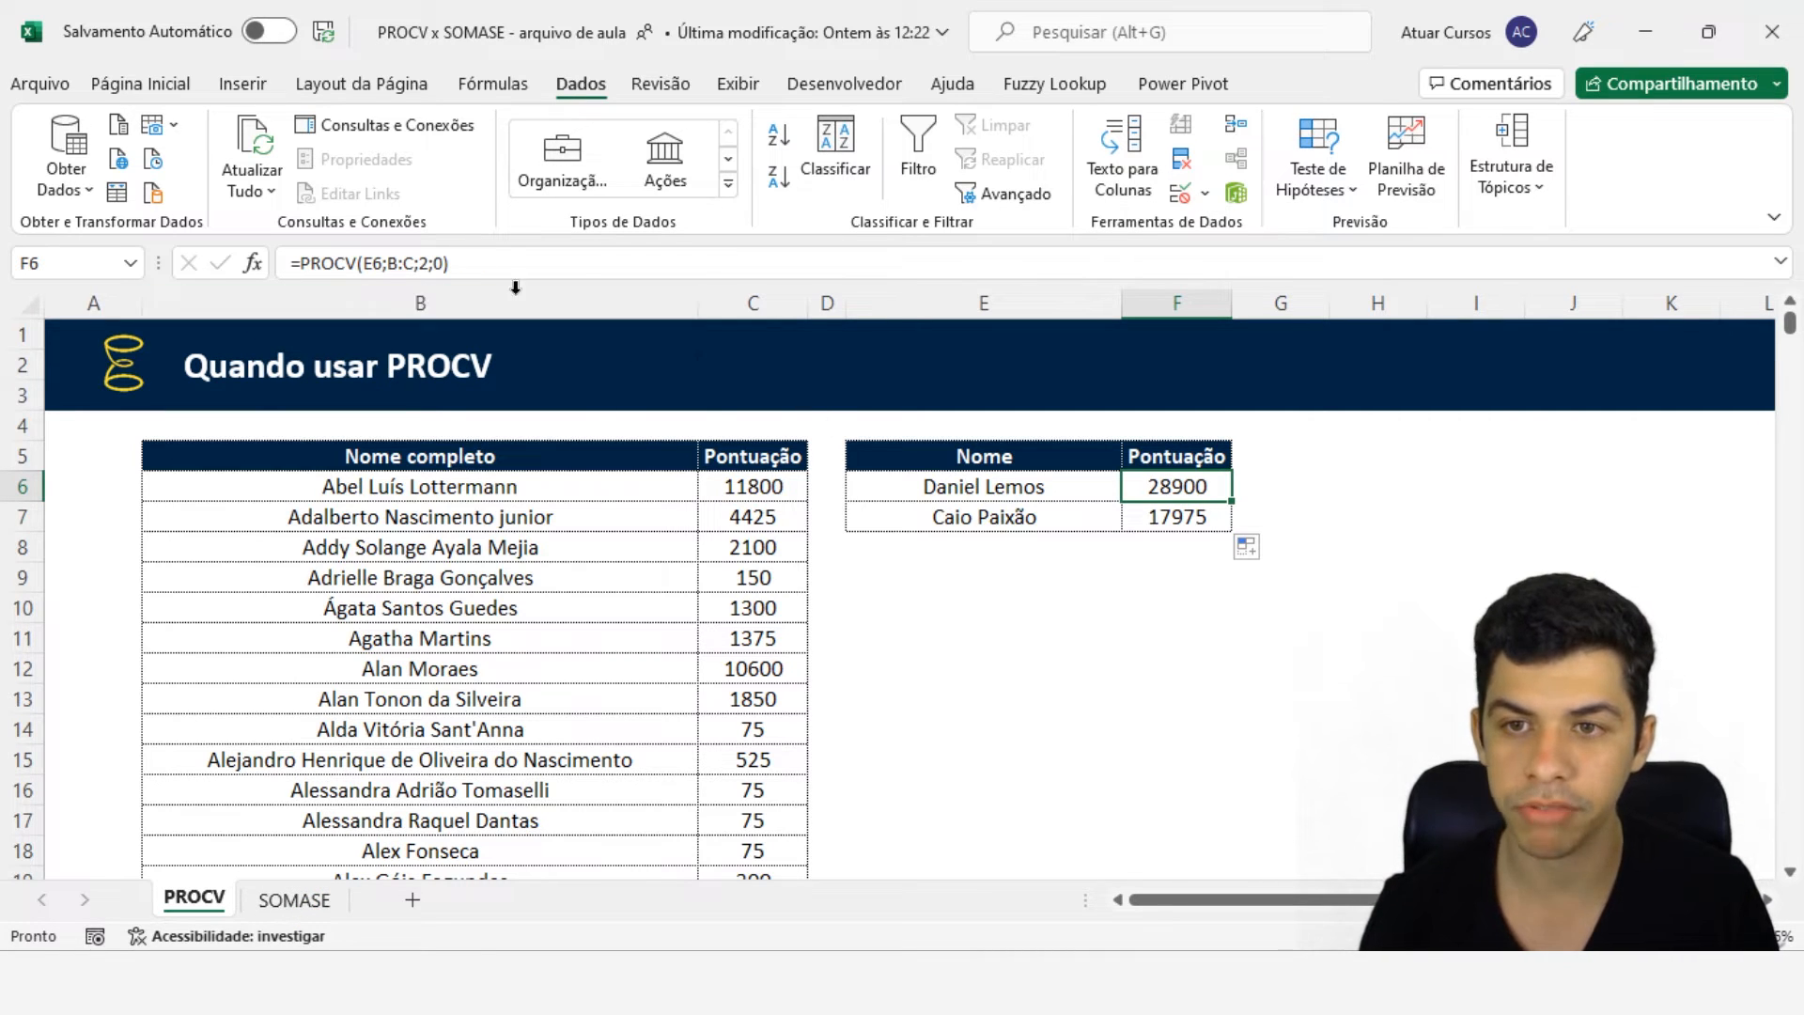
key(ctrl+c)
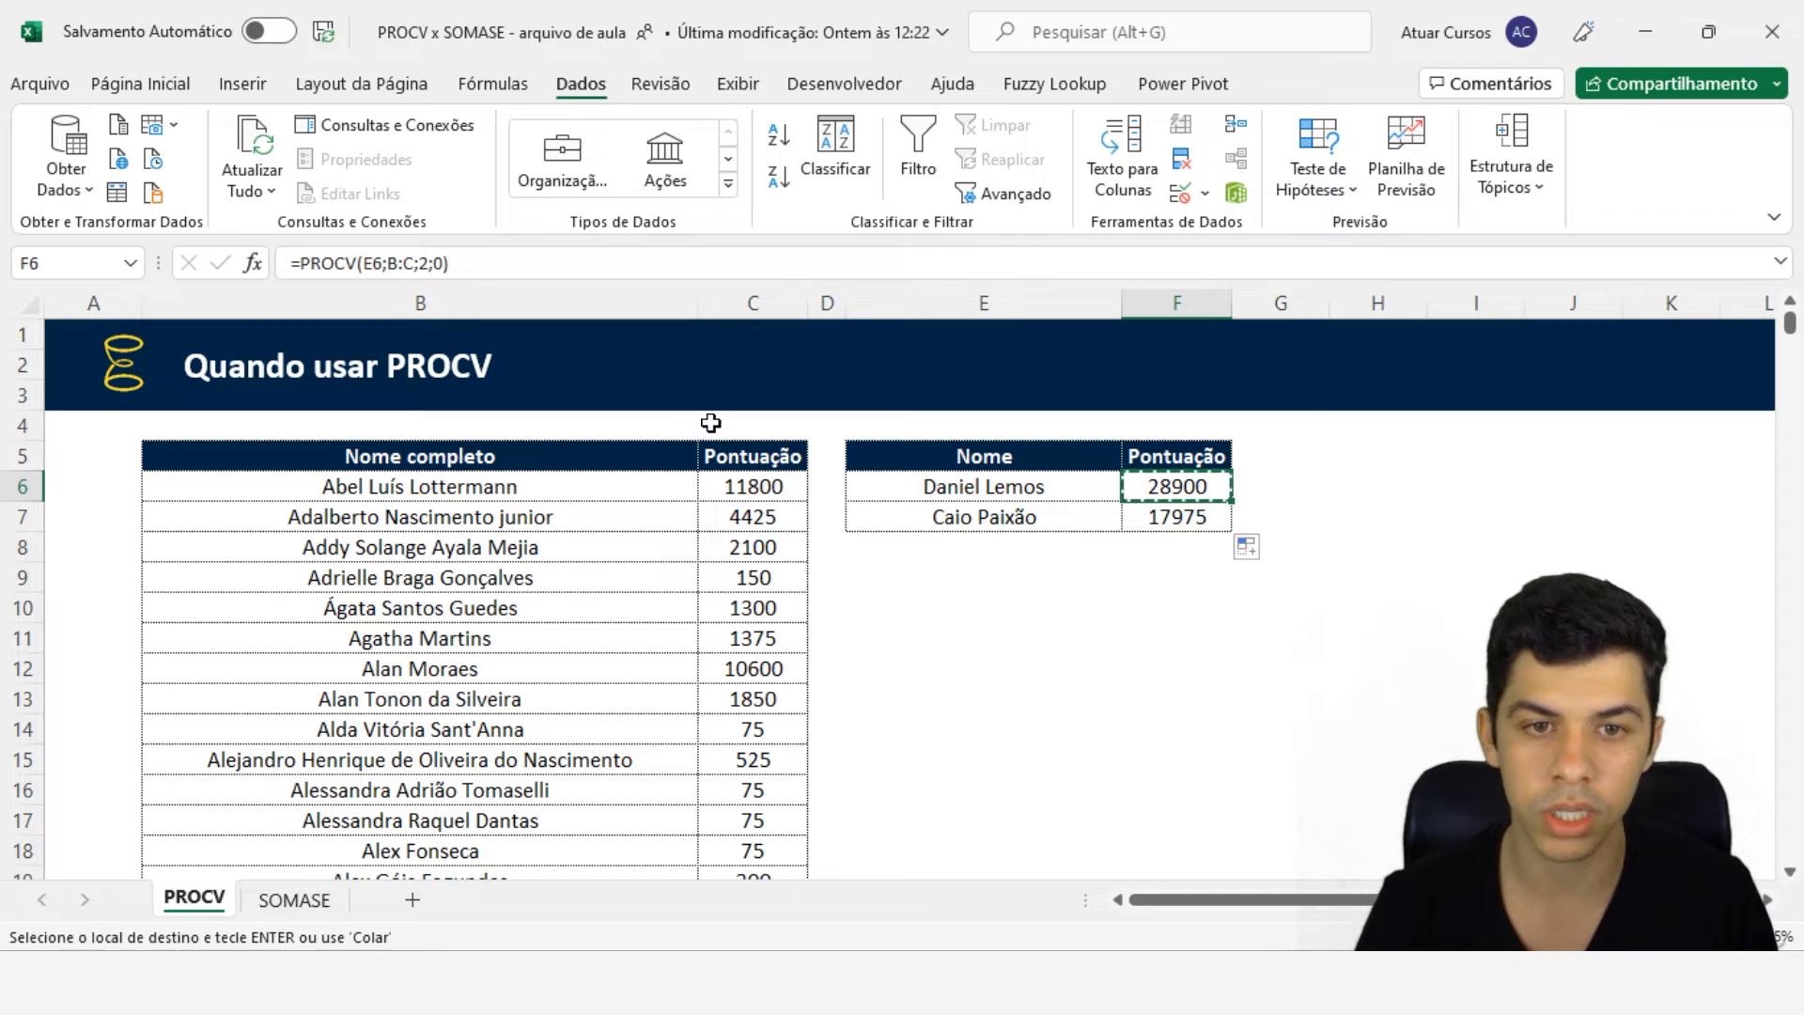
click(295, 899)
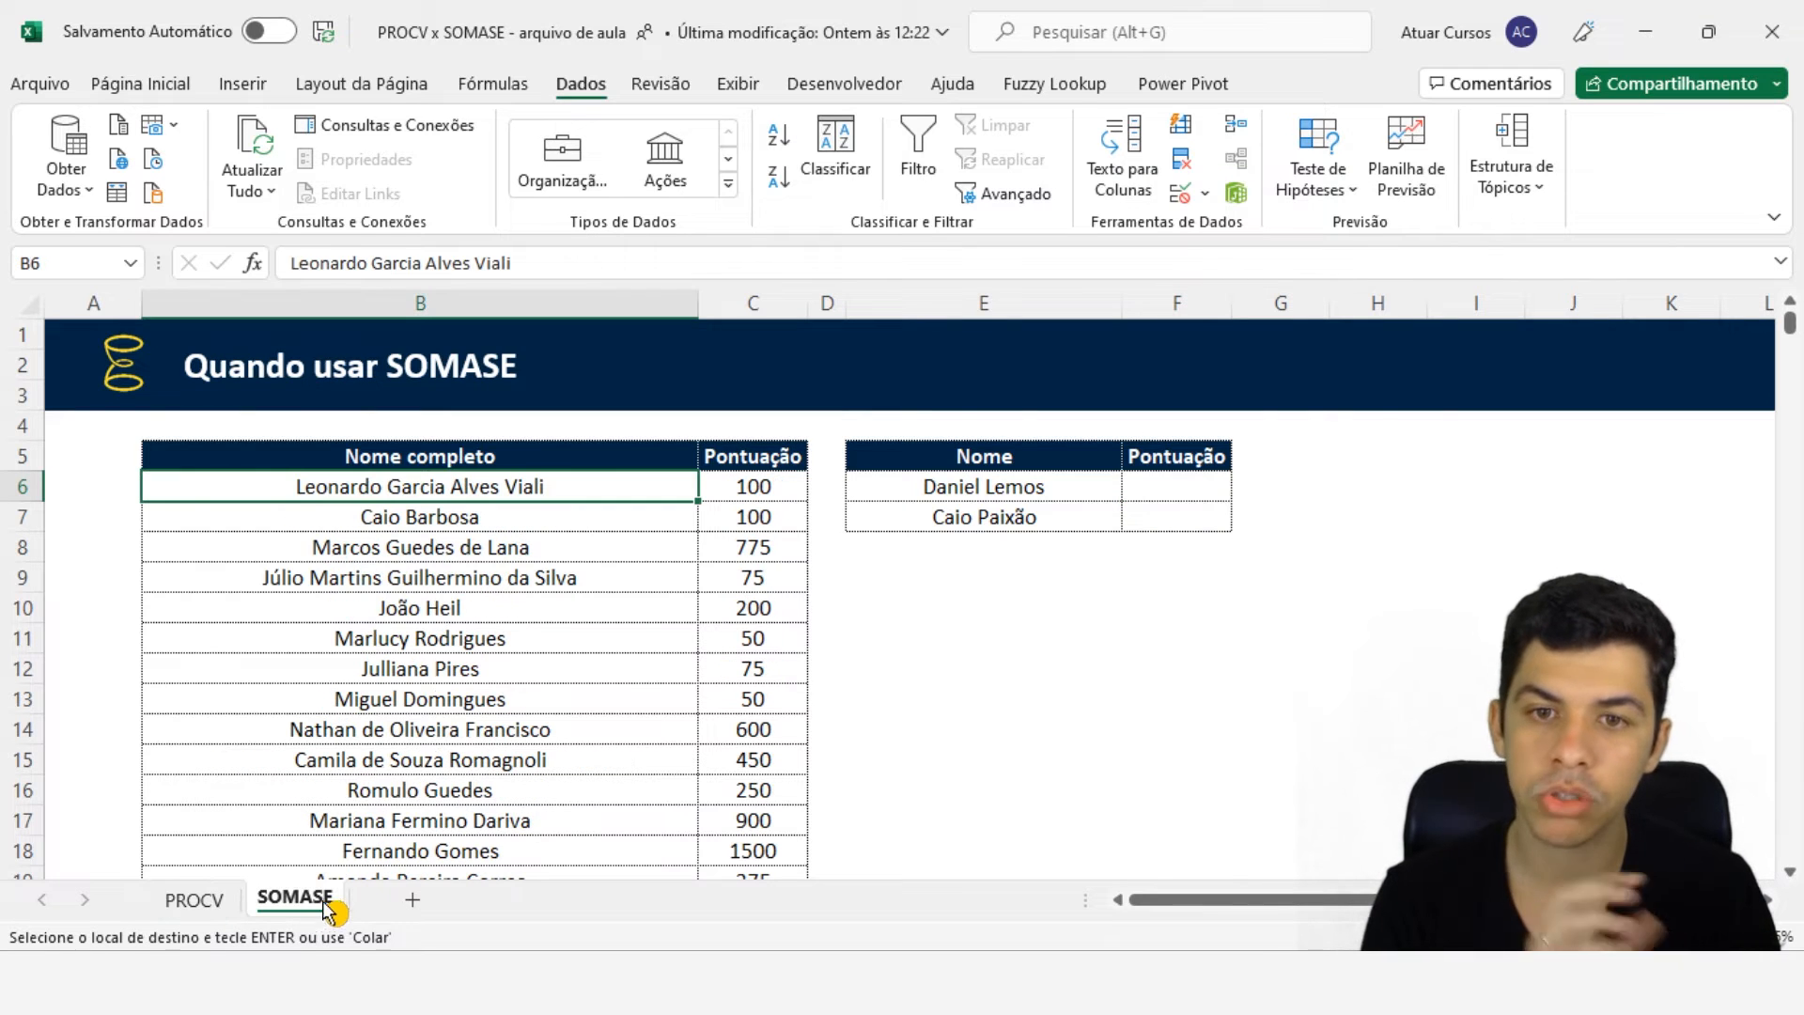
click(1144, 484)
key(ctrl+v)
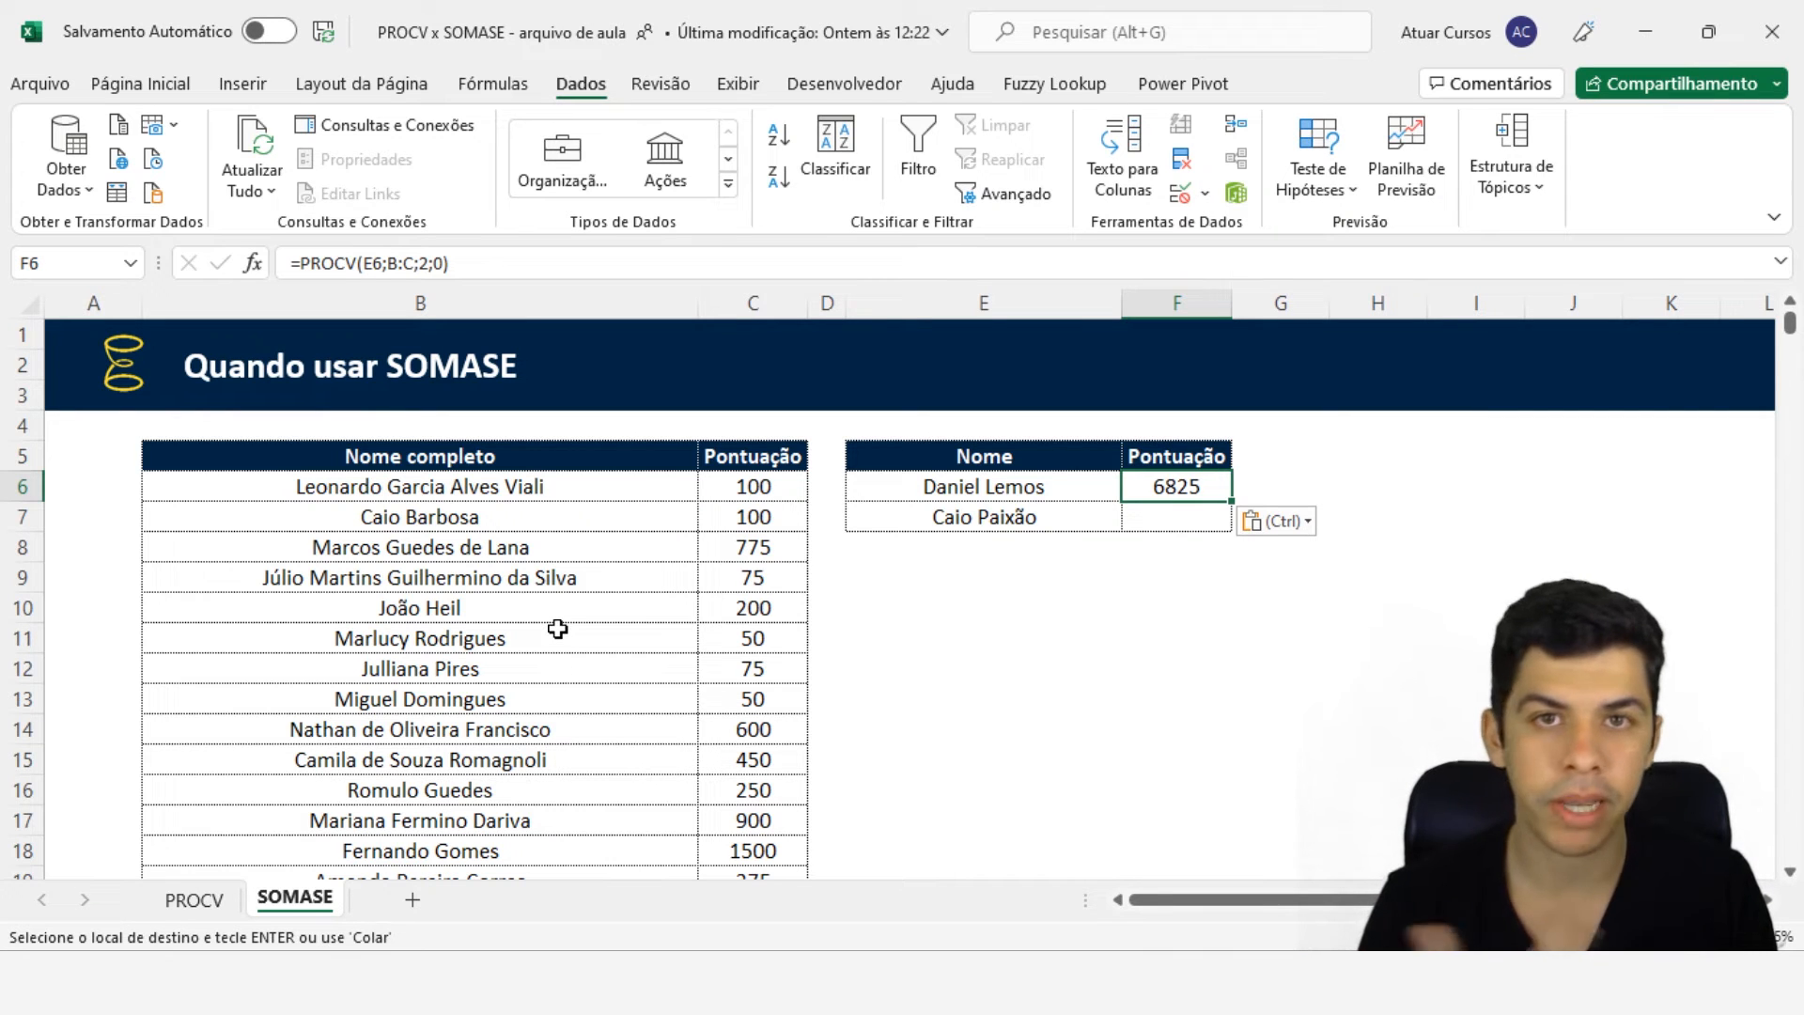
- Compare the names tables and lookup results on the PROCV and SOMASE sheets
click(221, 905)
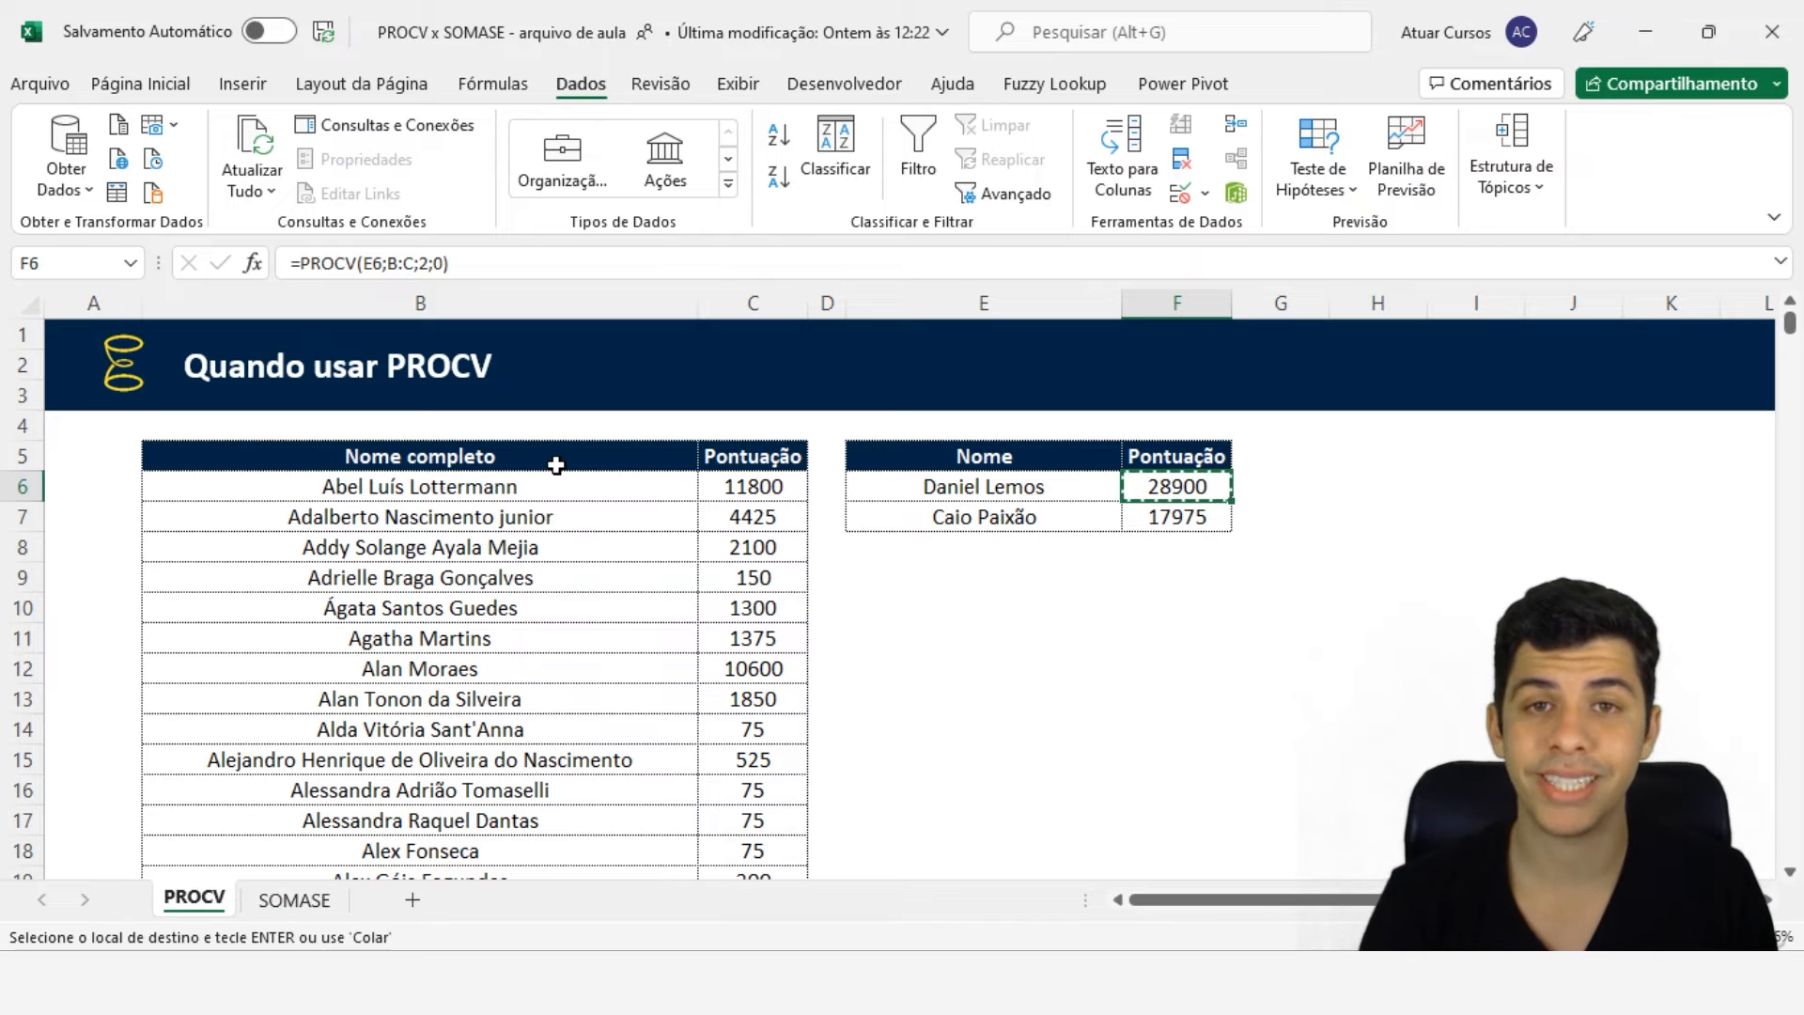
click(564, 490)
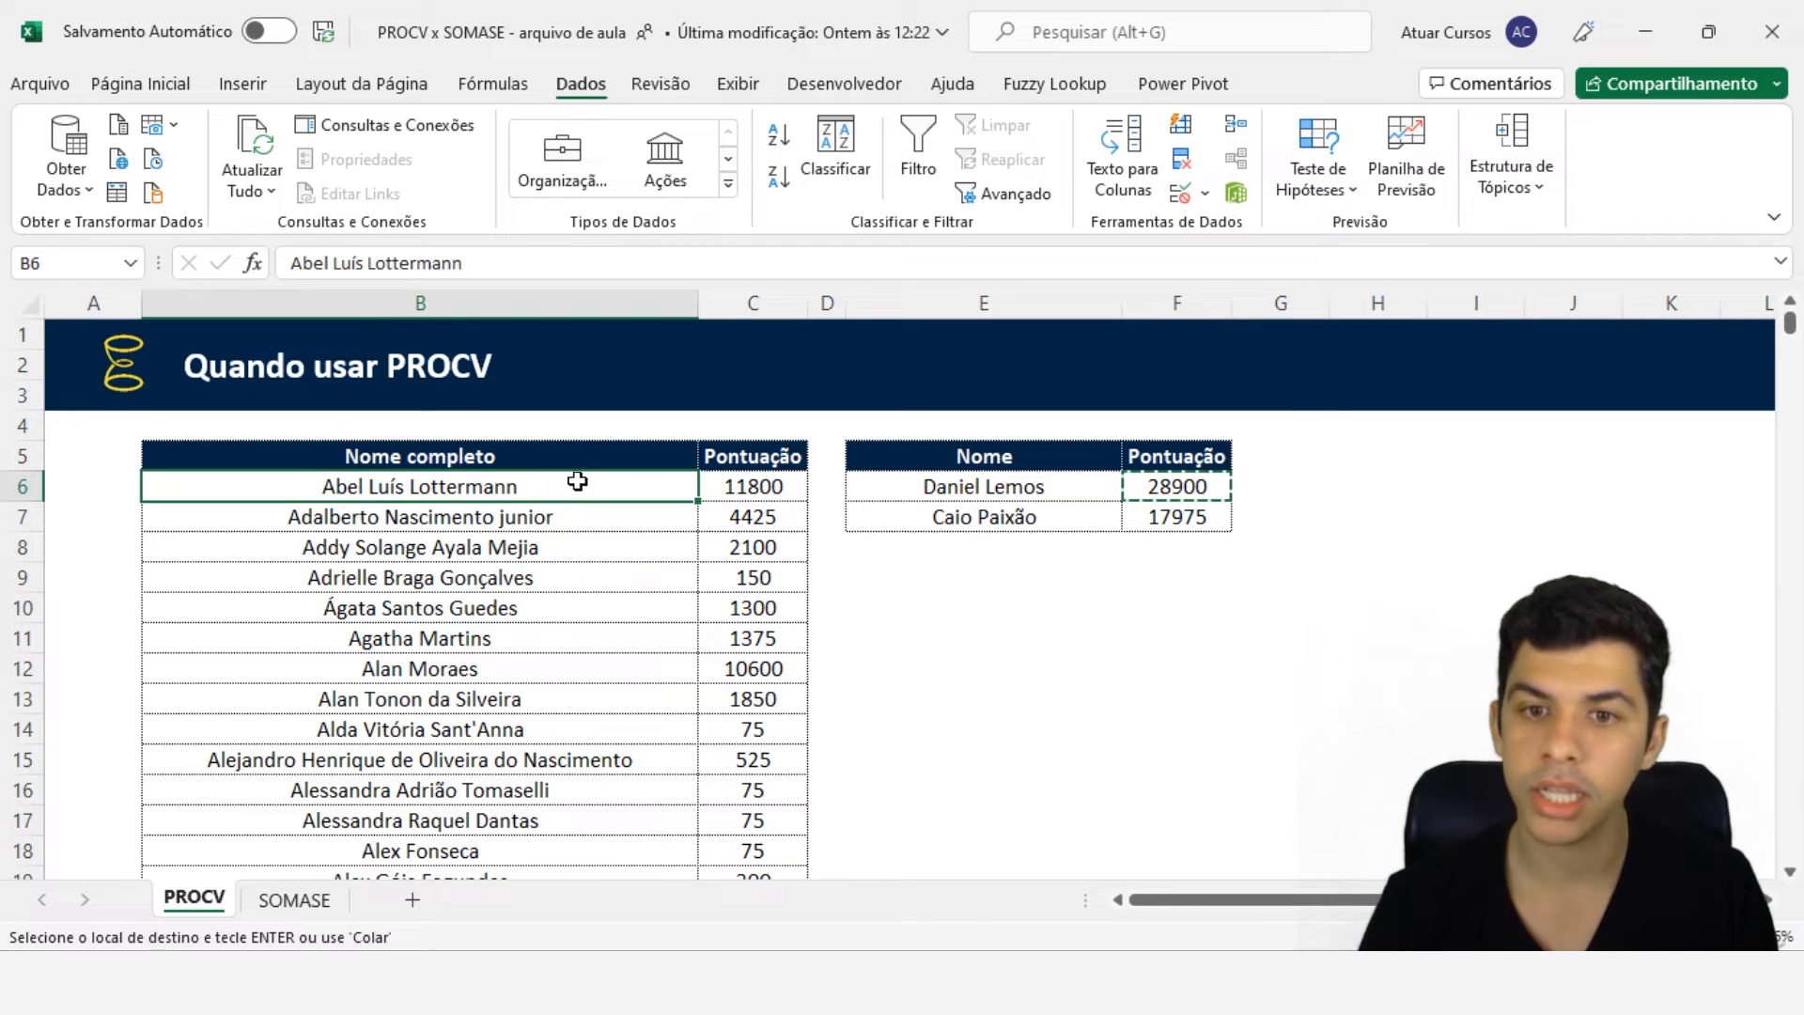
click(752, 489)
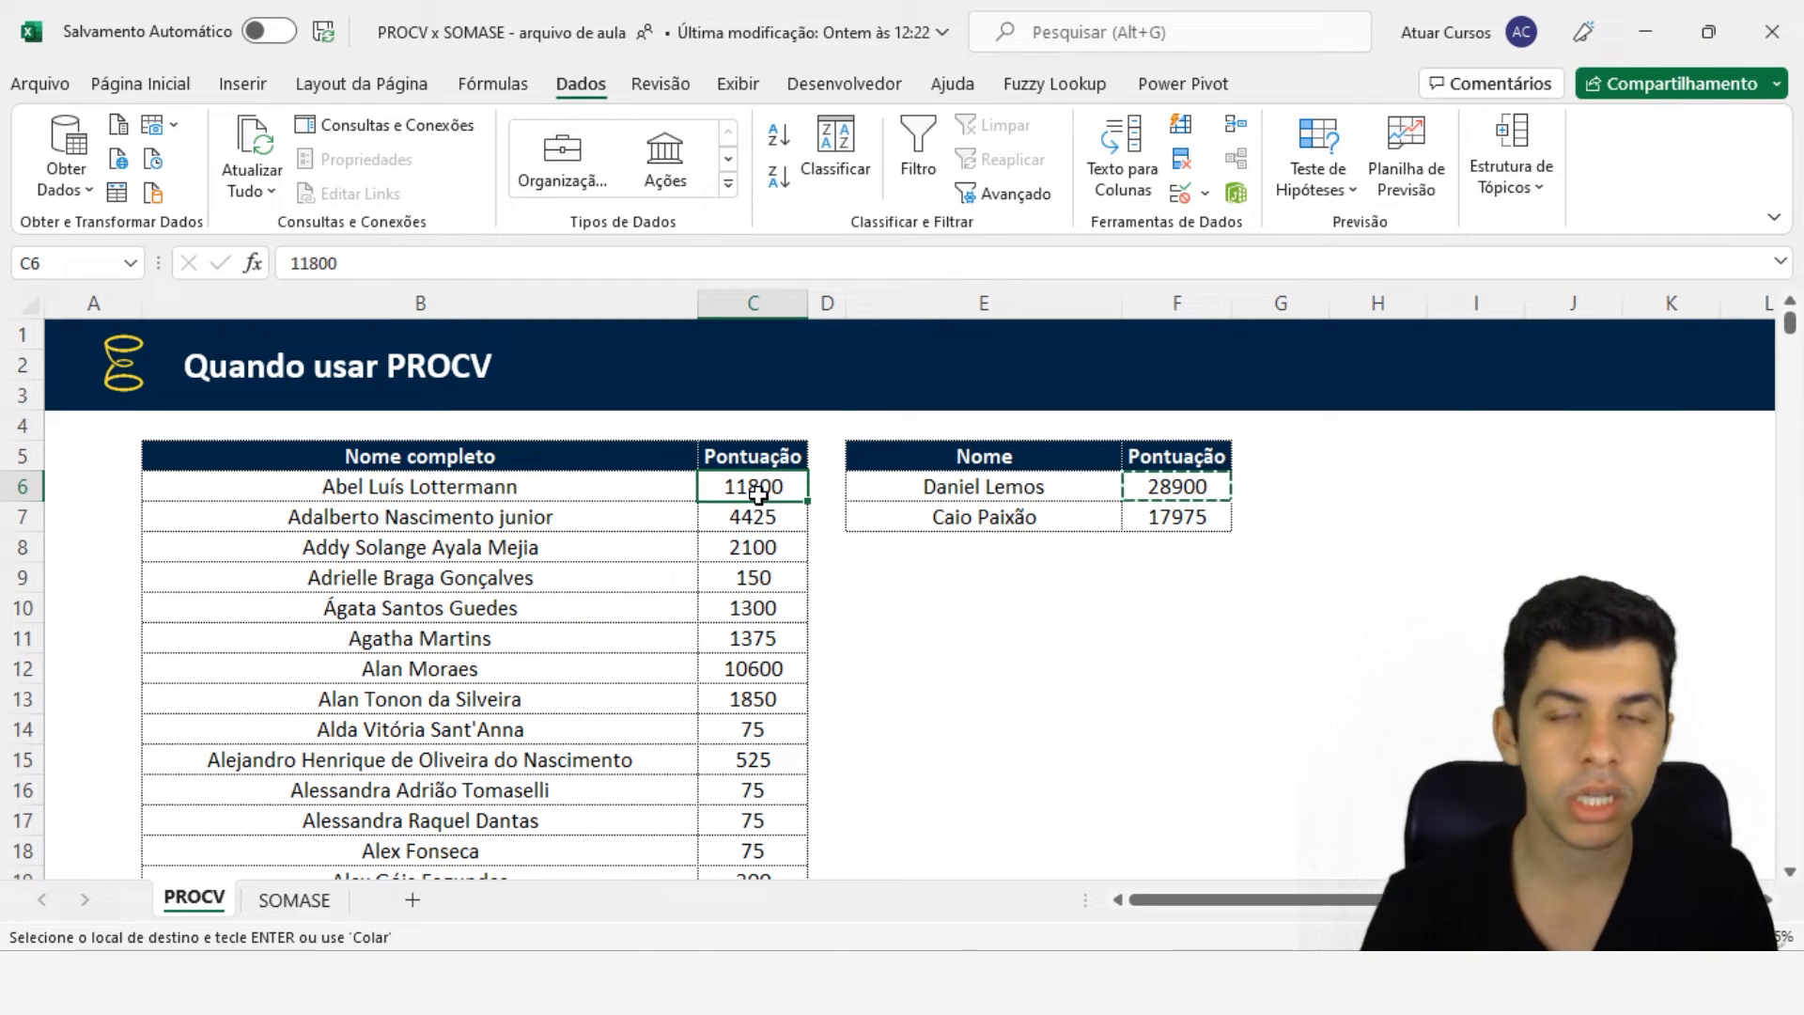
click(294, 899)
text(=PROCV(E6;B:C;2;0))
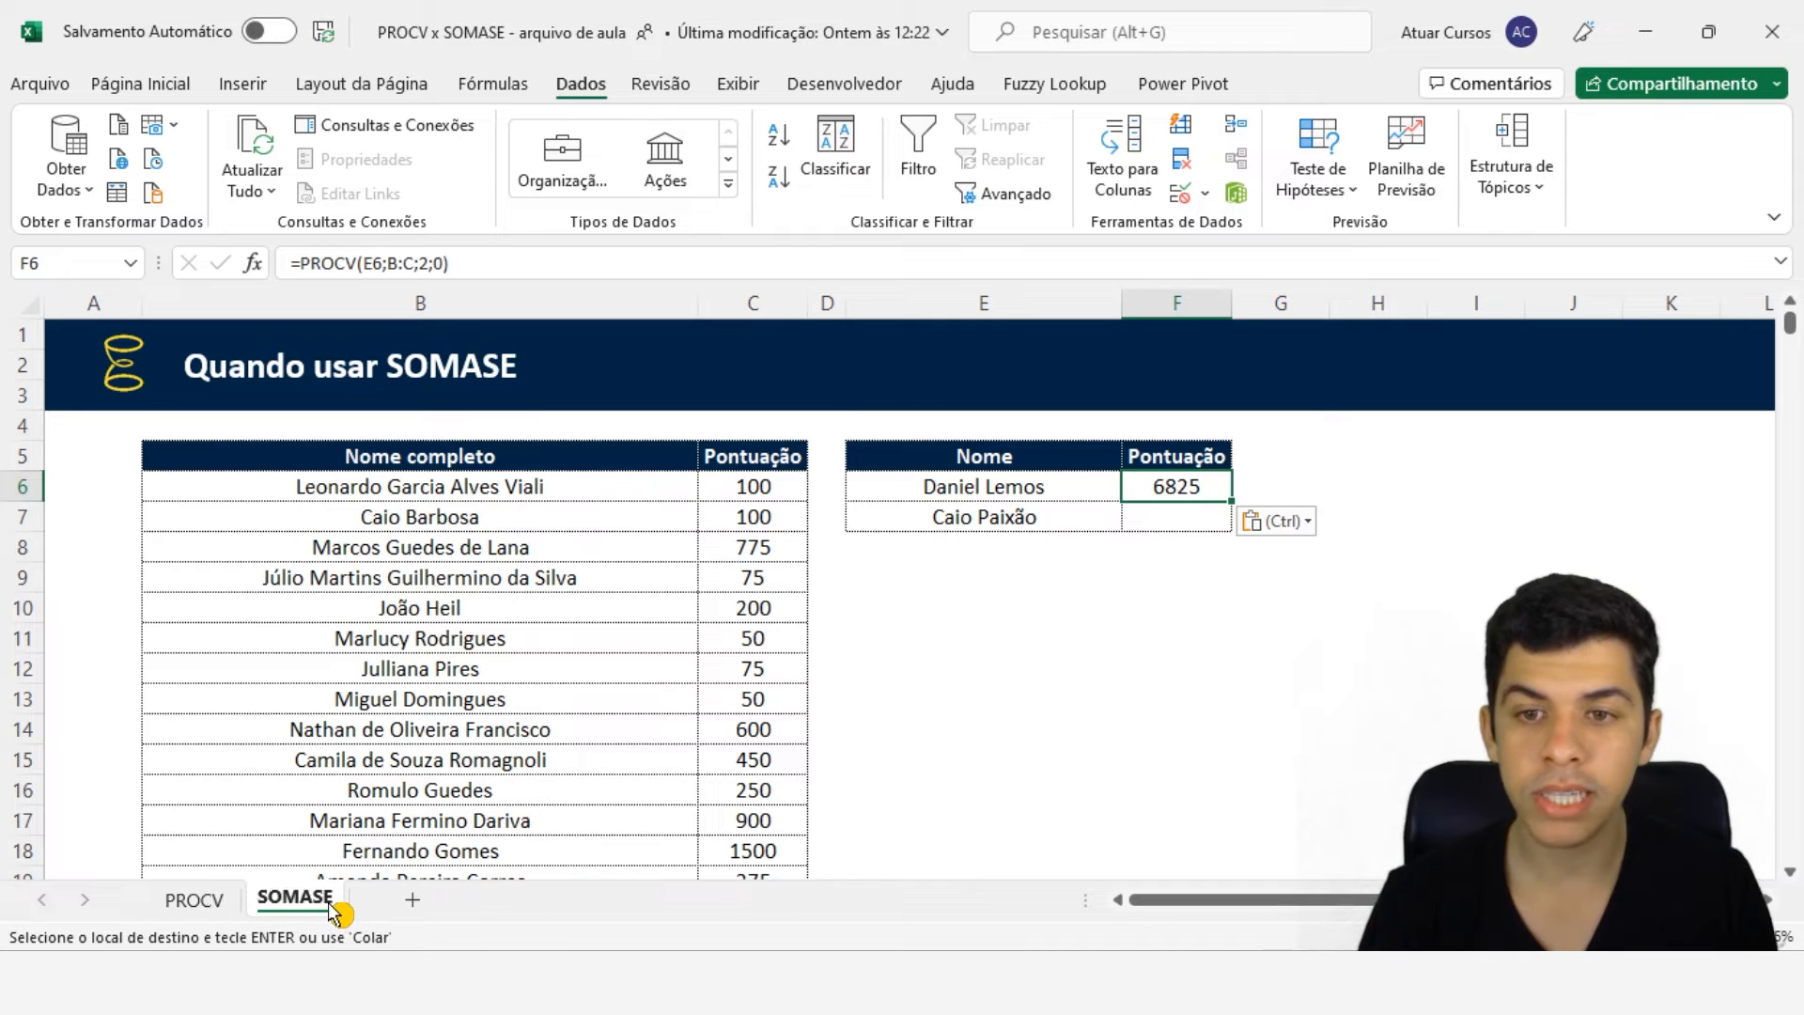
click(573, 485)
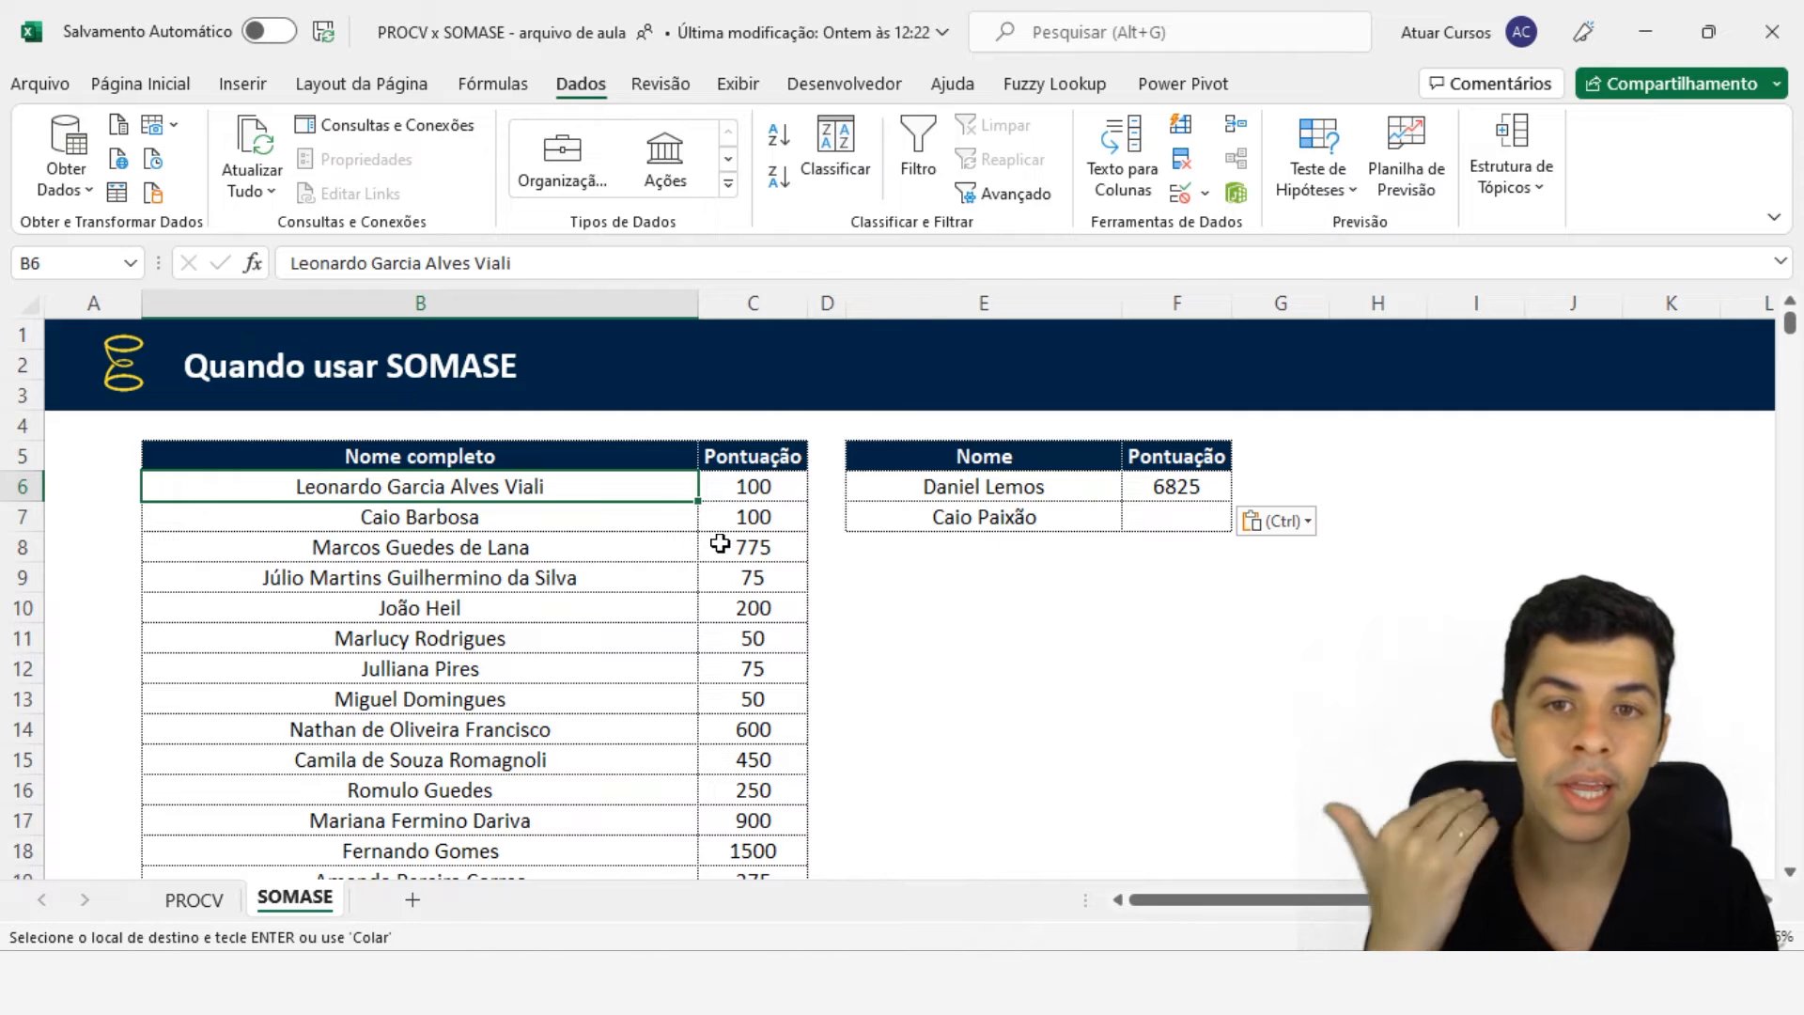
click(201, 904)
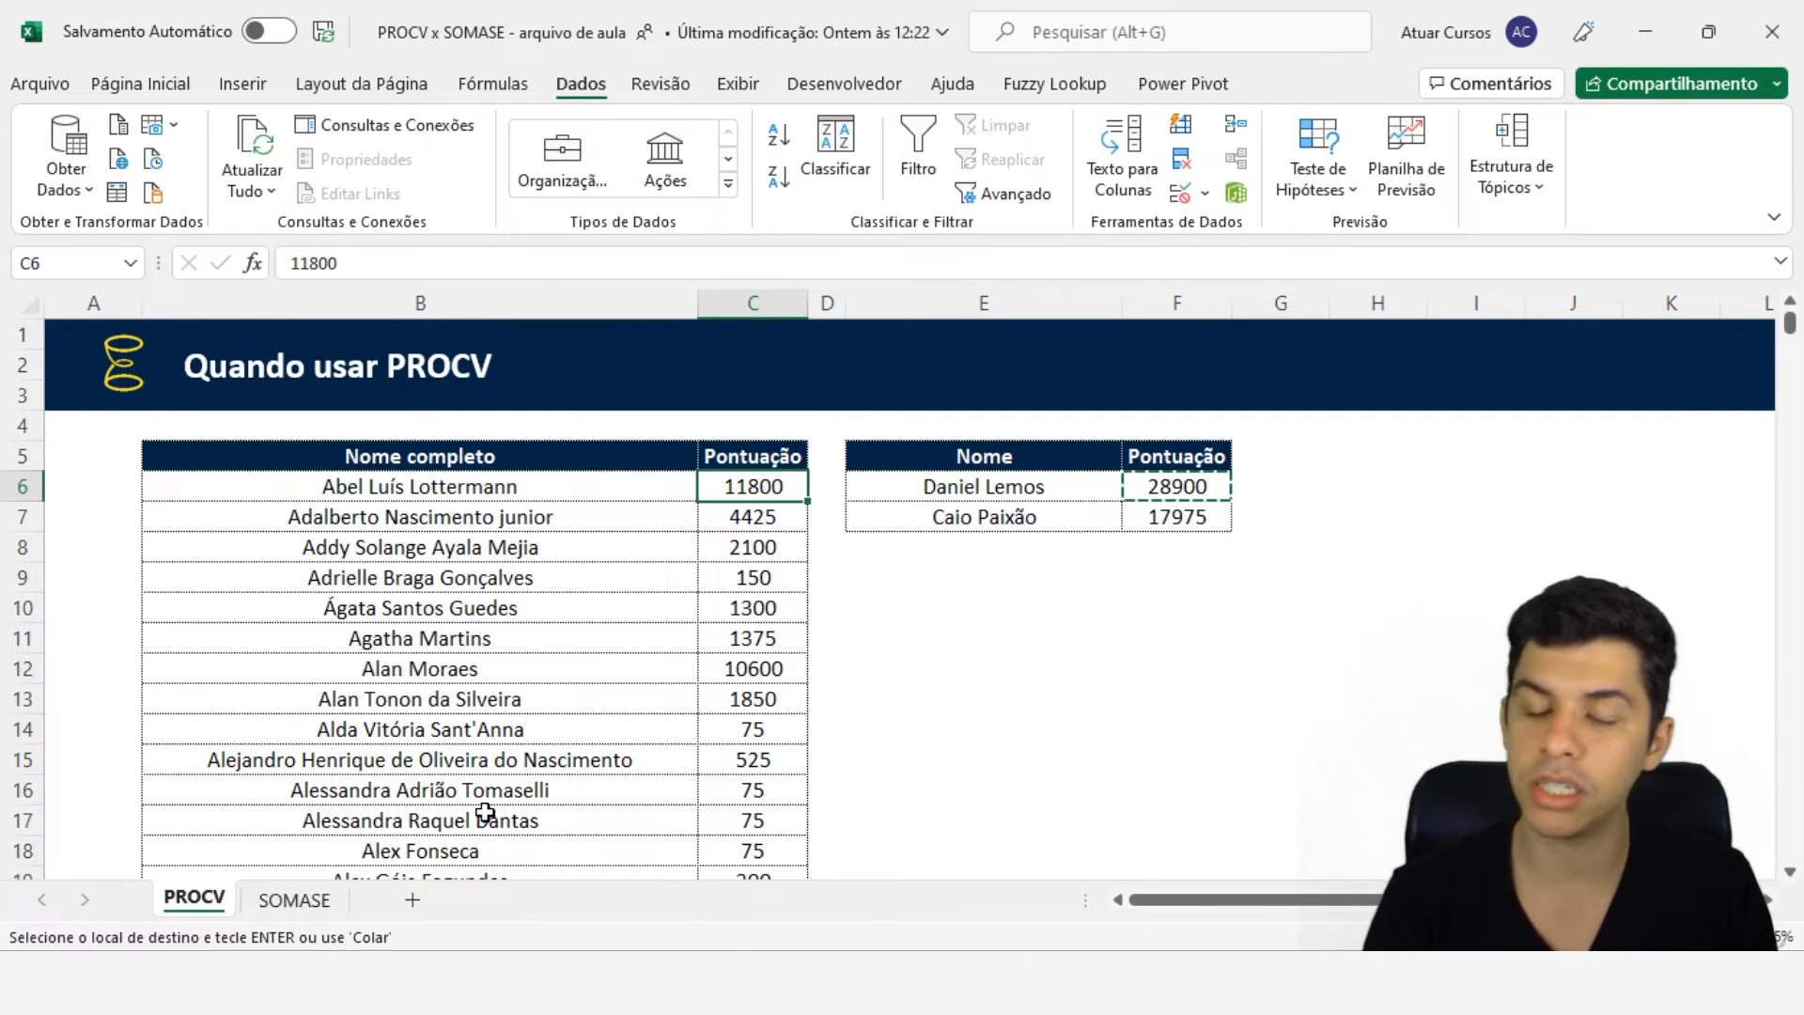
click(329, 904)
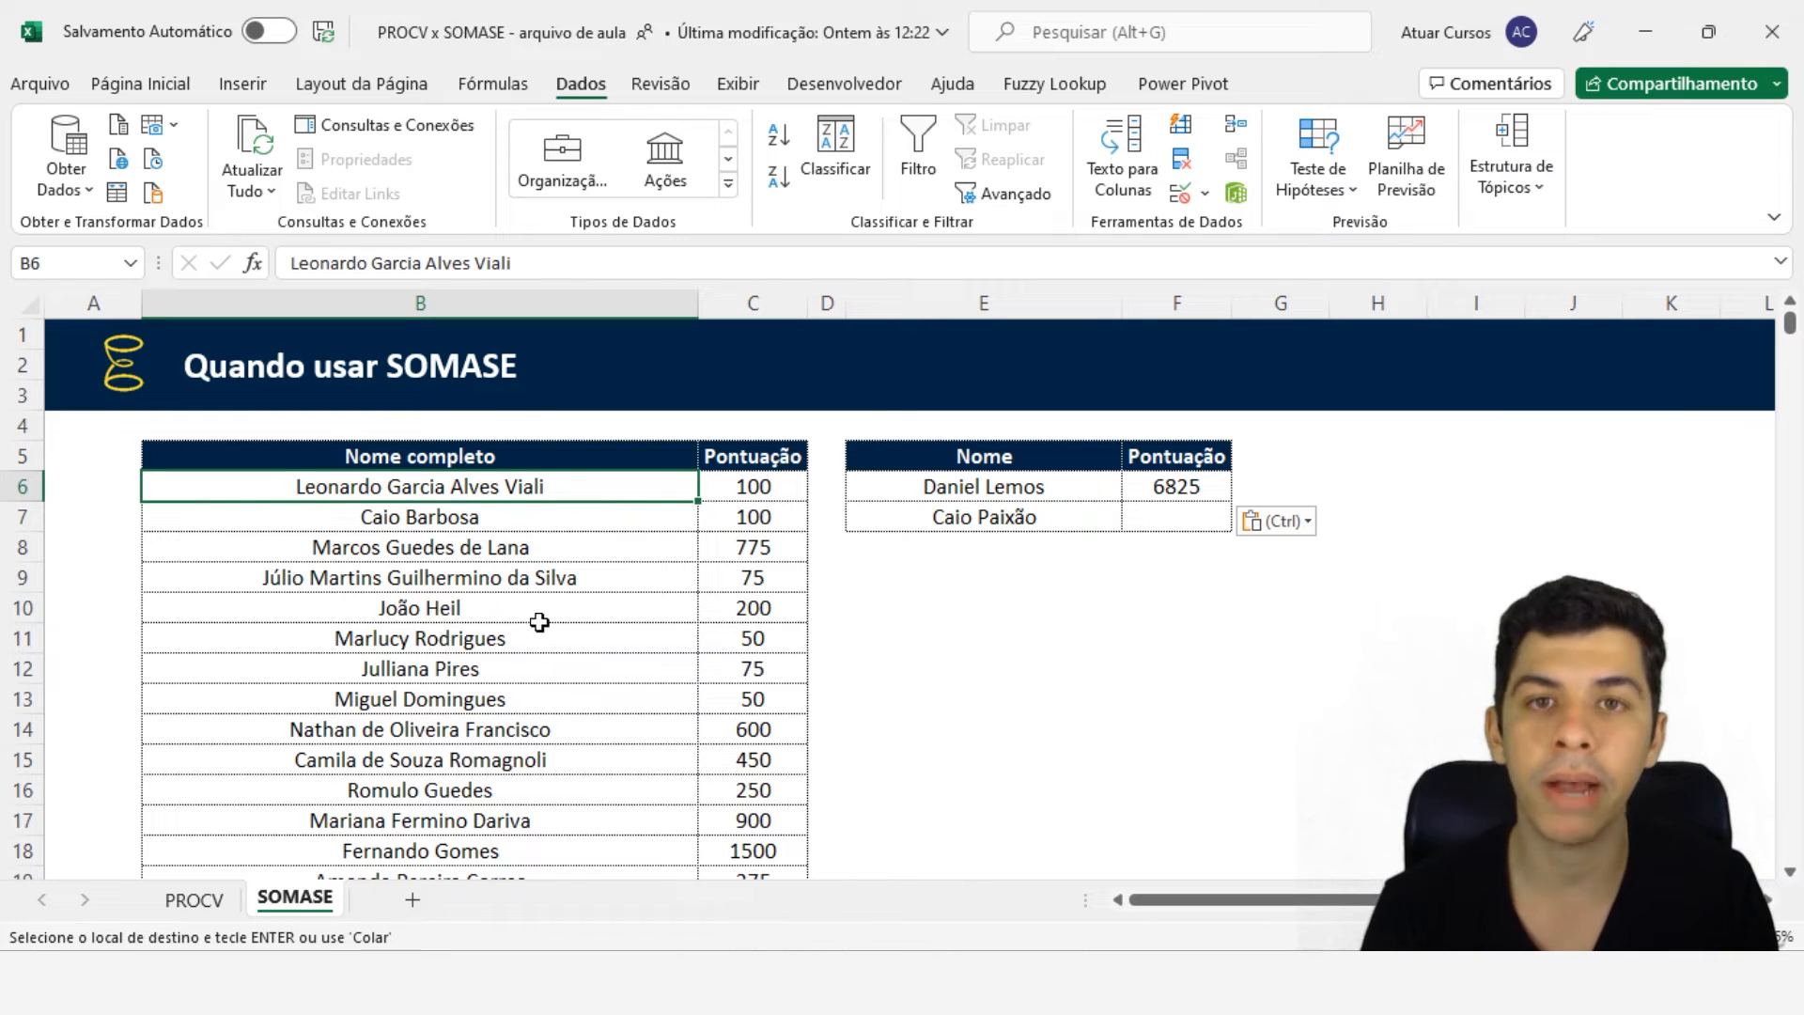
click(547, 463)
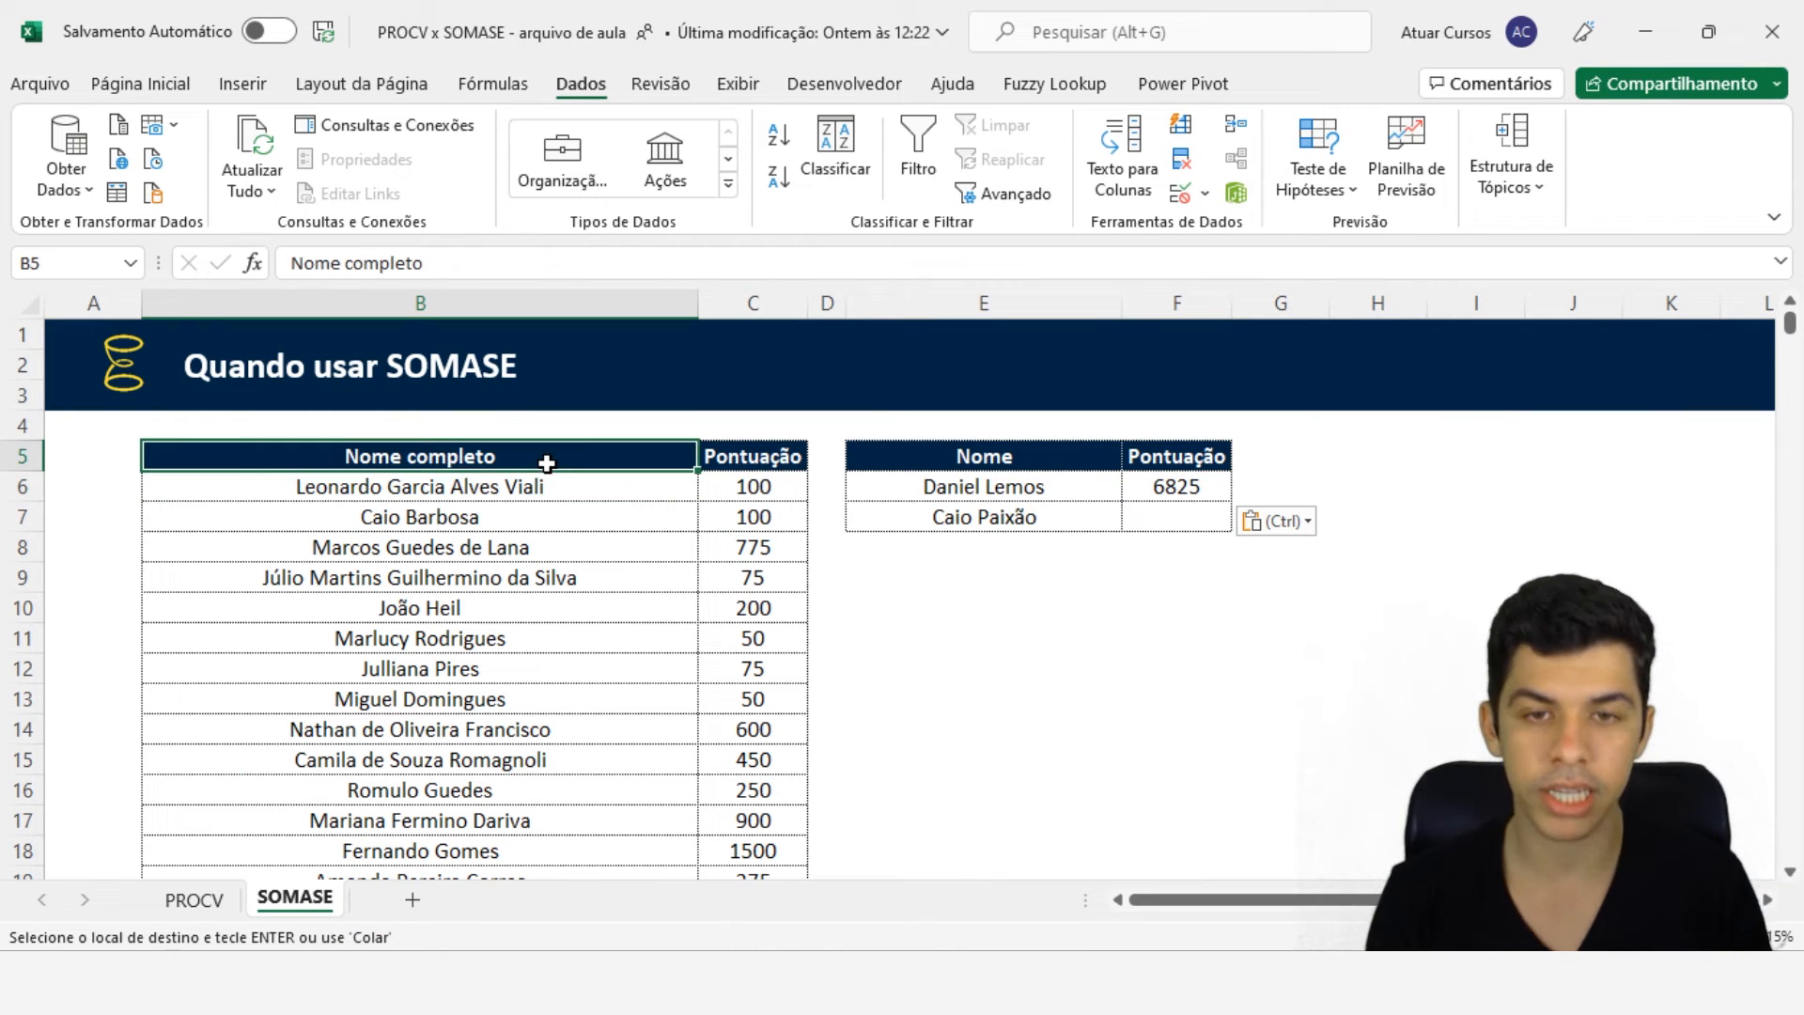
click(930, 141)
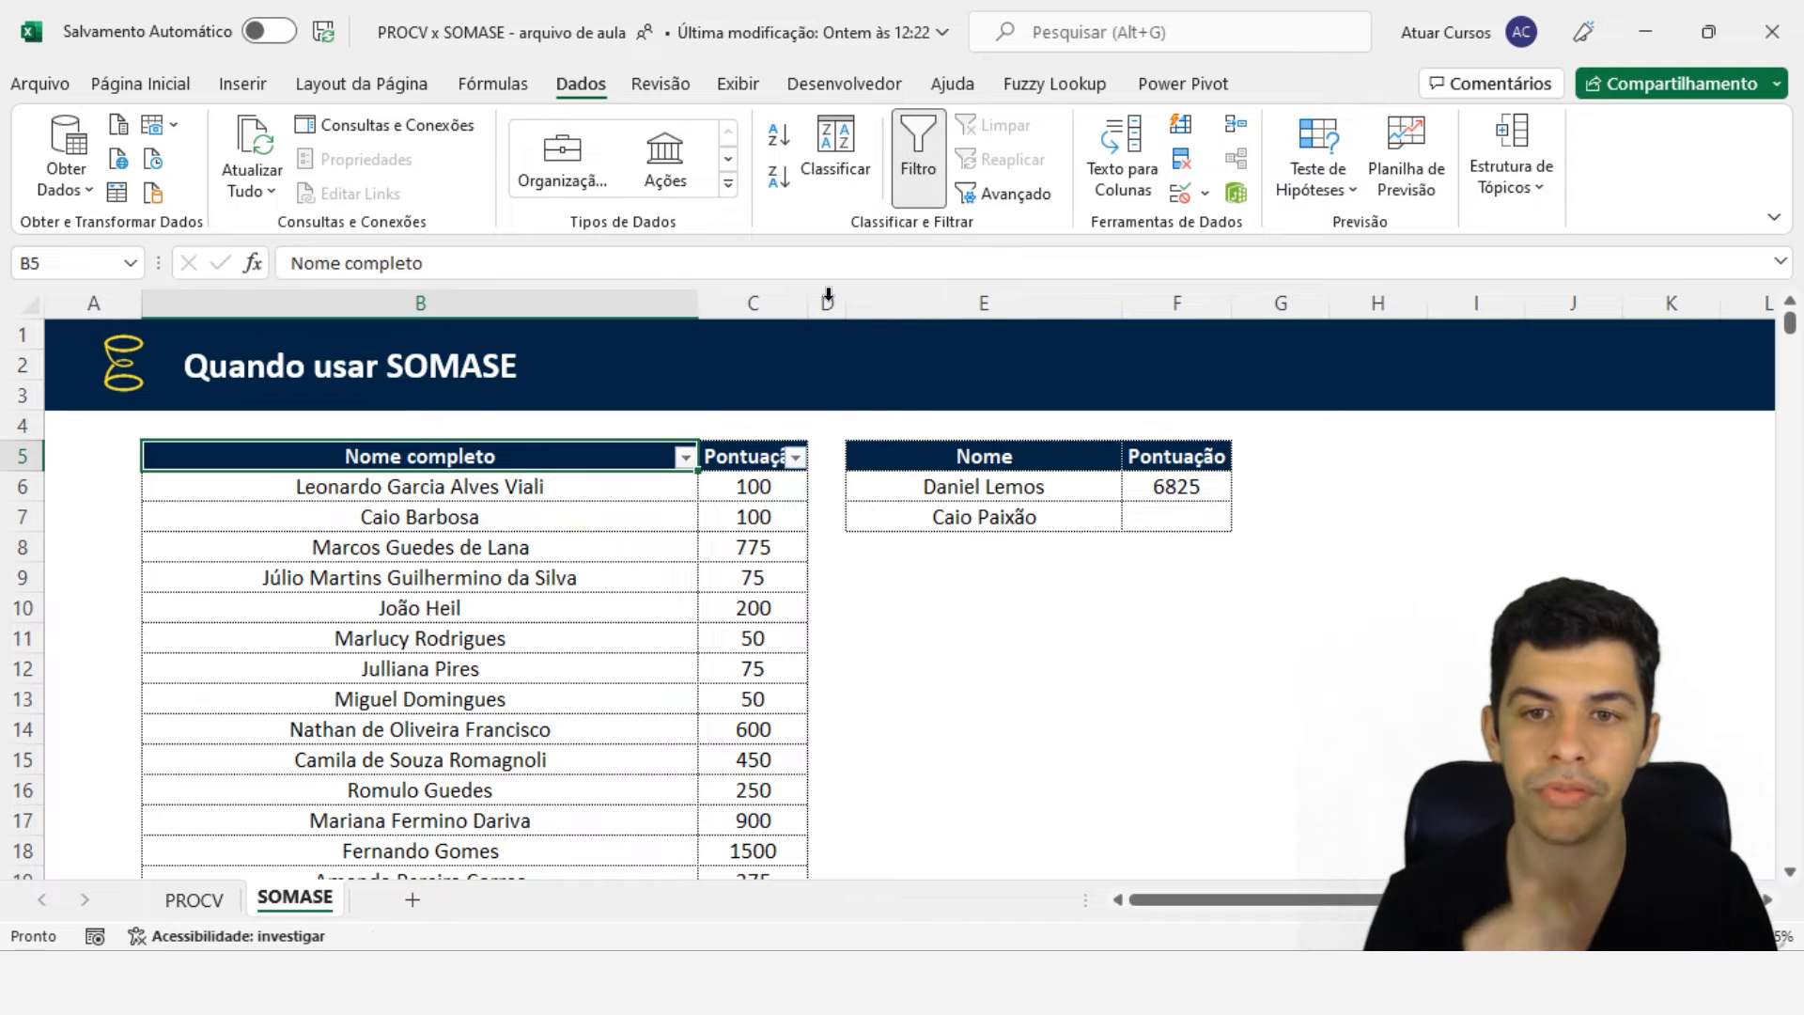
click(686, 457)
click(545, 633)
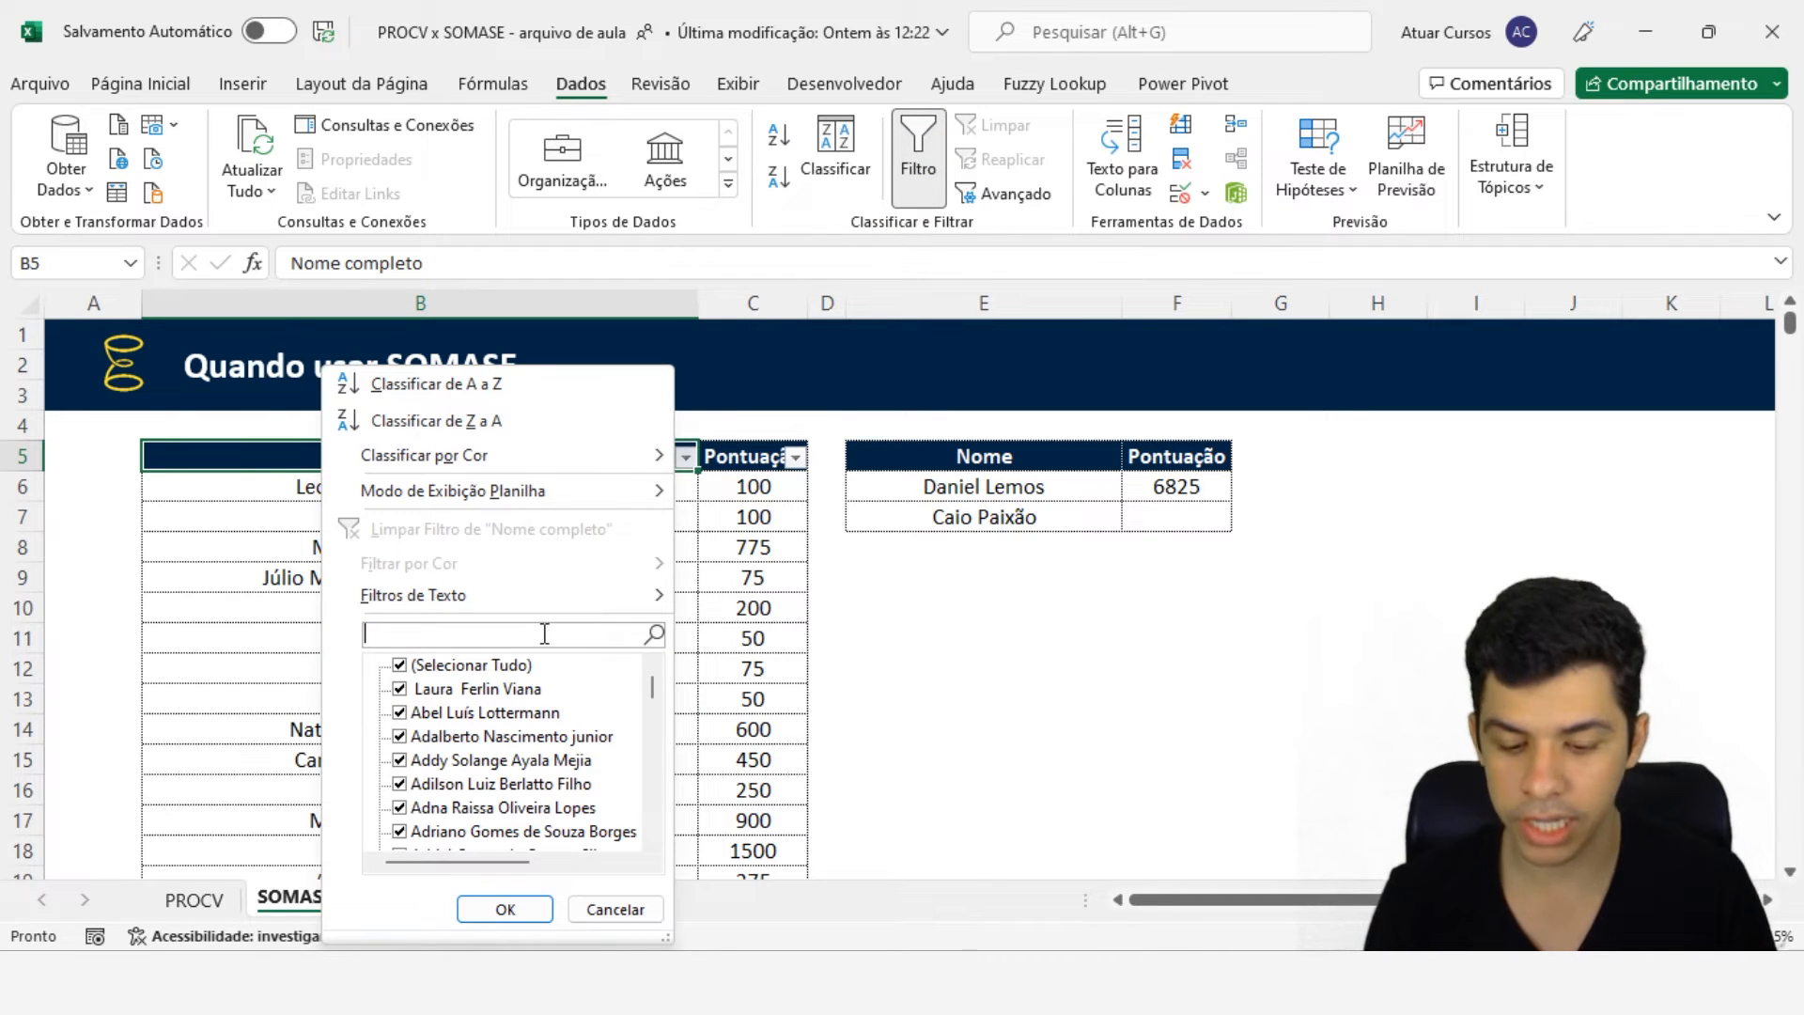
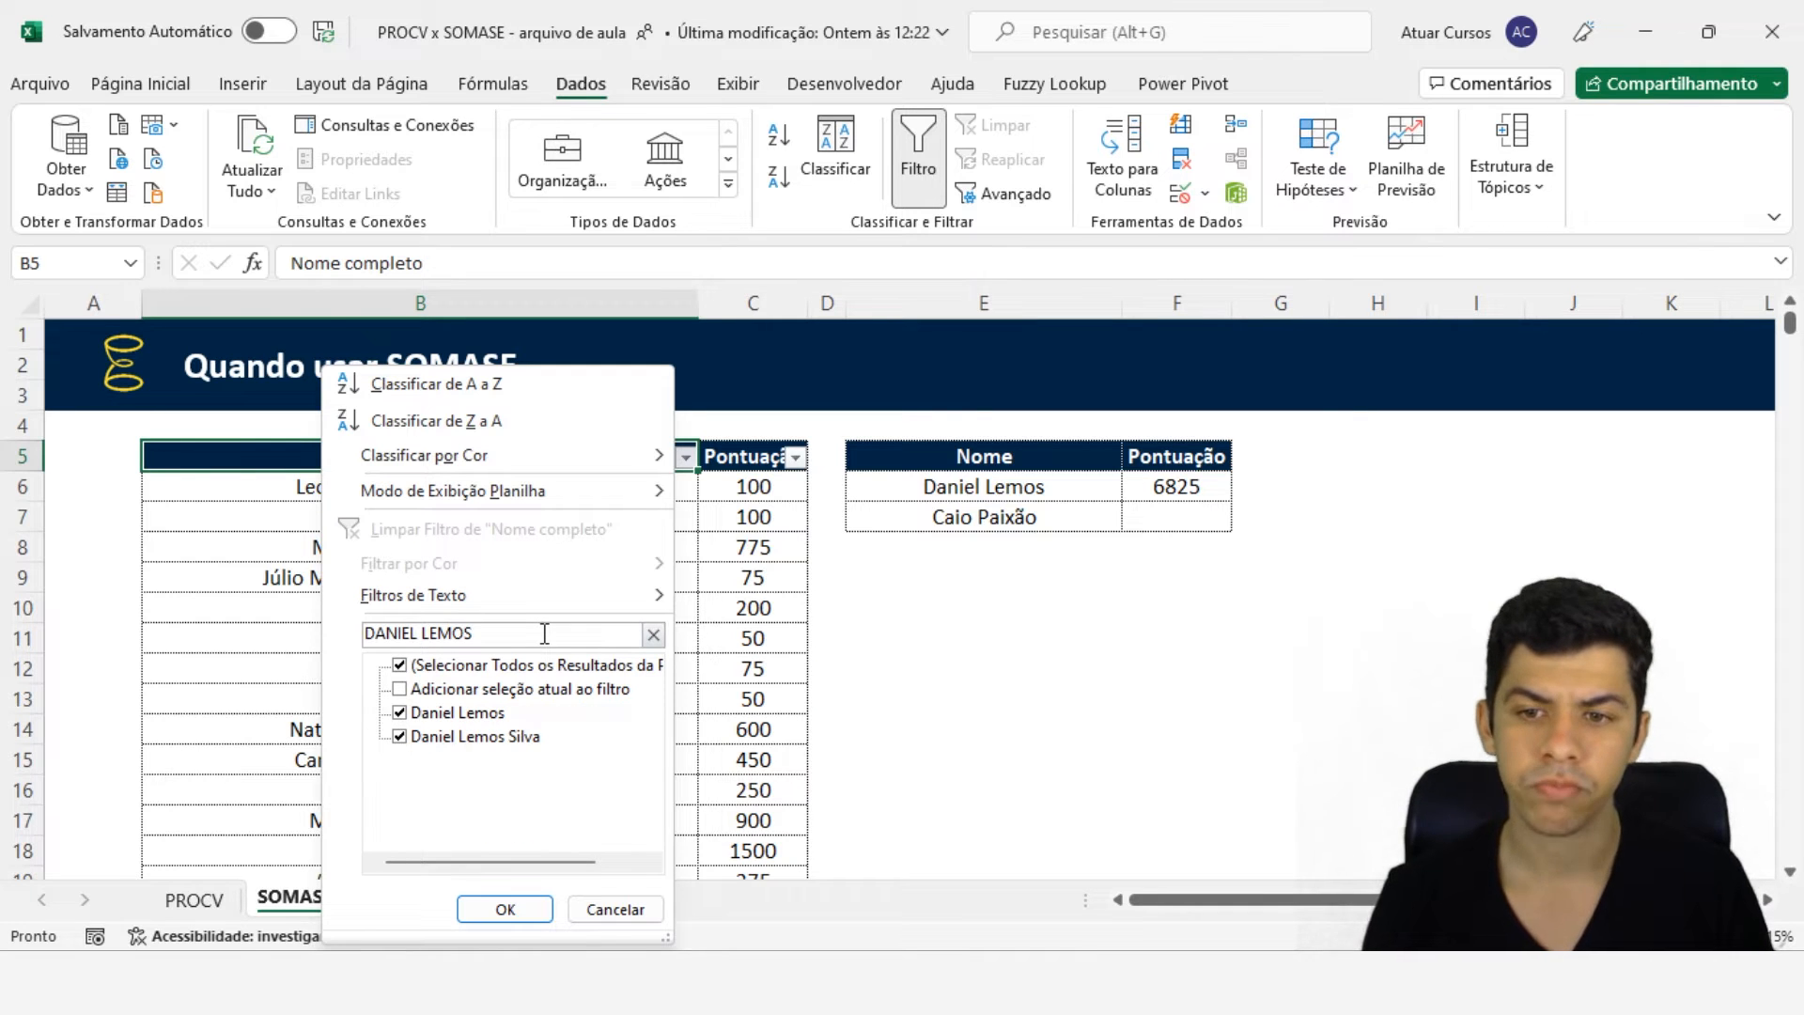
key(Return)
click(520, 516)
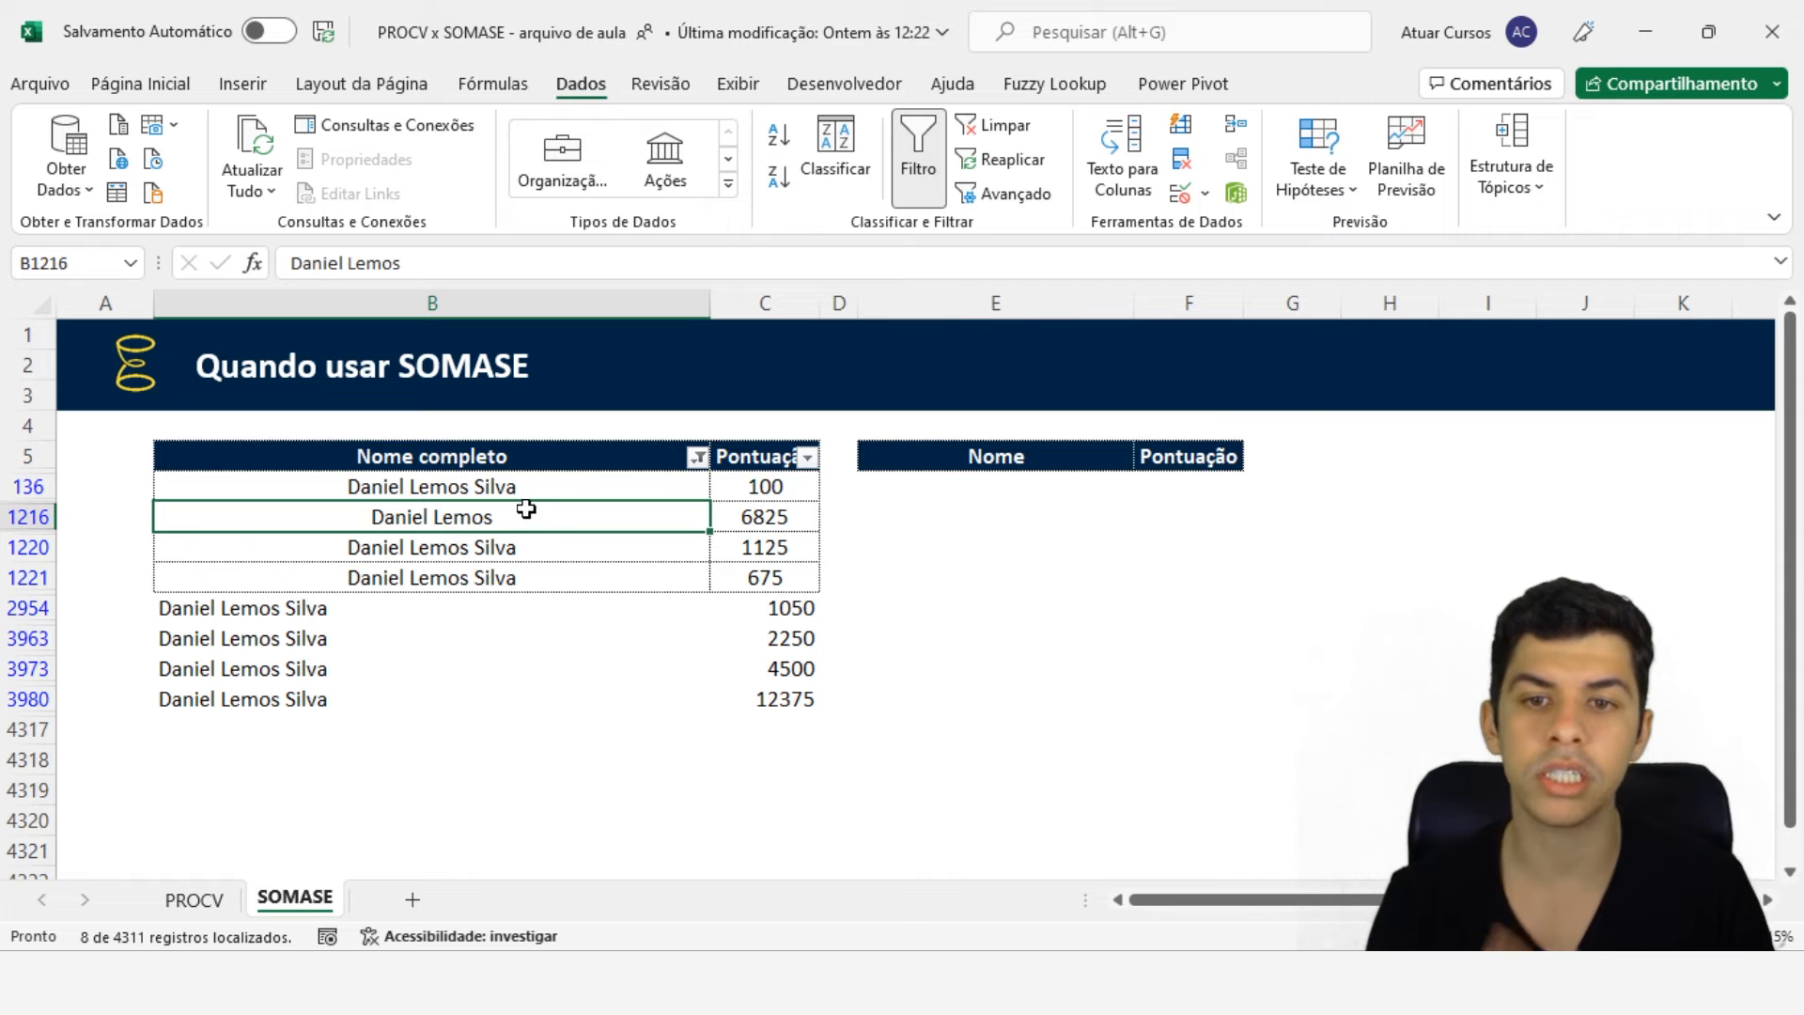
key(ctrl+c)
click(516, 488)
key(ctrl+v)
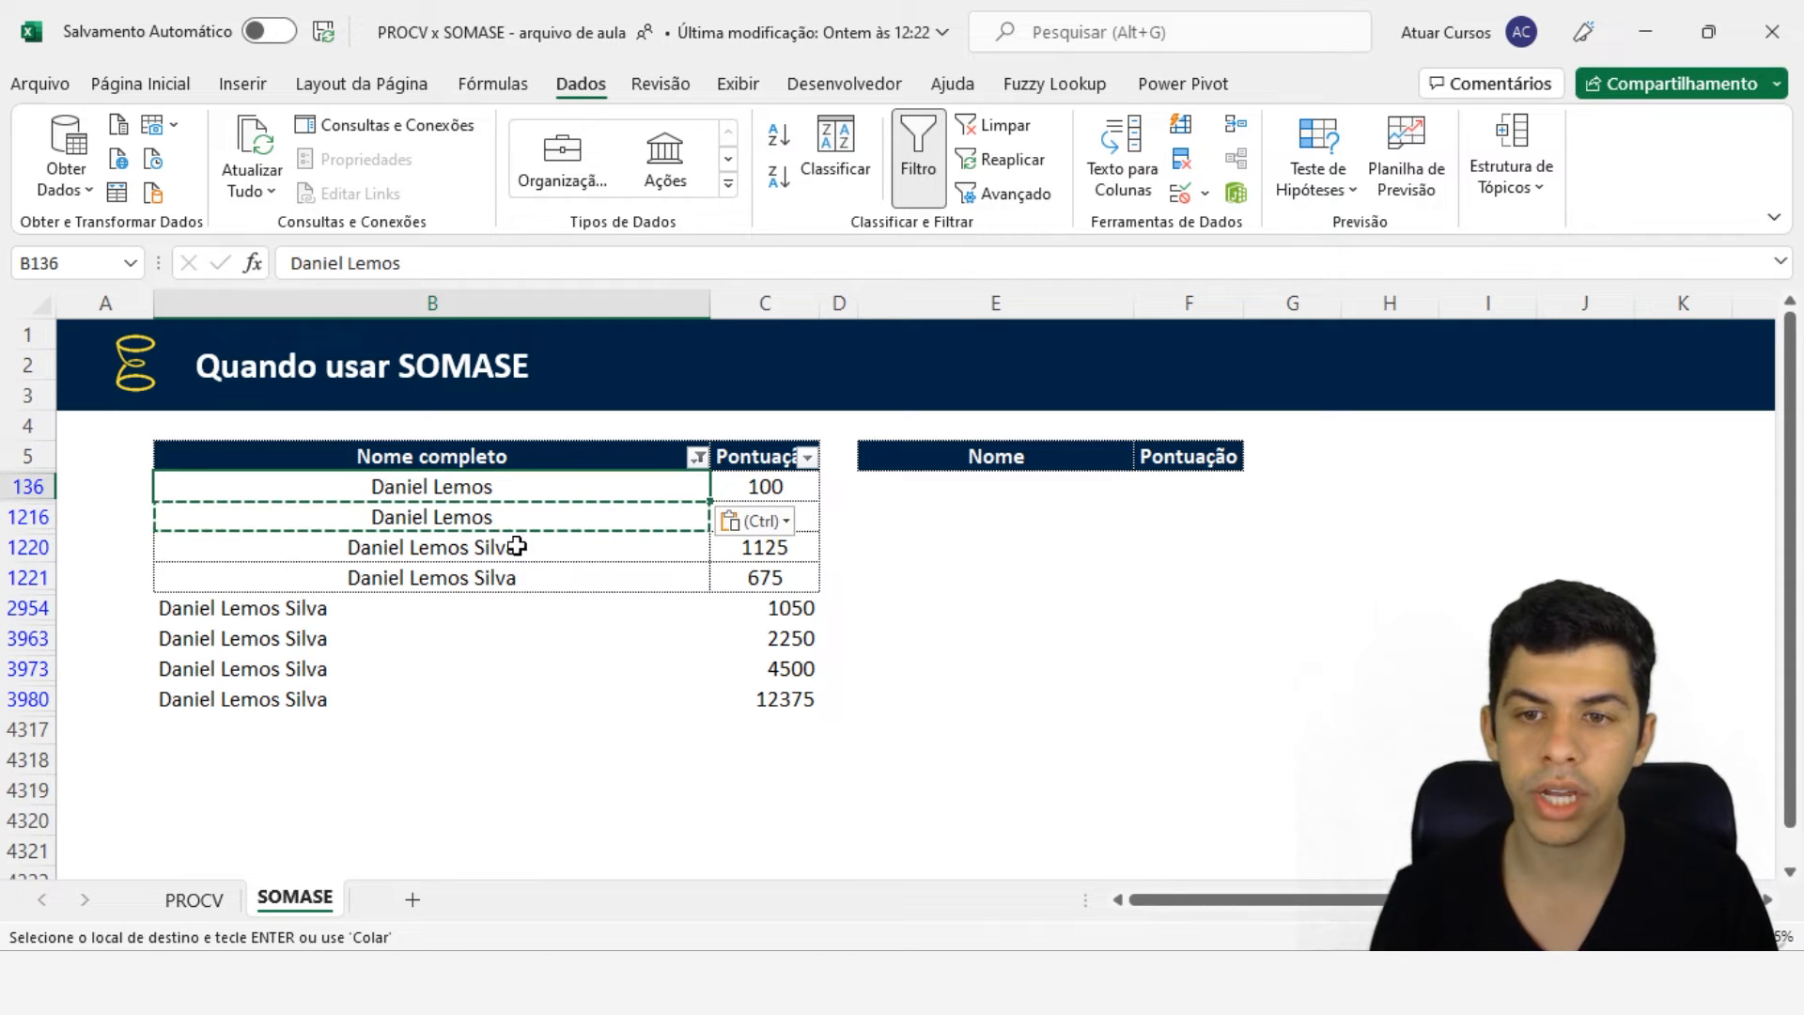
click(516, 547)
key(ctrl+v)
click(523, 578)
key(ctrl+v)
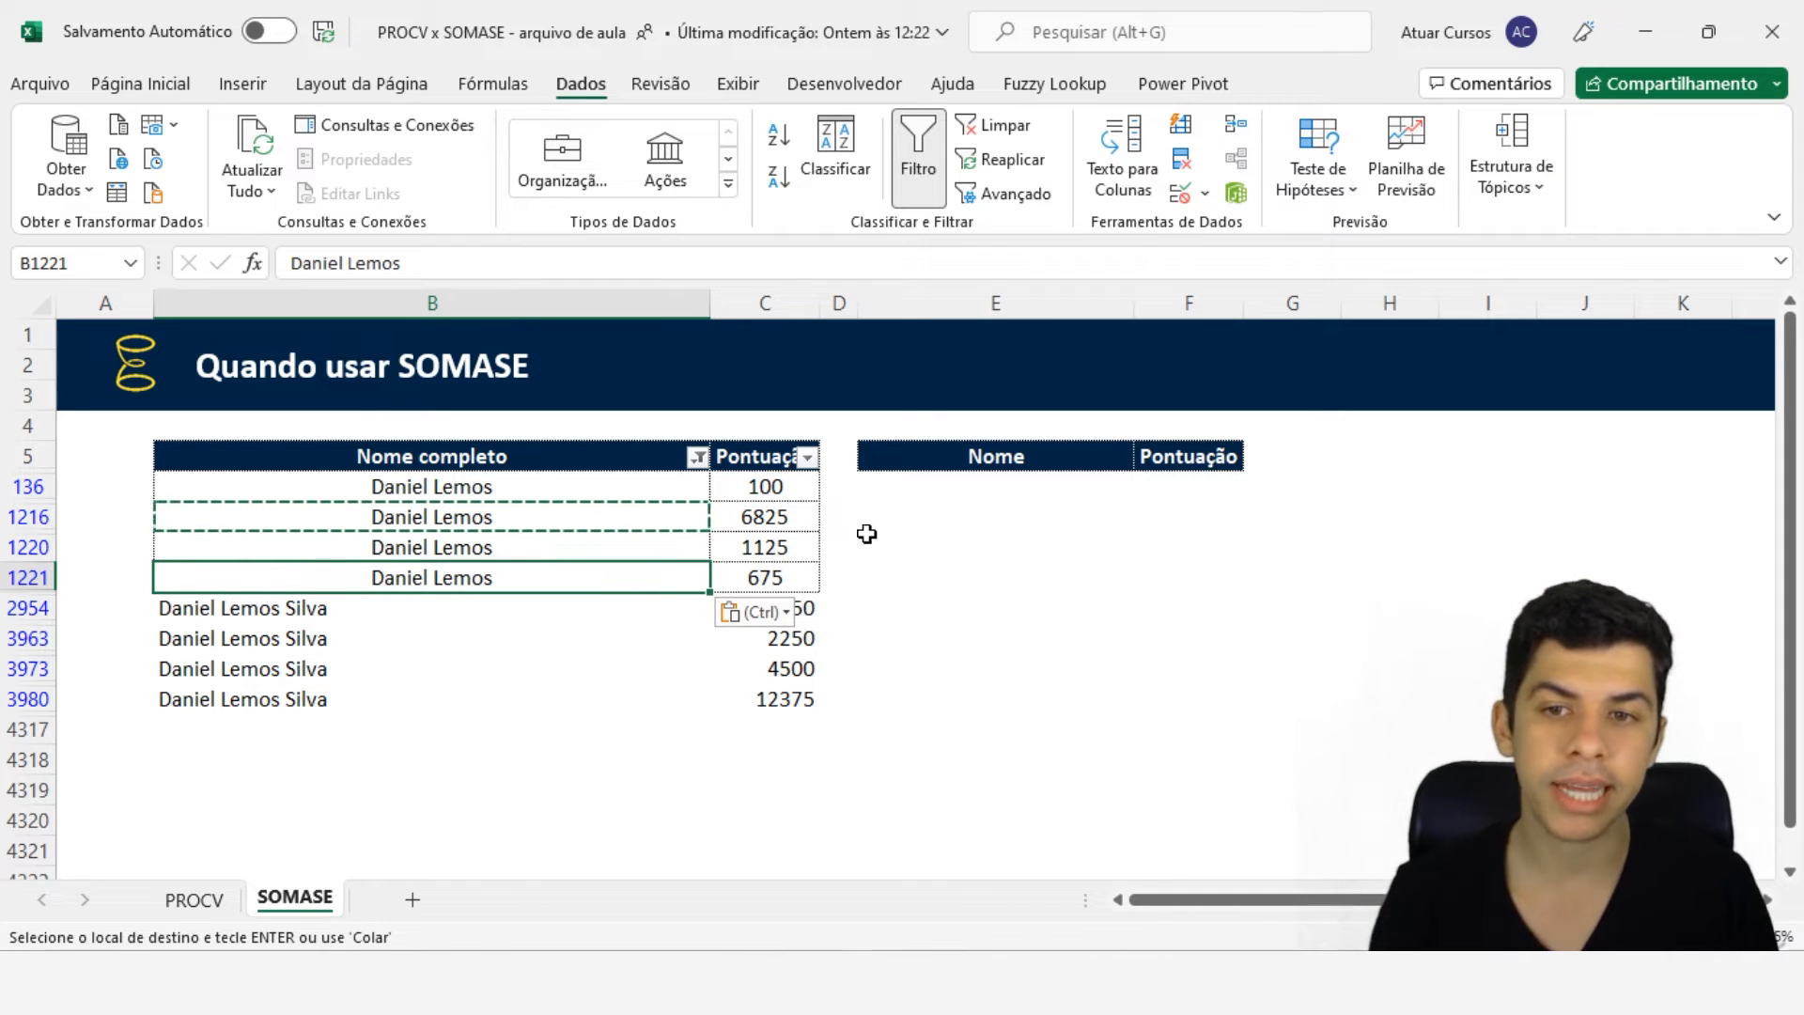
key(ctrl+z)
- Select the scores of the first four filtered rows to inspect them
click(790, 517)
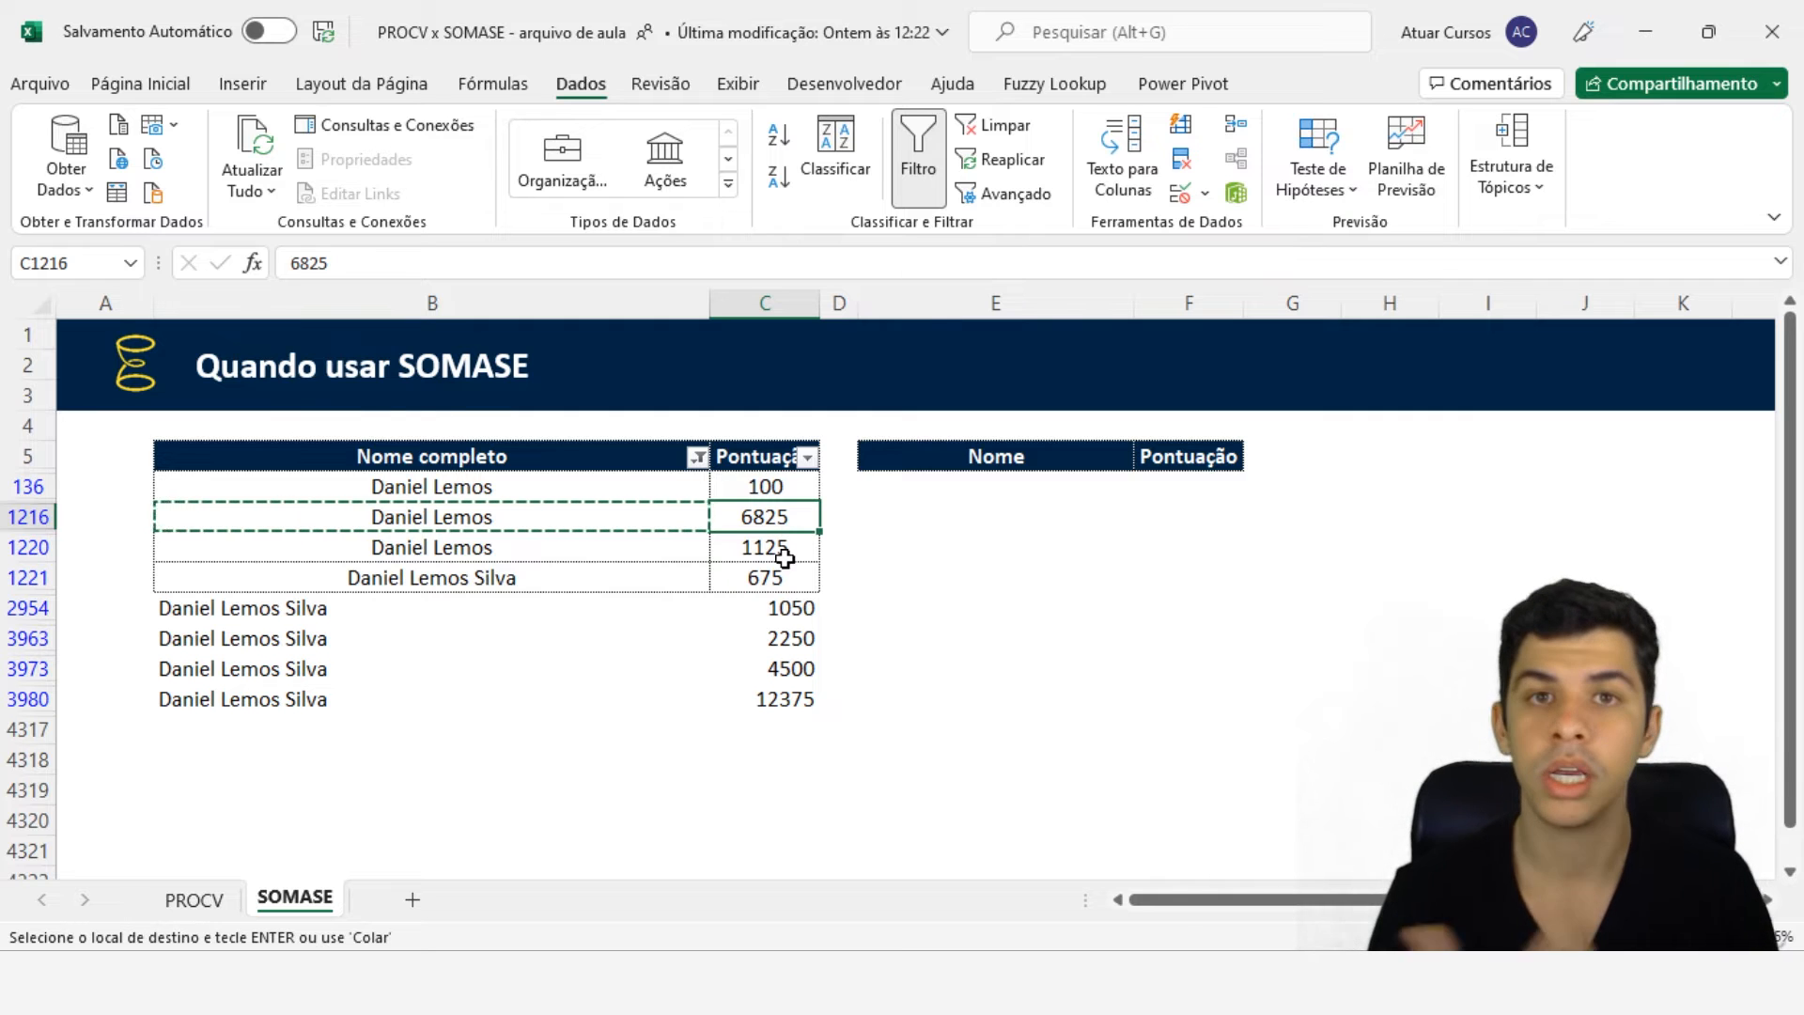
click(596, 586)
drag(761, 486, 763, 581)
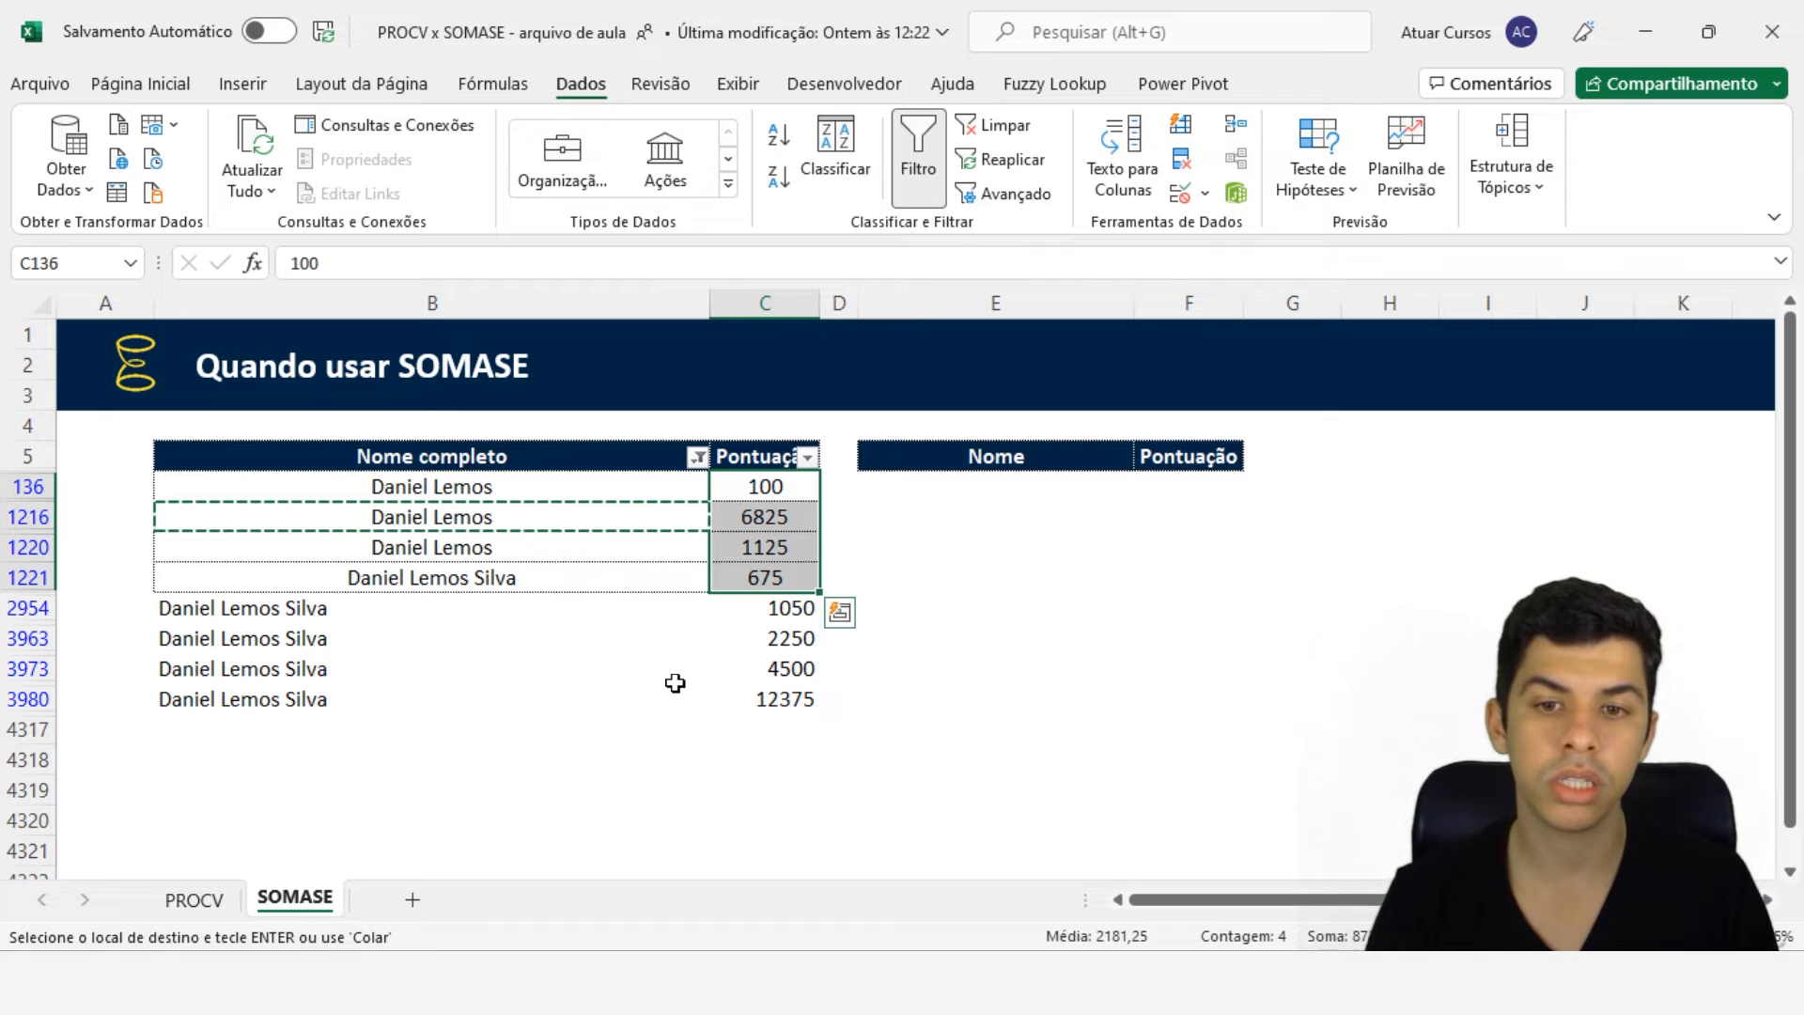
click(509, 549)
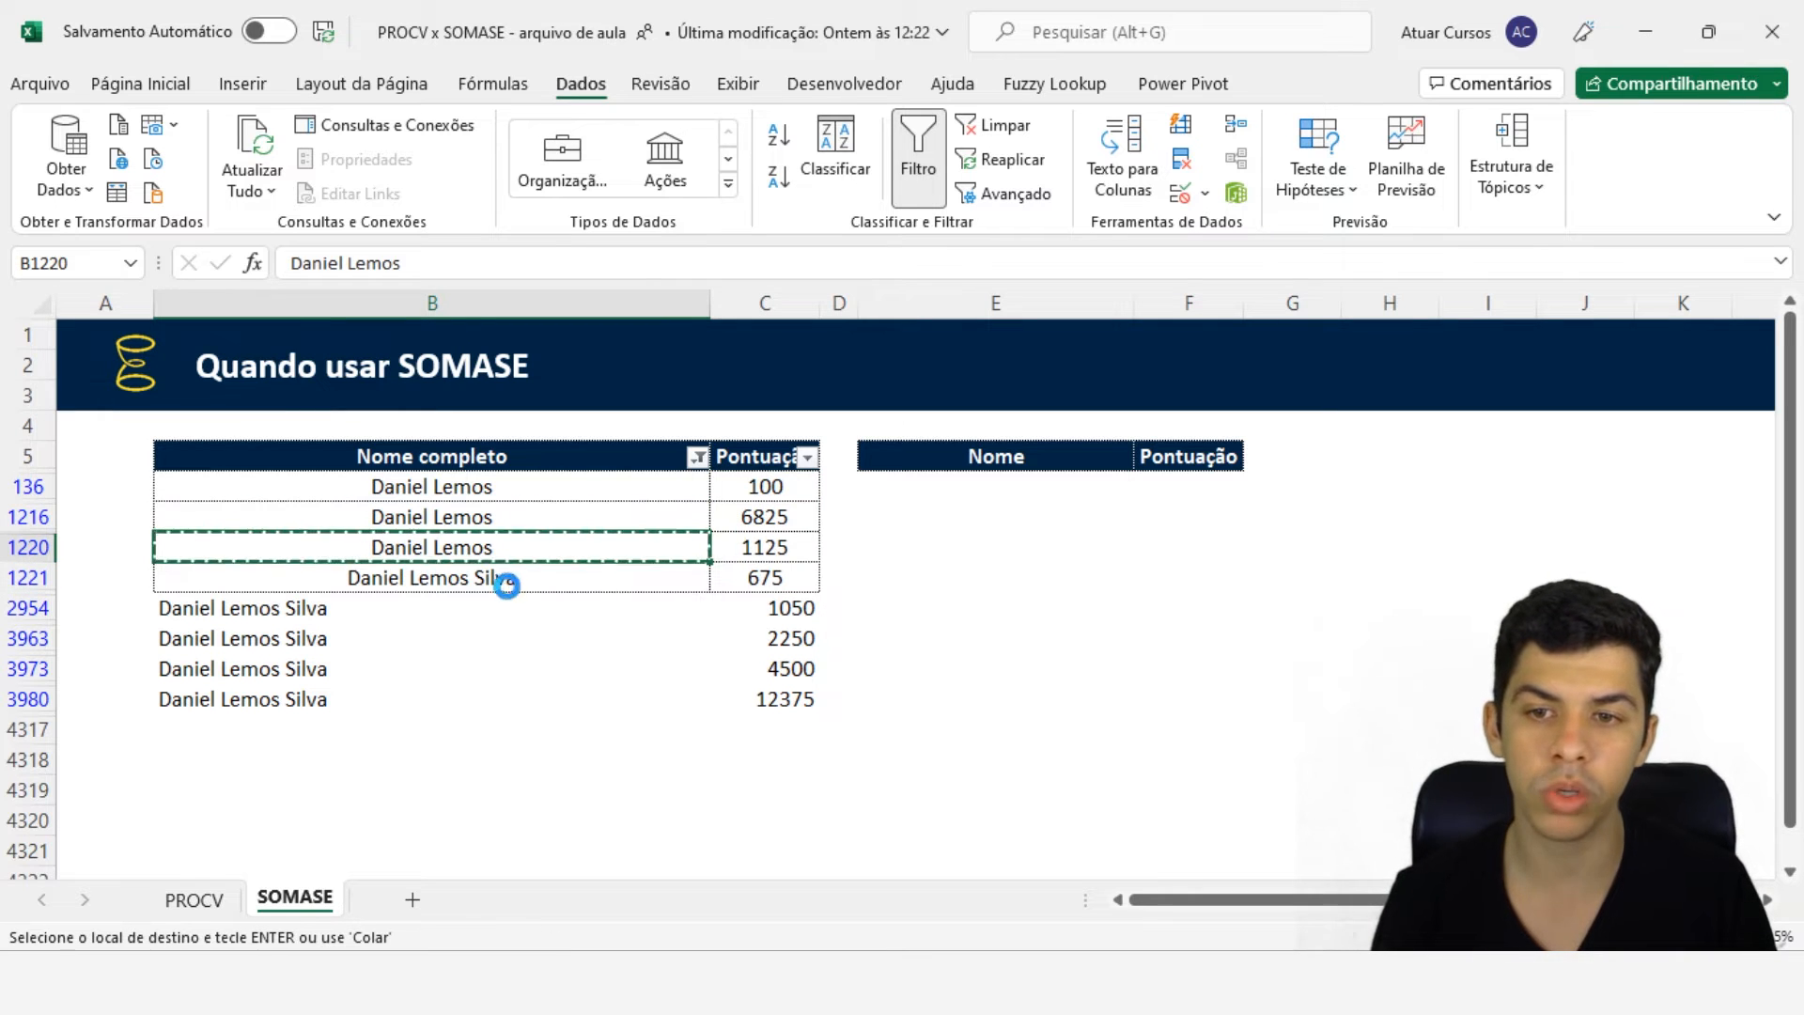
click(507, 578)
key(ctrl+v)
click(455, 611)
key(ctrl+v)
click(448, 646)
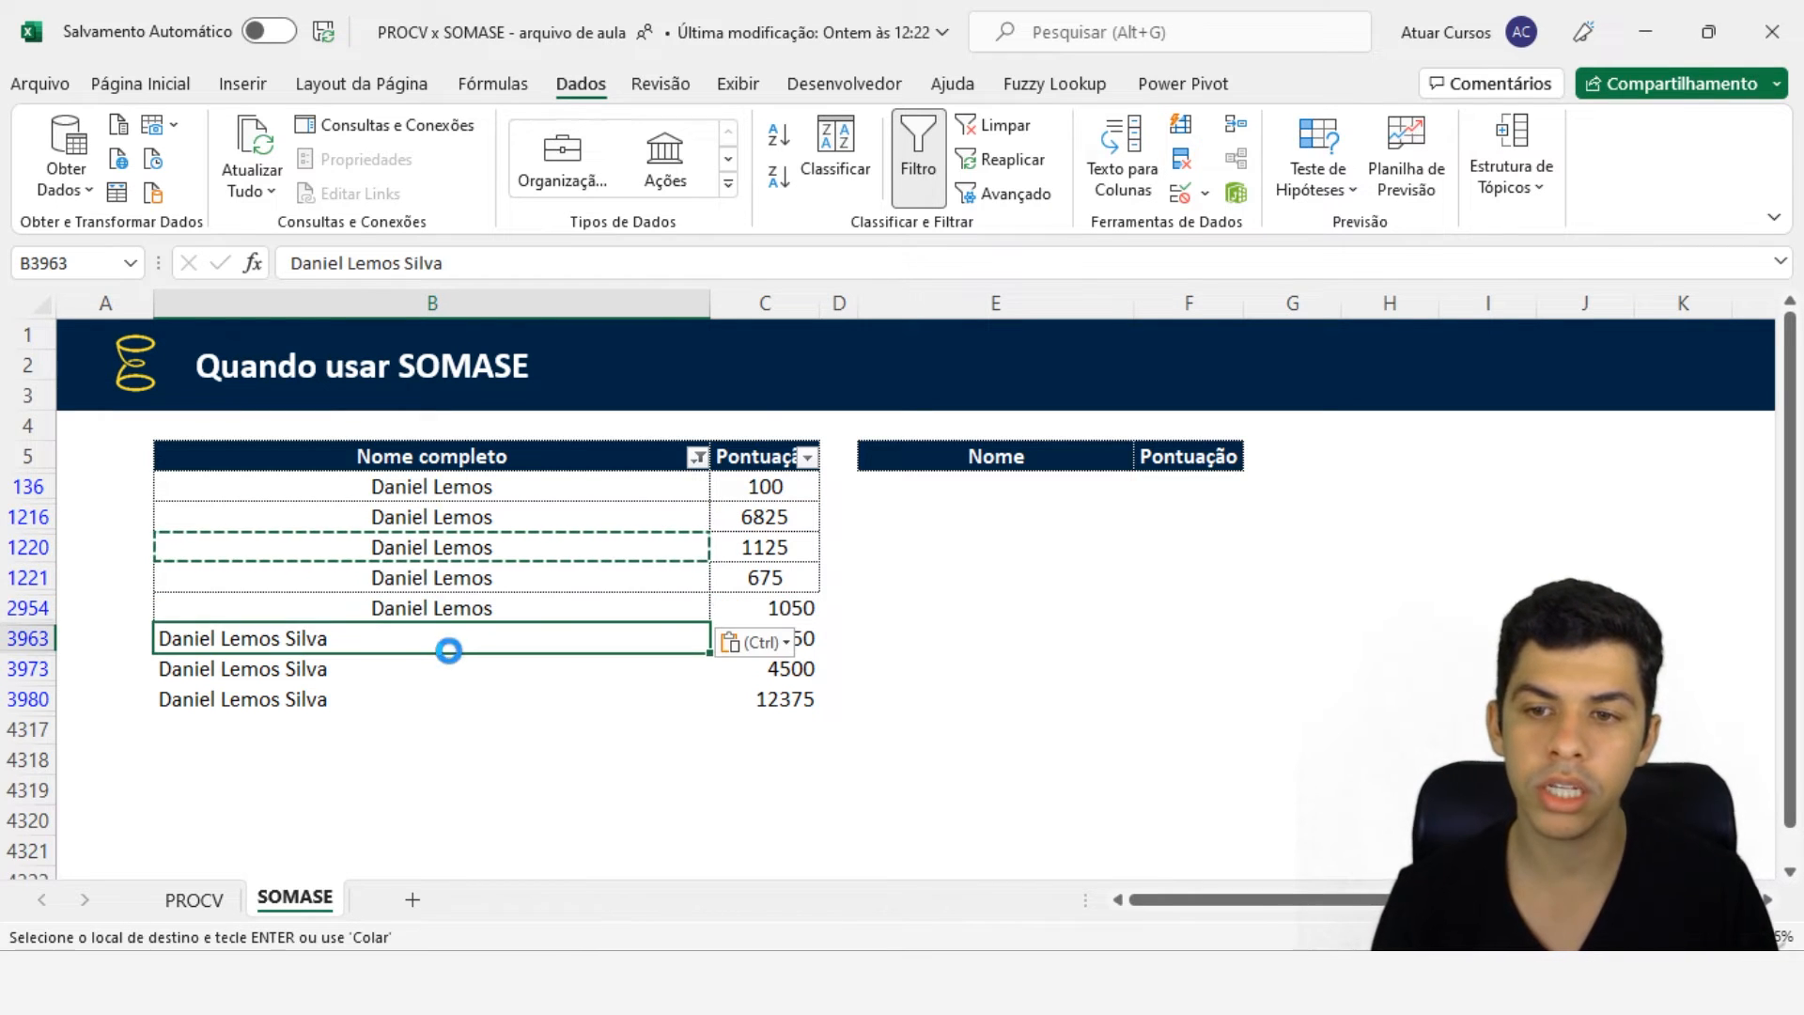
key(ctrl+v)
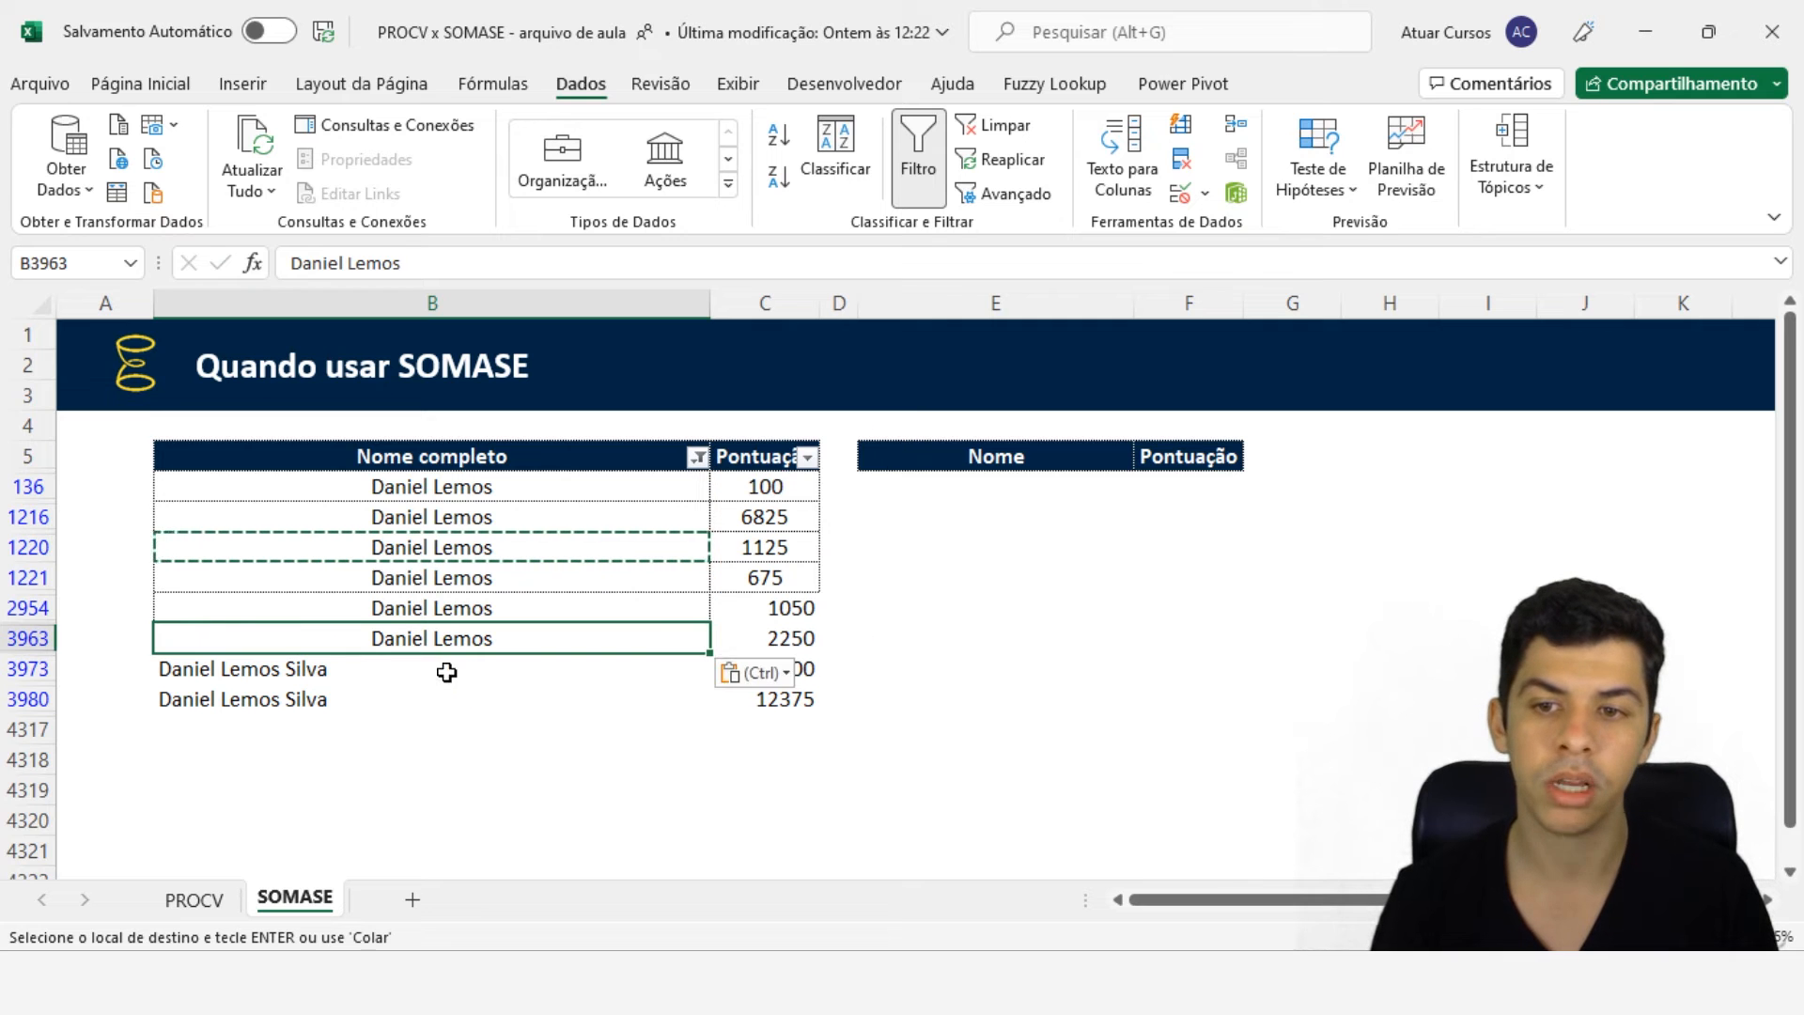
click(446, 672)
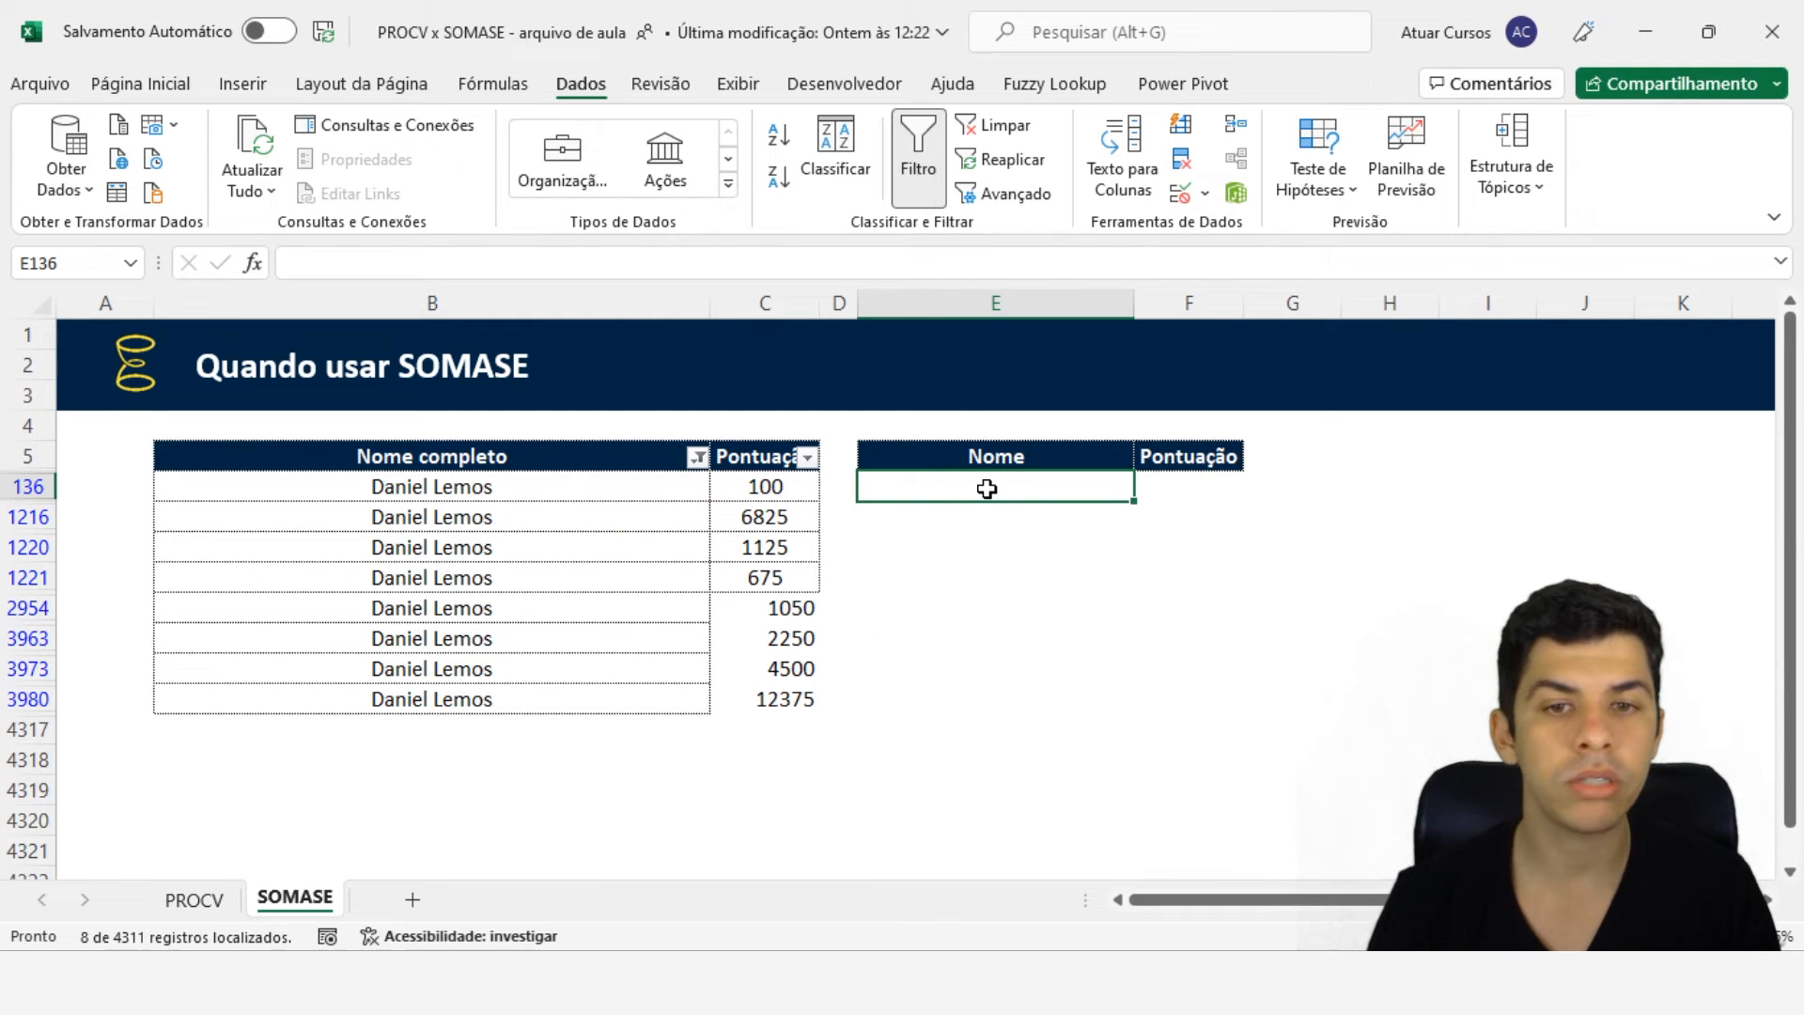
click(539, 587)
key(ctrl+z)
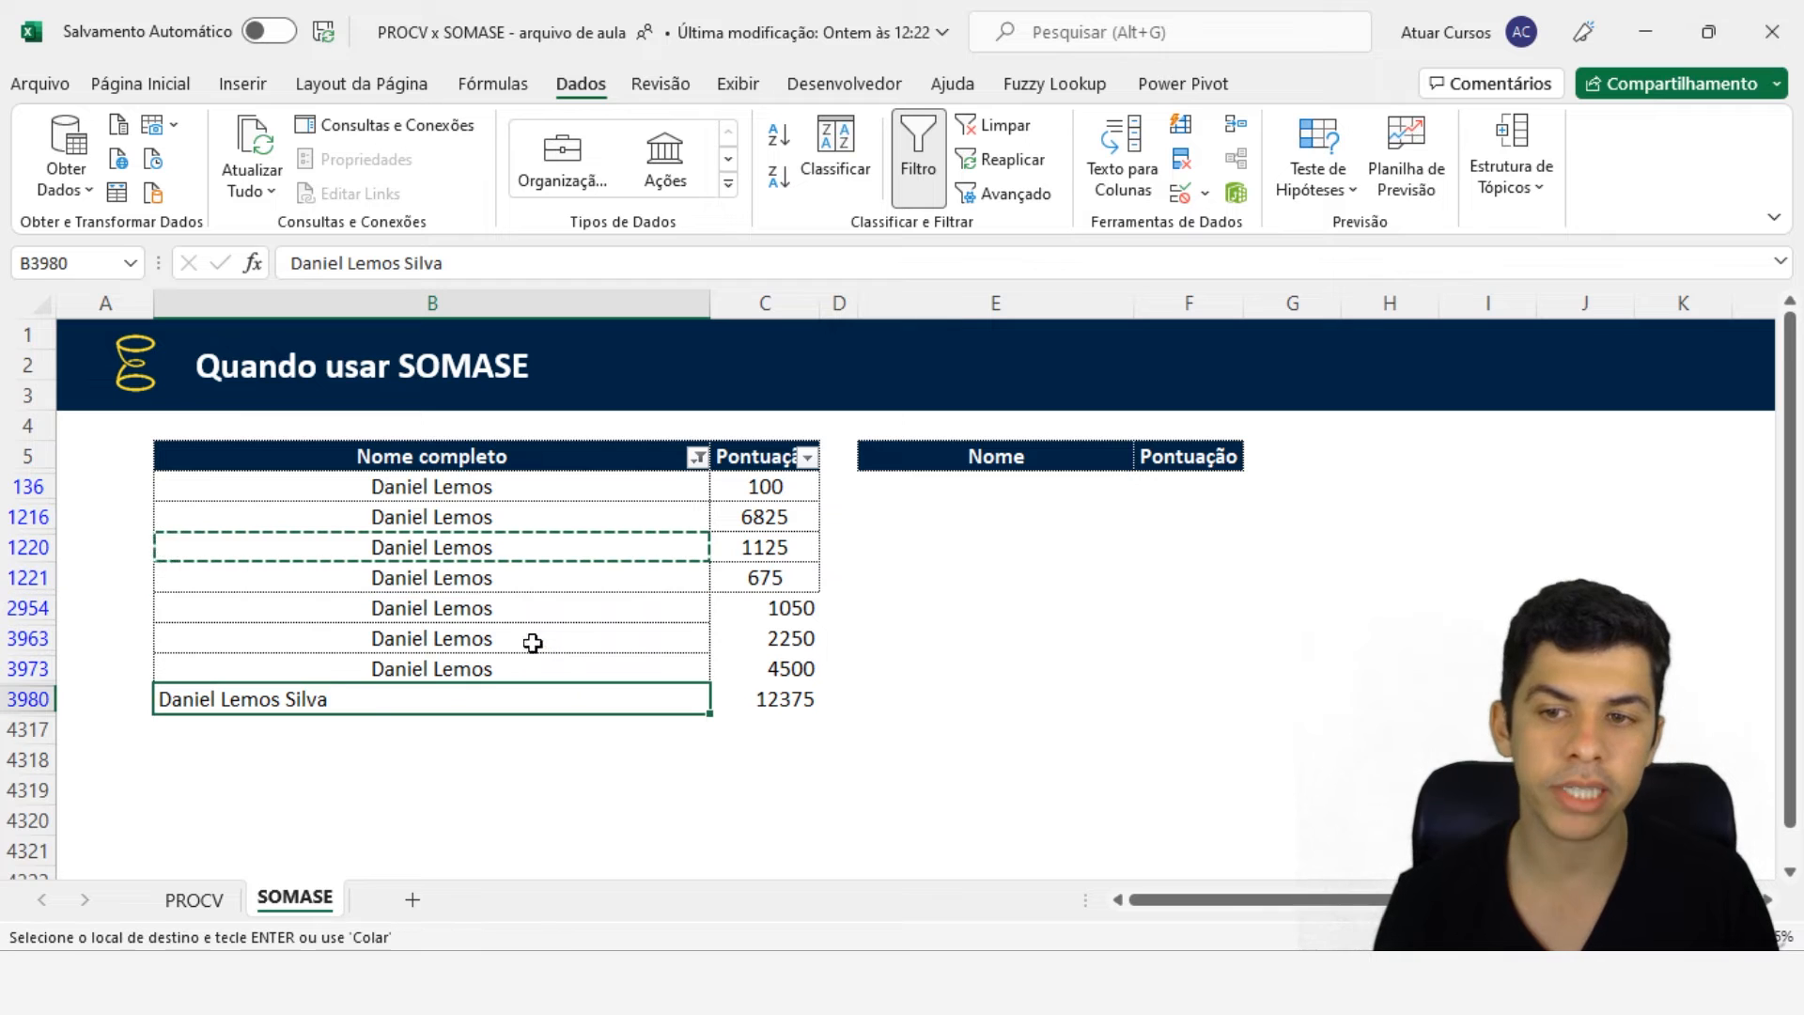
double_click(376, 699)
drag(338, 699, 297, 699)
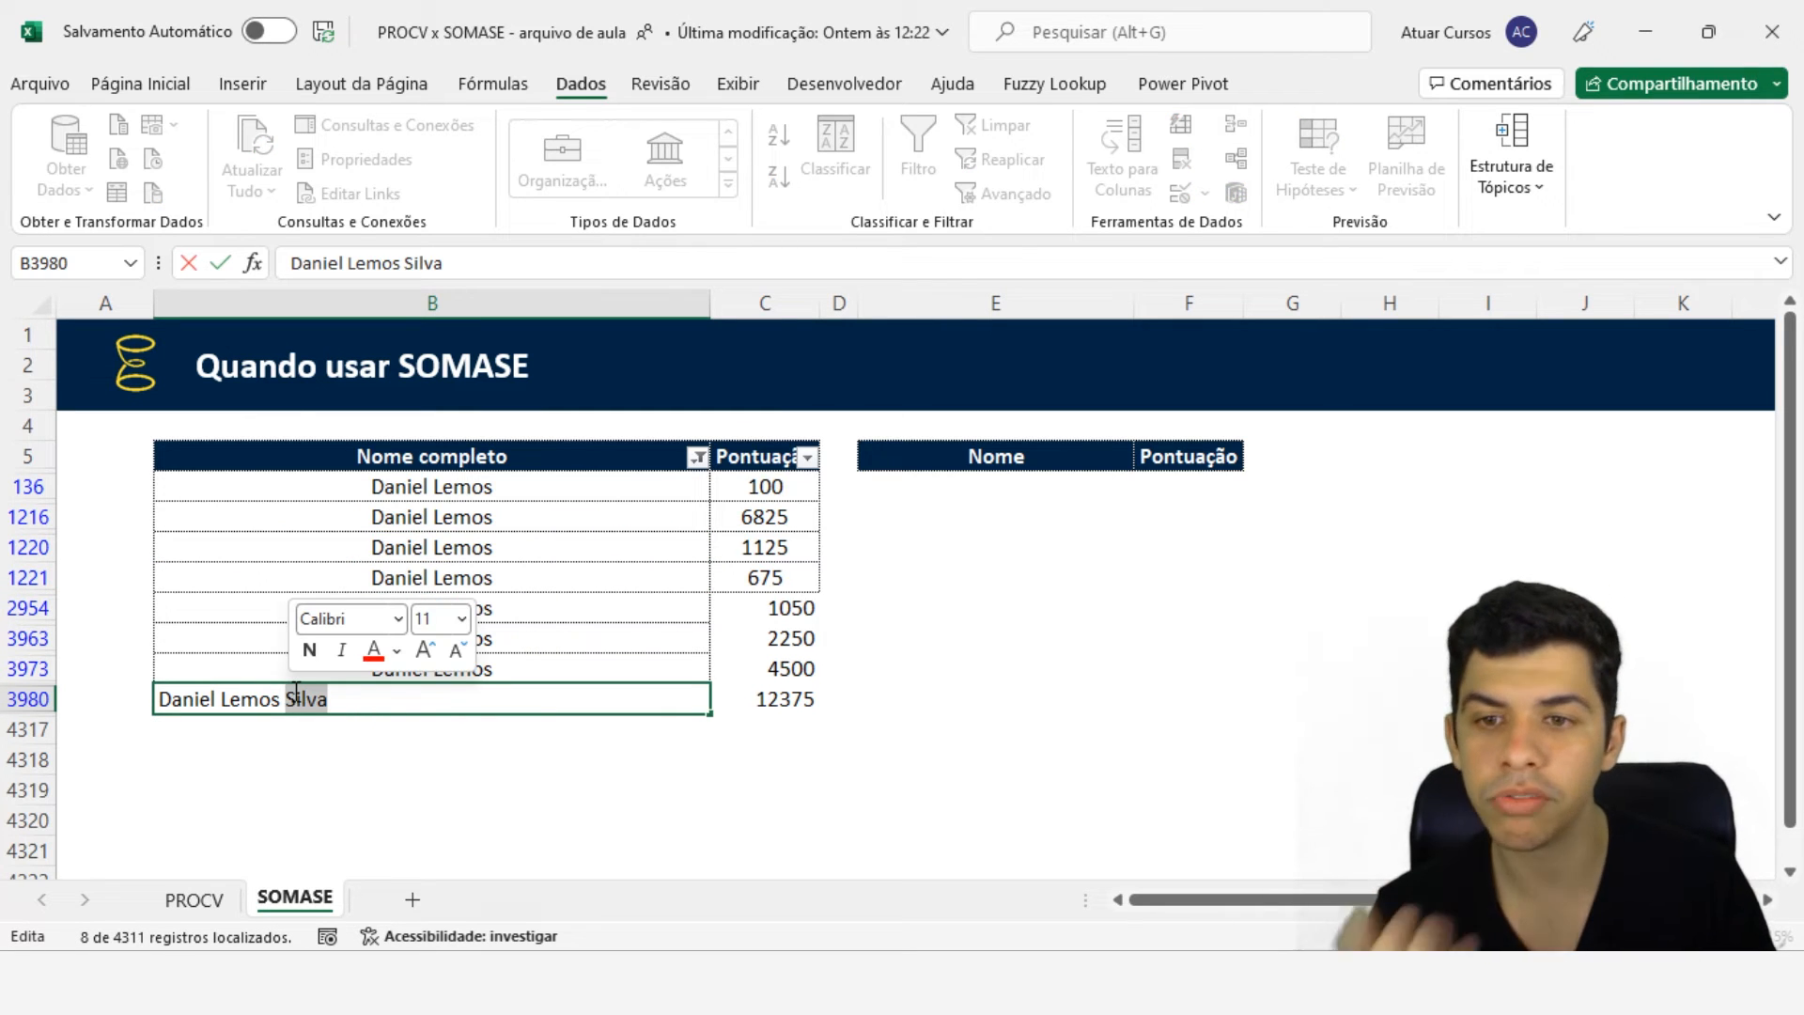
key(Escape)
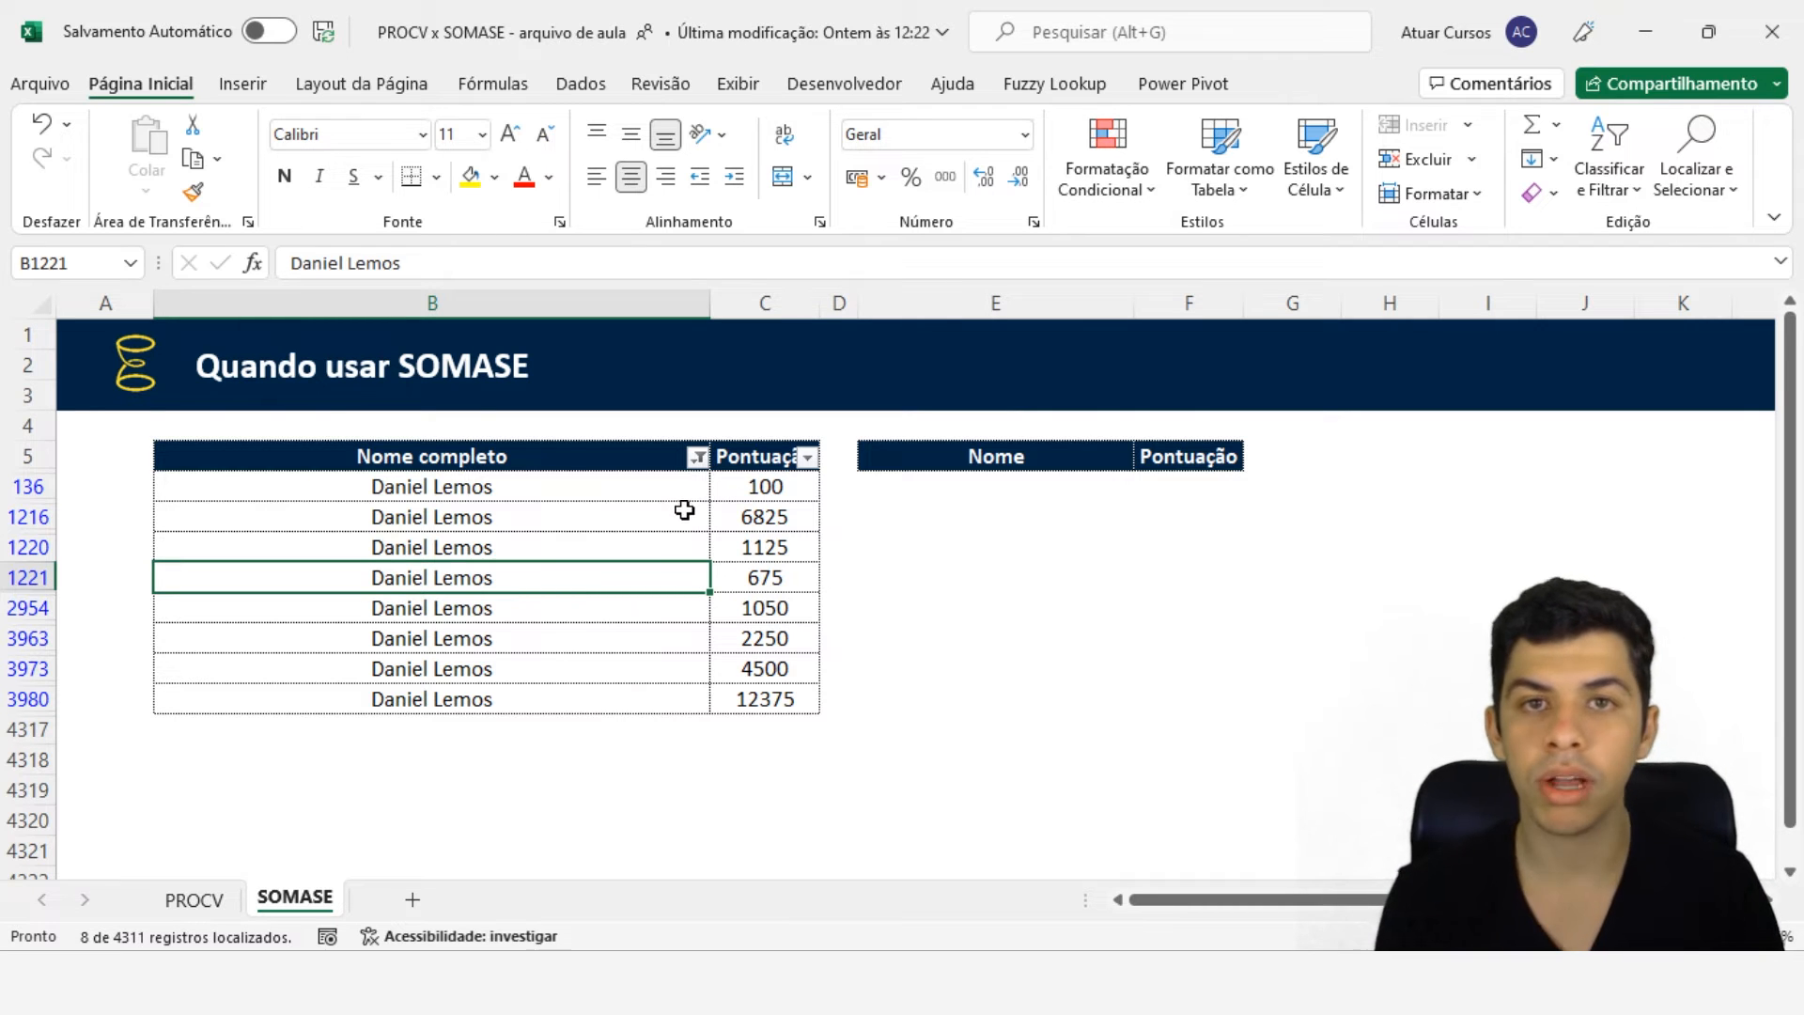
drag(567, 487, 578, 694)
click(576, 695)
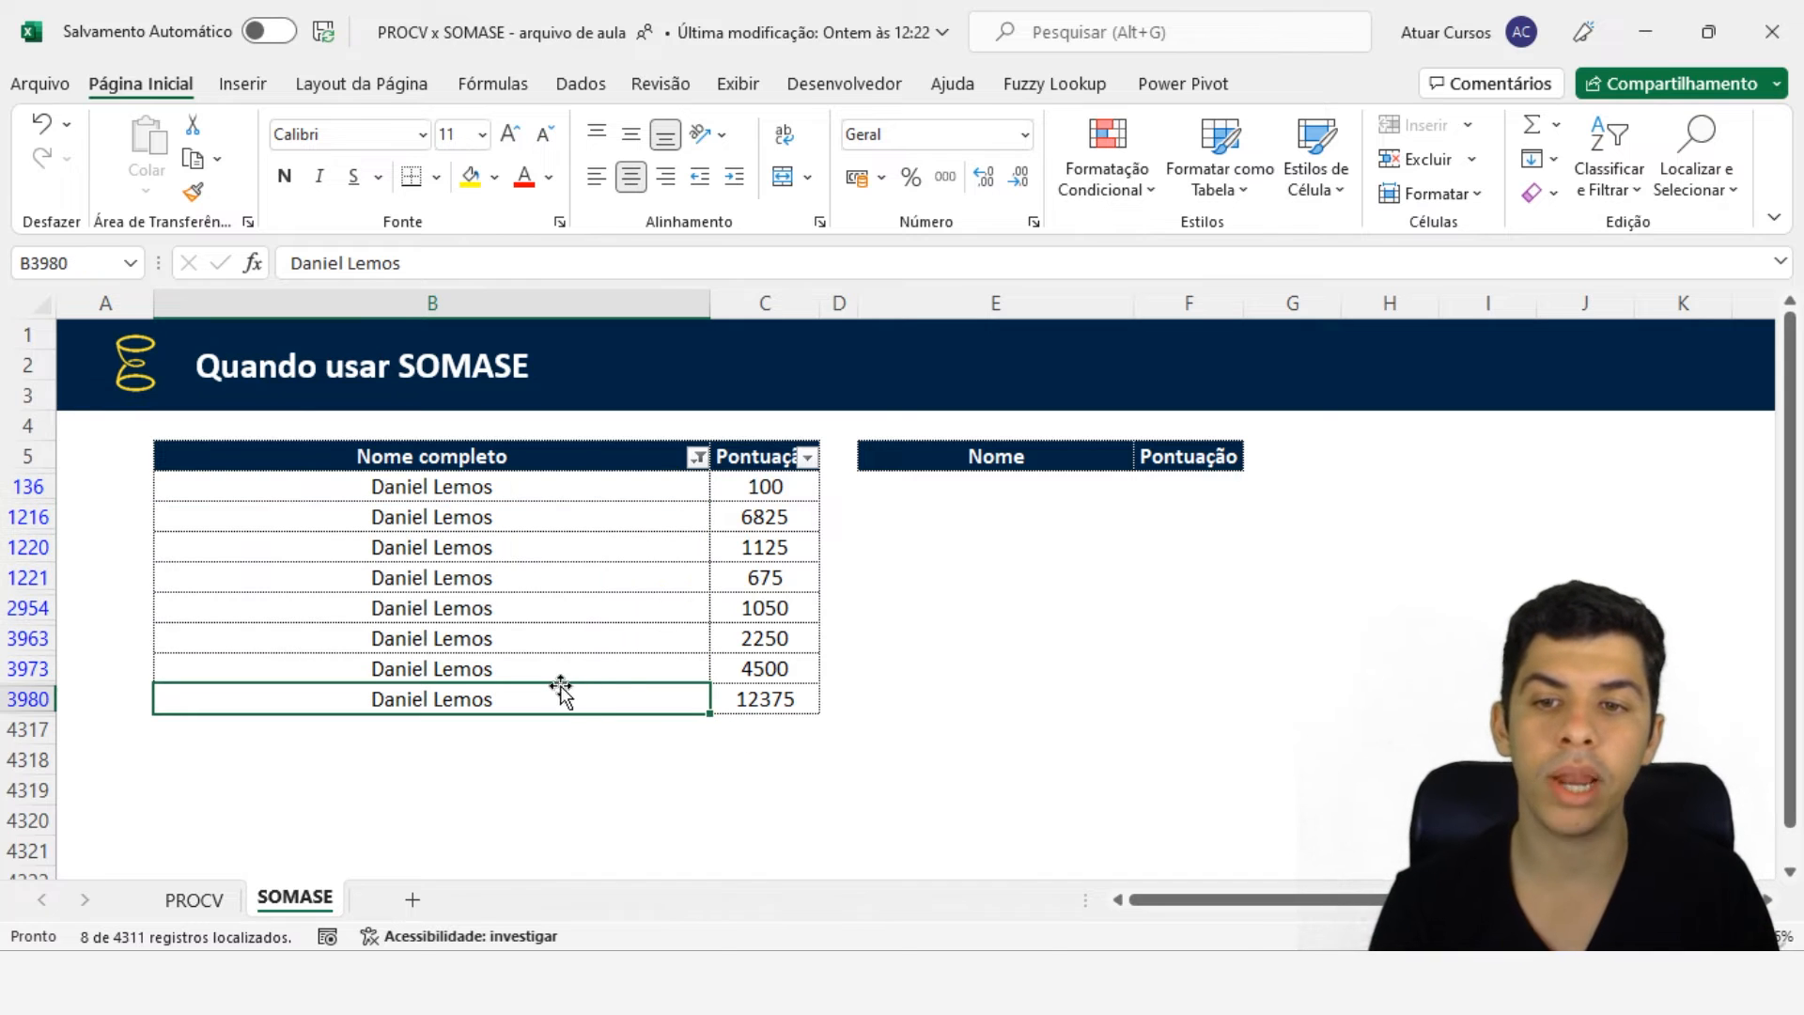
click(1016, 481)
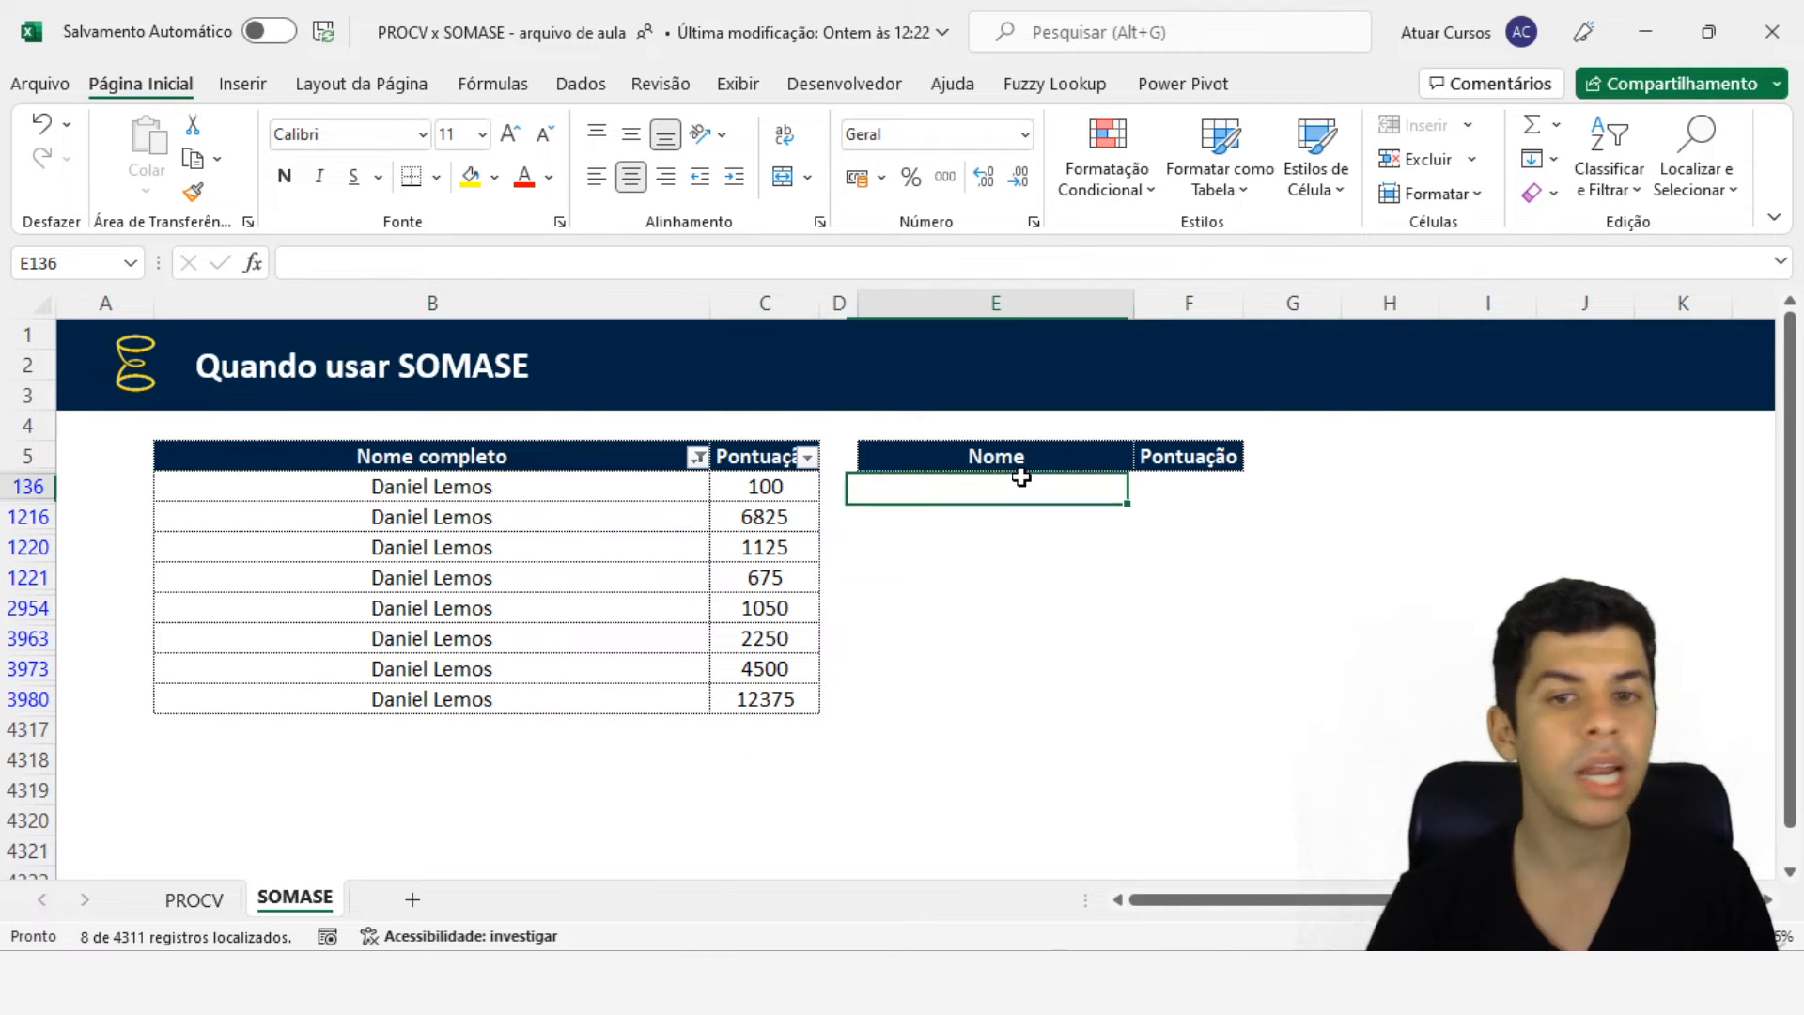
click(194, 897)
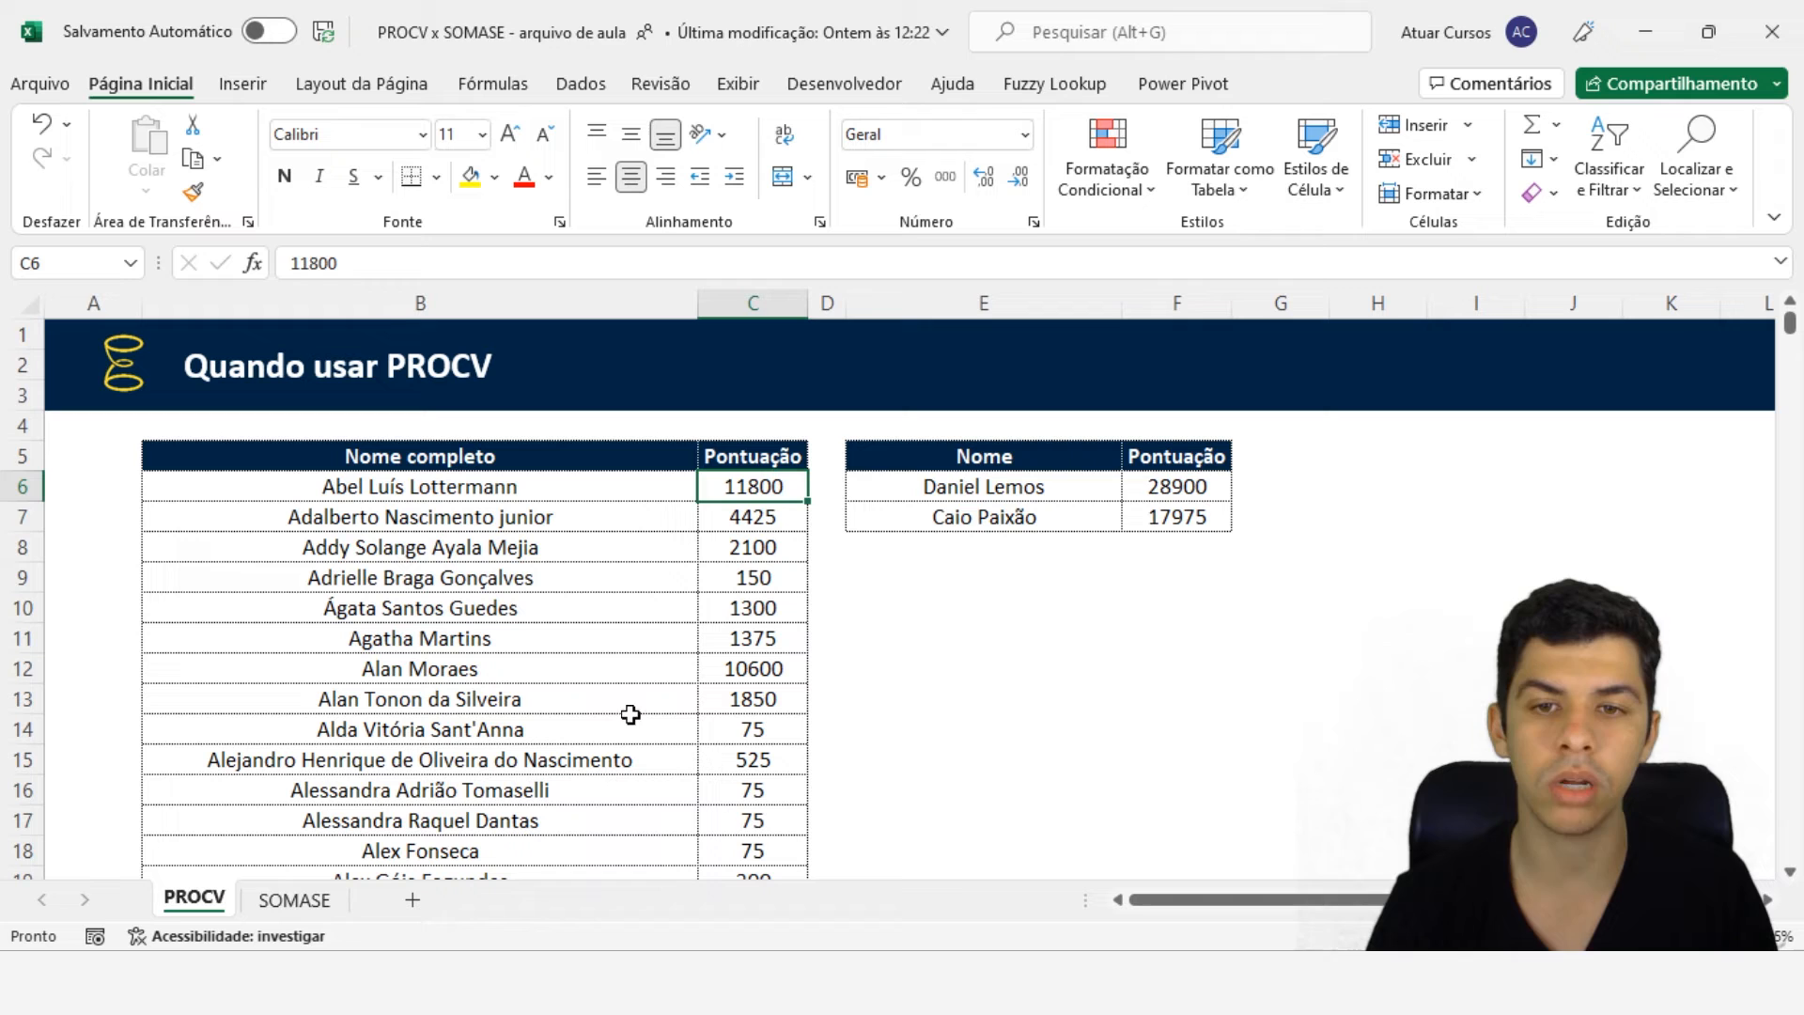
click(965, 490)
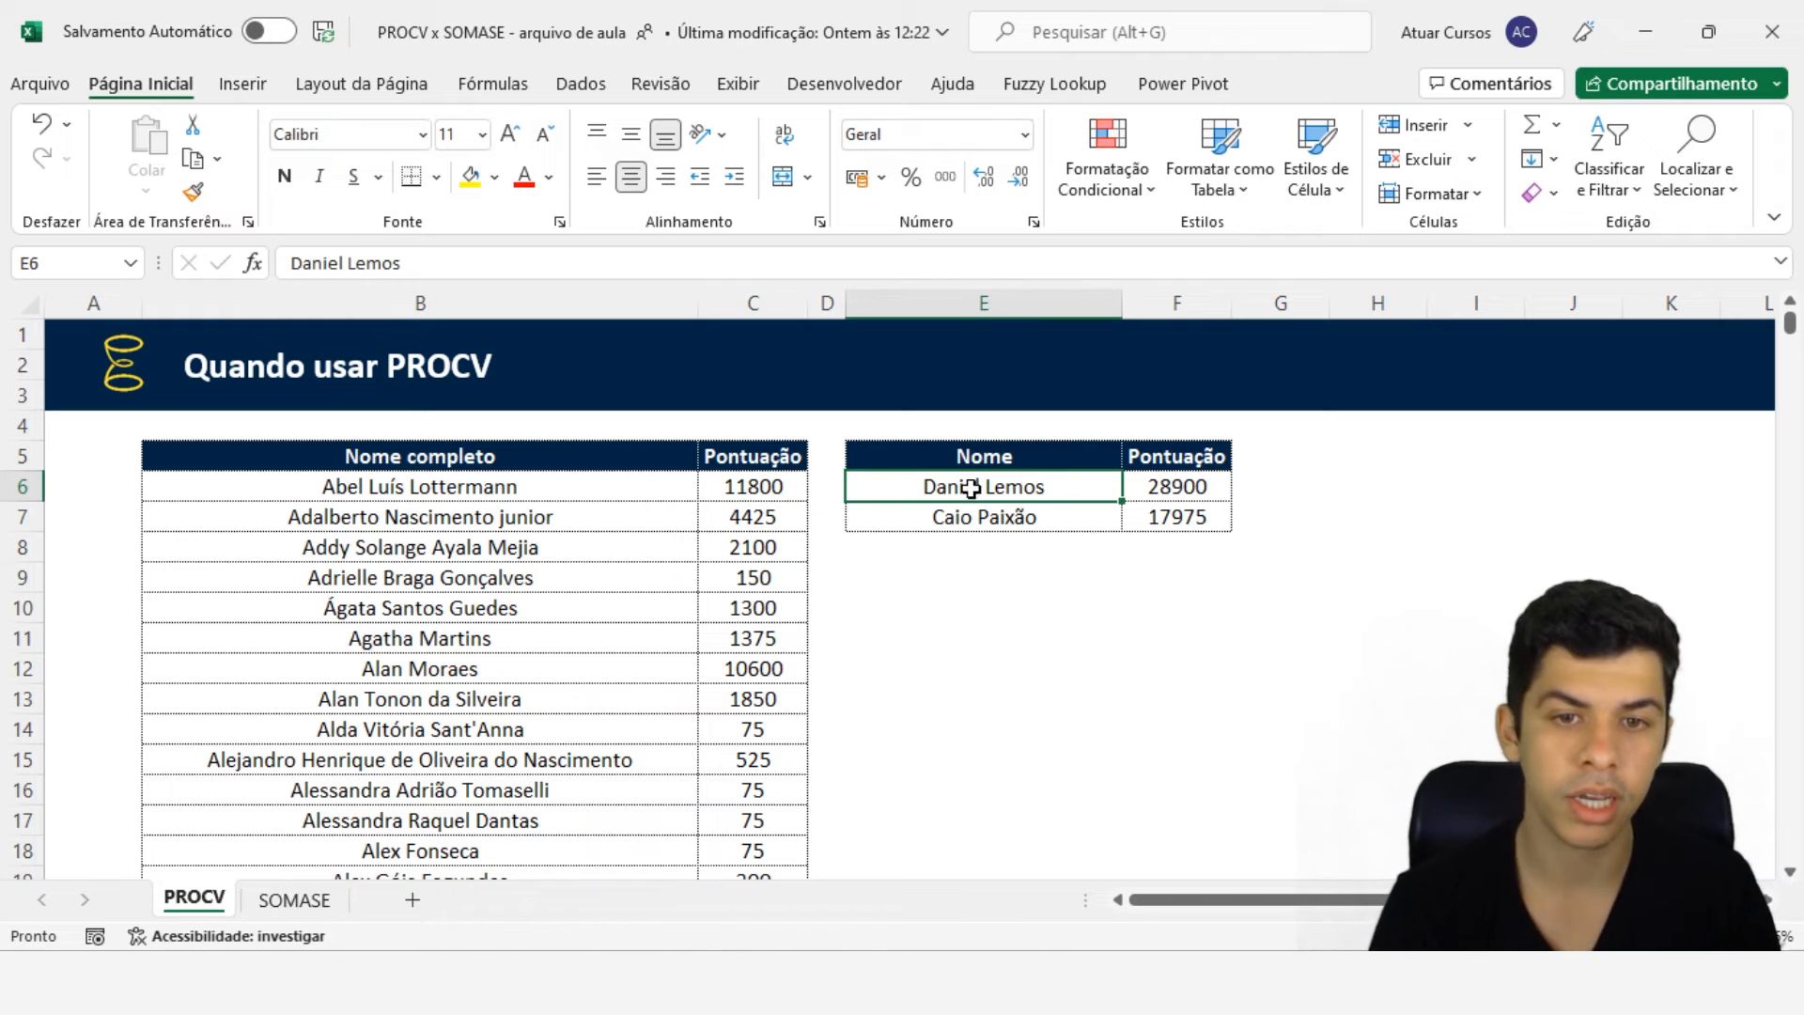
click(294, 899)
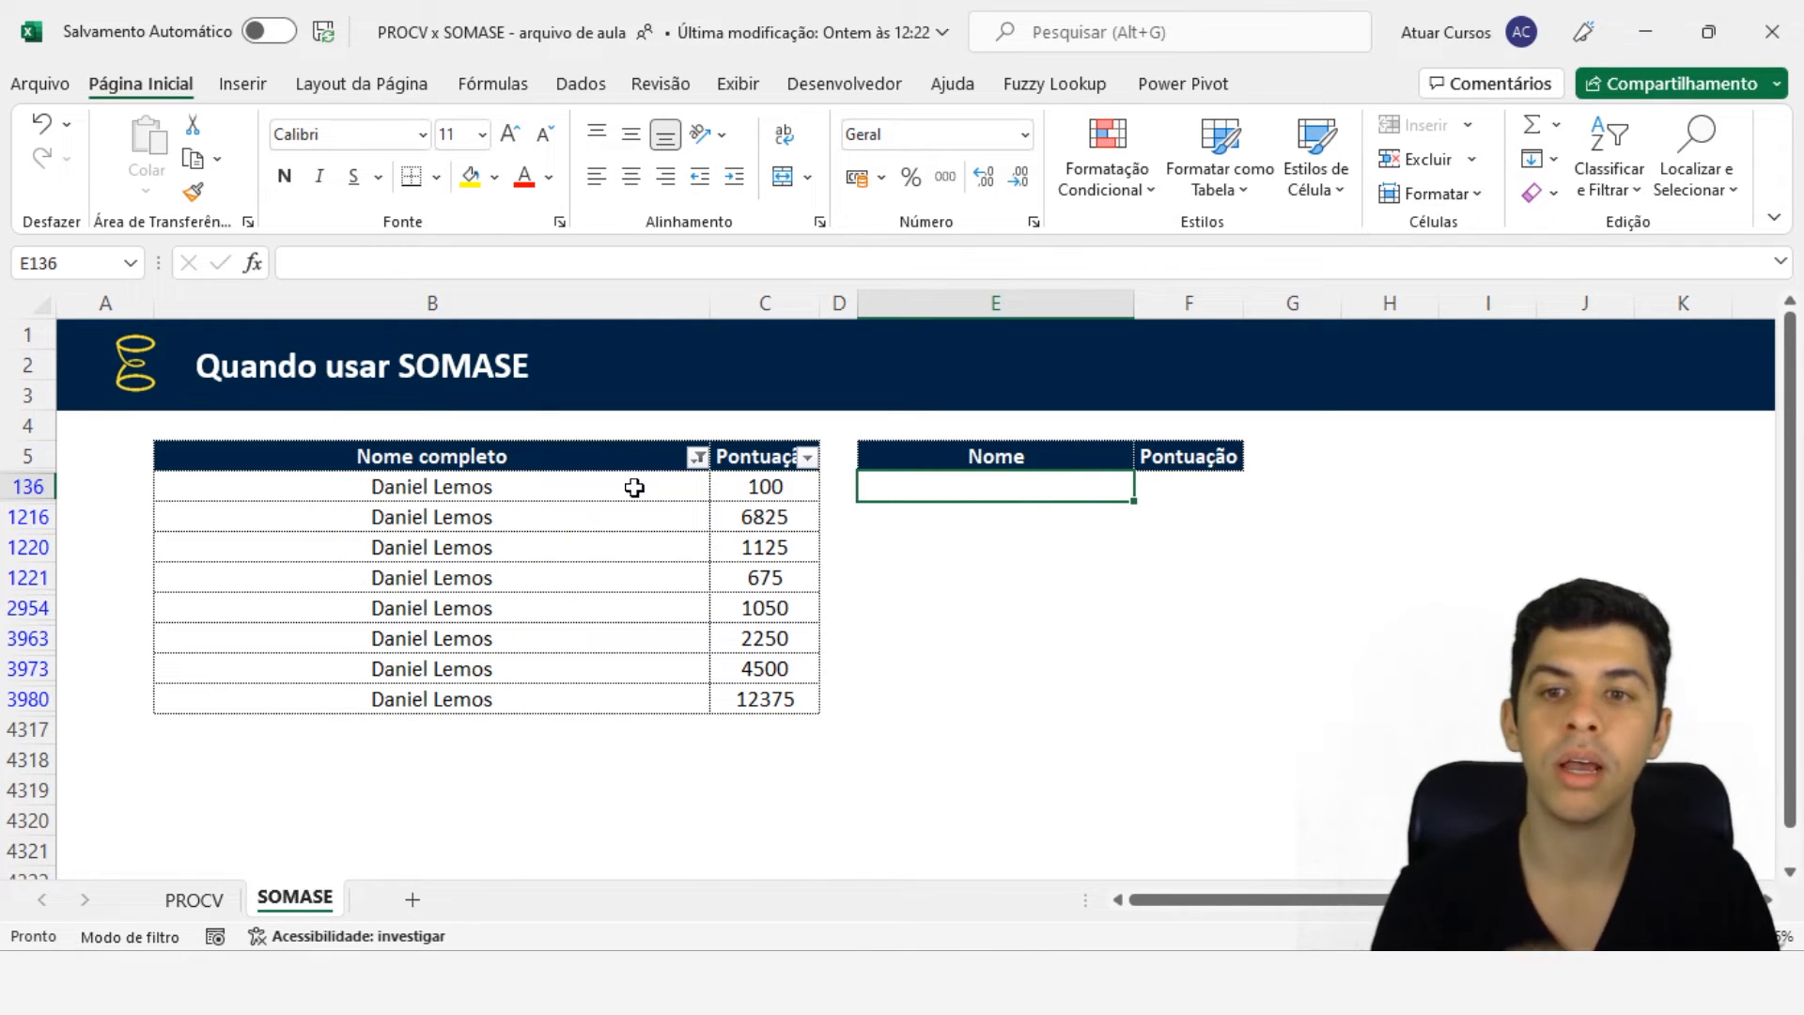
drag(548, 481, 534, 691)
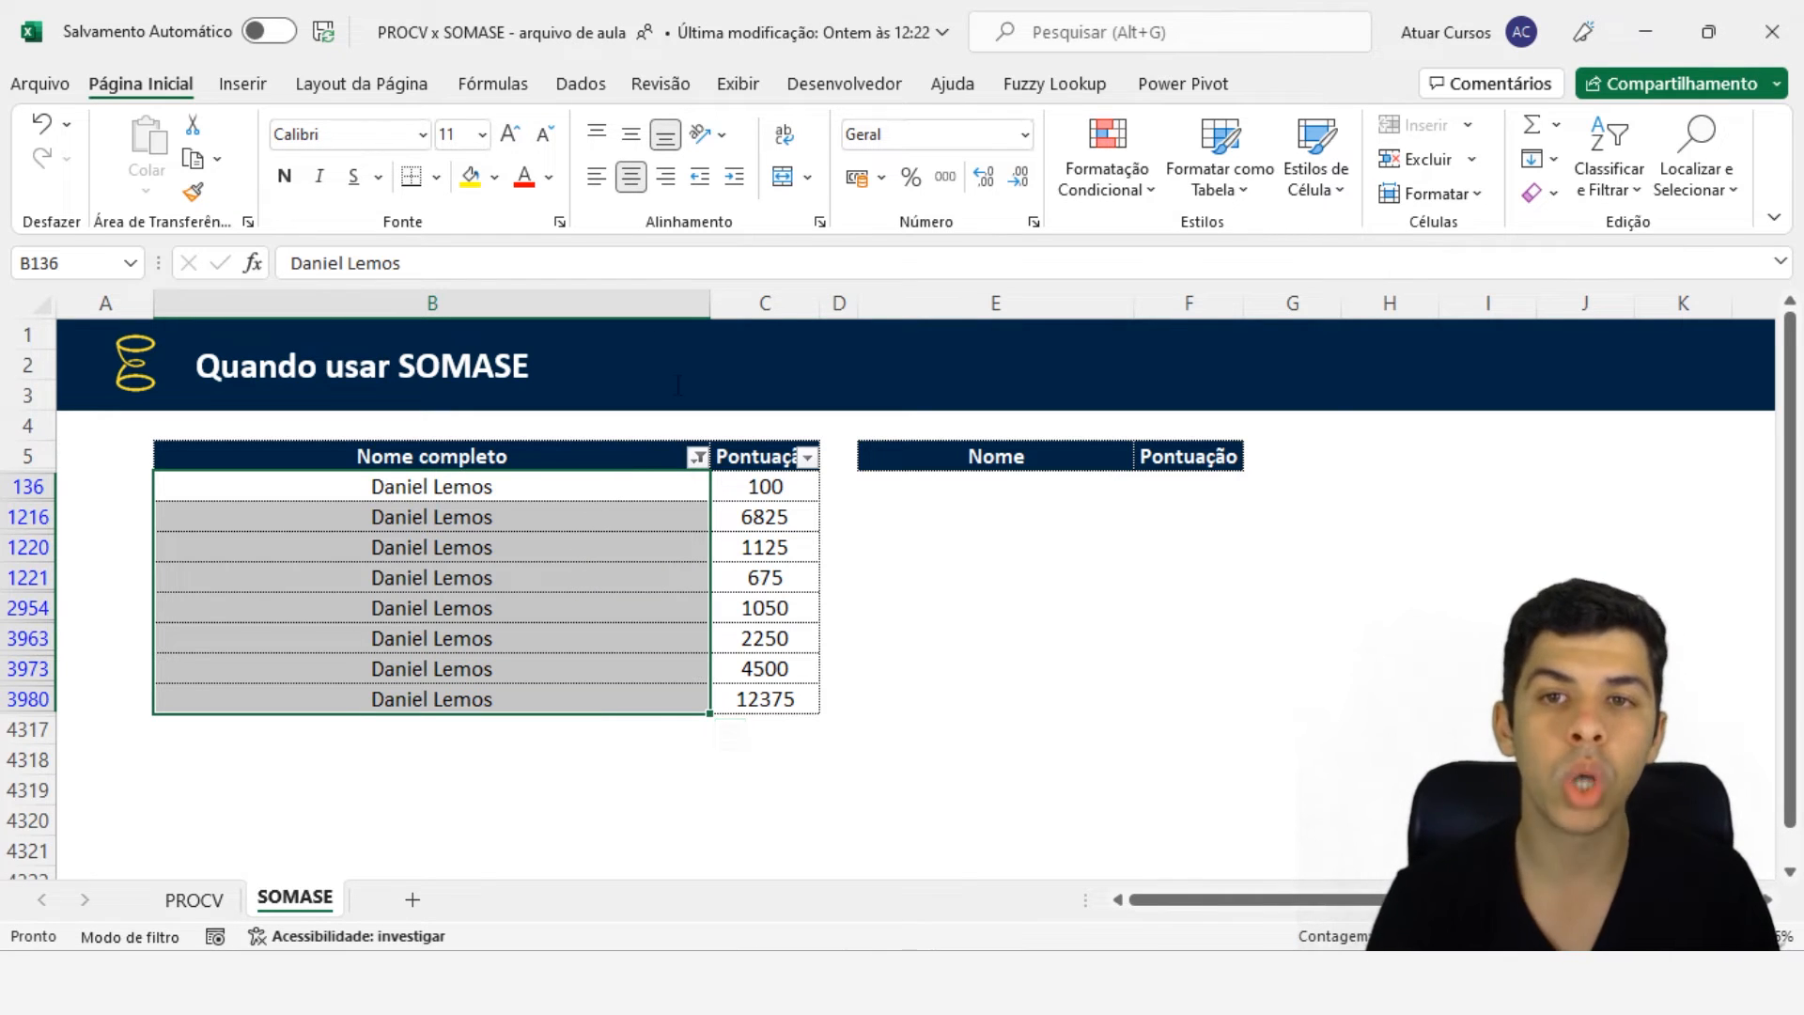
click(581, 84)
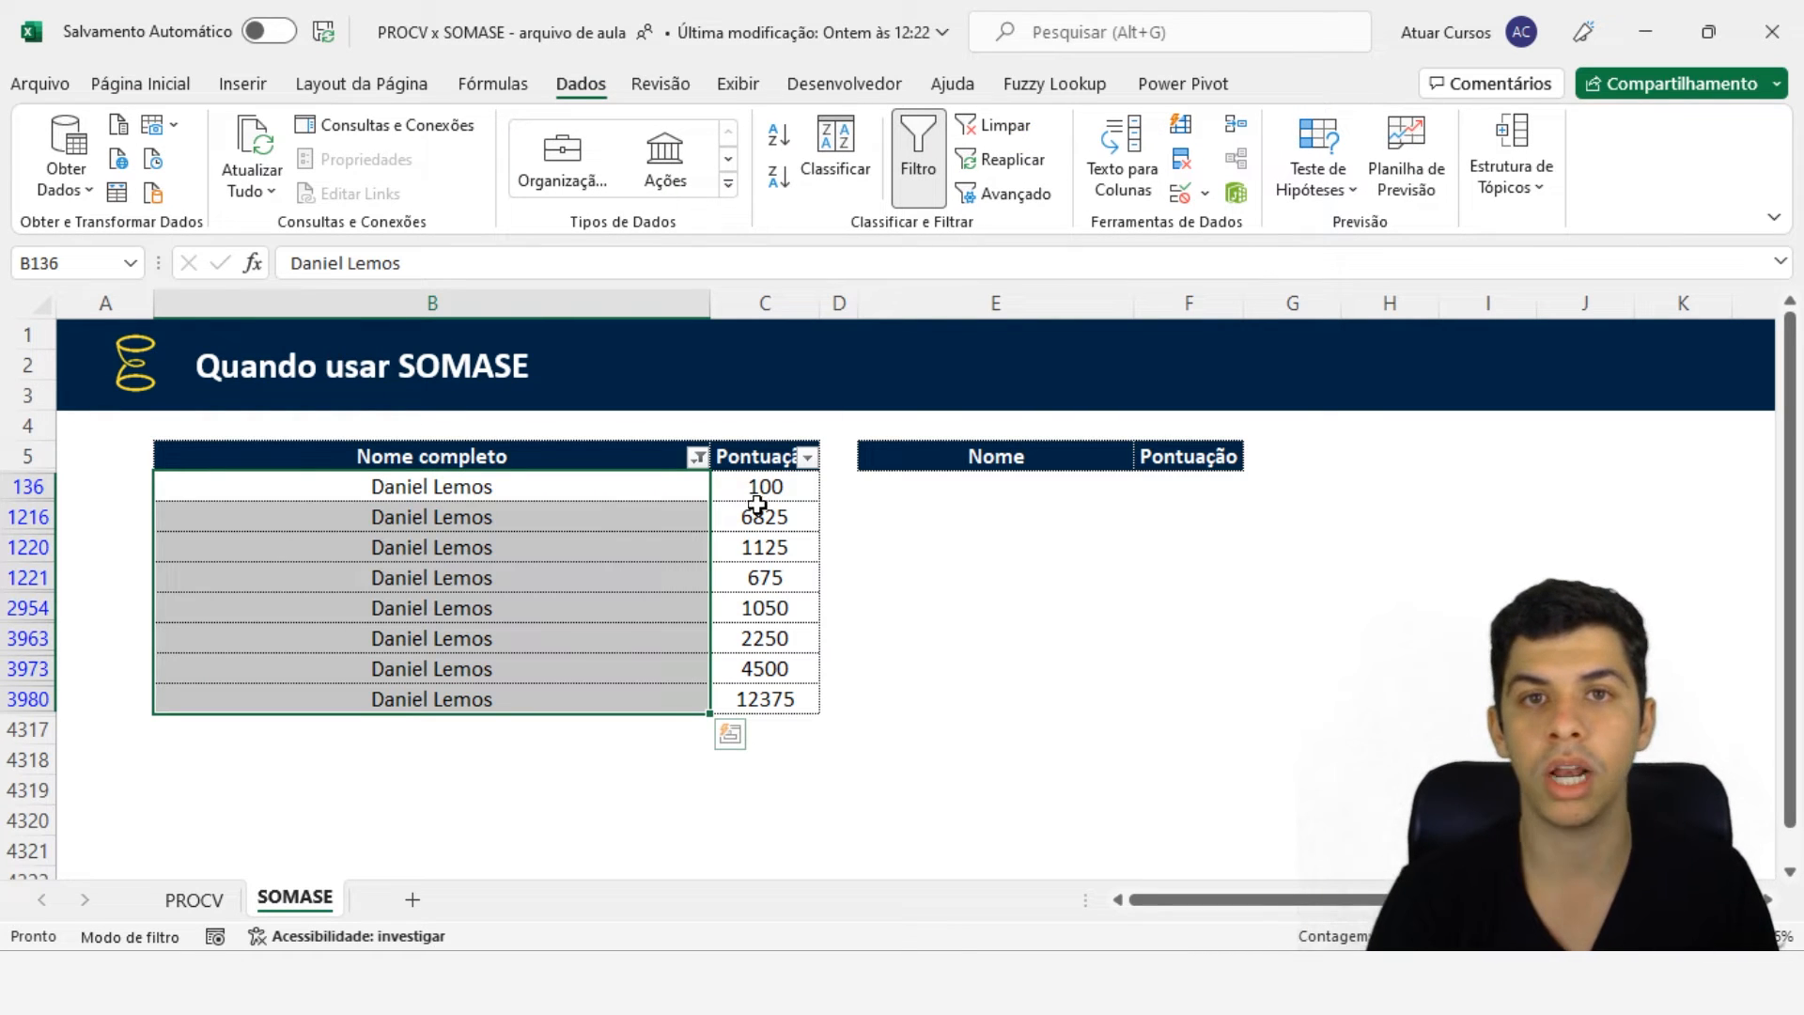
click(1002, 128)
click(967, 492)
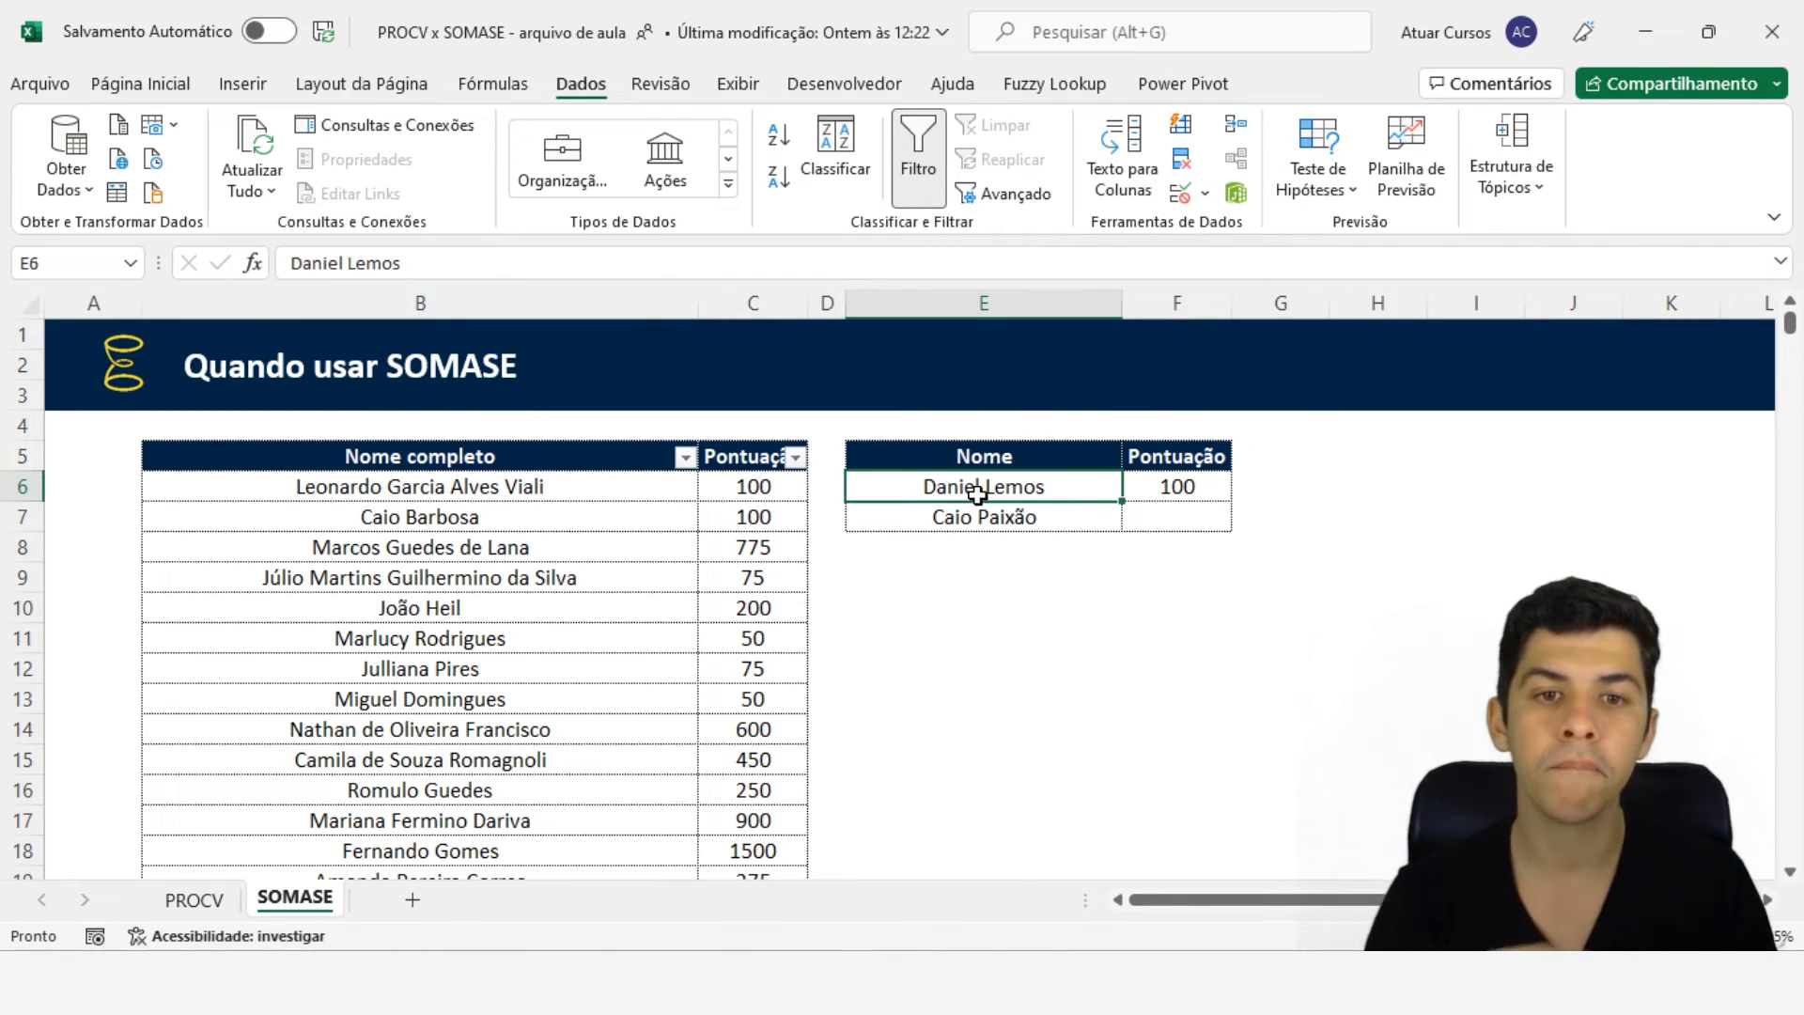
key(Right)
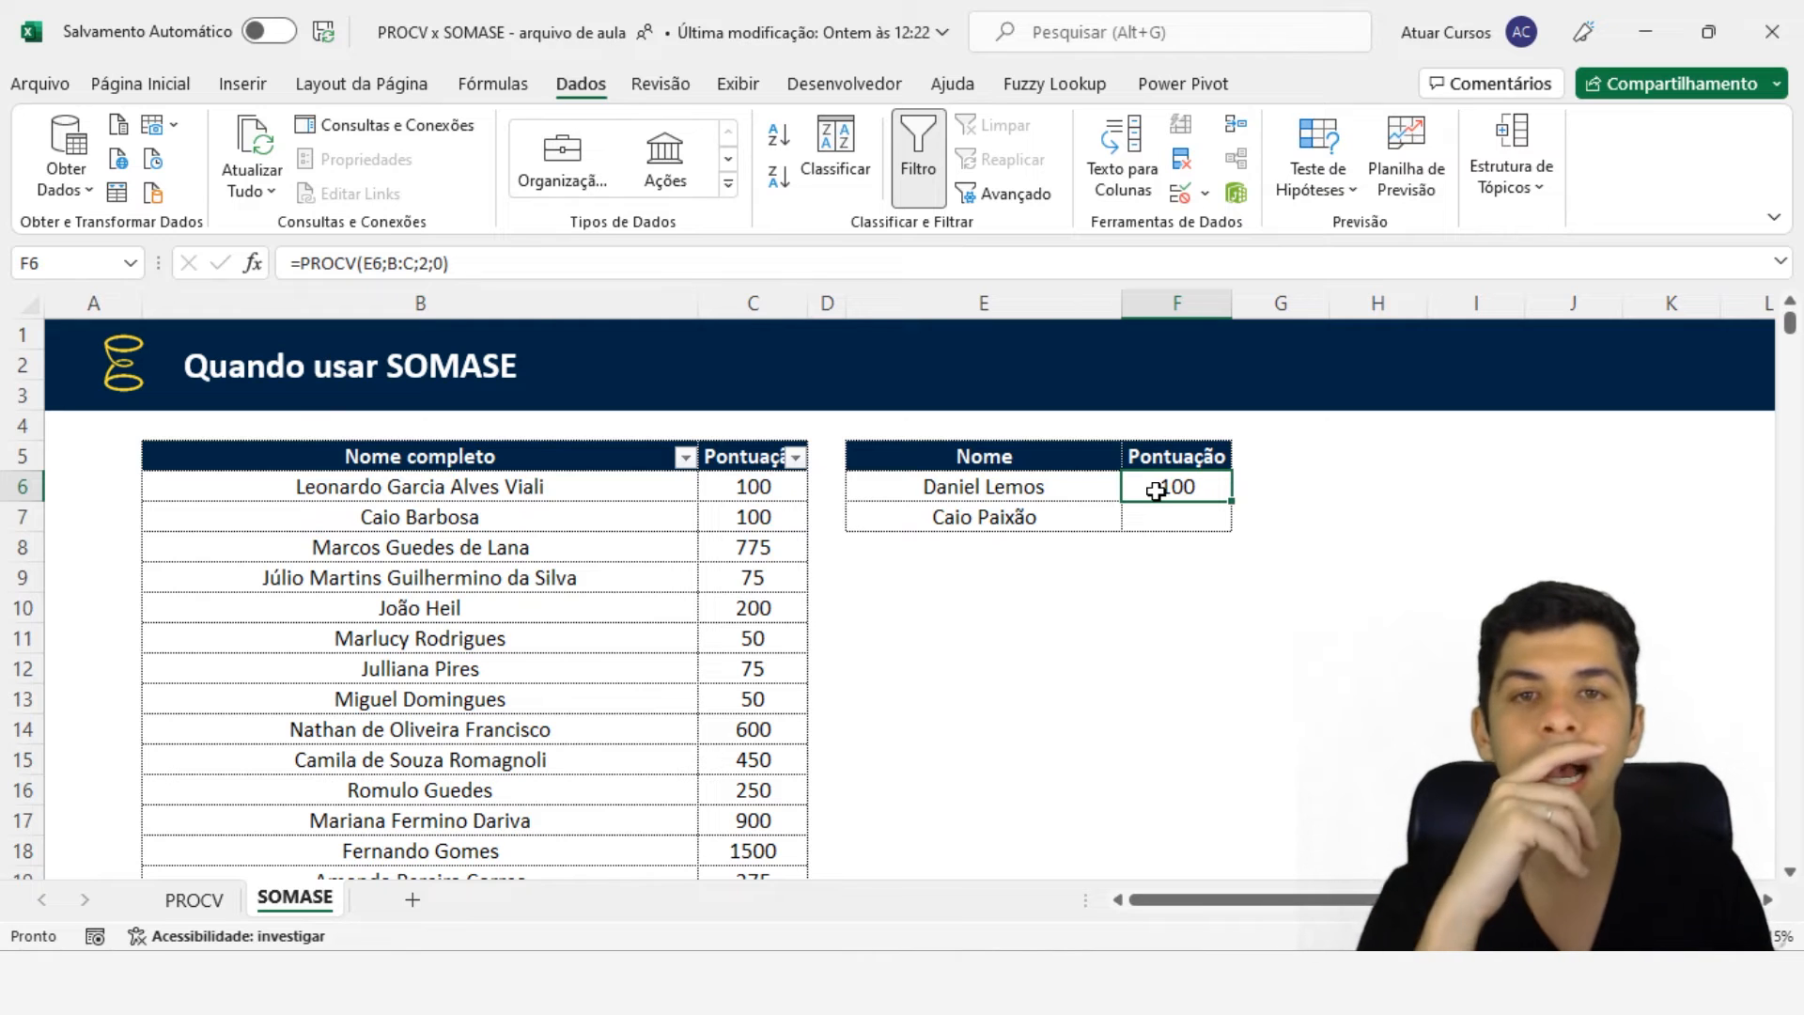
click(738, 584)
key(ctrl+z)
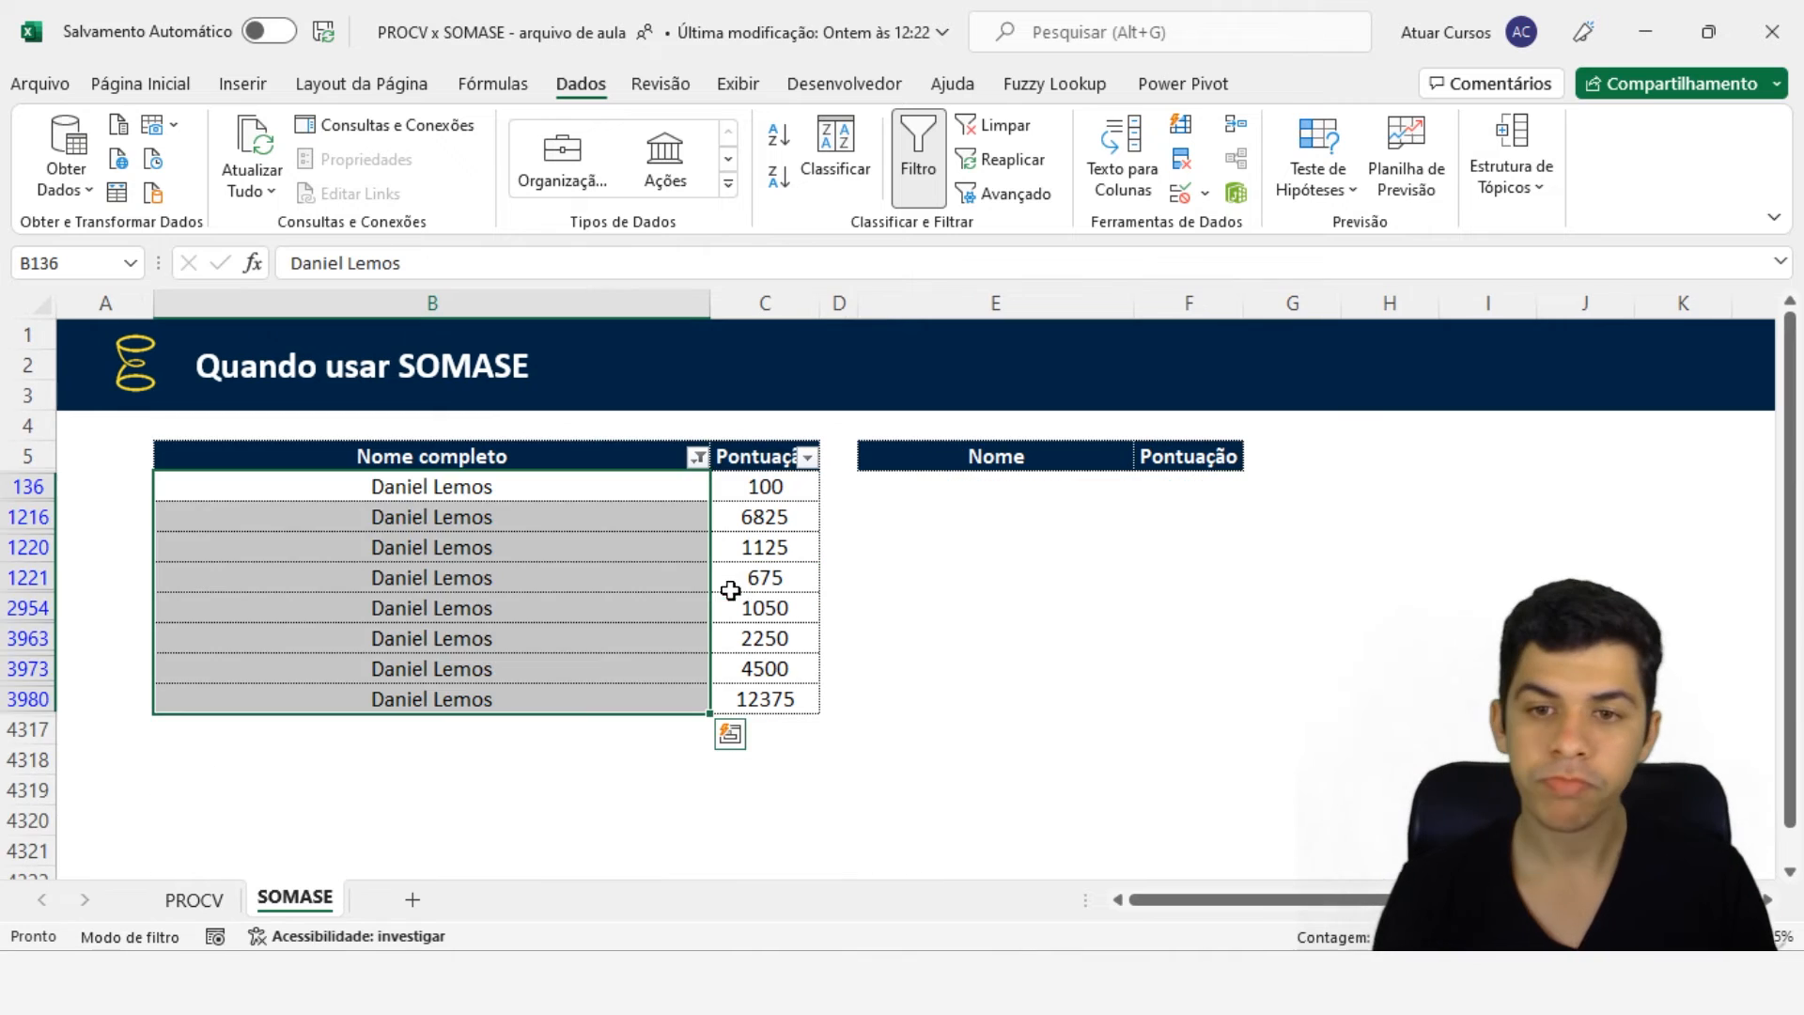
click(632, 541)
click(535, 489)
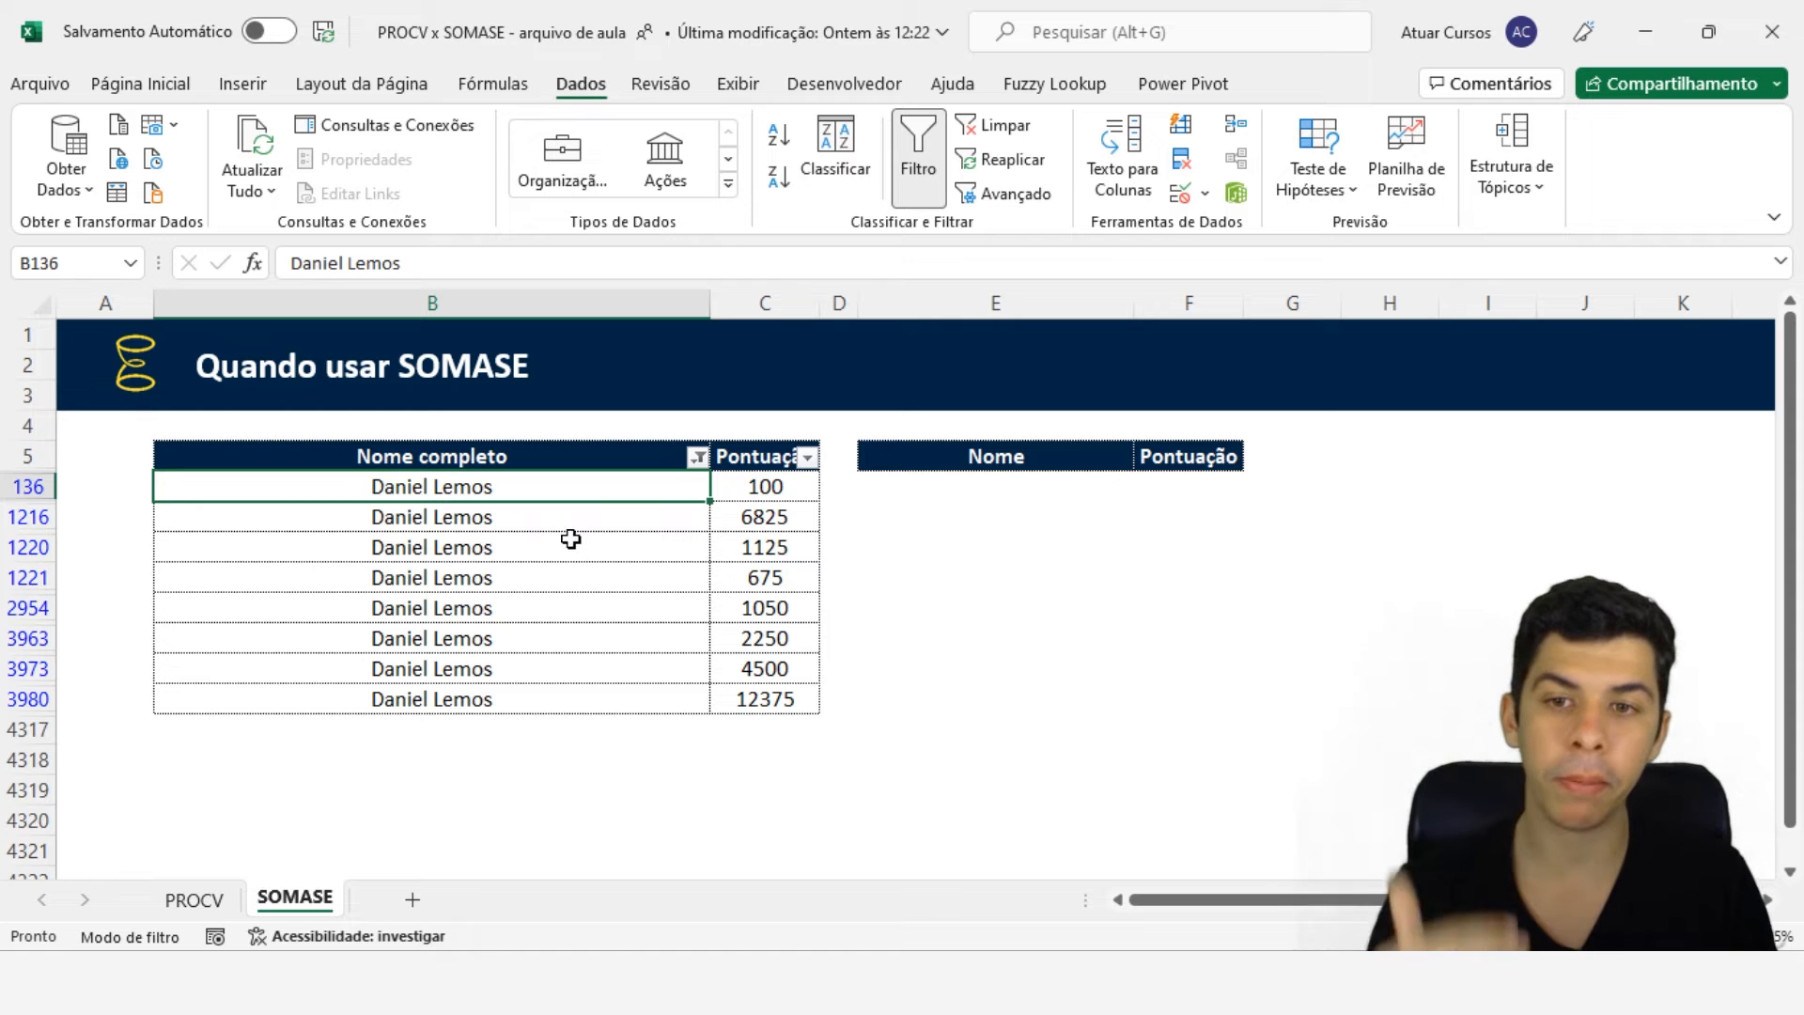
click(972, 486)
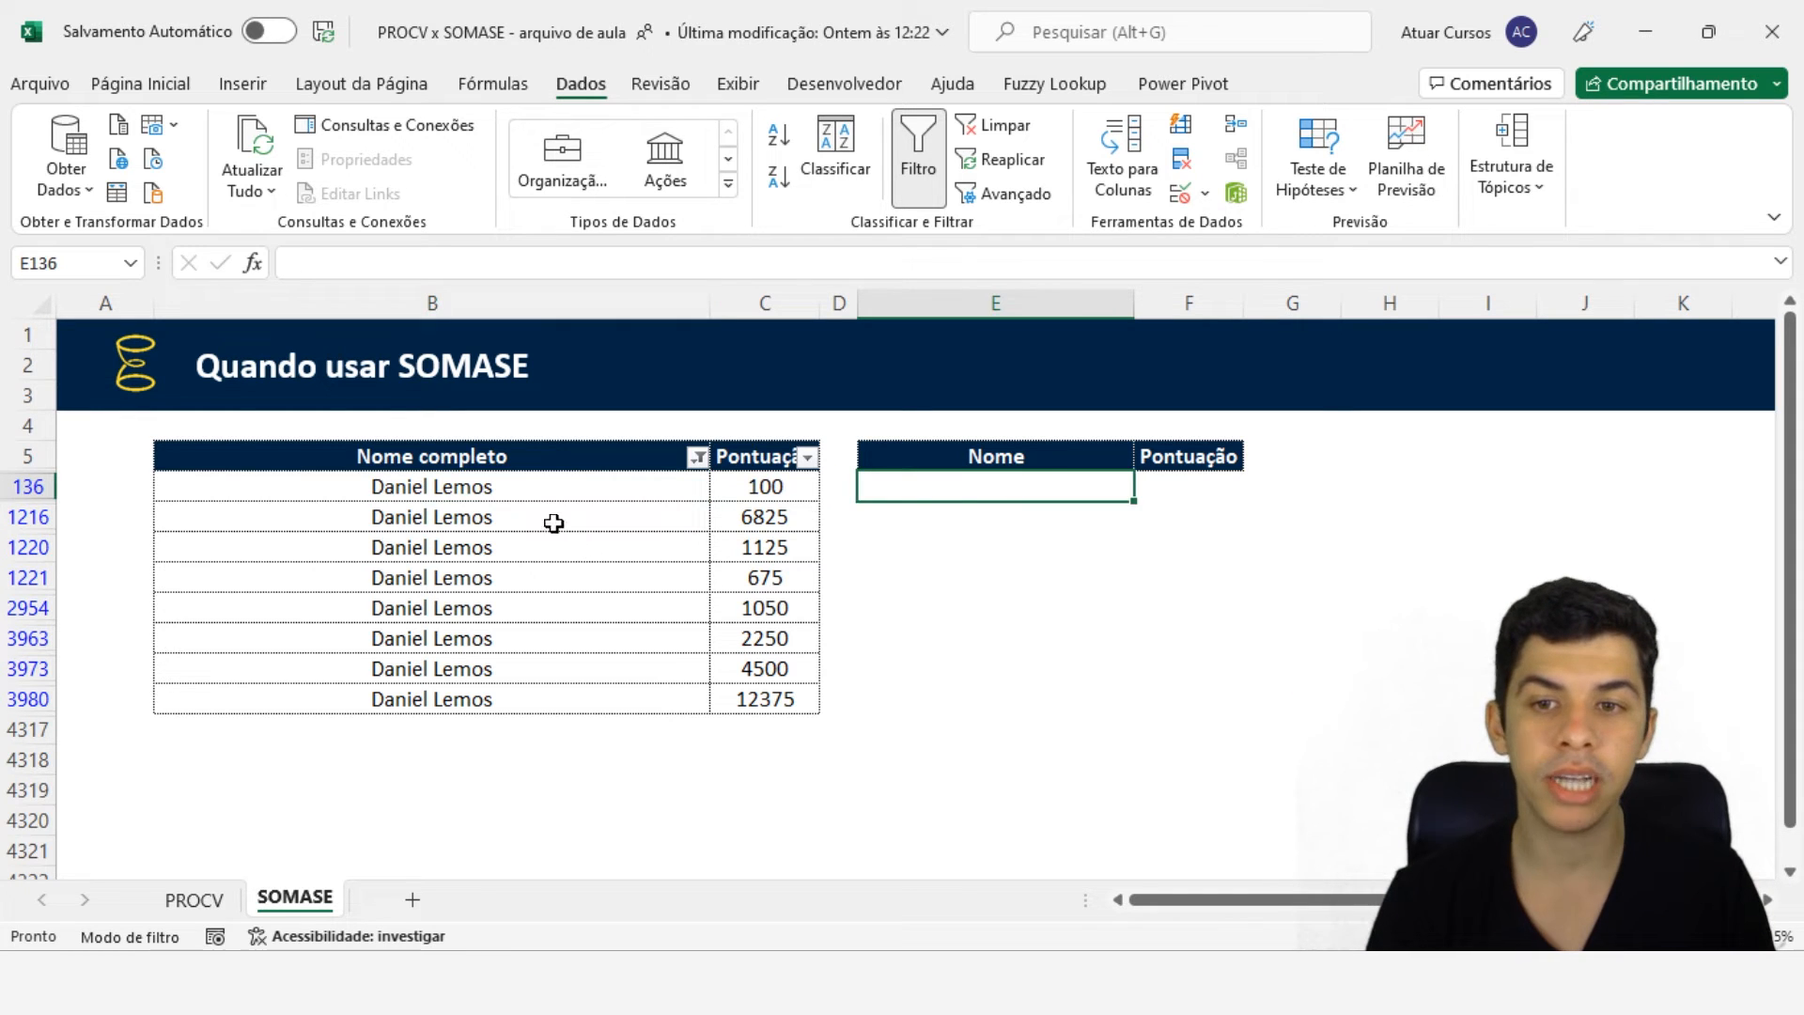
click(352, 505)
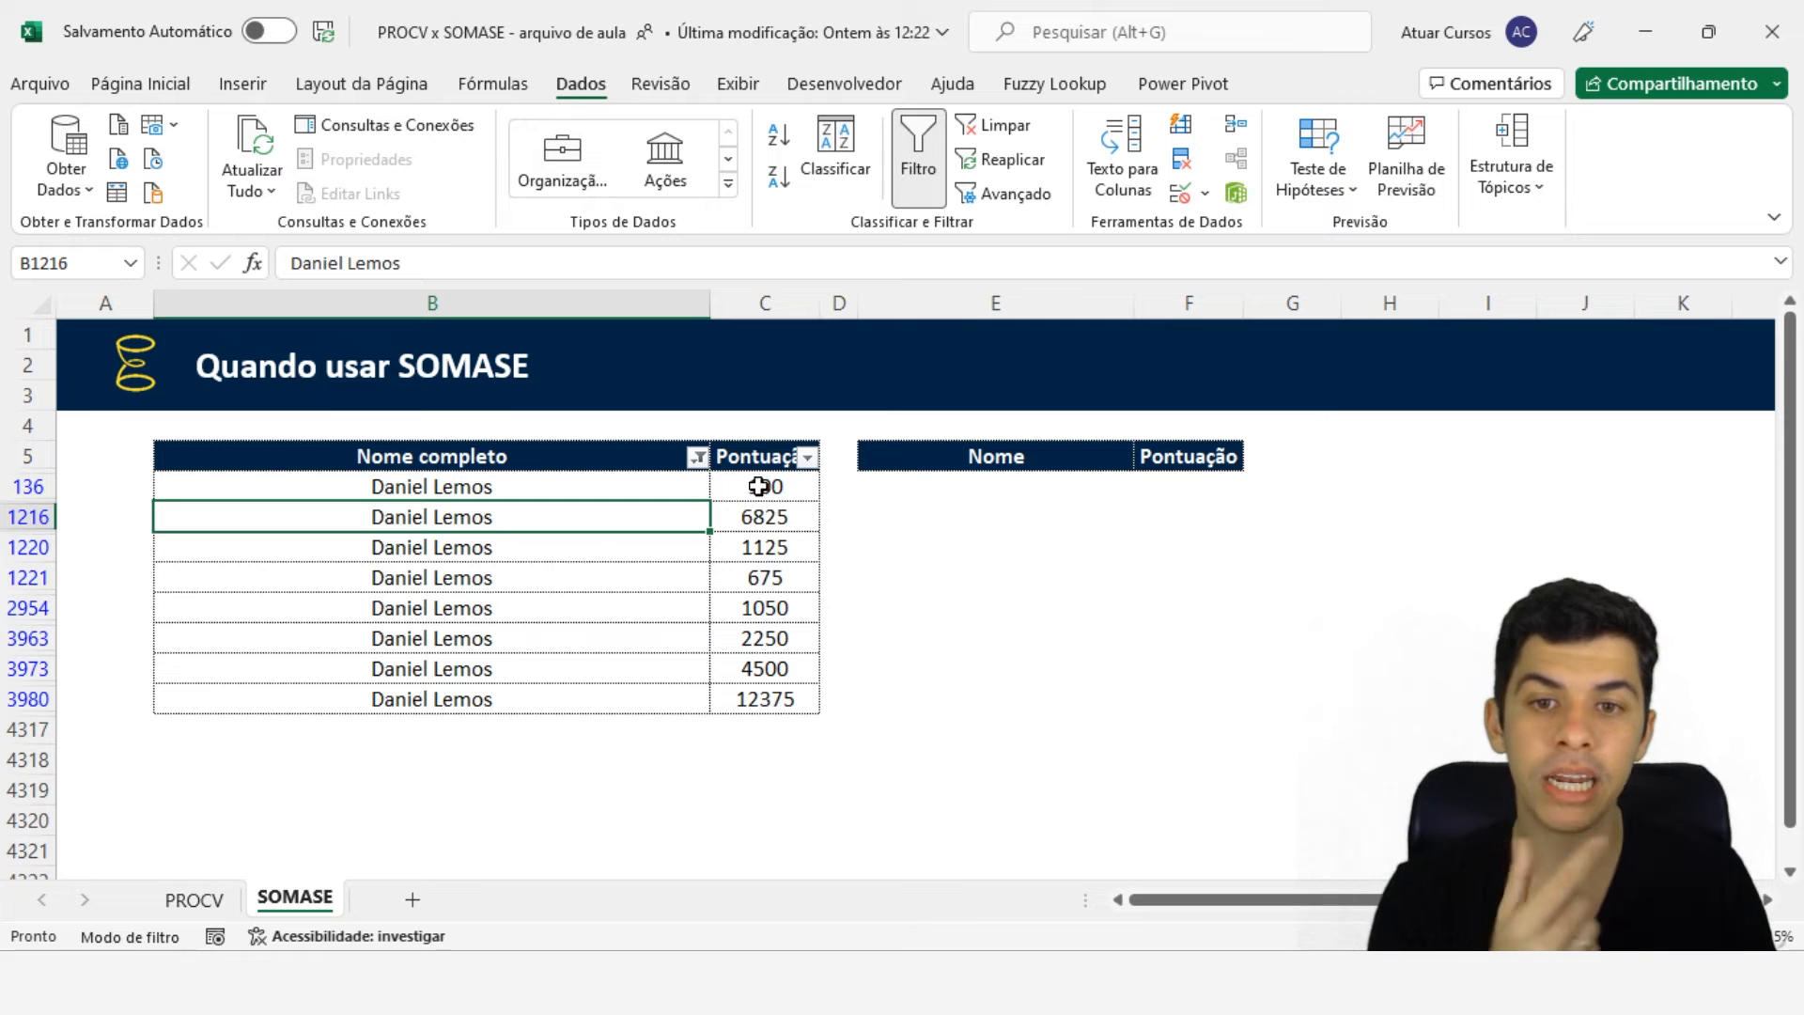
drag(764, 486, 779, 698)
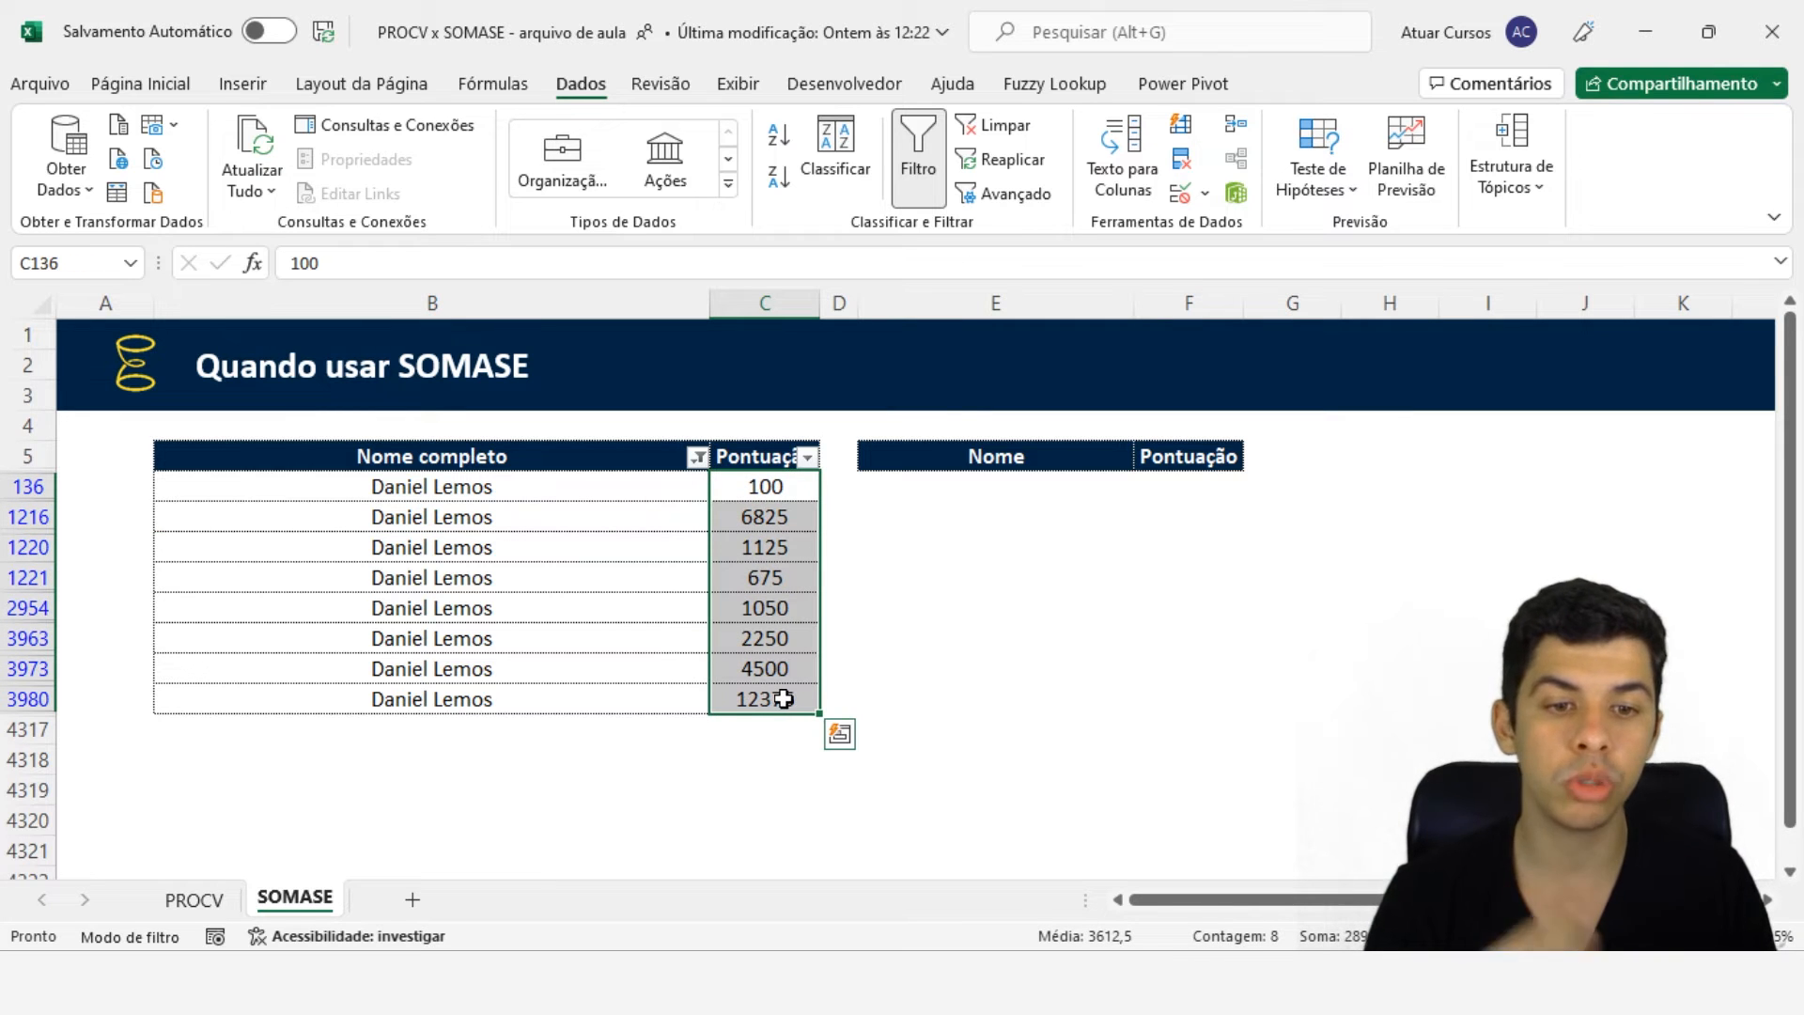
click(194, 899)
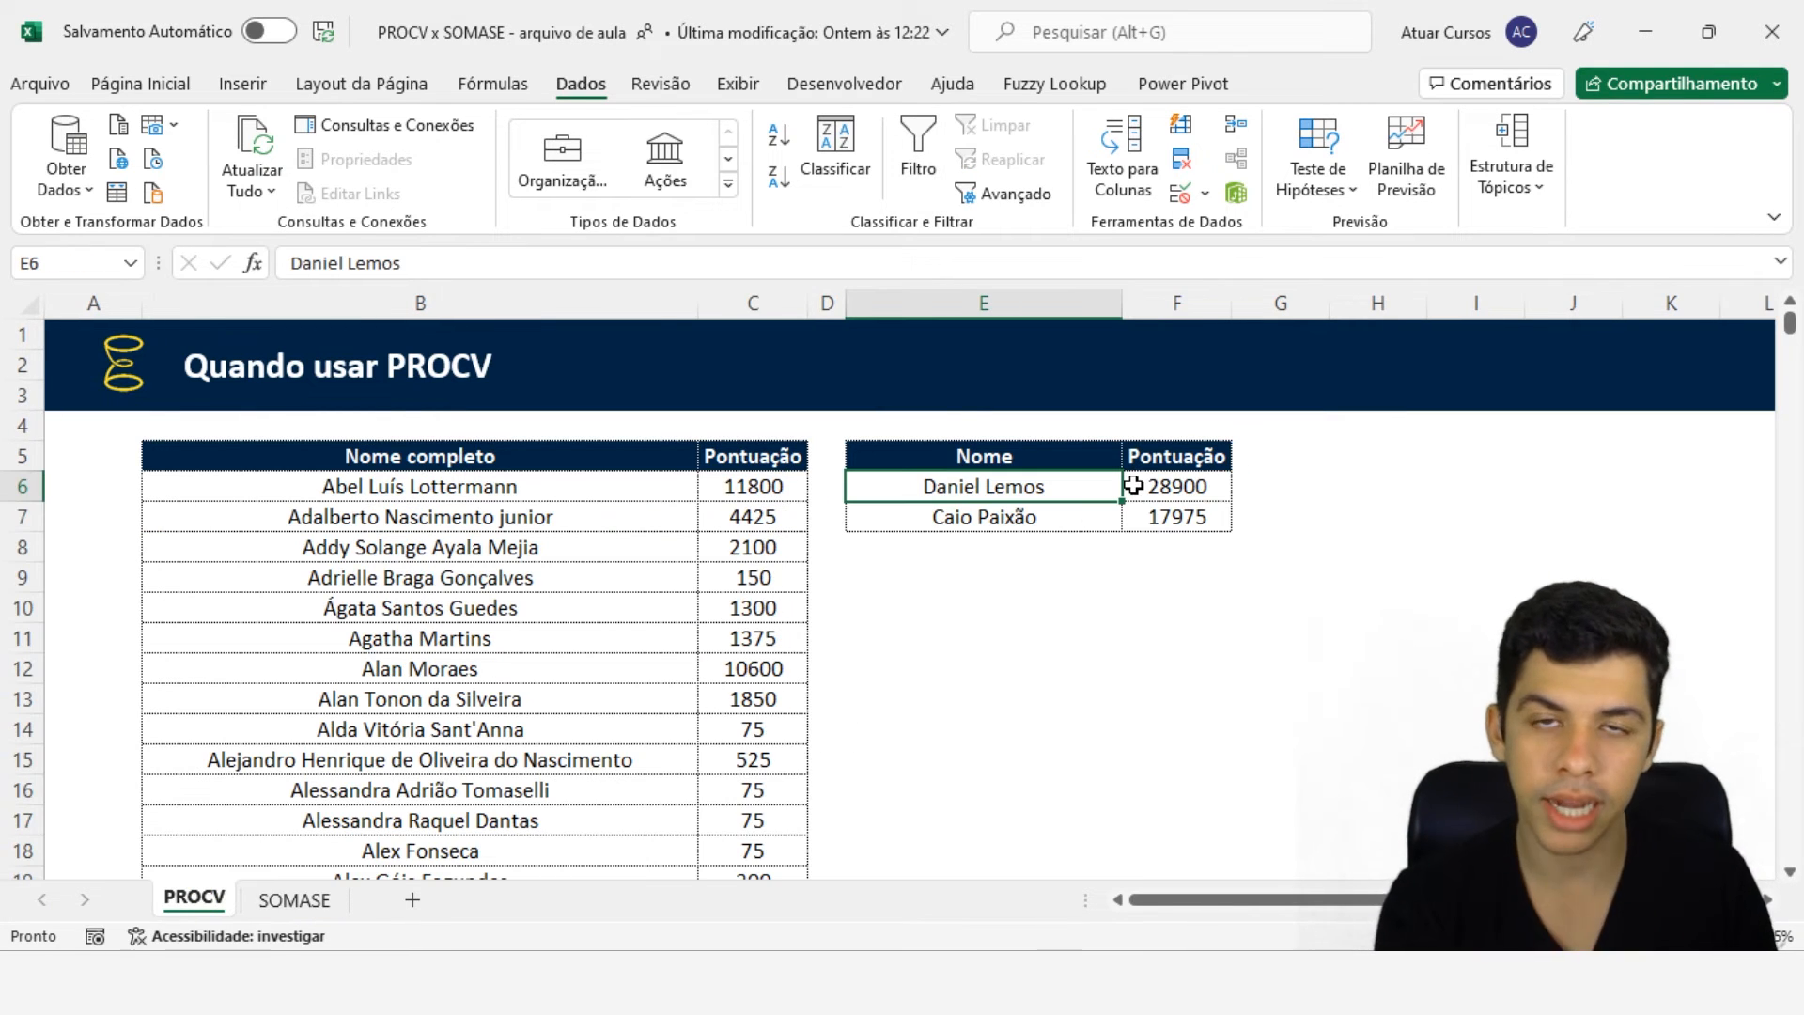
click(306, 902)
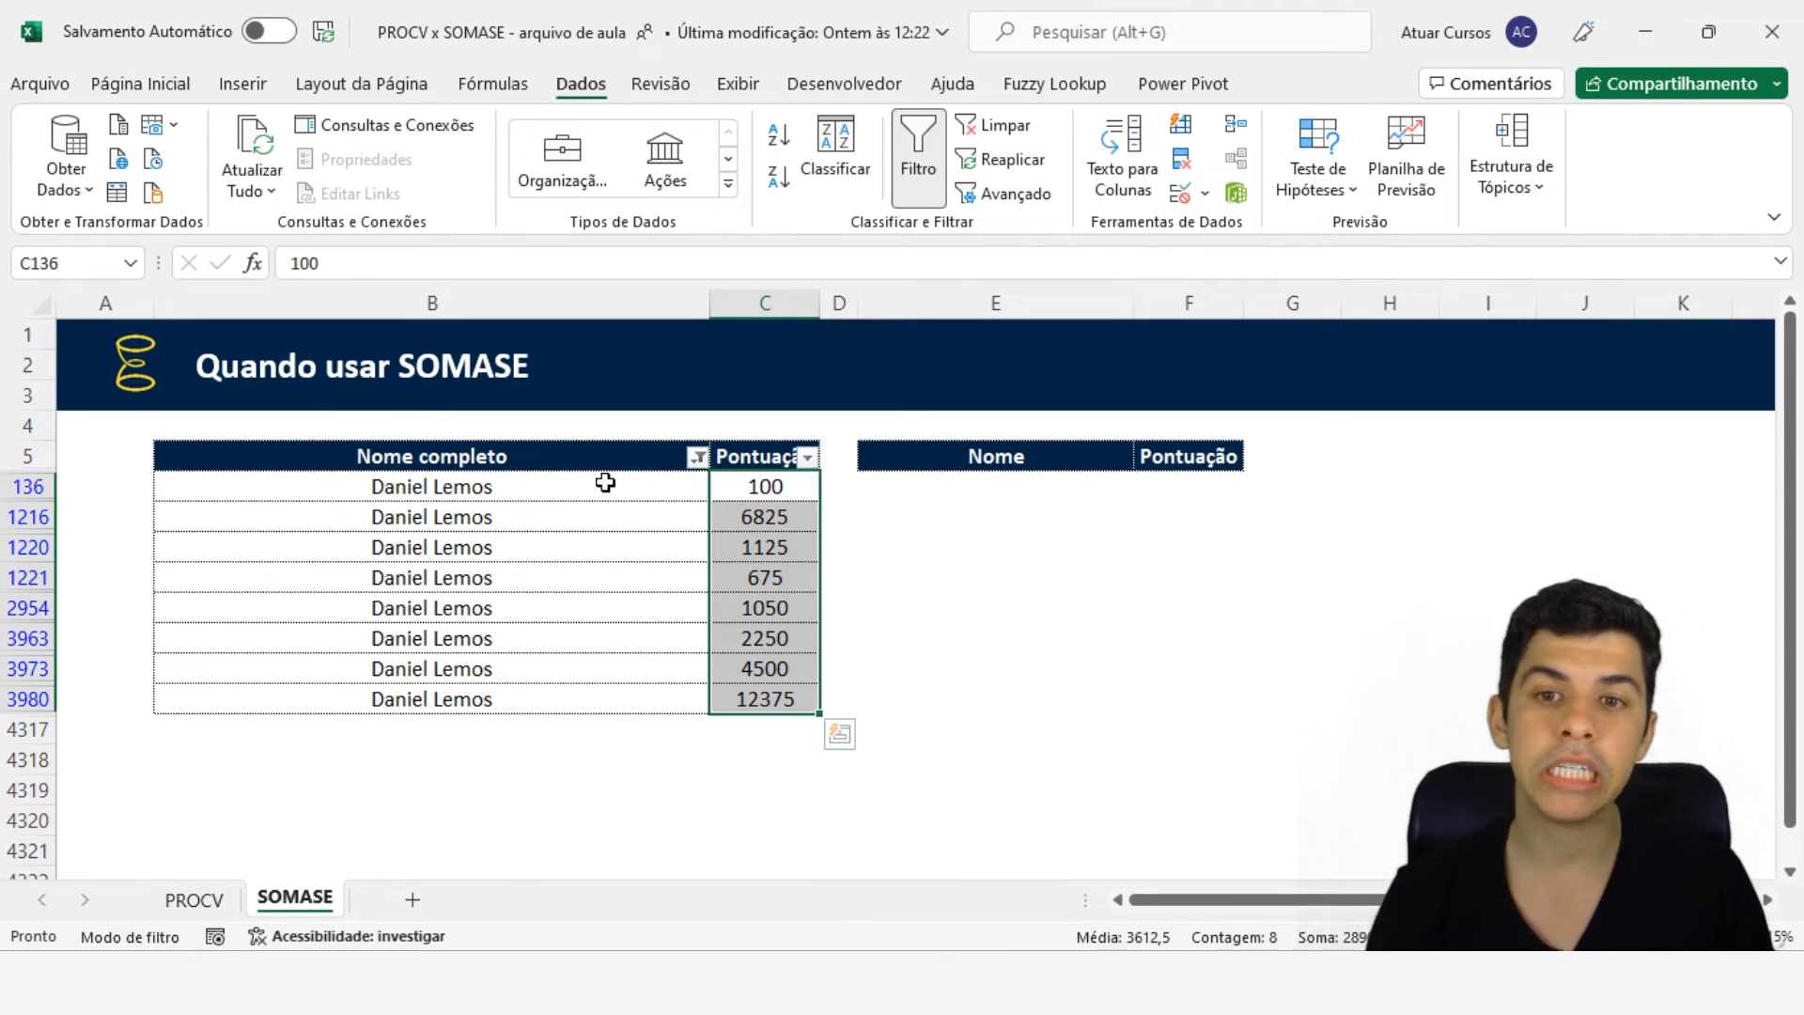
click(726, 486)
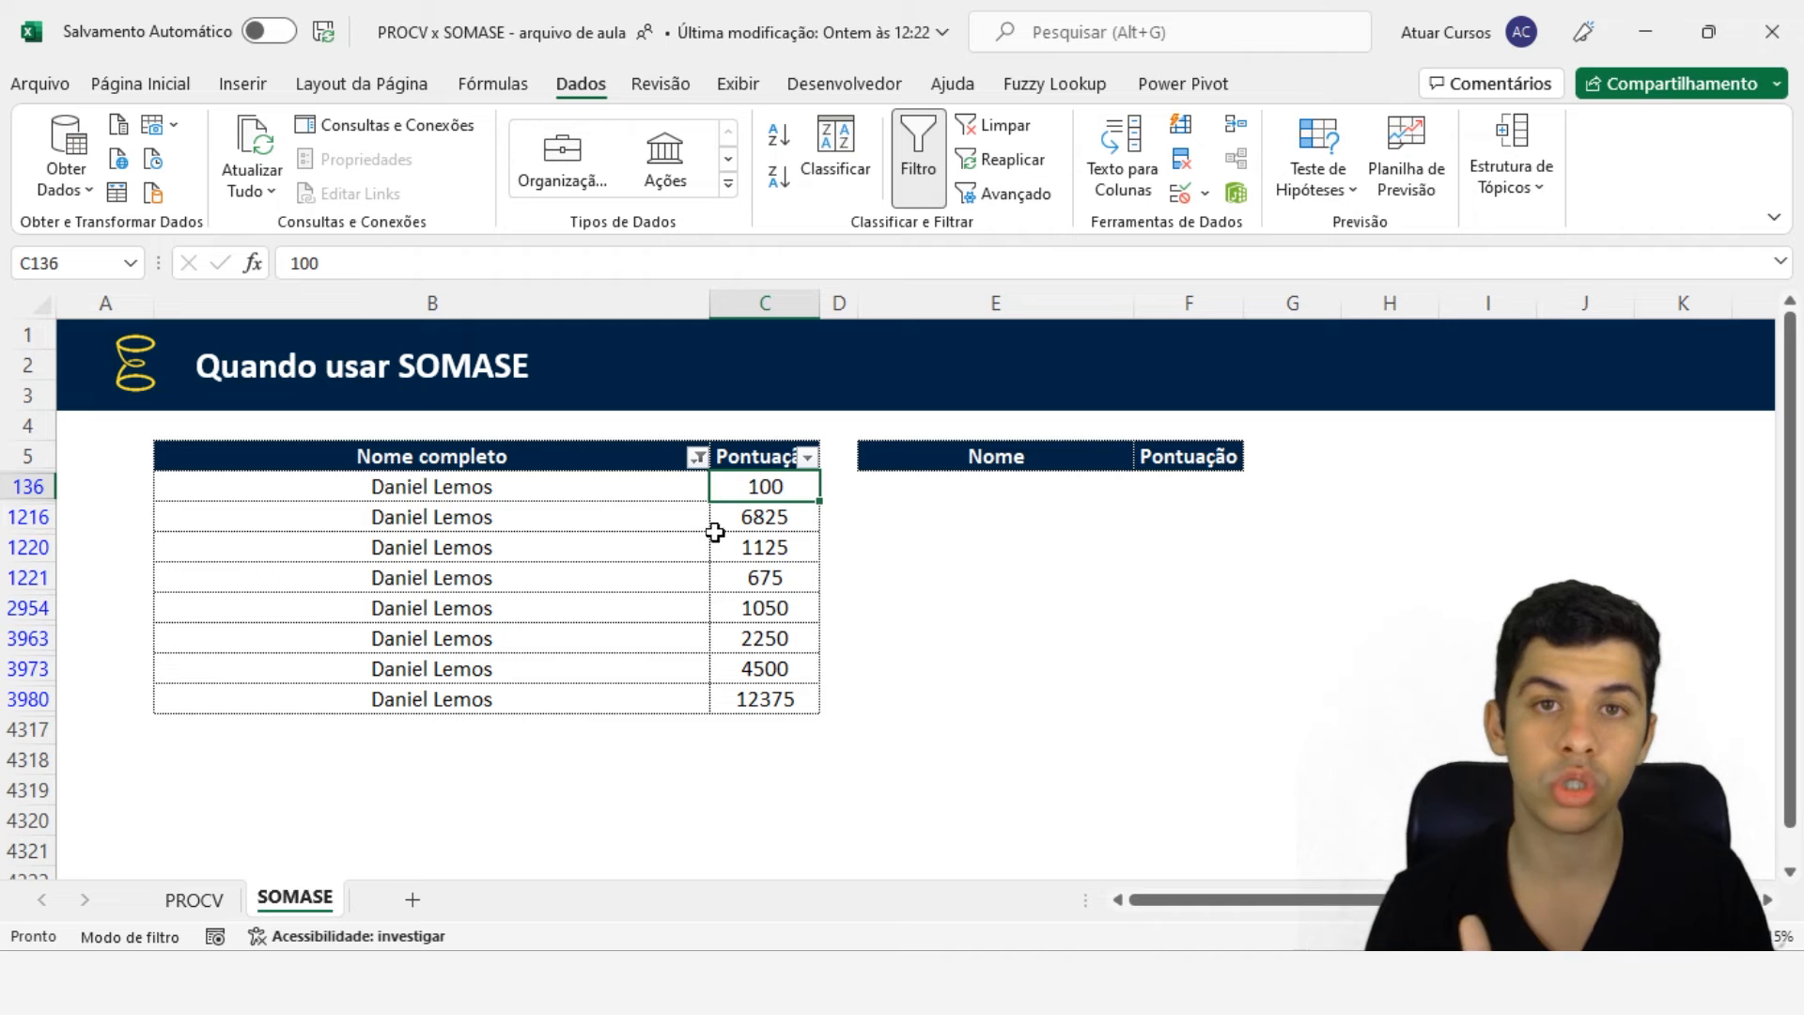
drag(699, 487, 729, 700)
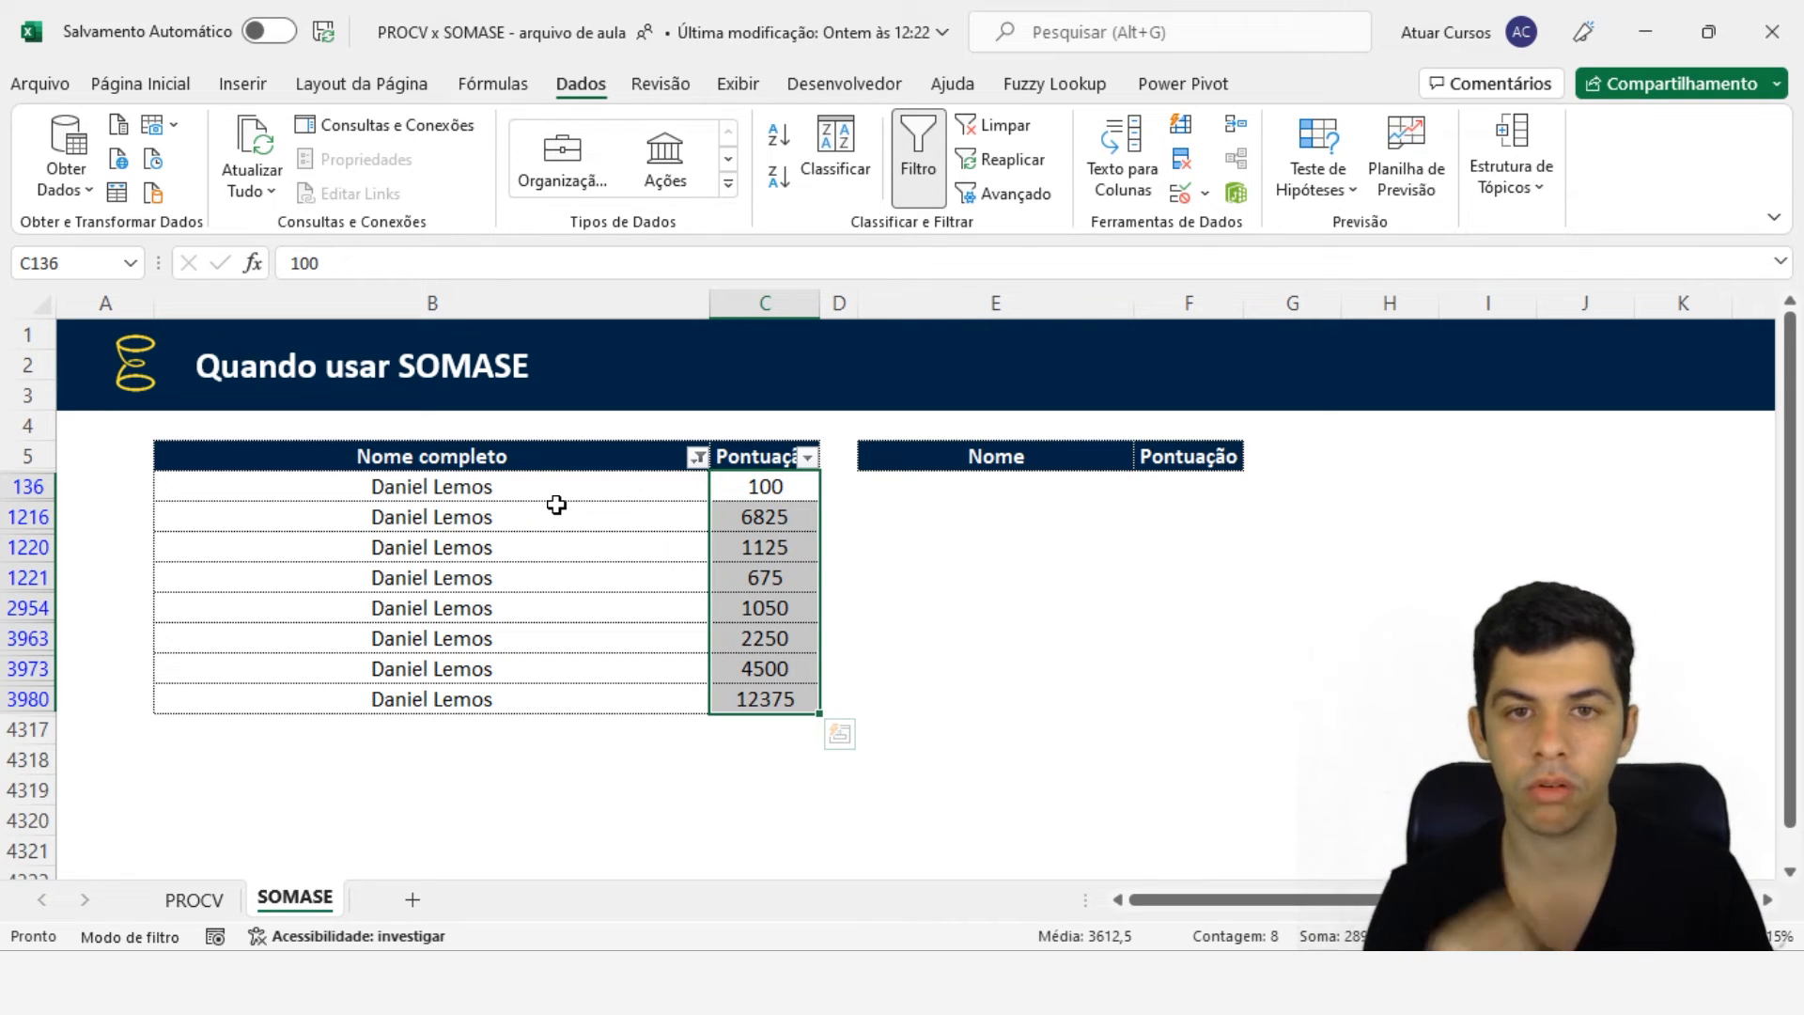
- Clear the table filter and delete the PROCV formula in F6 of the SOMASE sheet
click(992, 125)
click(1163, 487)
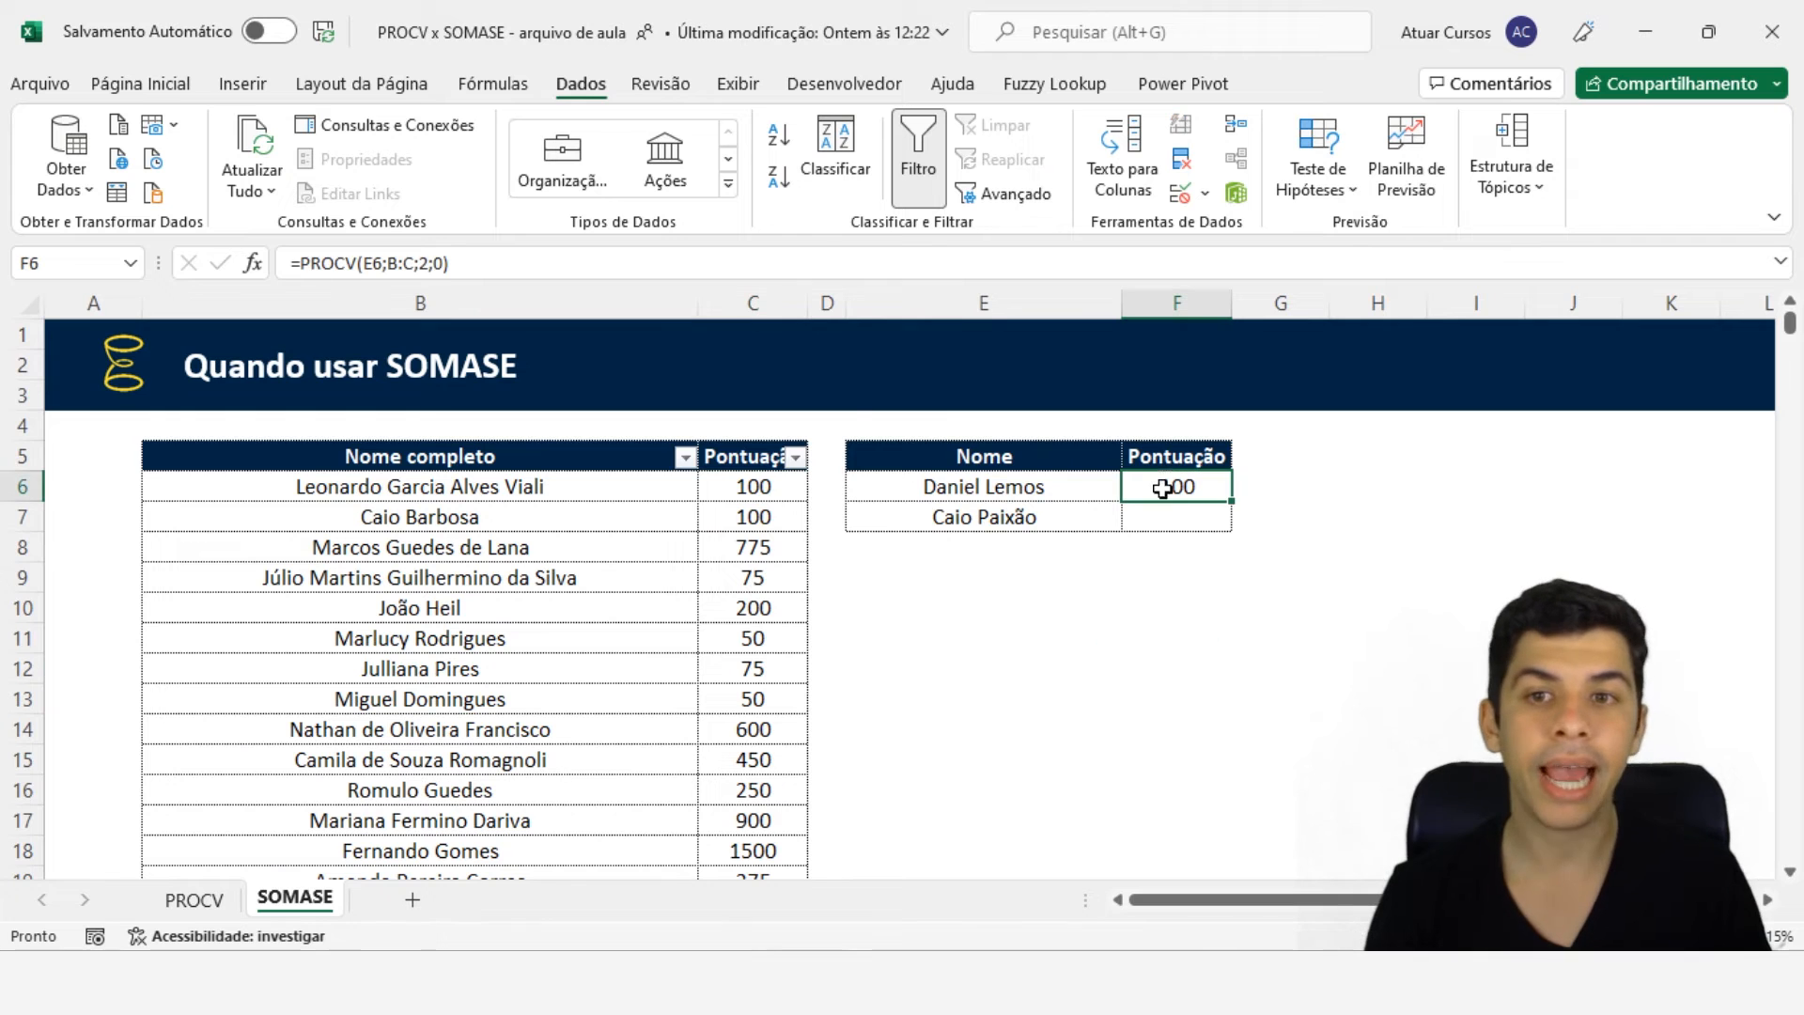
click(520, 261)
key(Escape)
key(Delete)
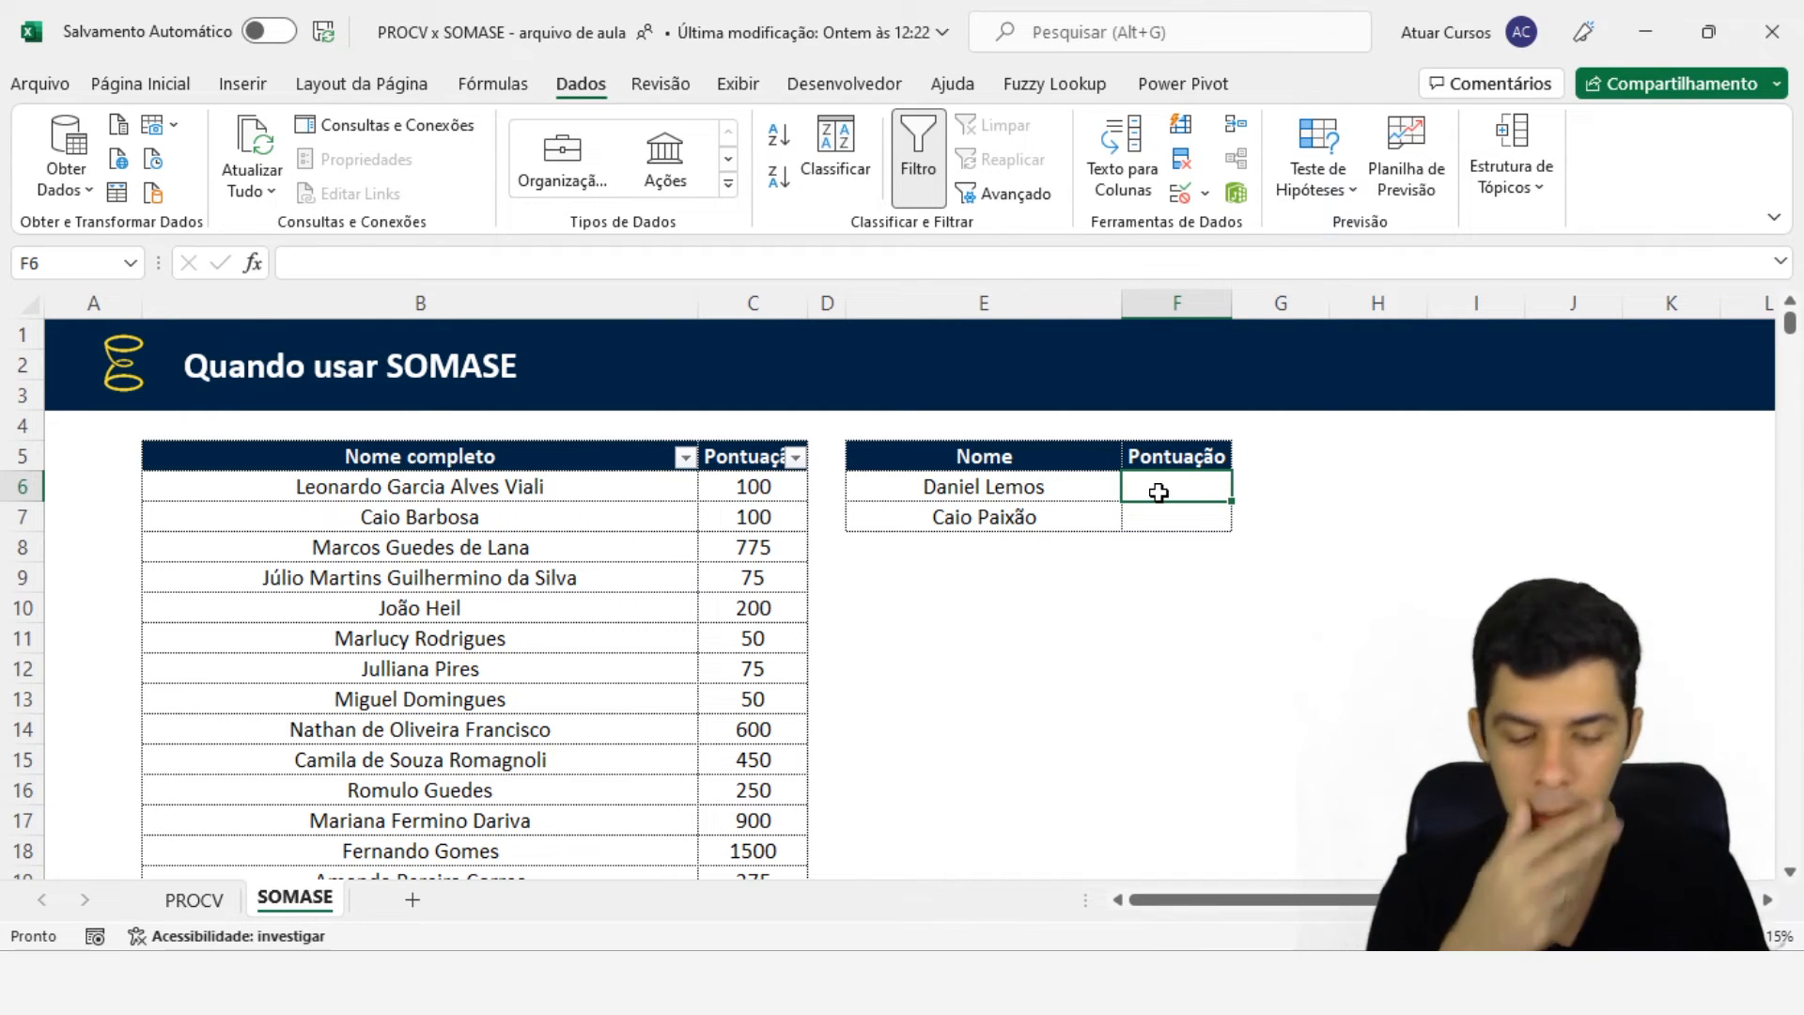
text(=spo)
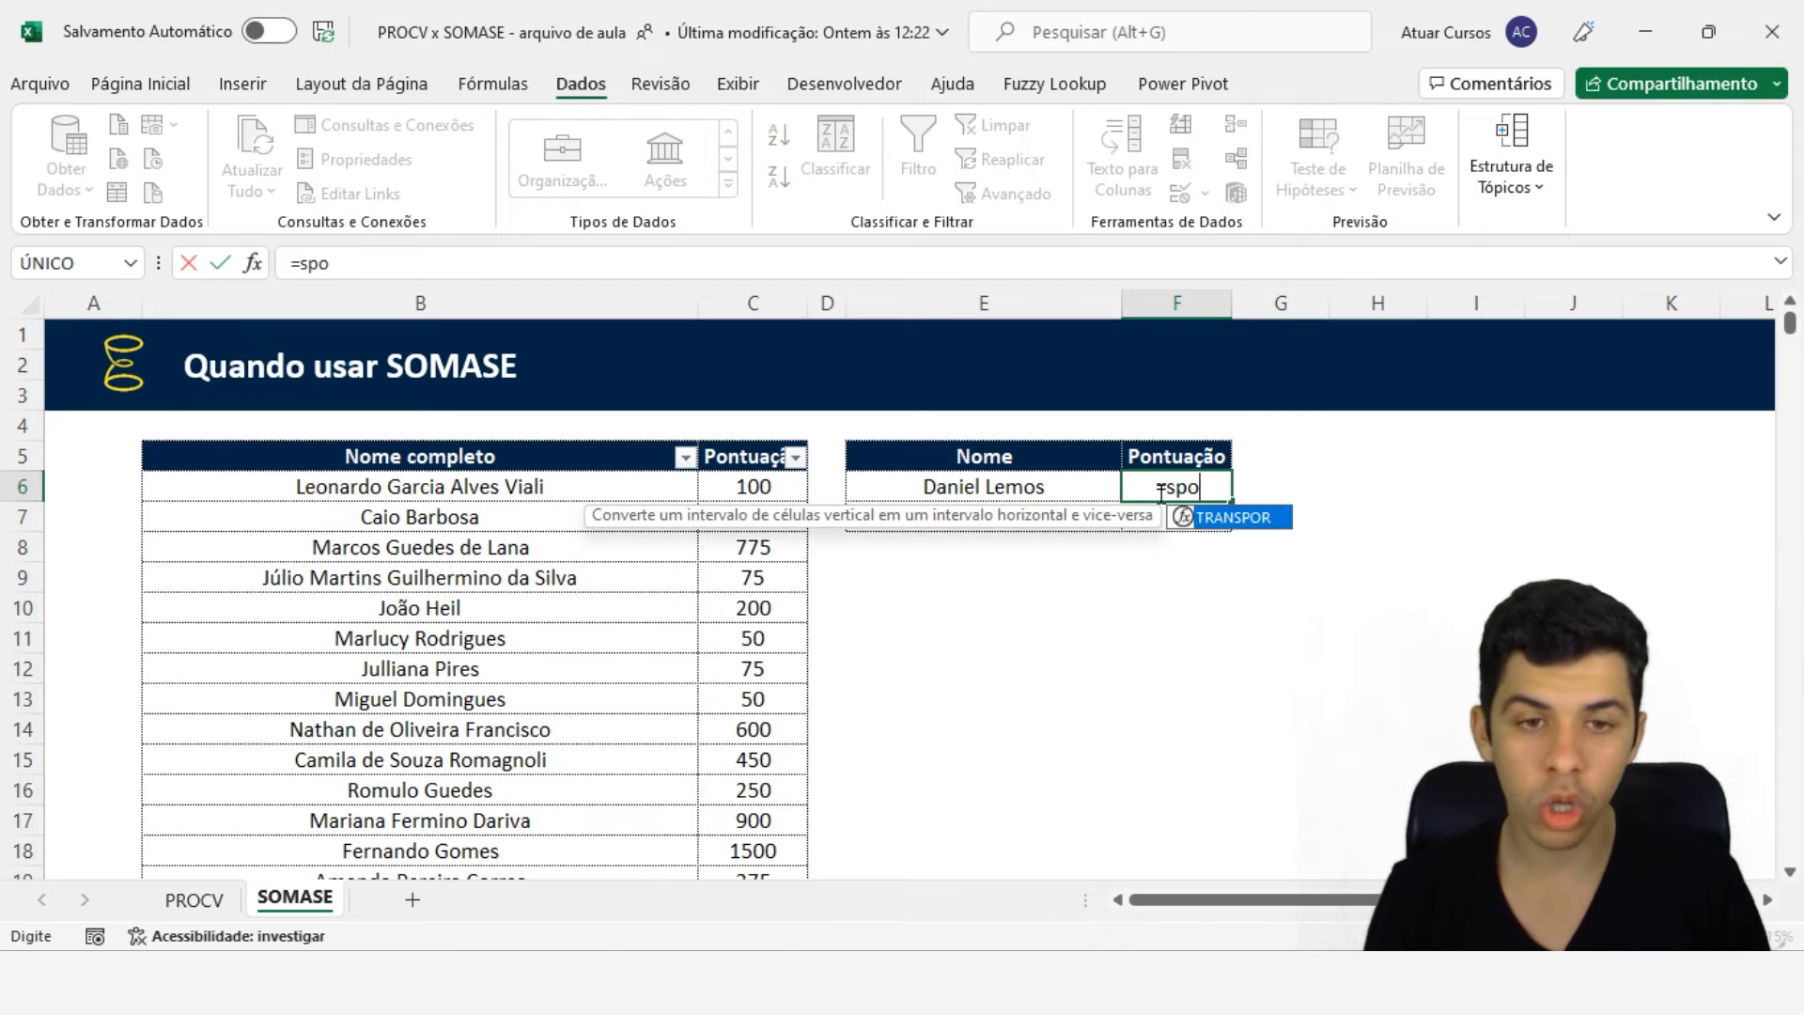
key(BackSpace)
key(BackSpace)
text(omas)
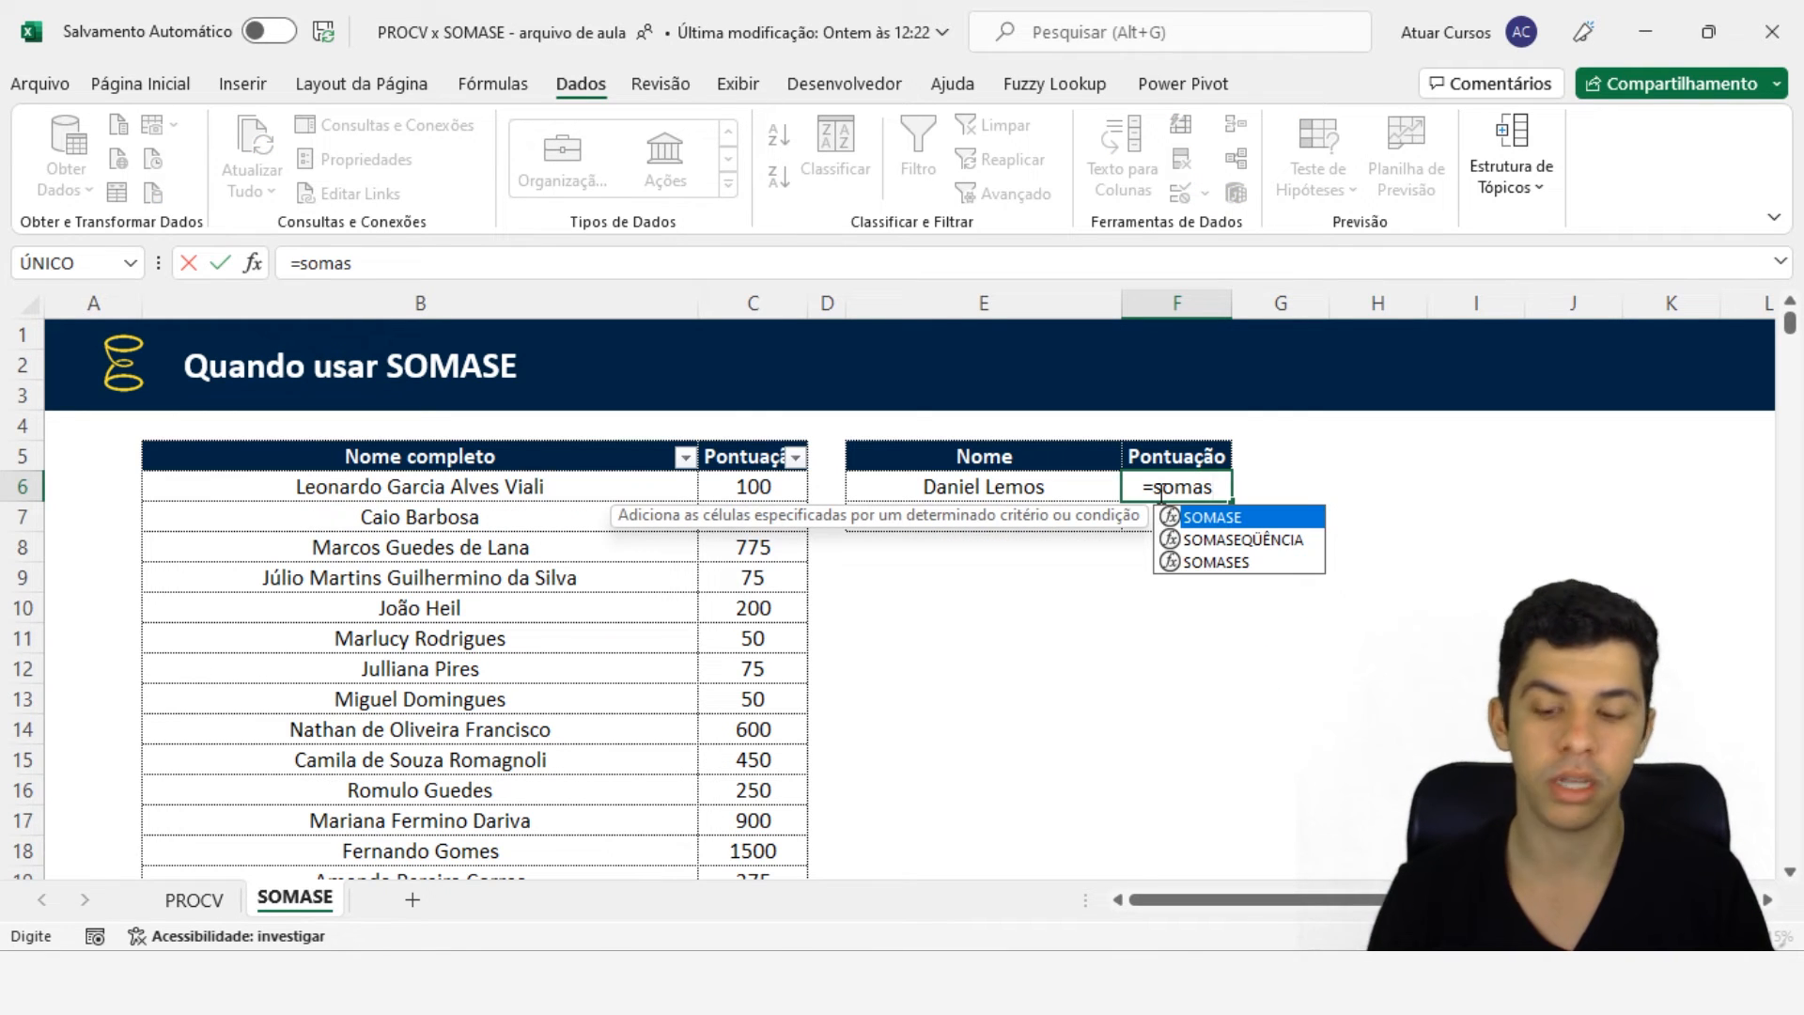
text(e)
key(Tab)
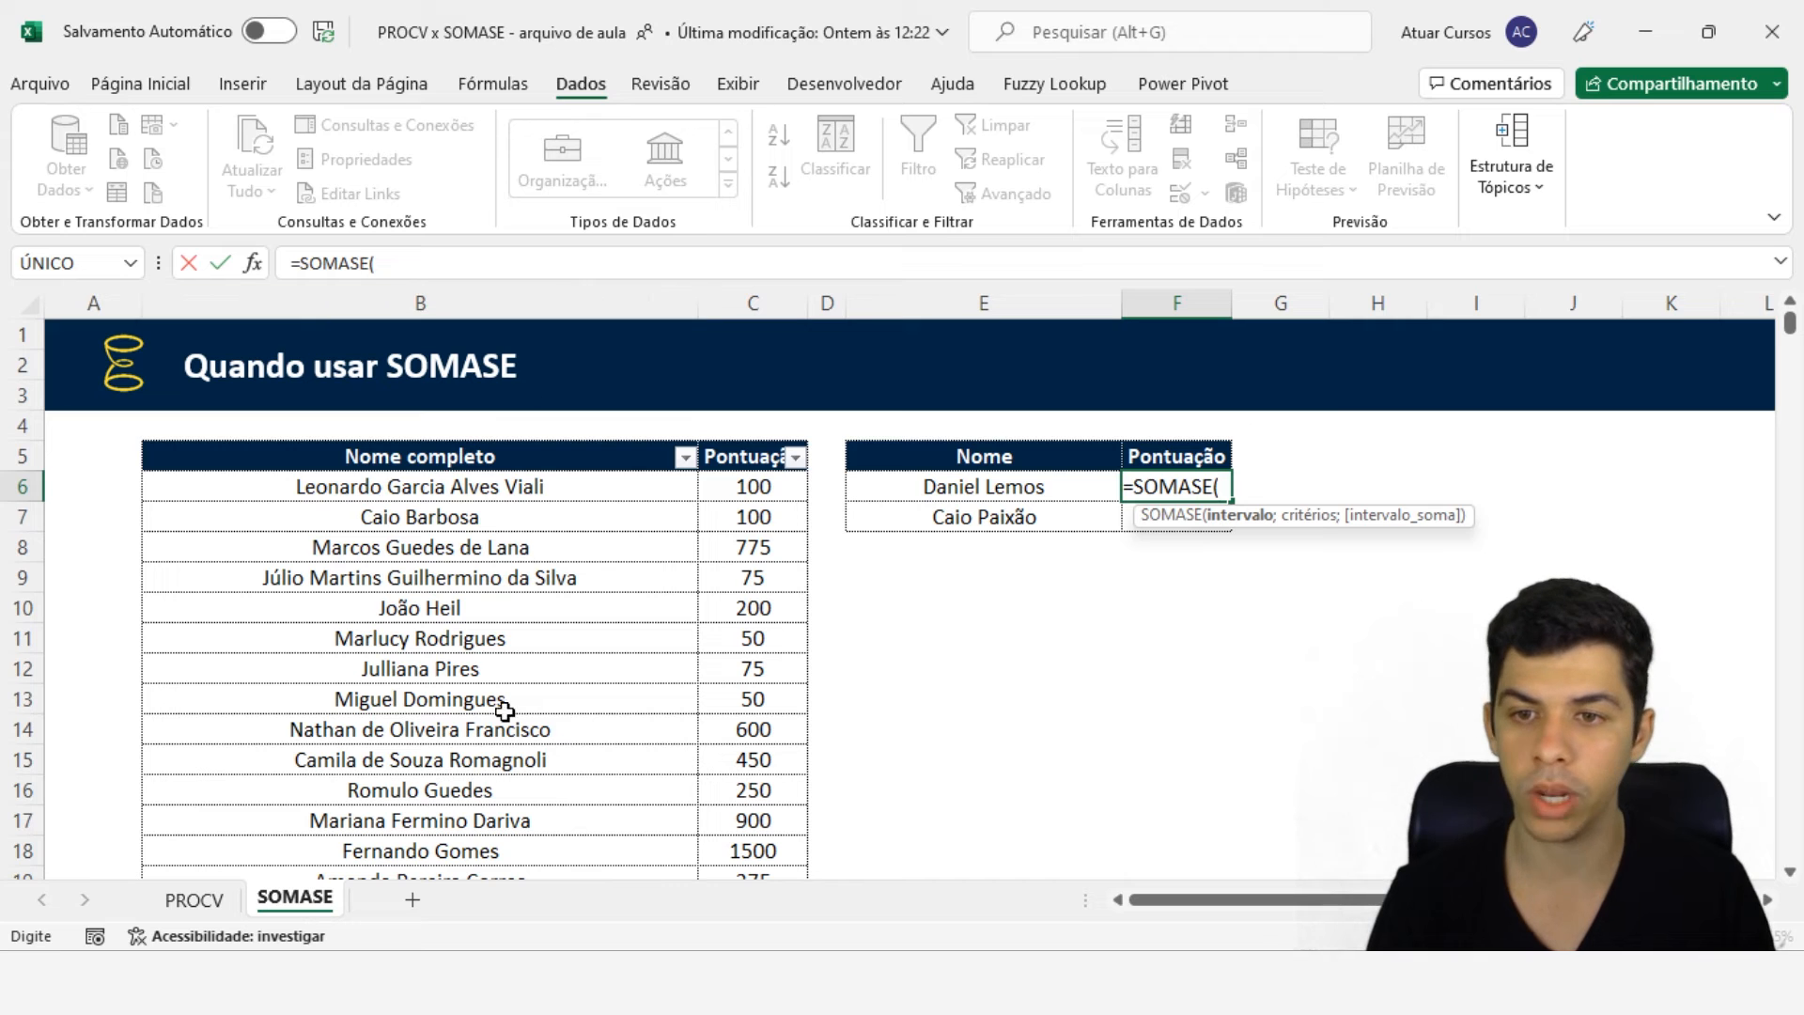
click(473, 299)
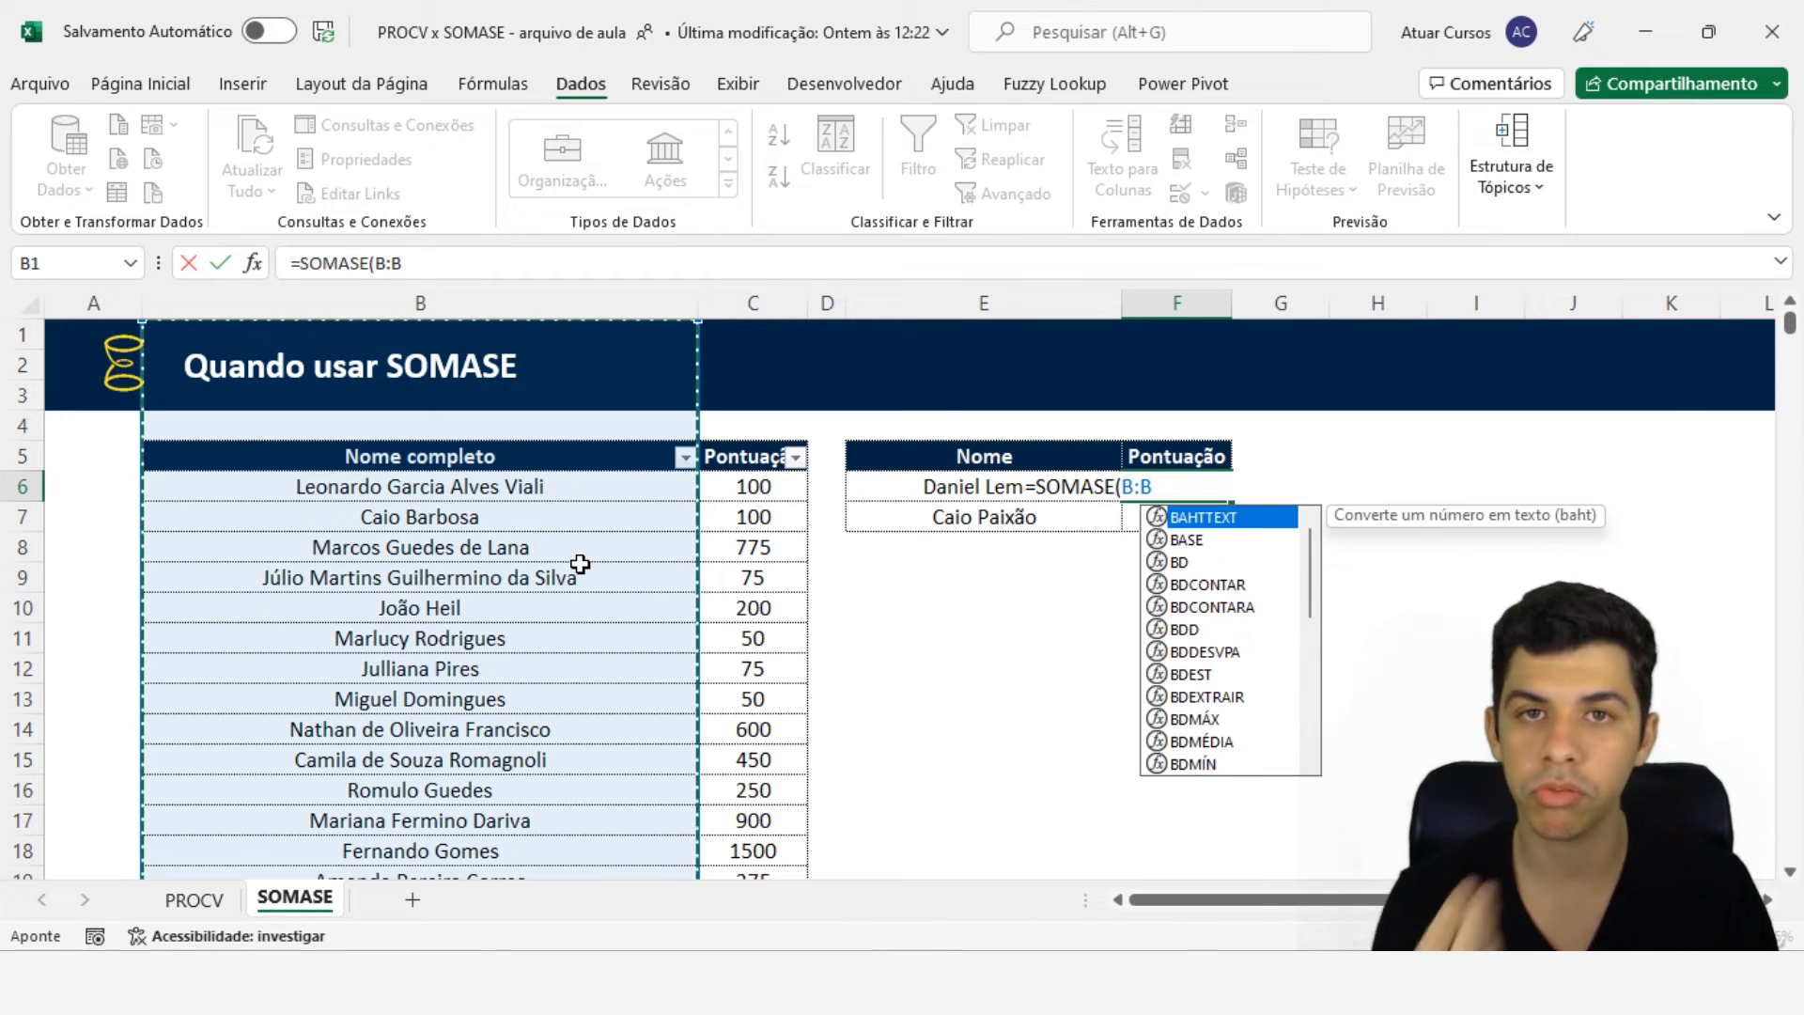
text(;)
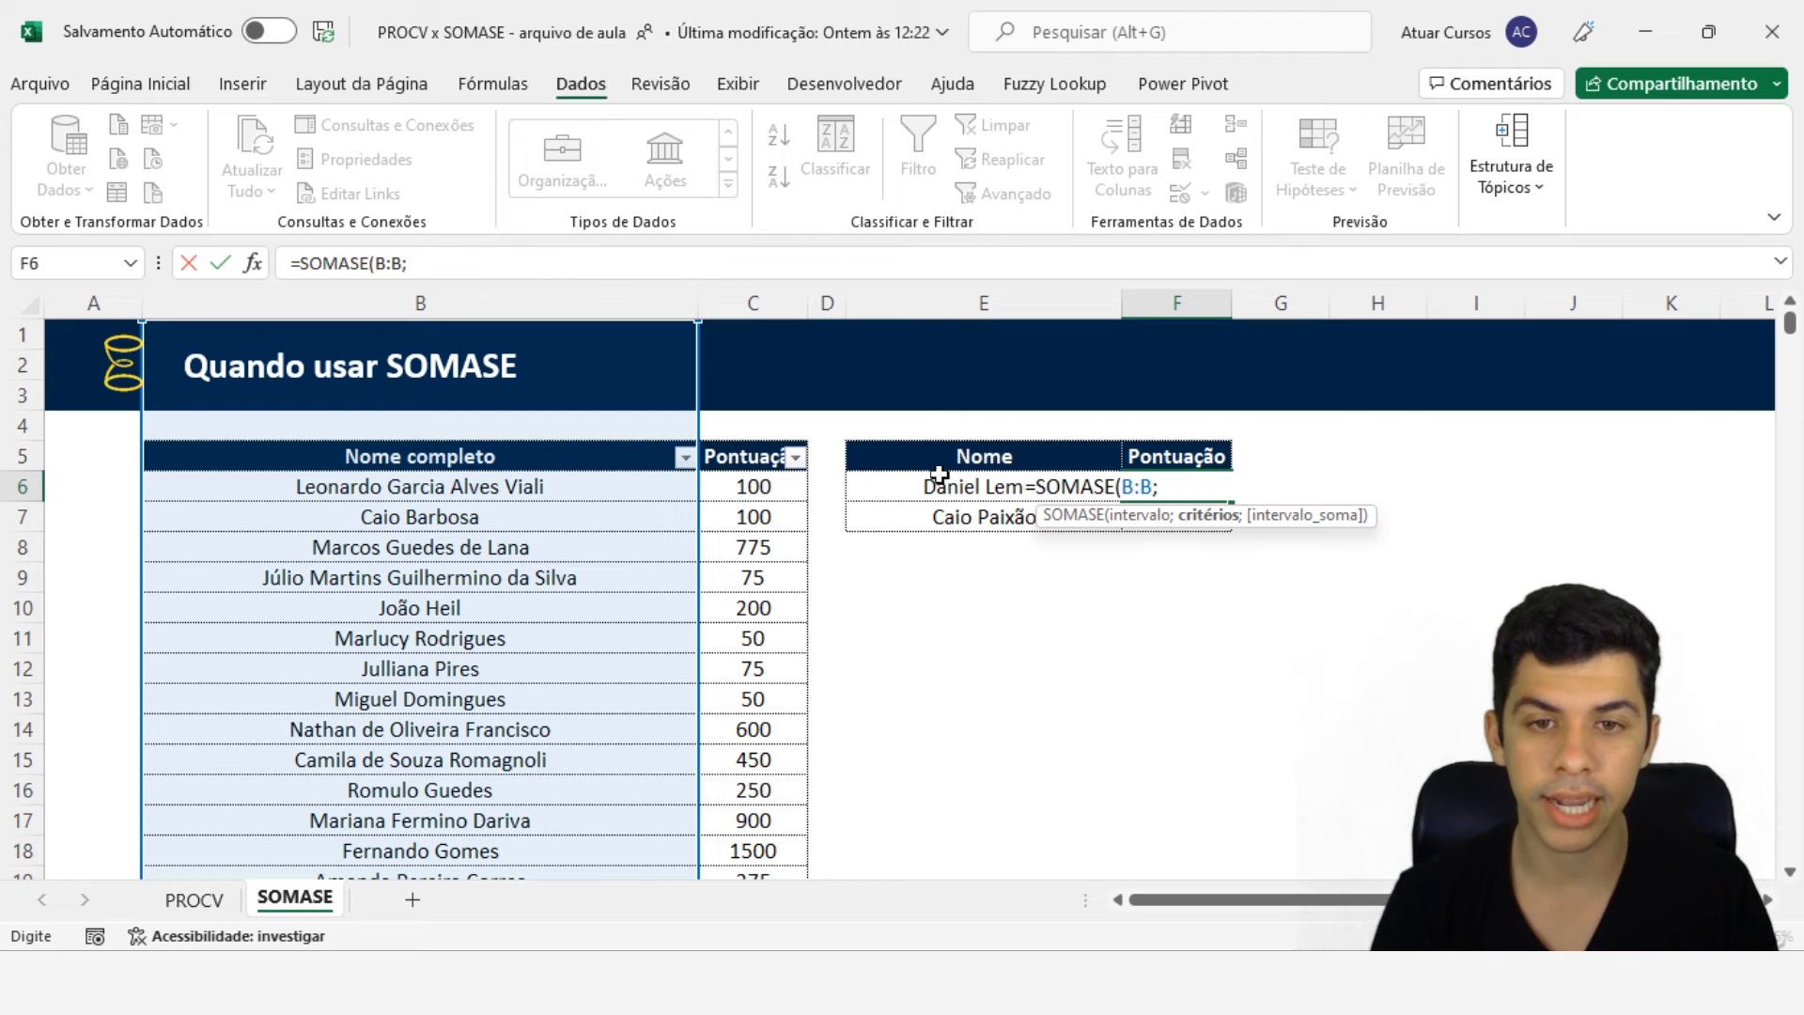
click(914, 492)
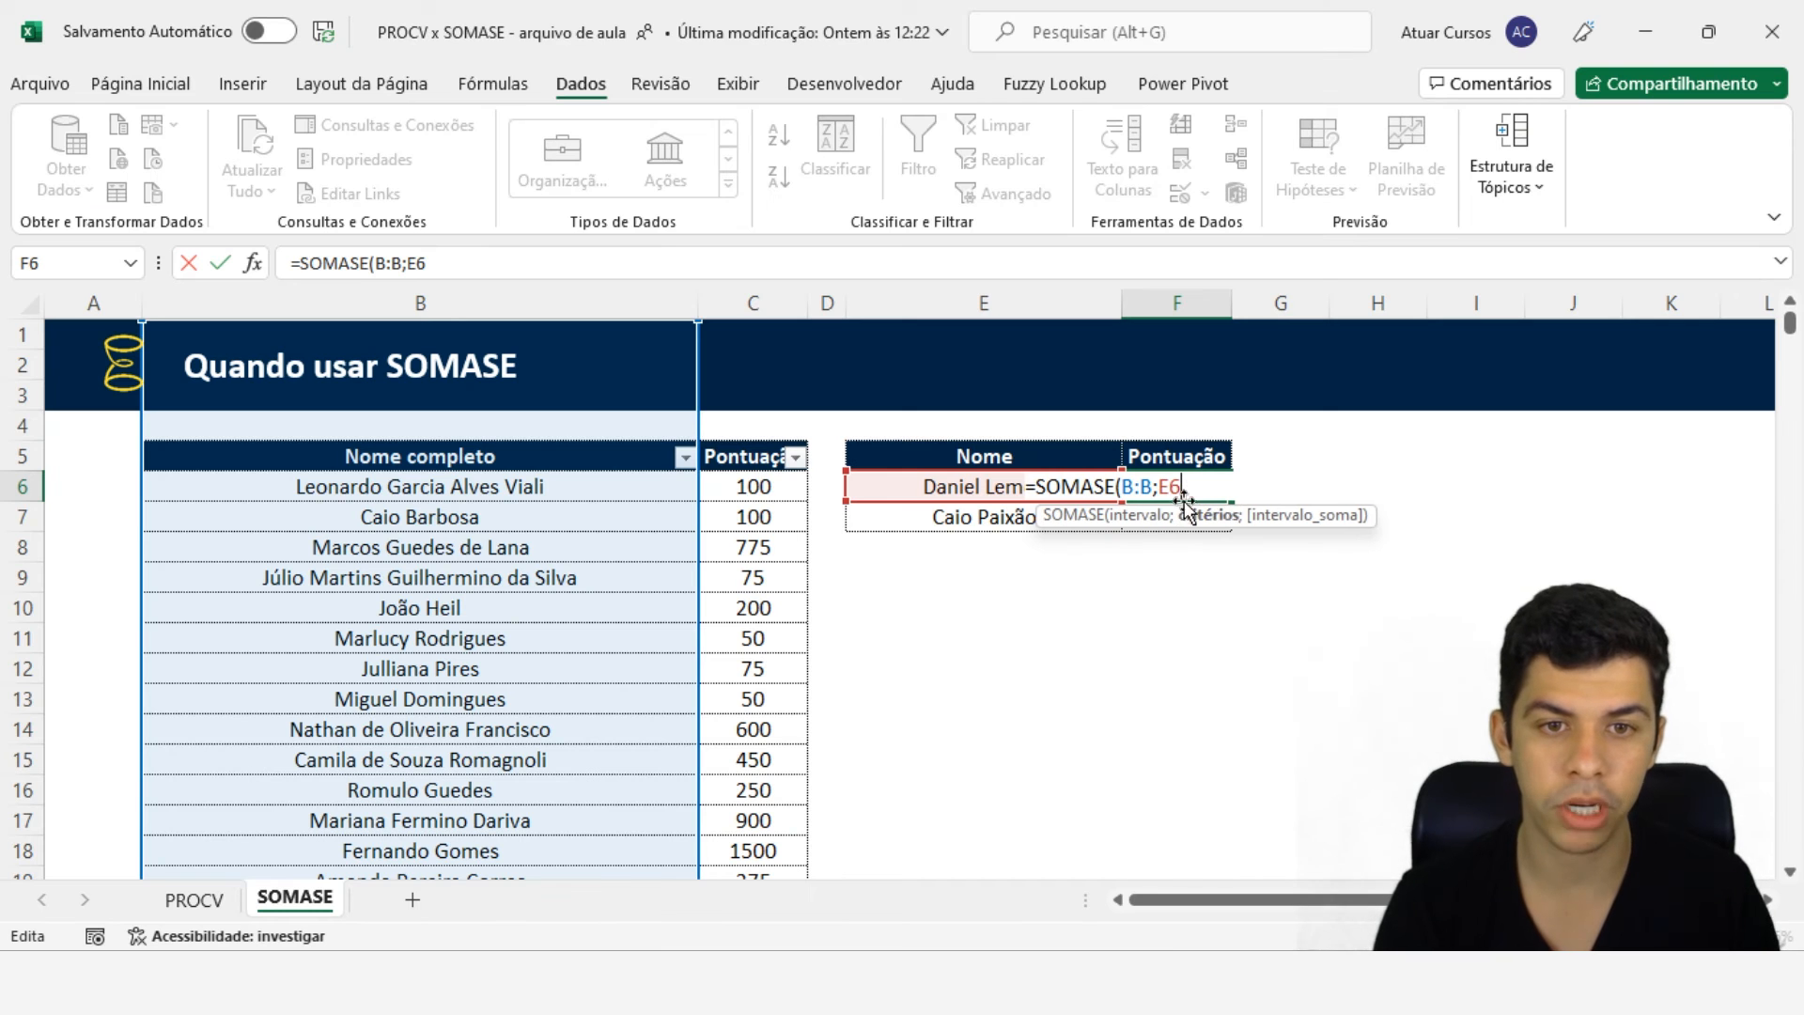
key(BackSpace)
key(BackSpace)
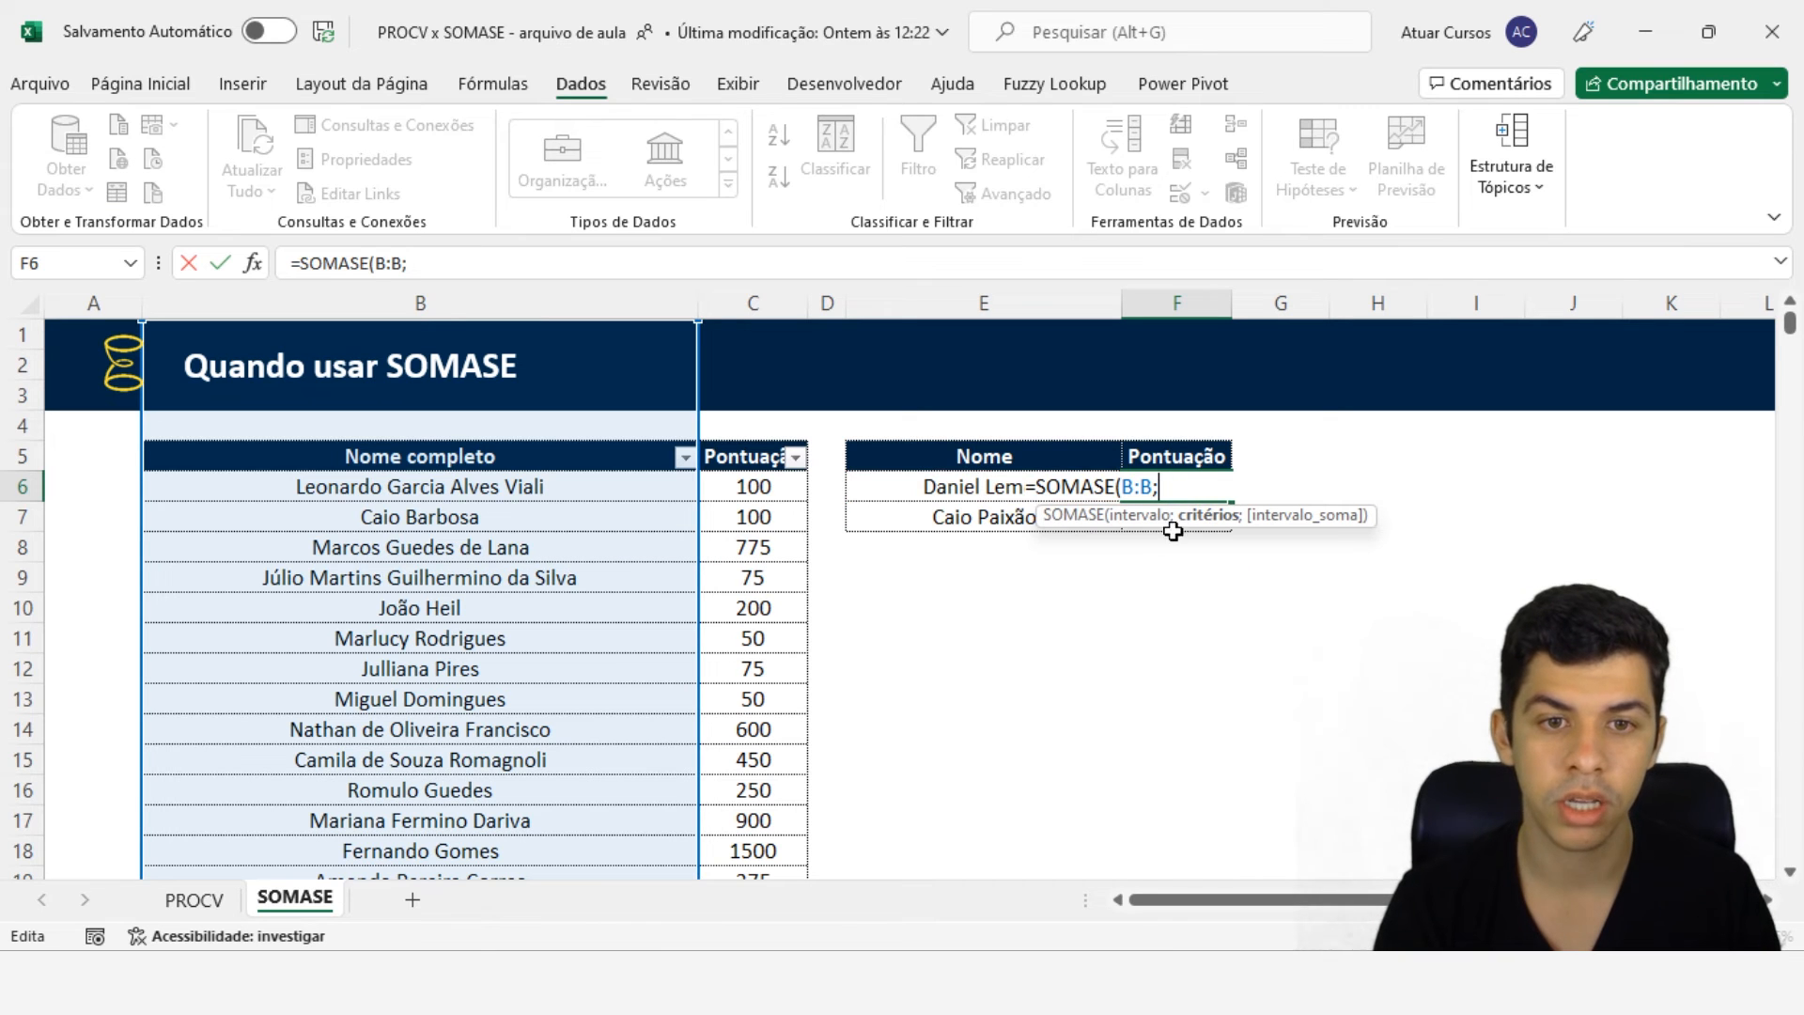
click(927, 516)
key(Up)
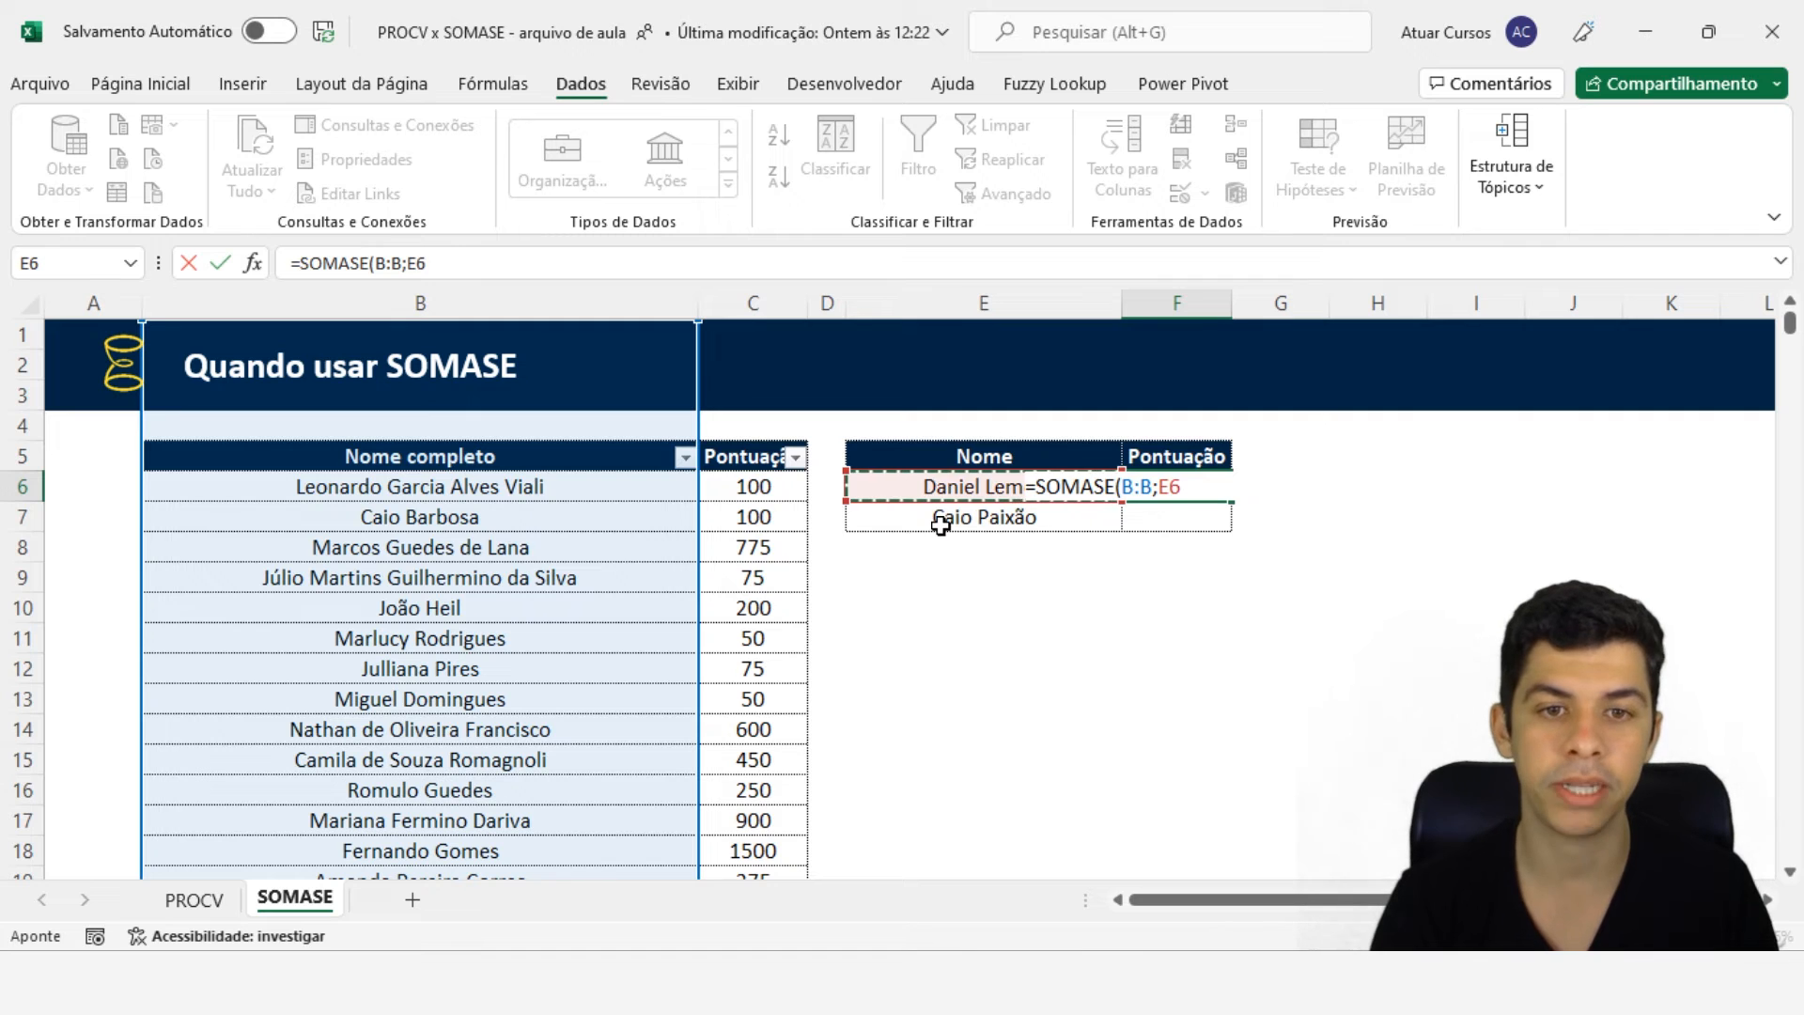
key(BackSpace)
key(BackSpace)
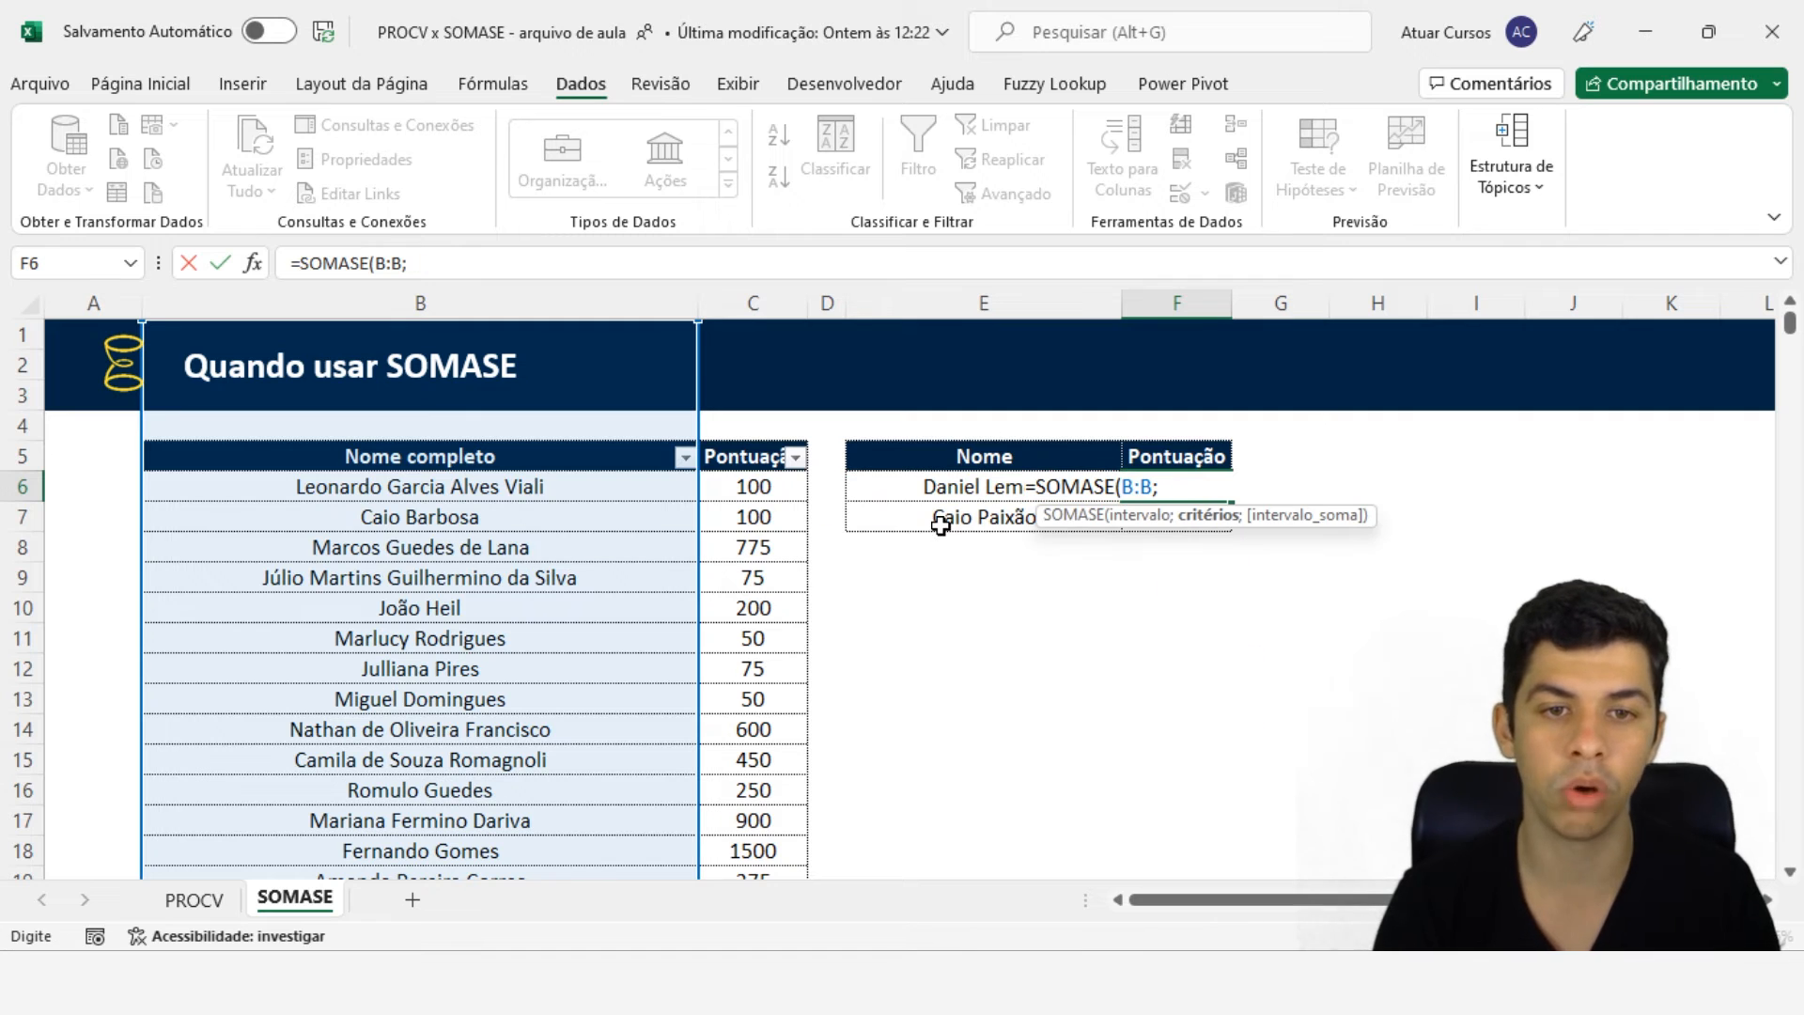
click(882, 489)
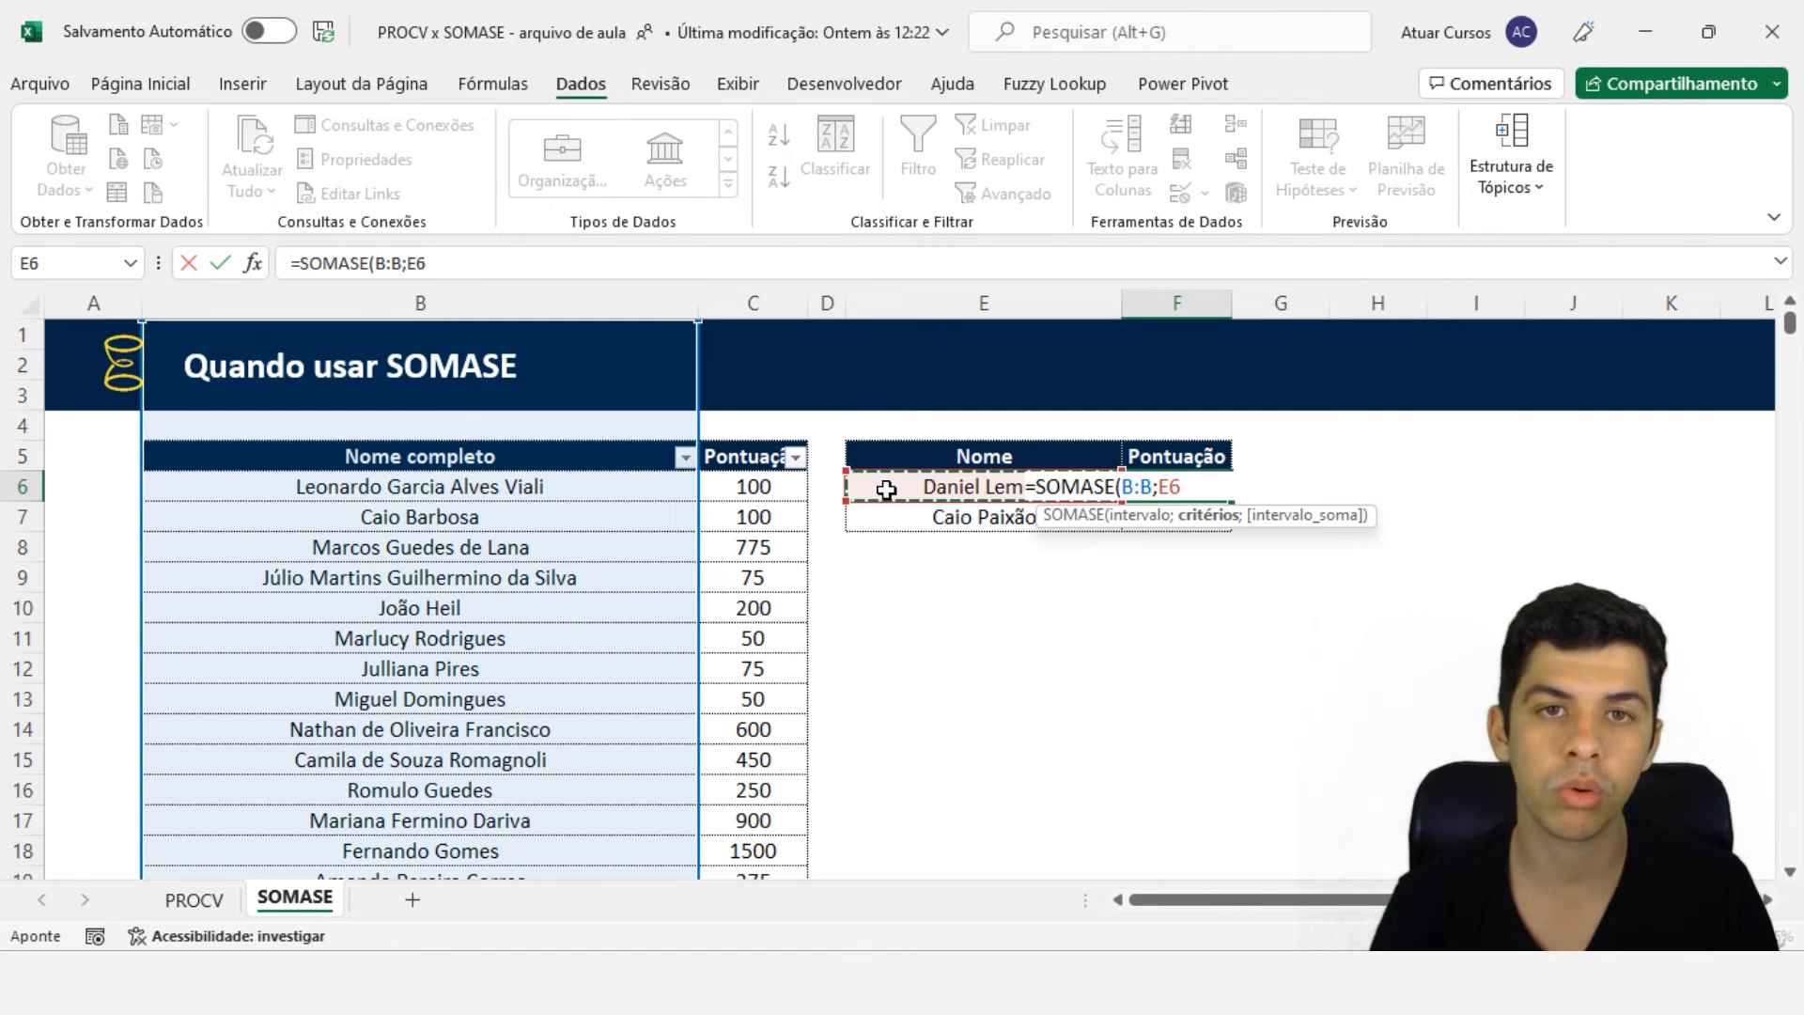
text(;)
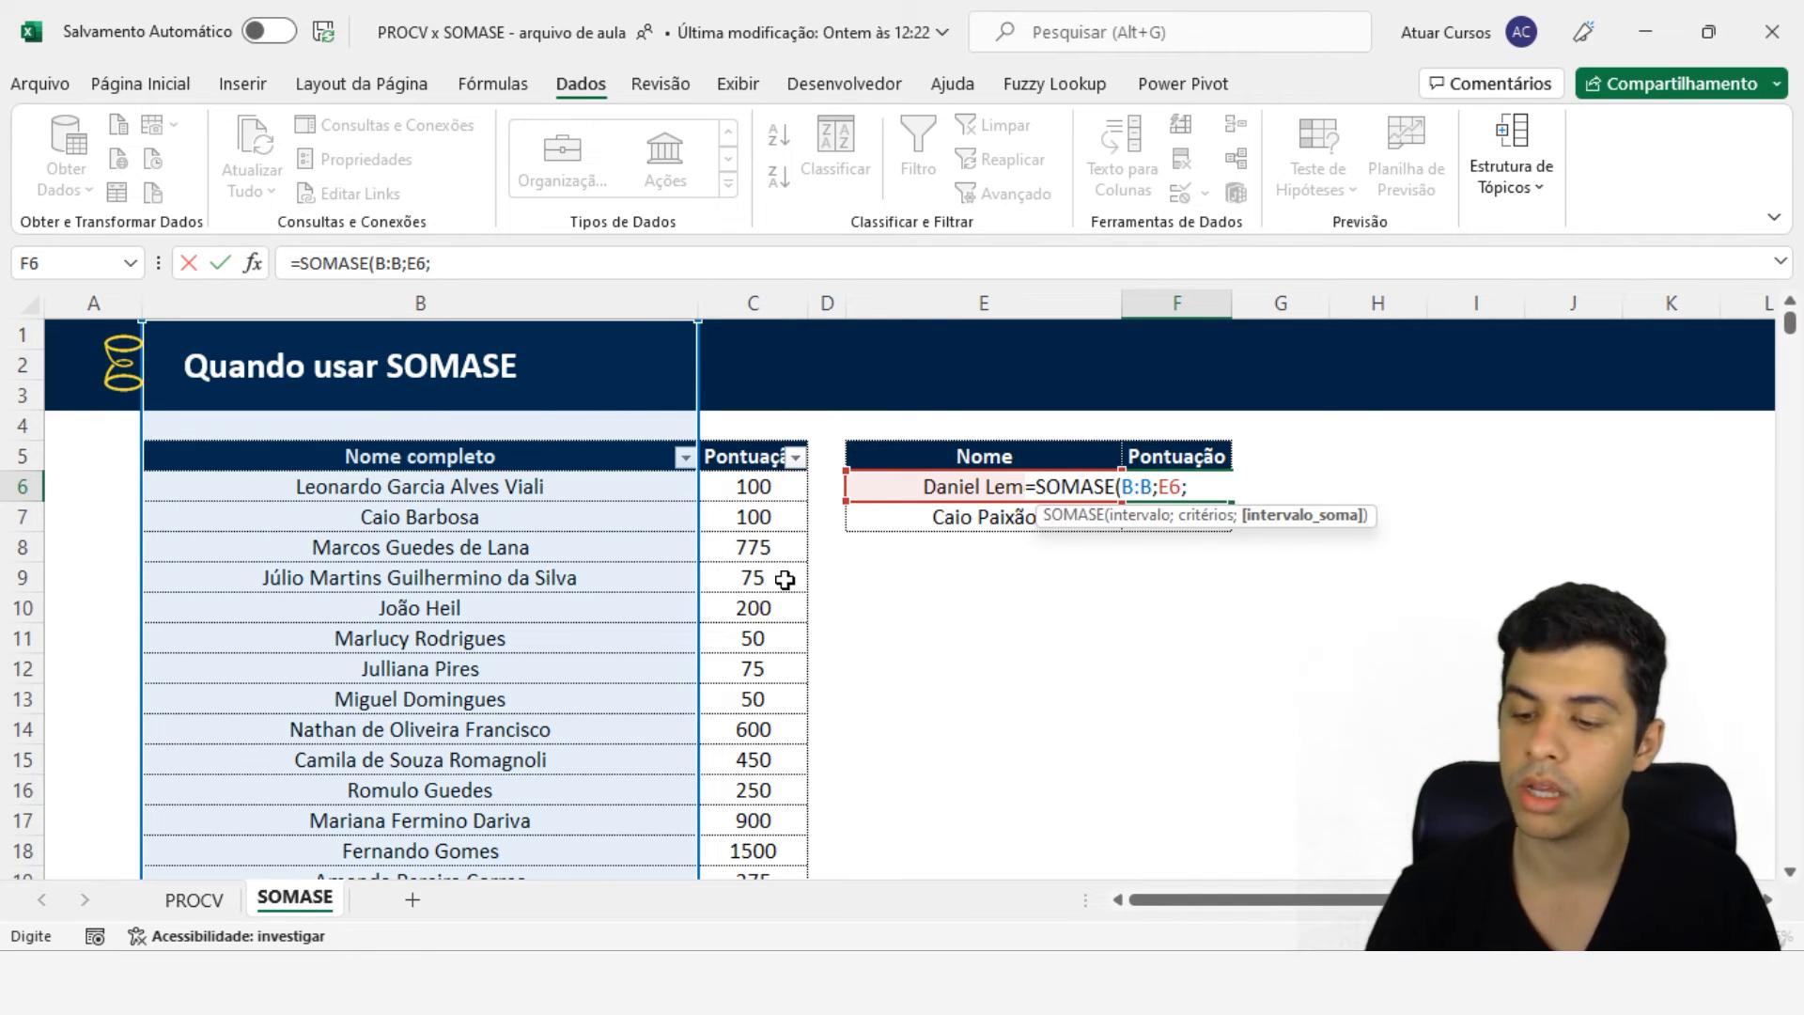
click(753, 302)
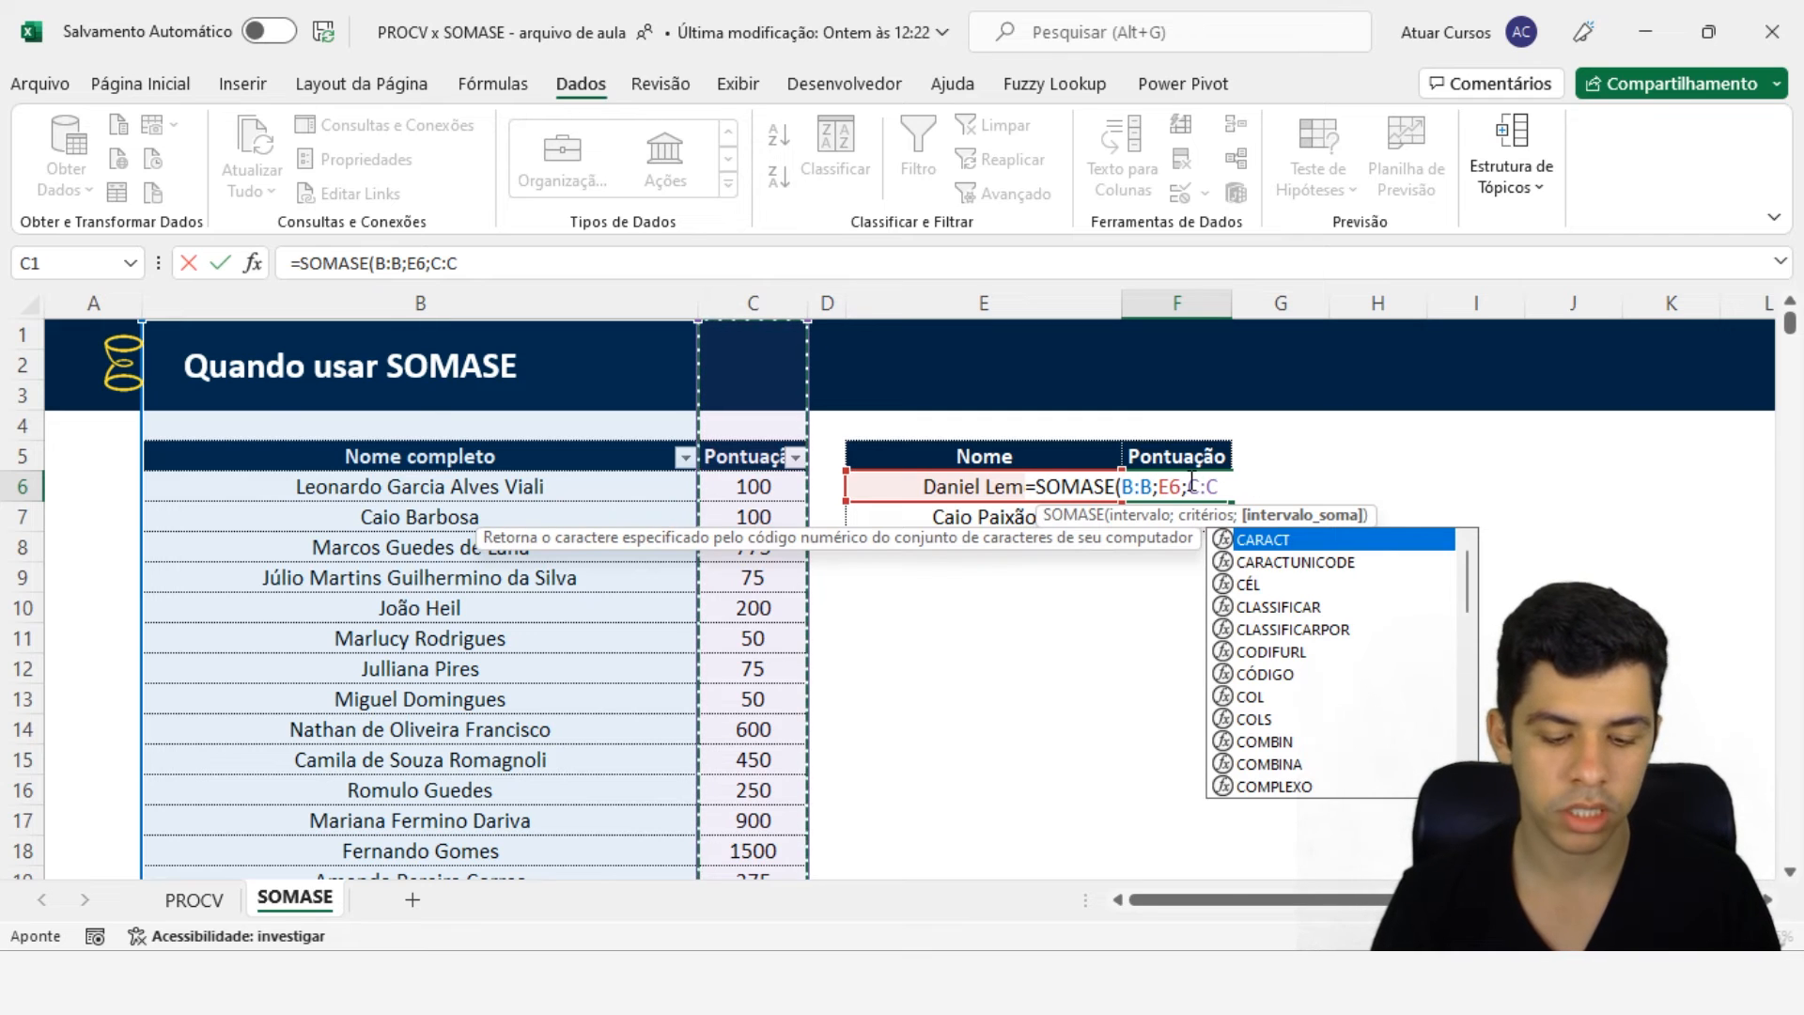
text())
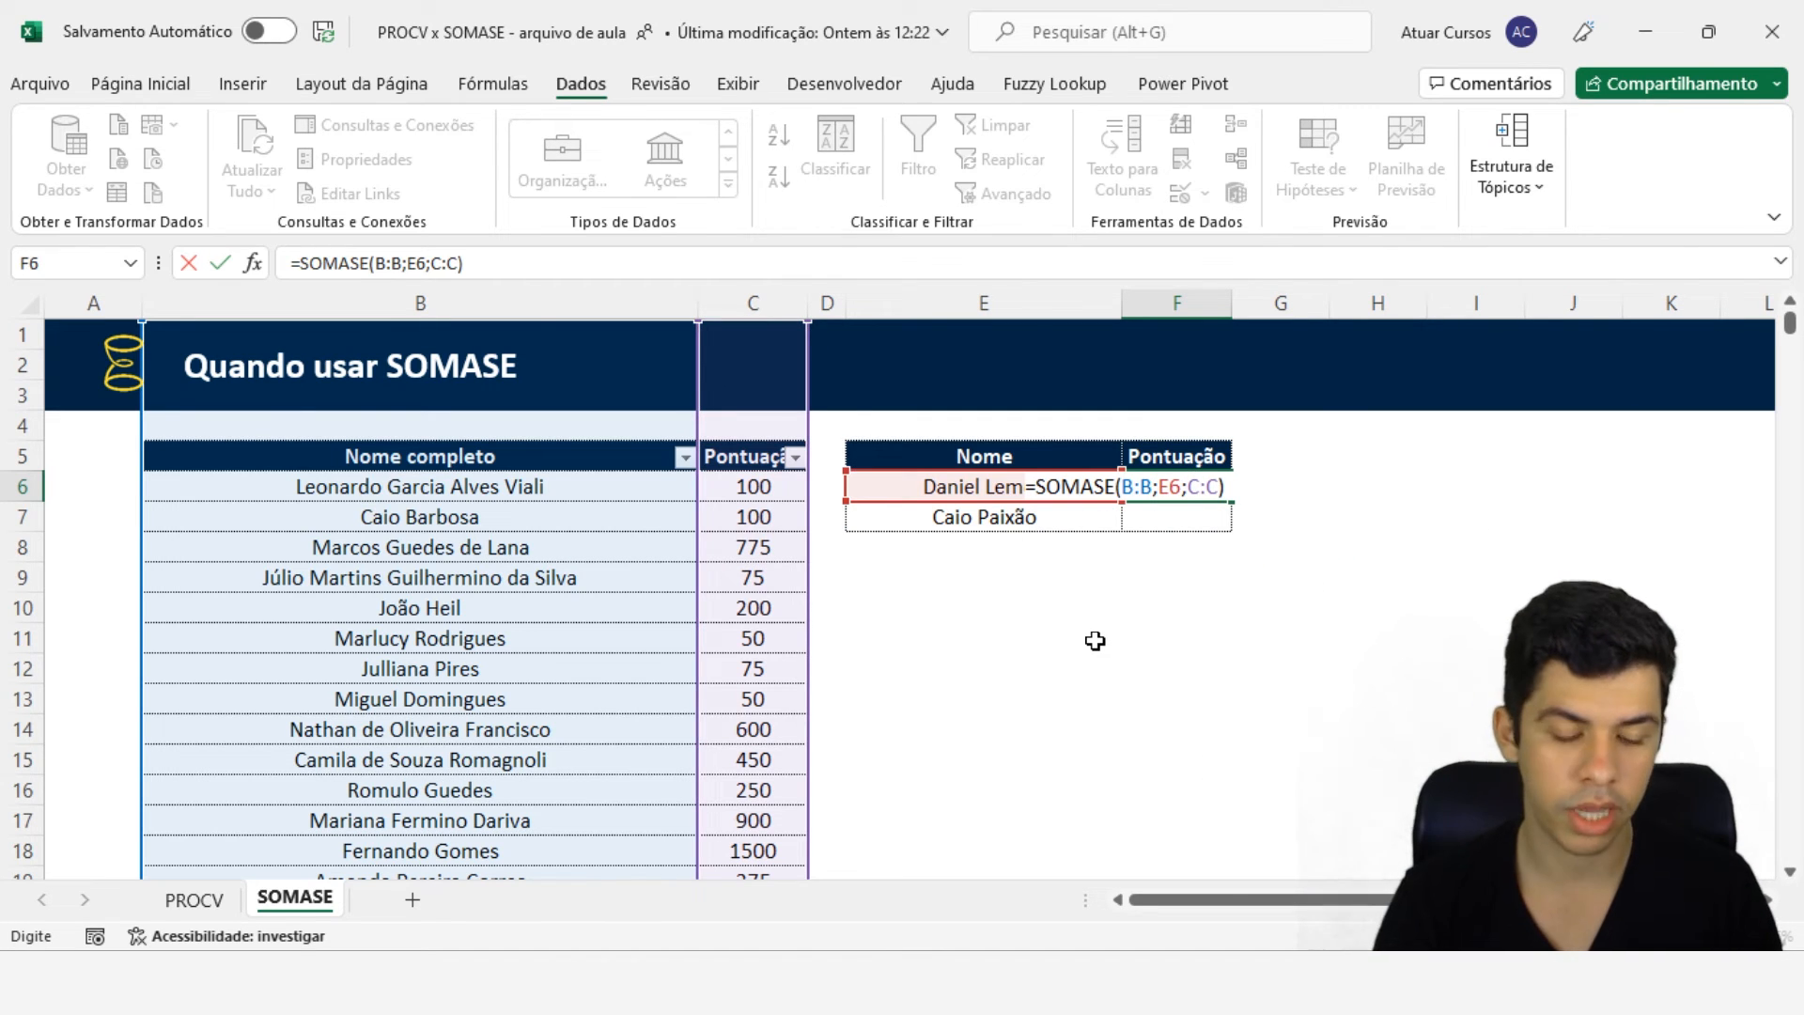
key(Return)
click(1180, 486)
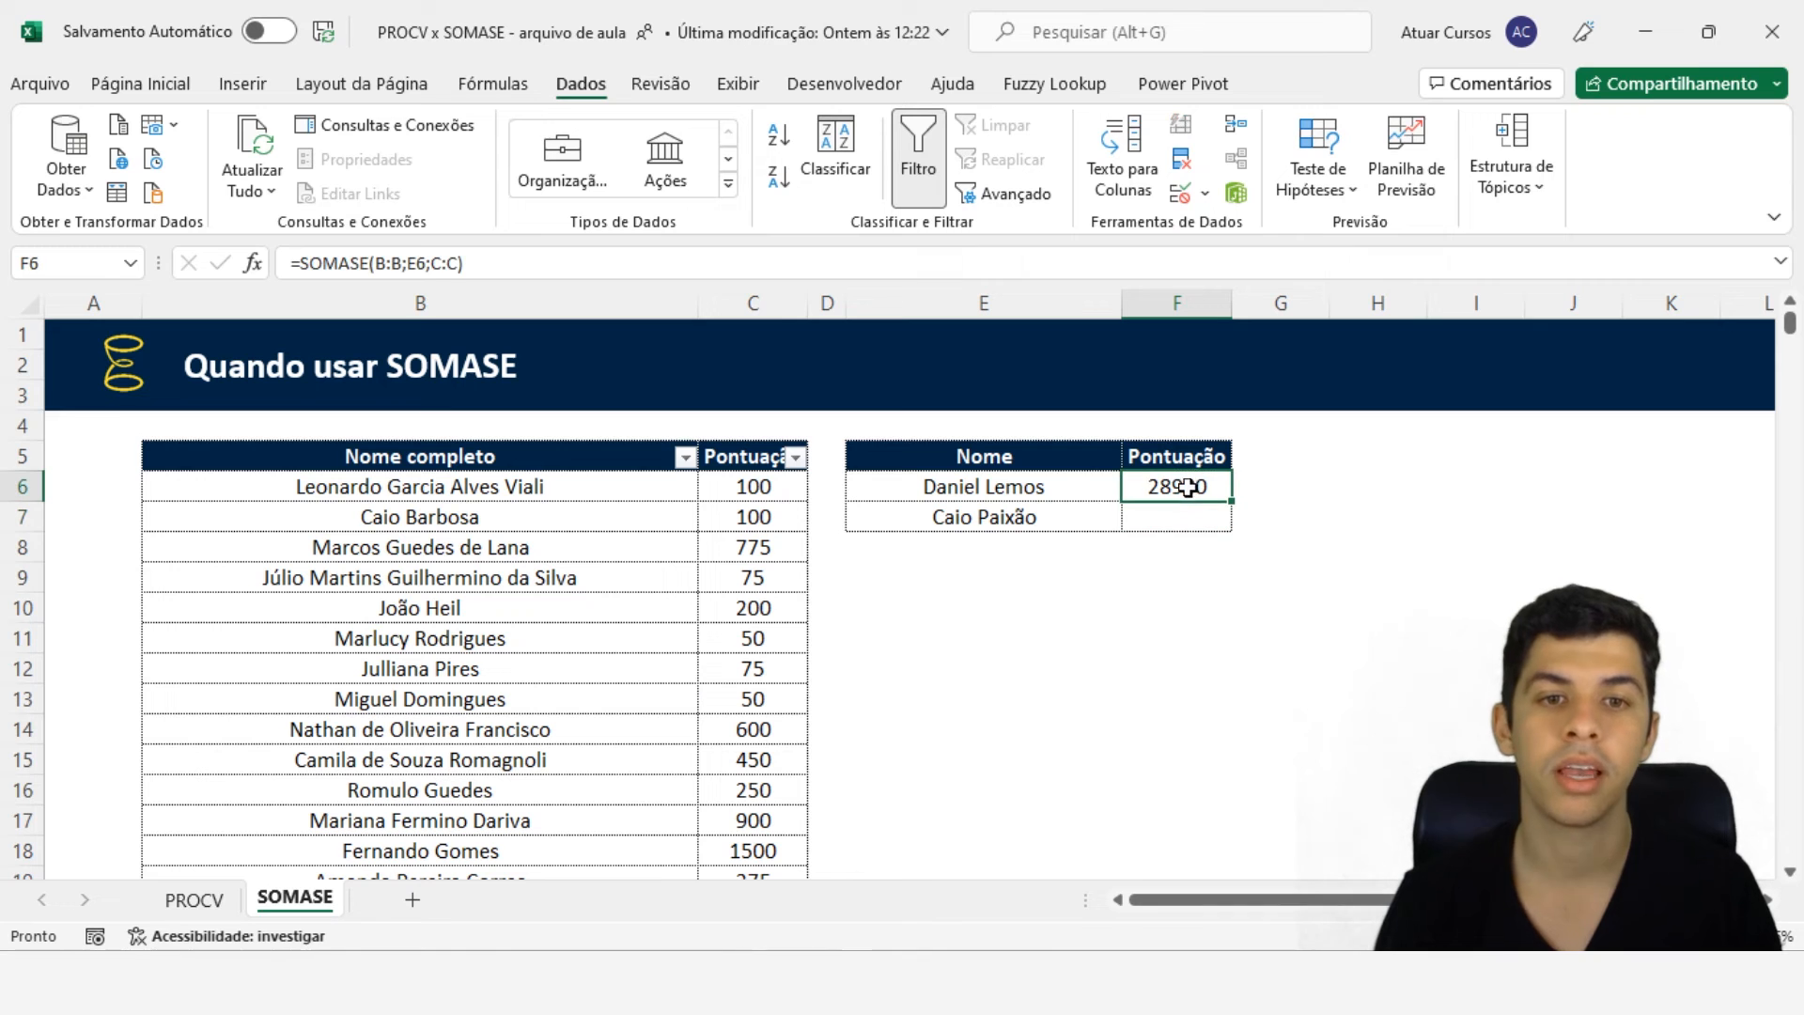
click(218, 908)
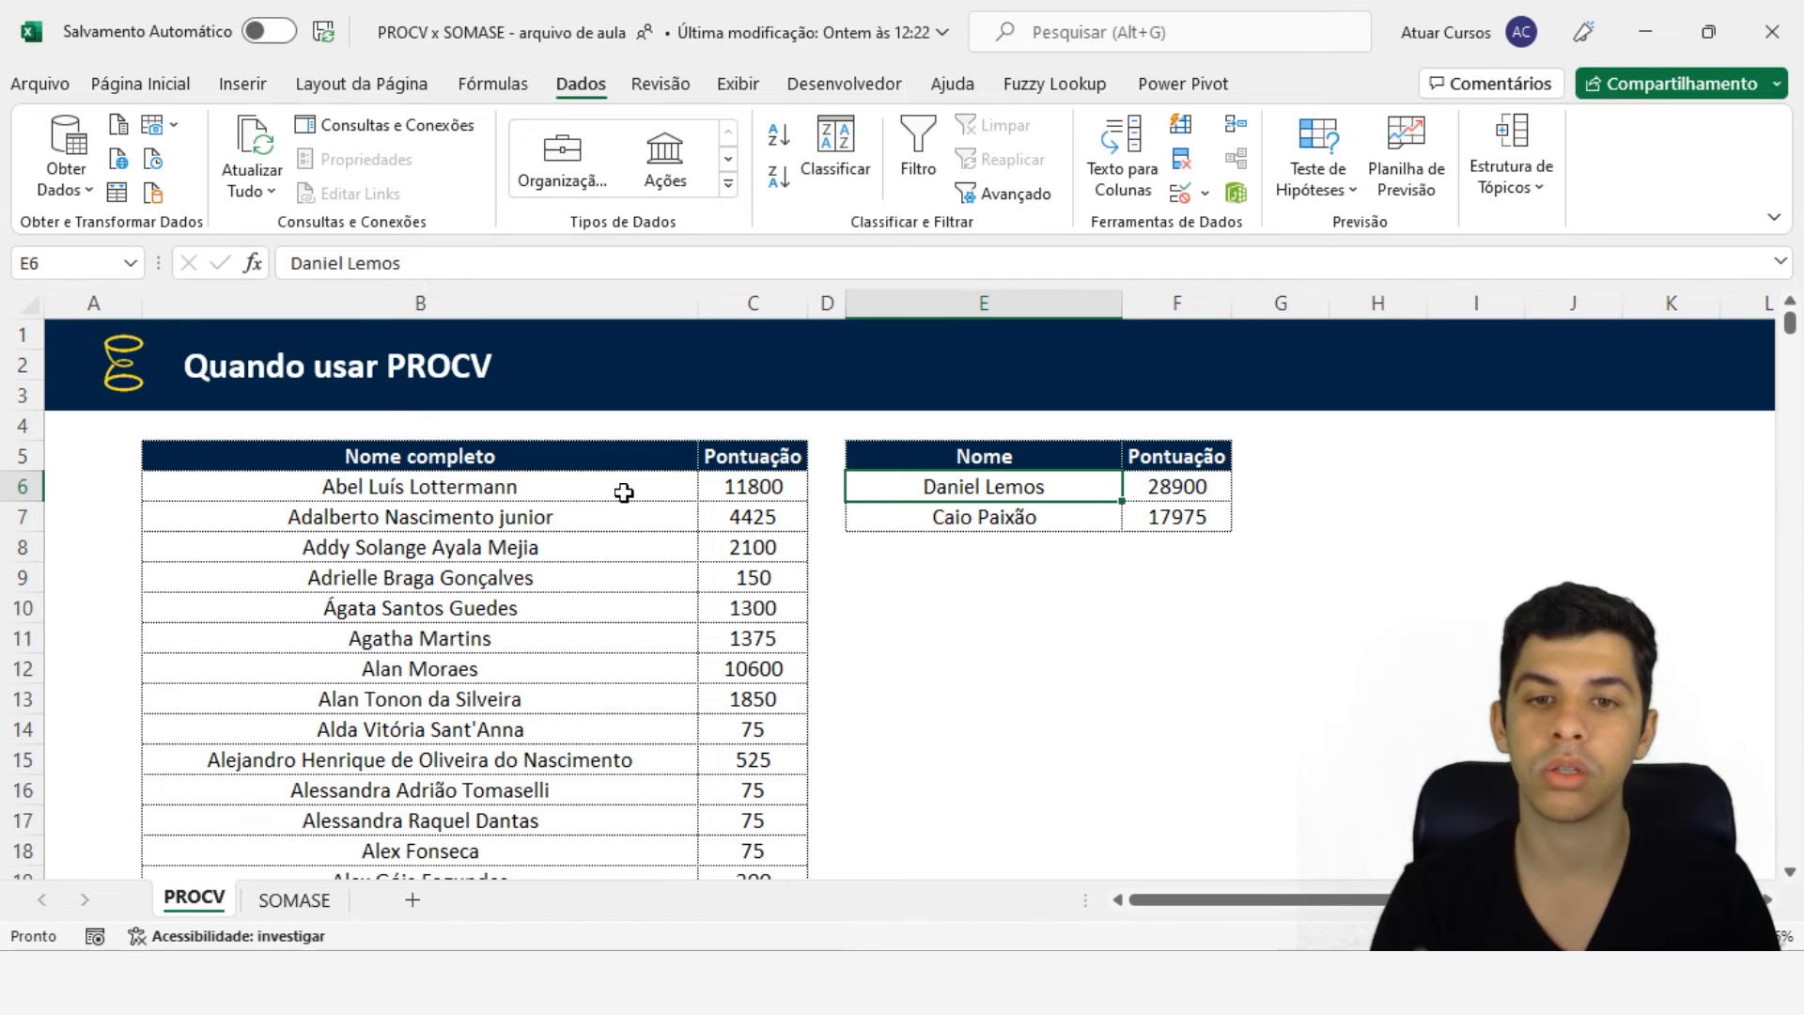
click(1029, 518)
click(299, 900)
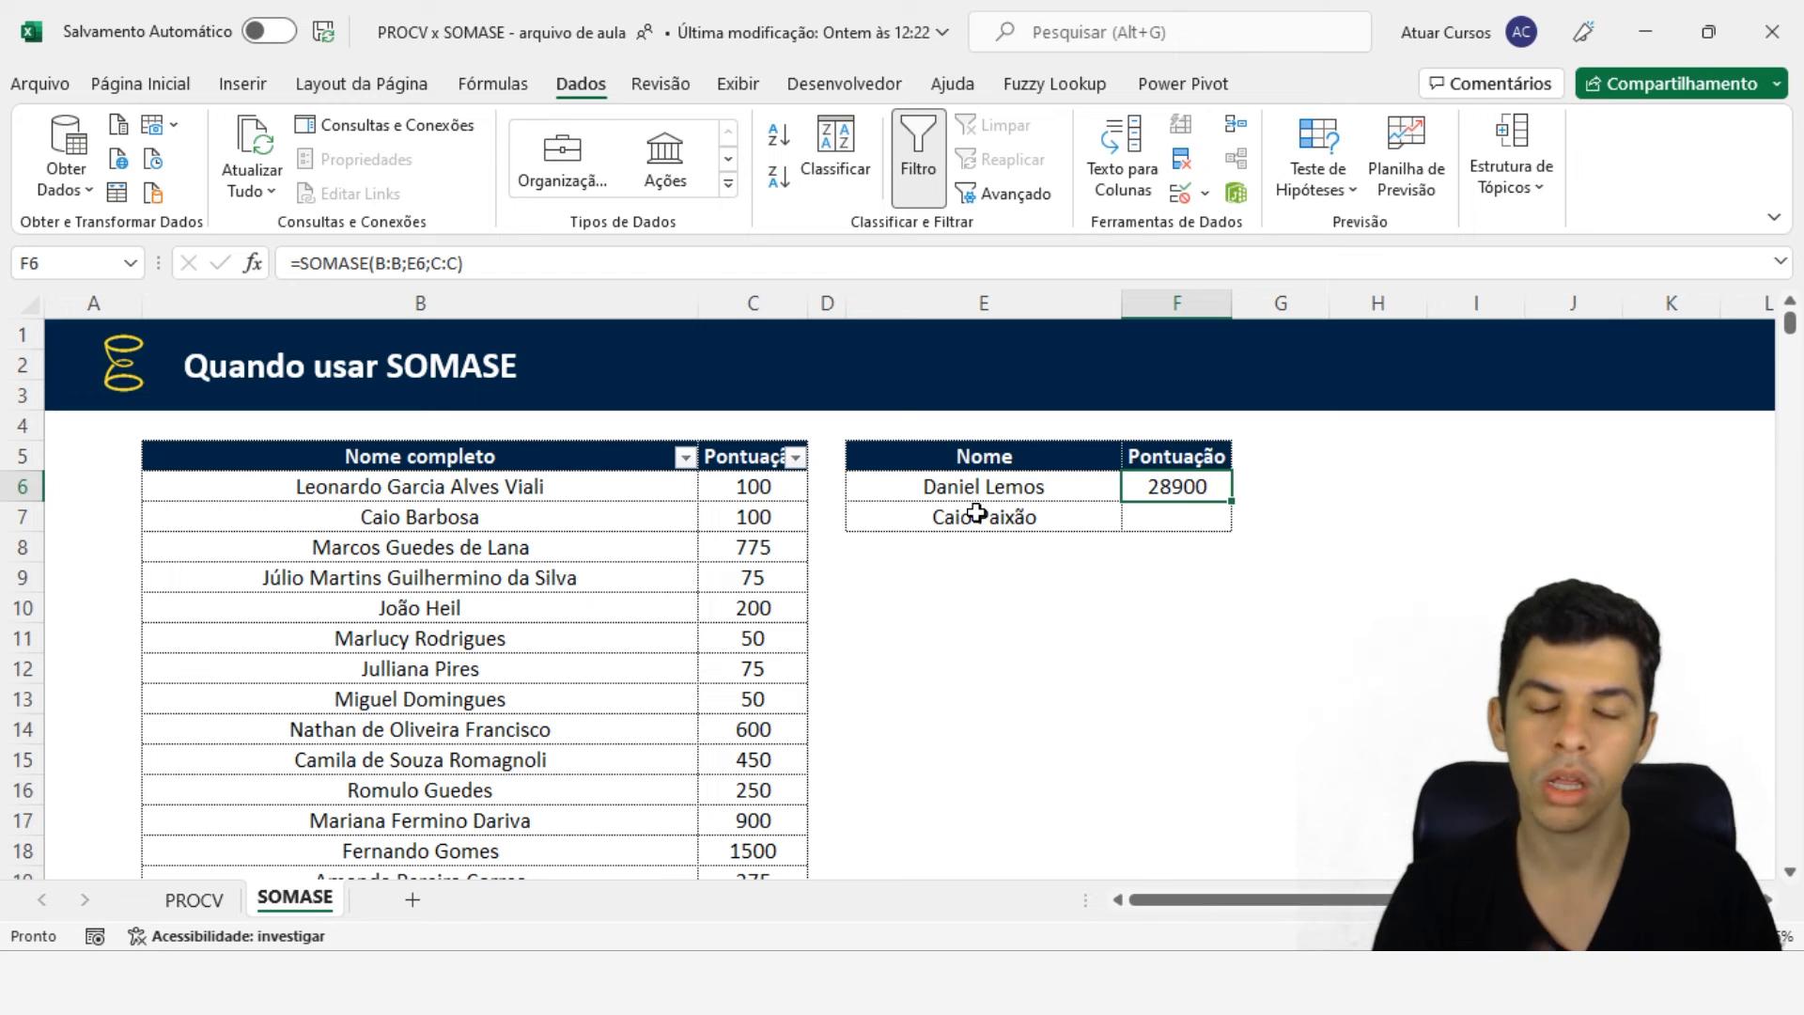
click(1026, 491)
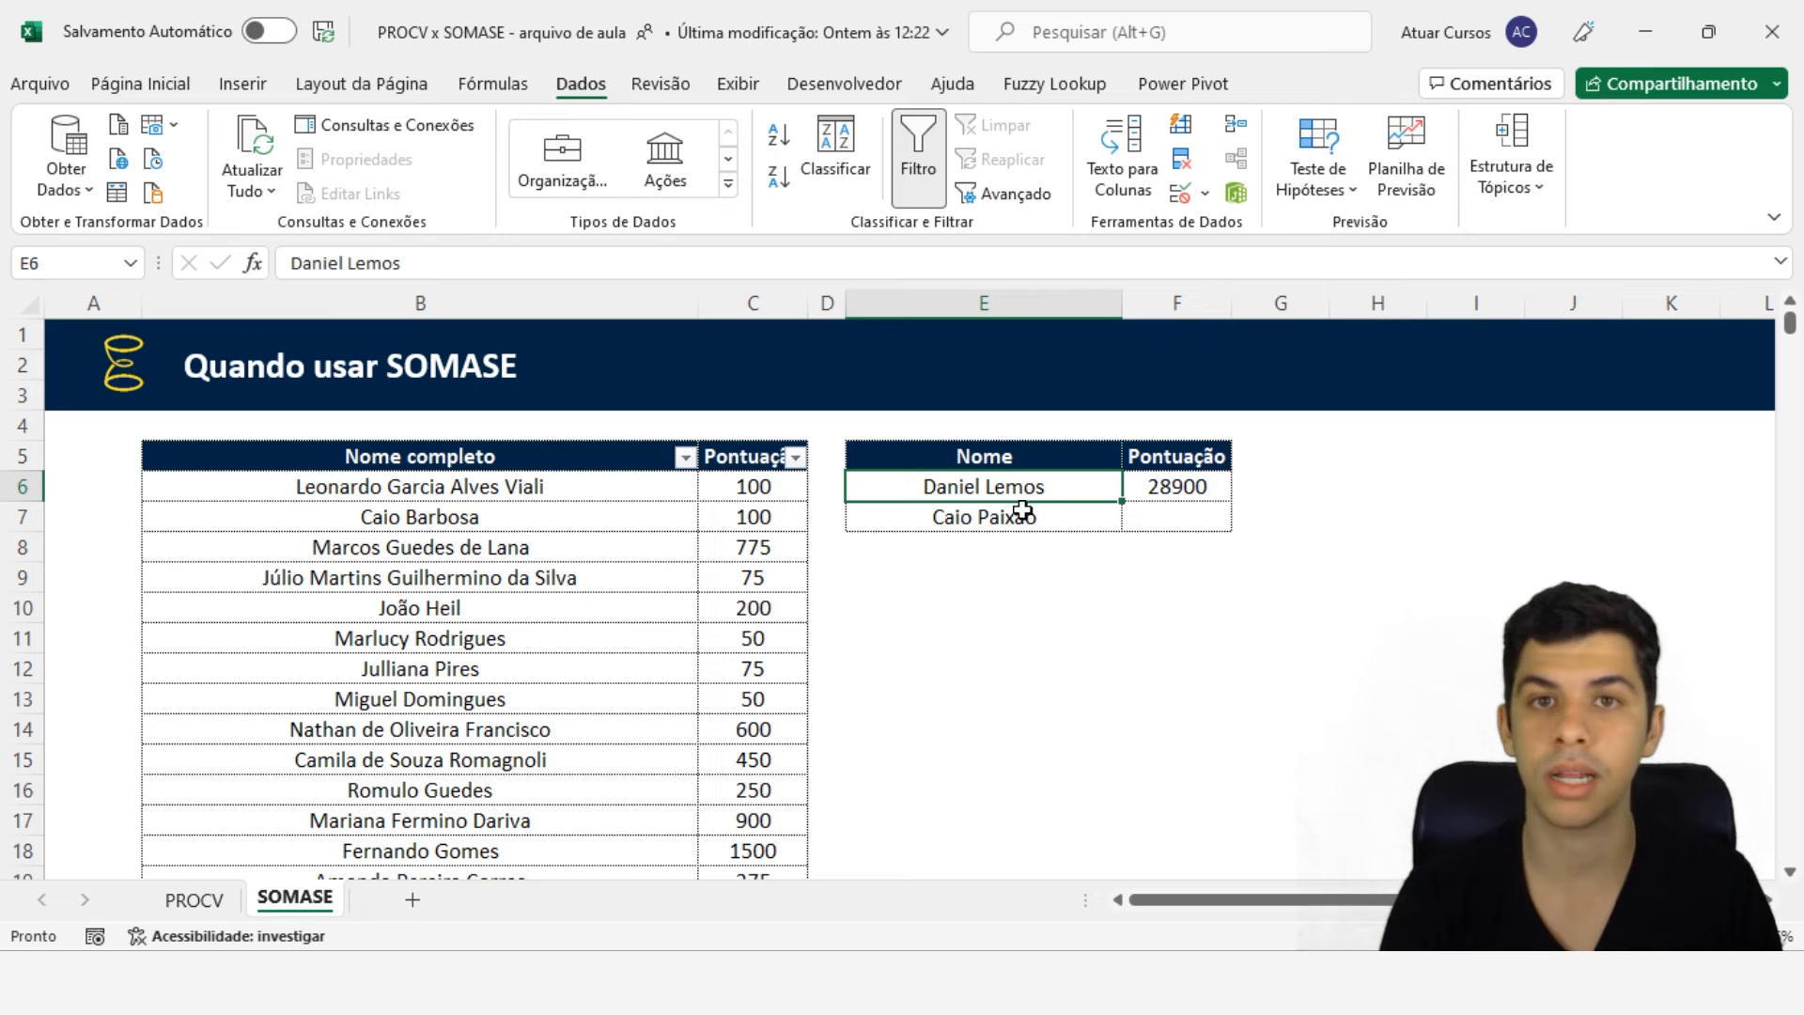
click(1165, 493)
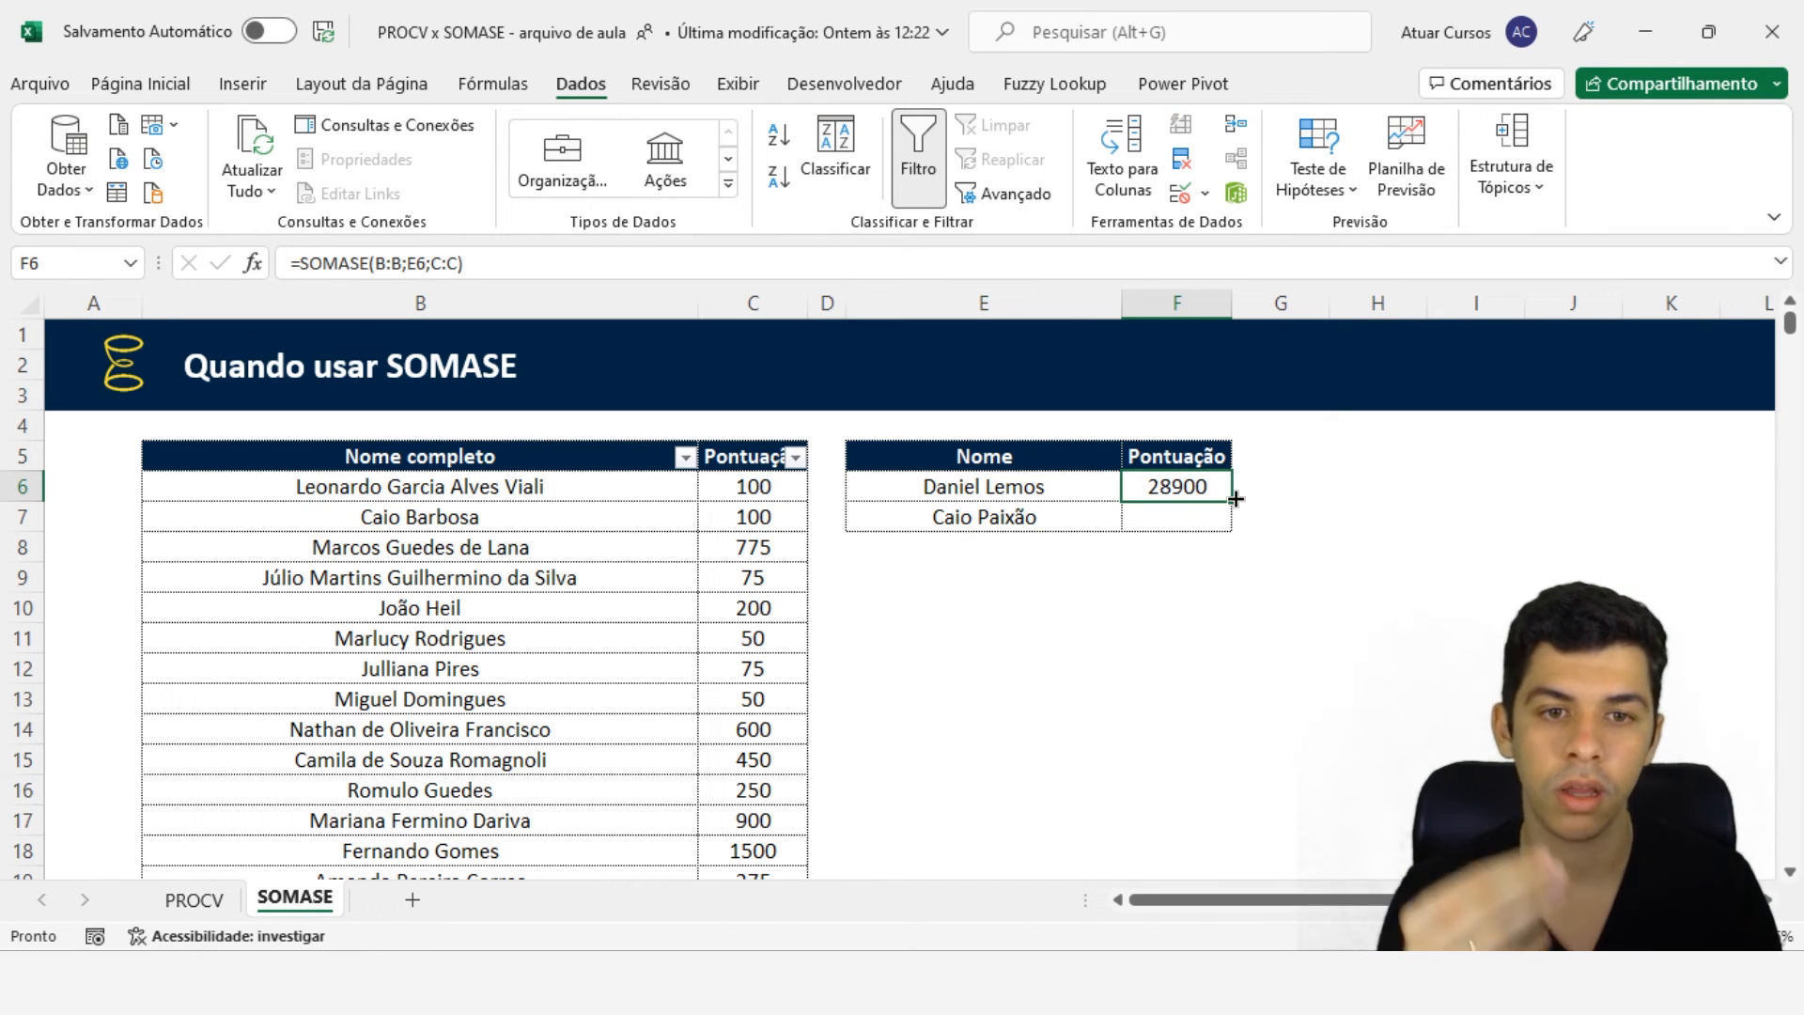
drag(1234, 499, 1228, 532)
click(1214, 522)
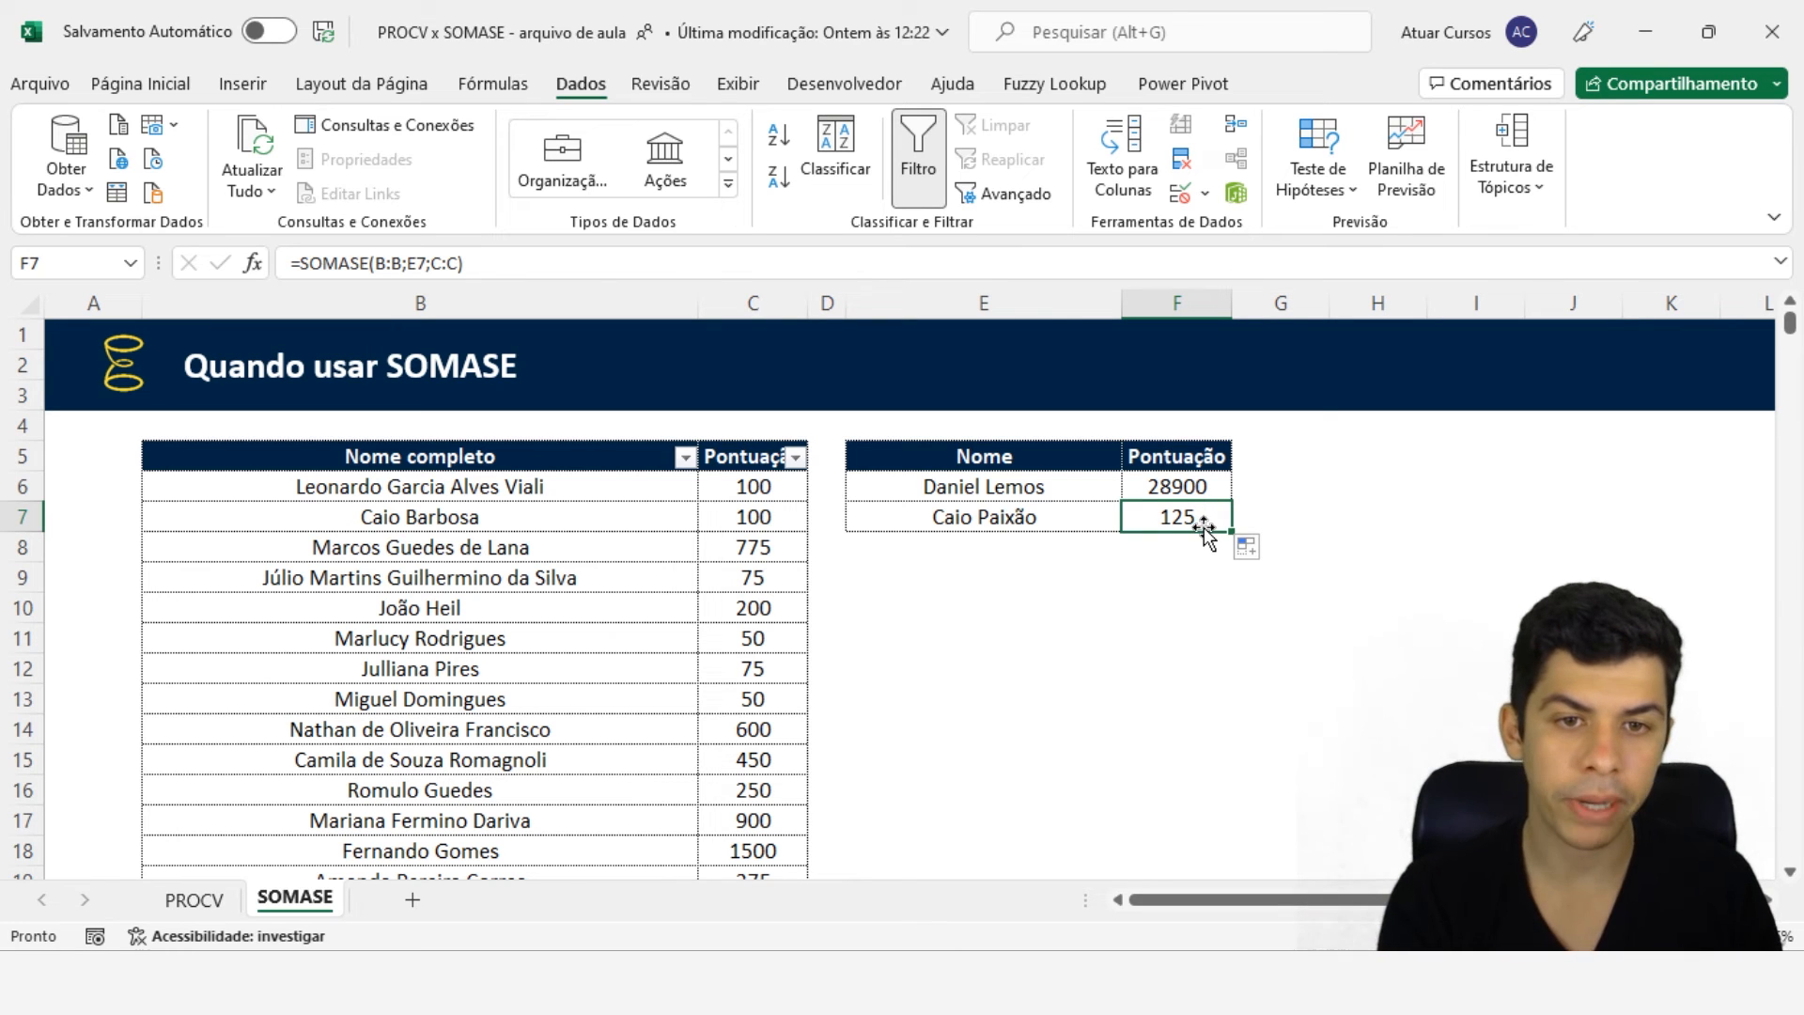
click(202, 900)
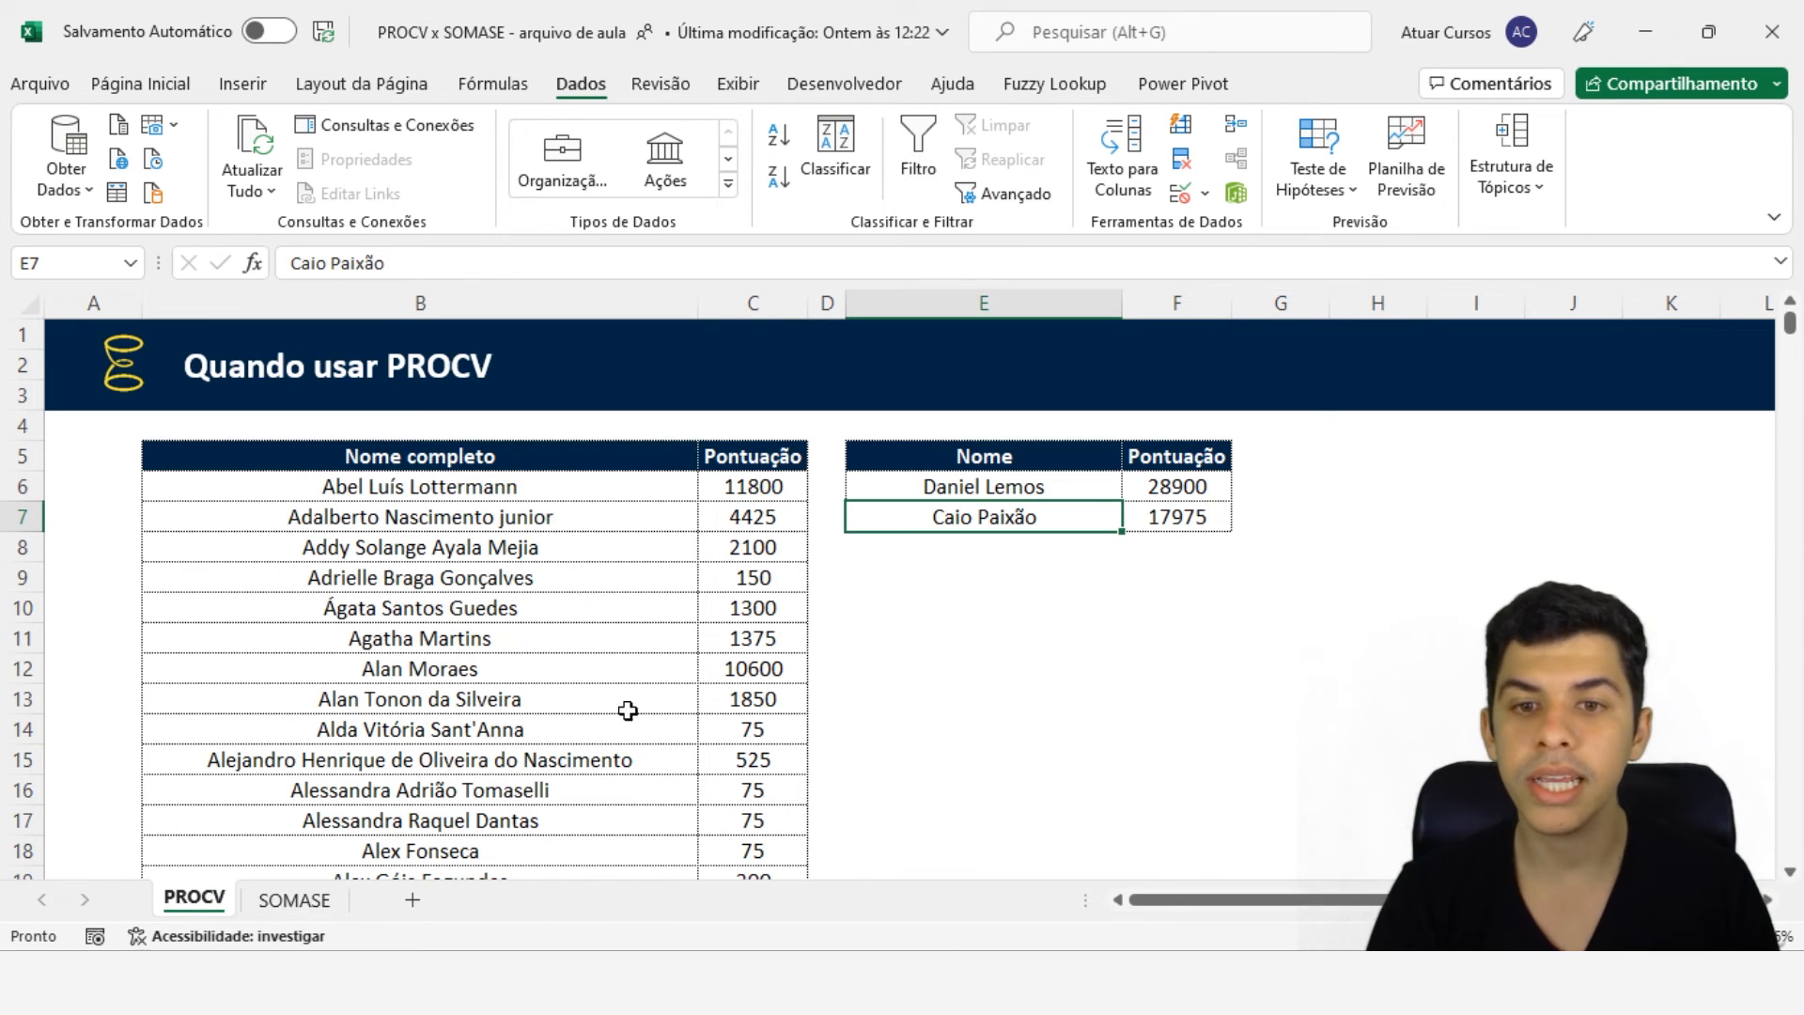
click(1221, 508)
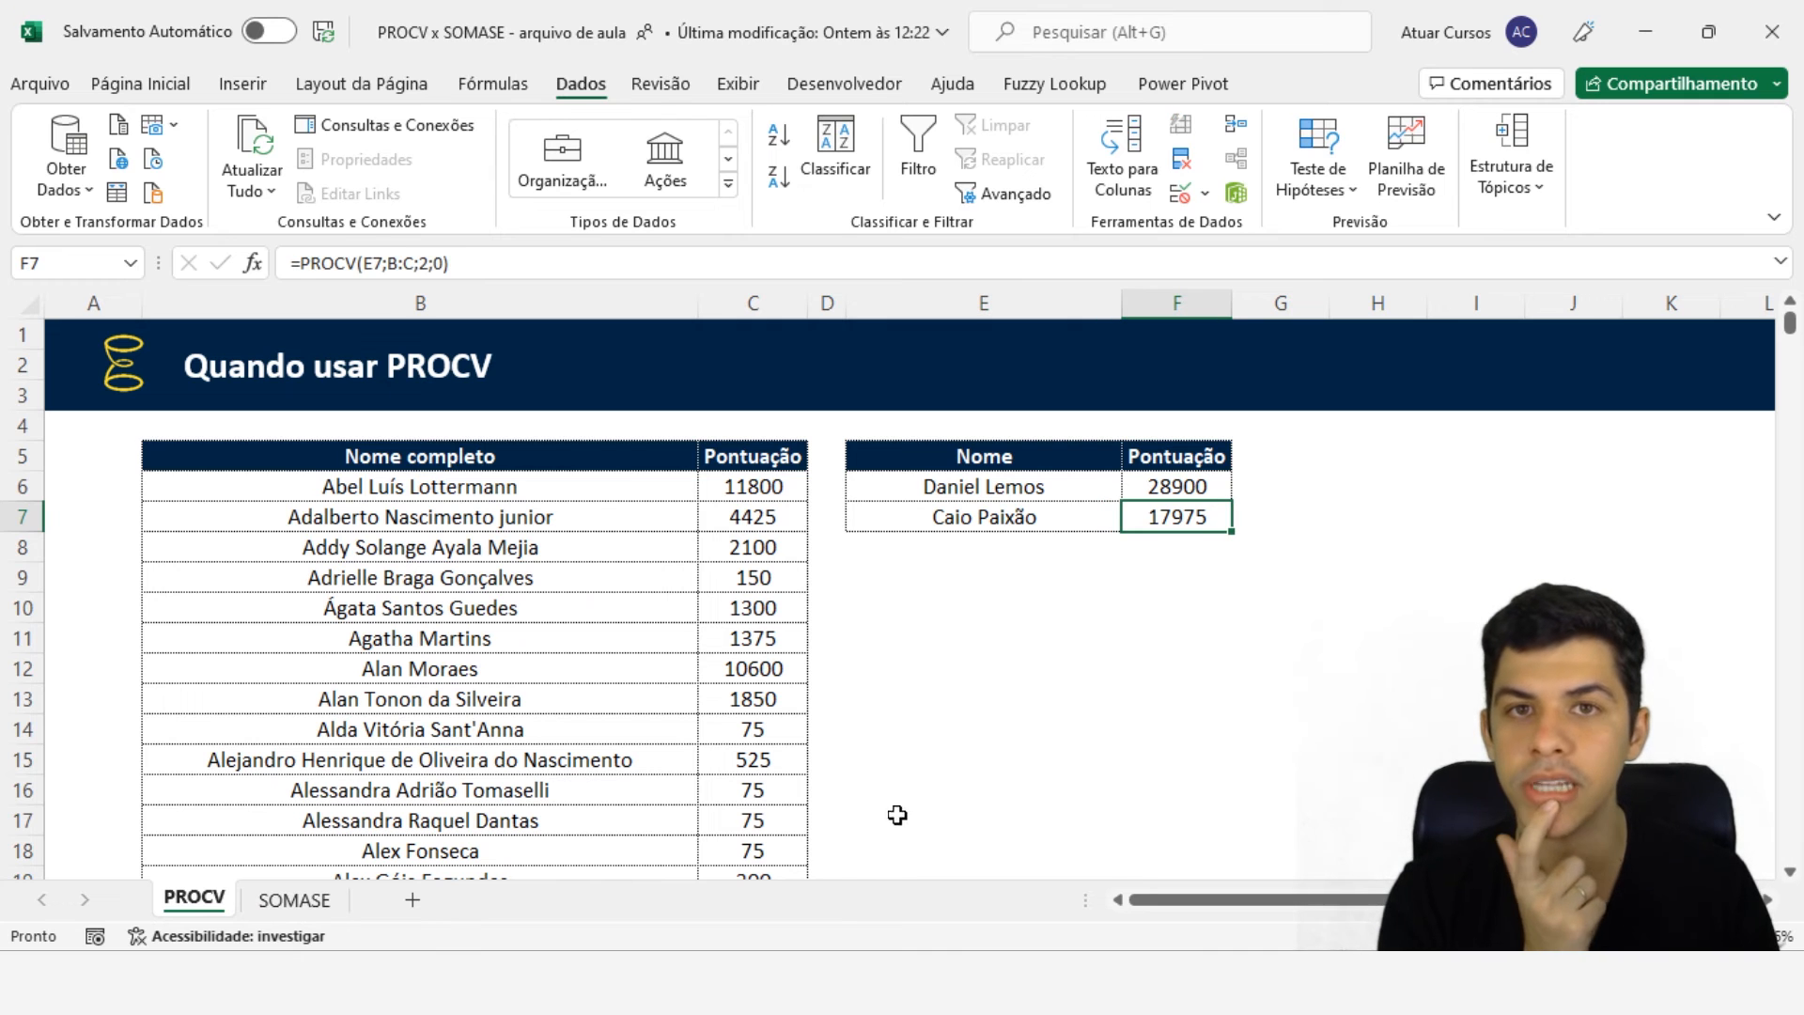
click(294, 901)
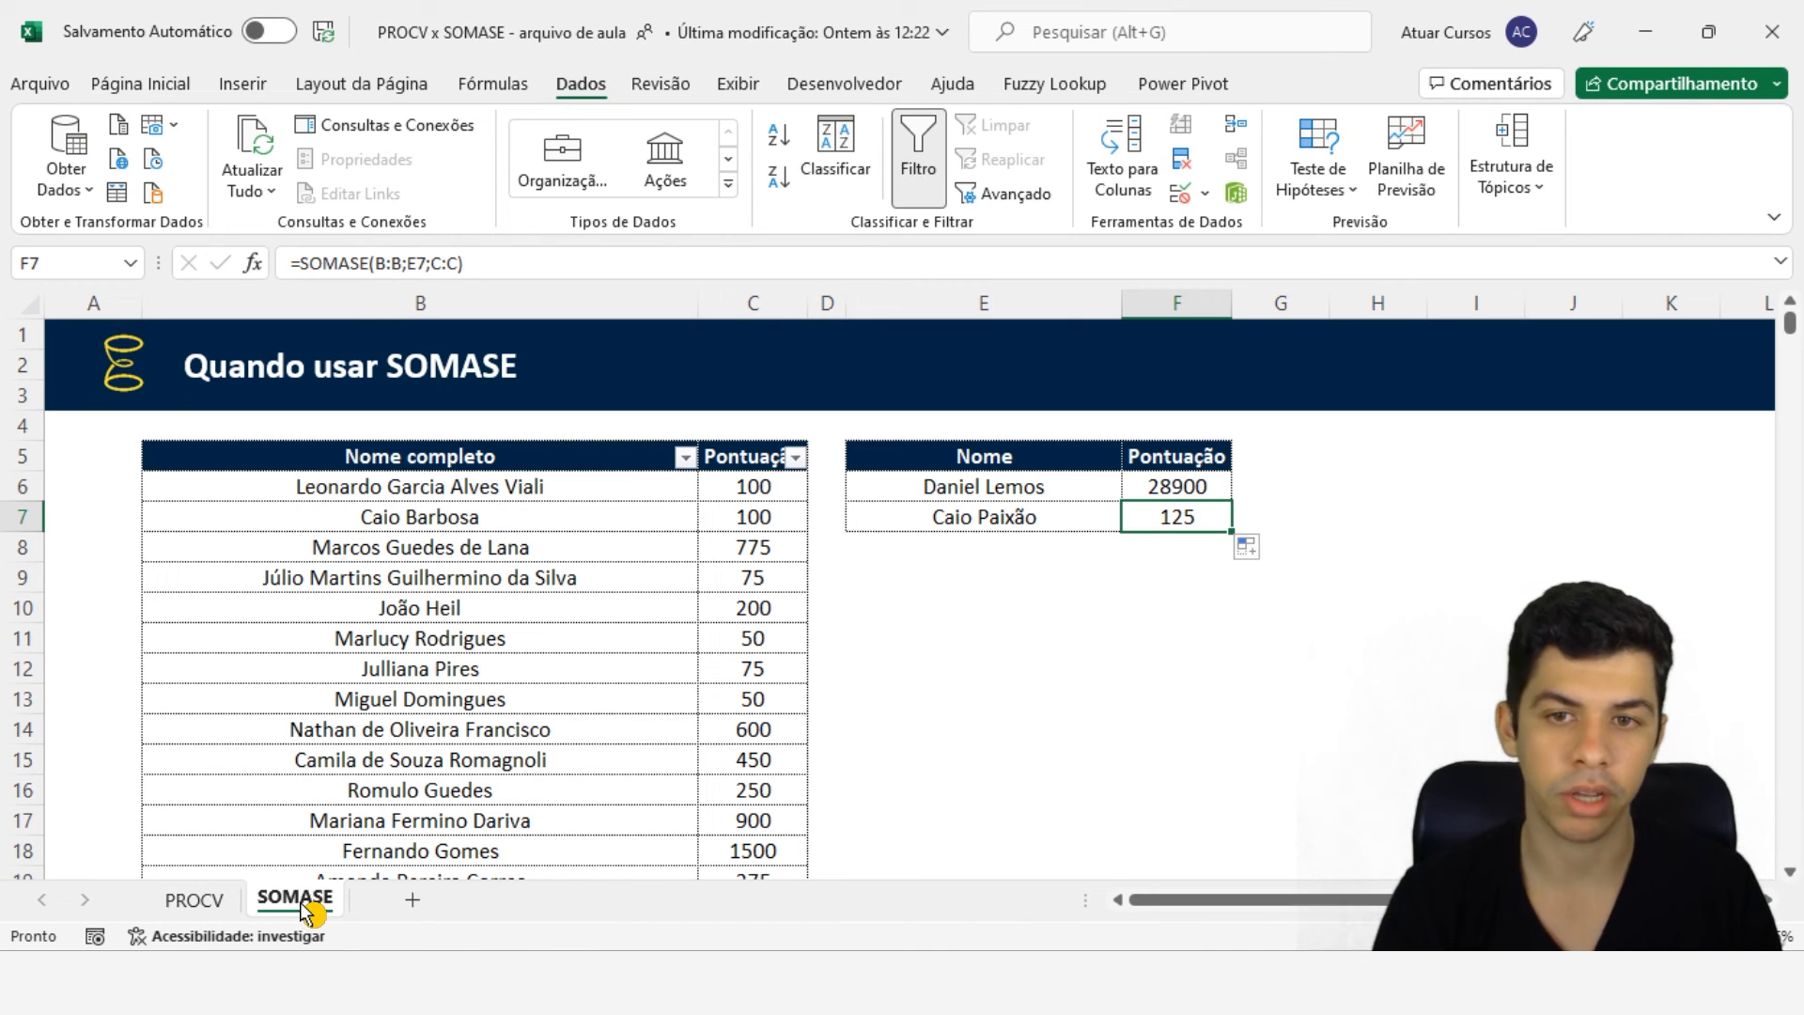
click(685, 458)
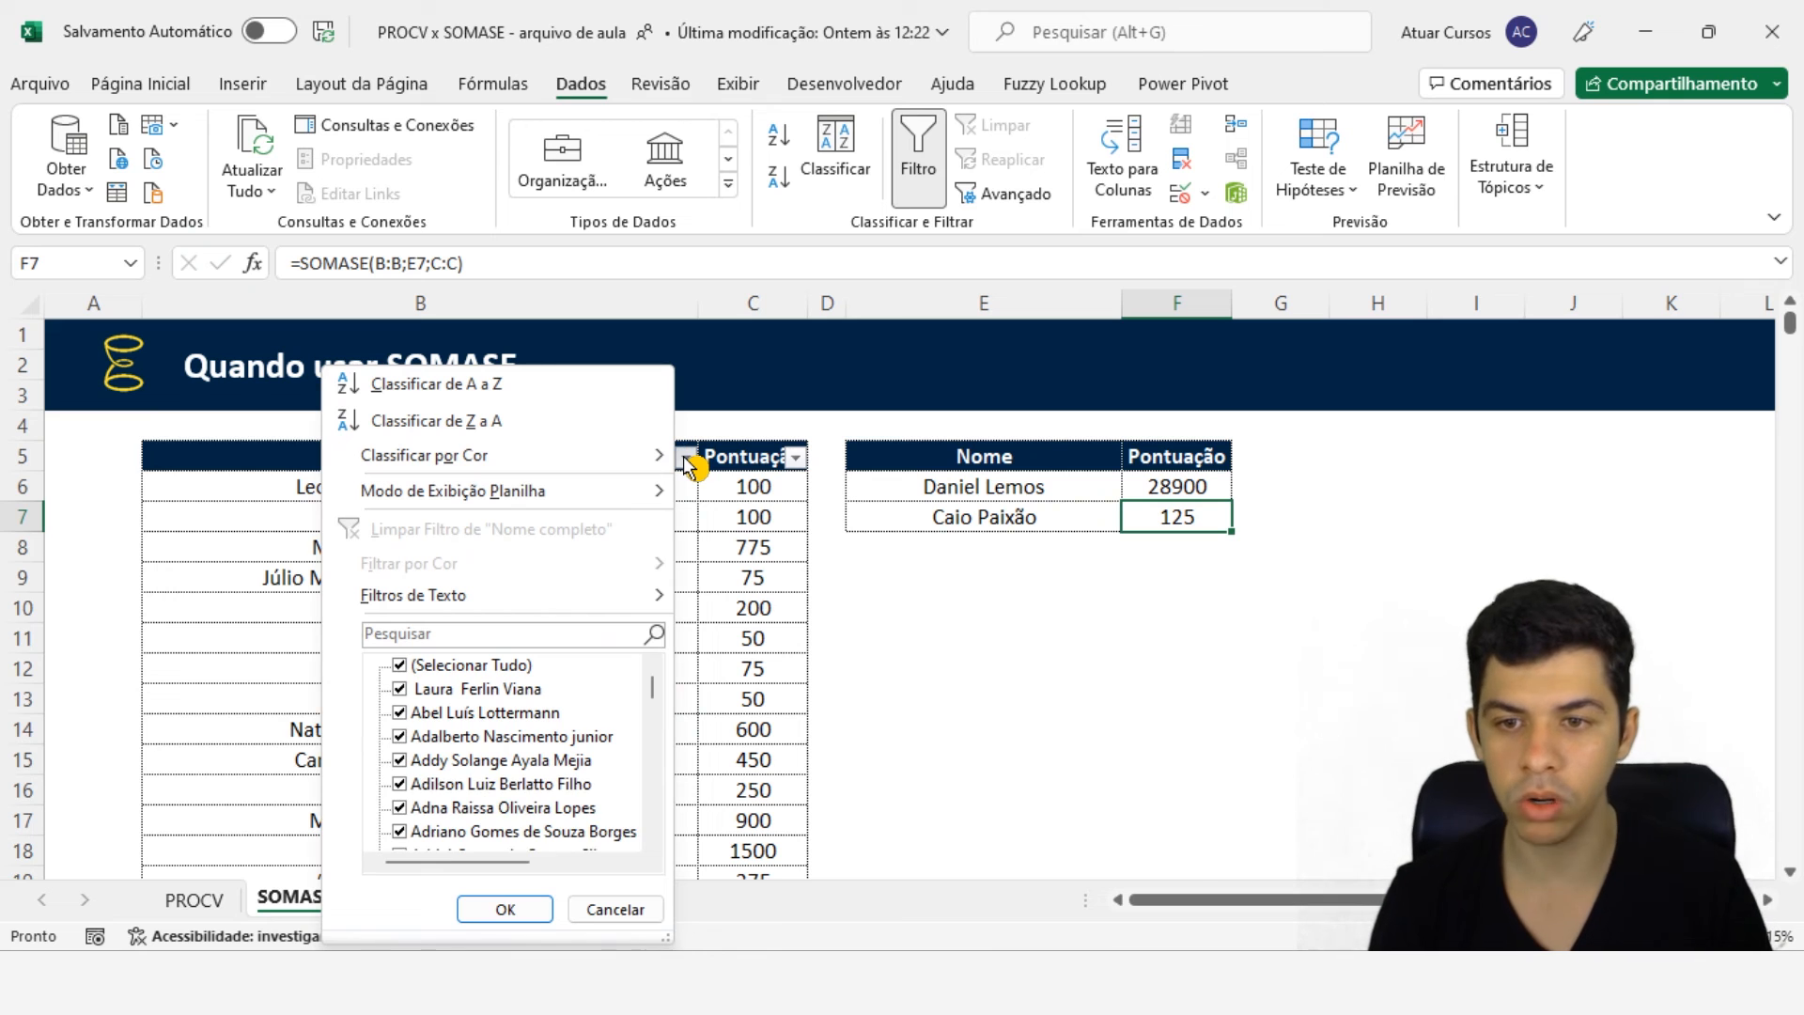
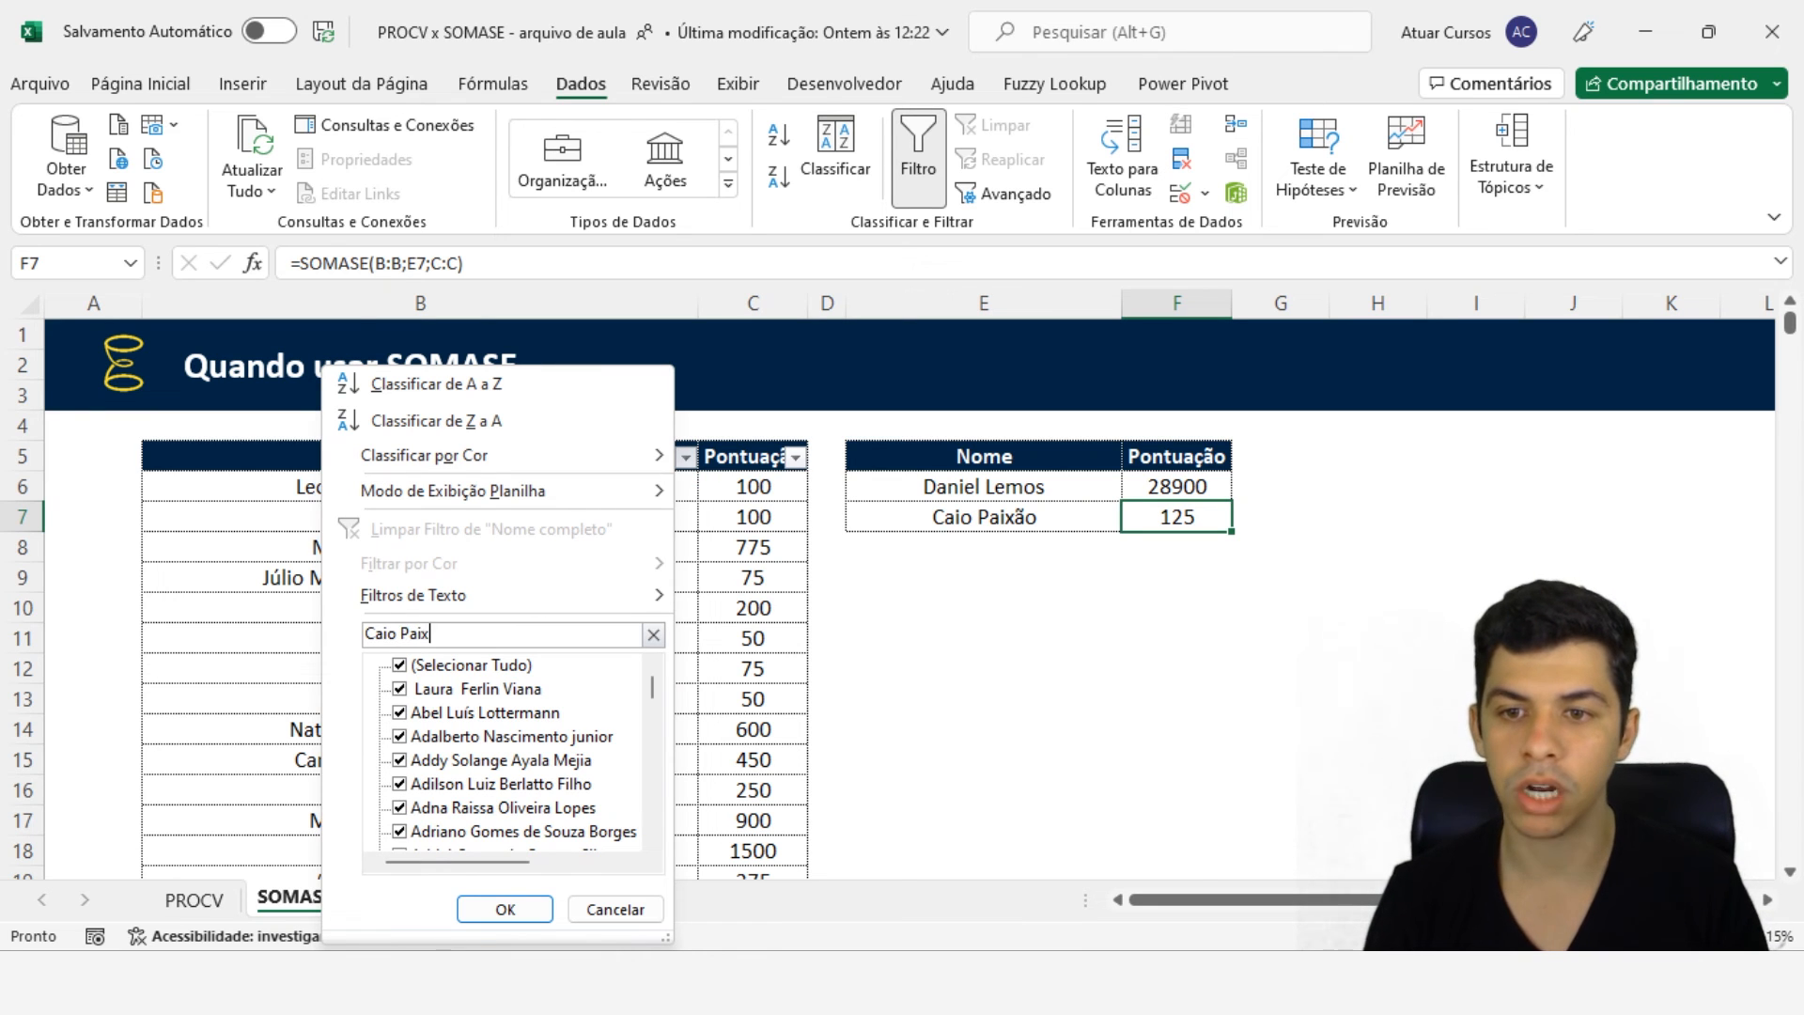
key(Return)
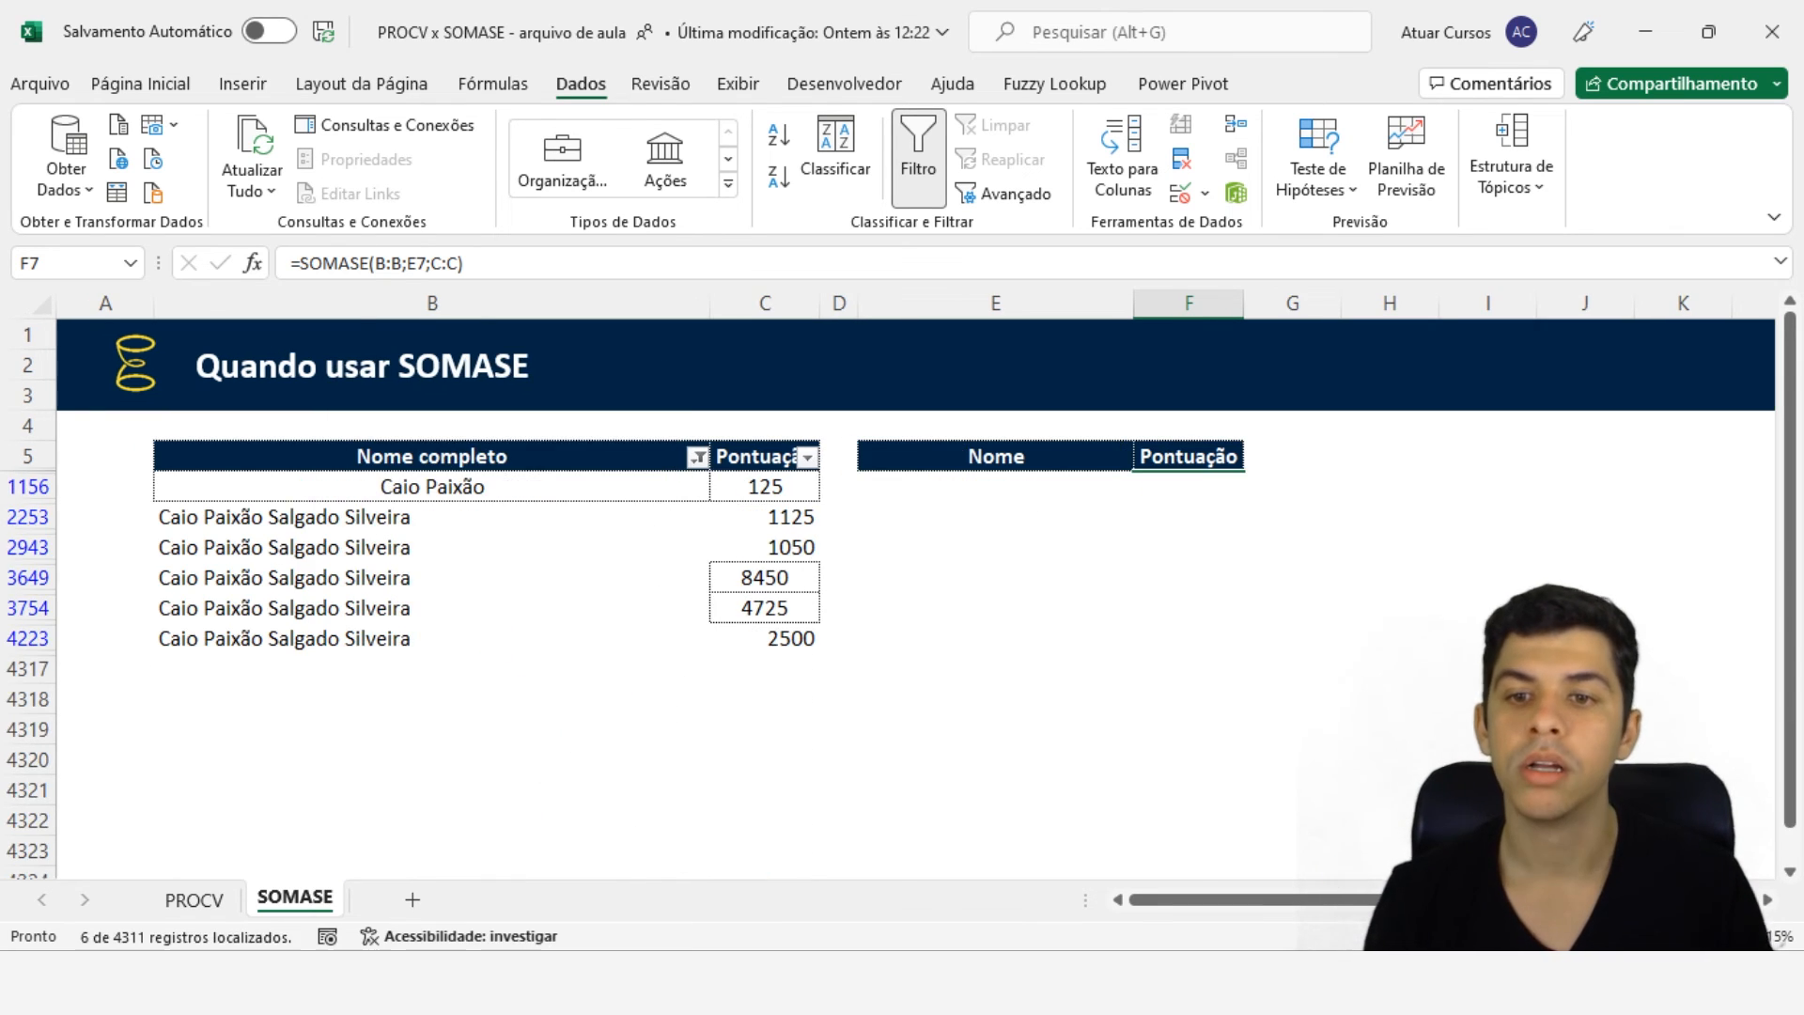
click(515, 485)
key(ctrl+c)
click(487, 518)
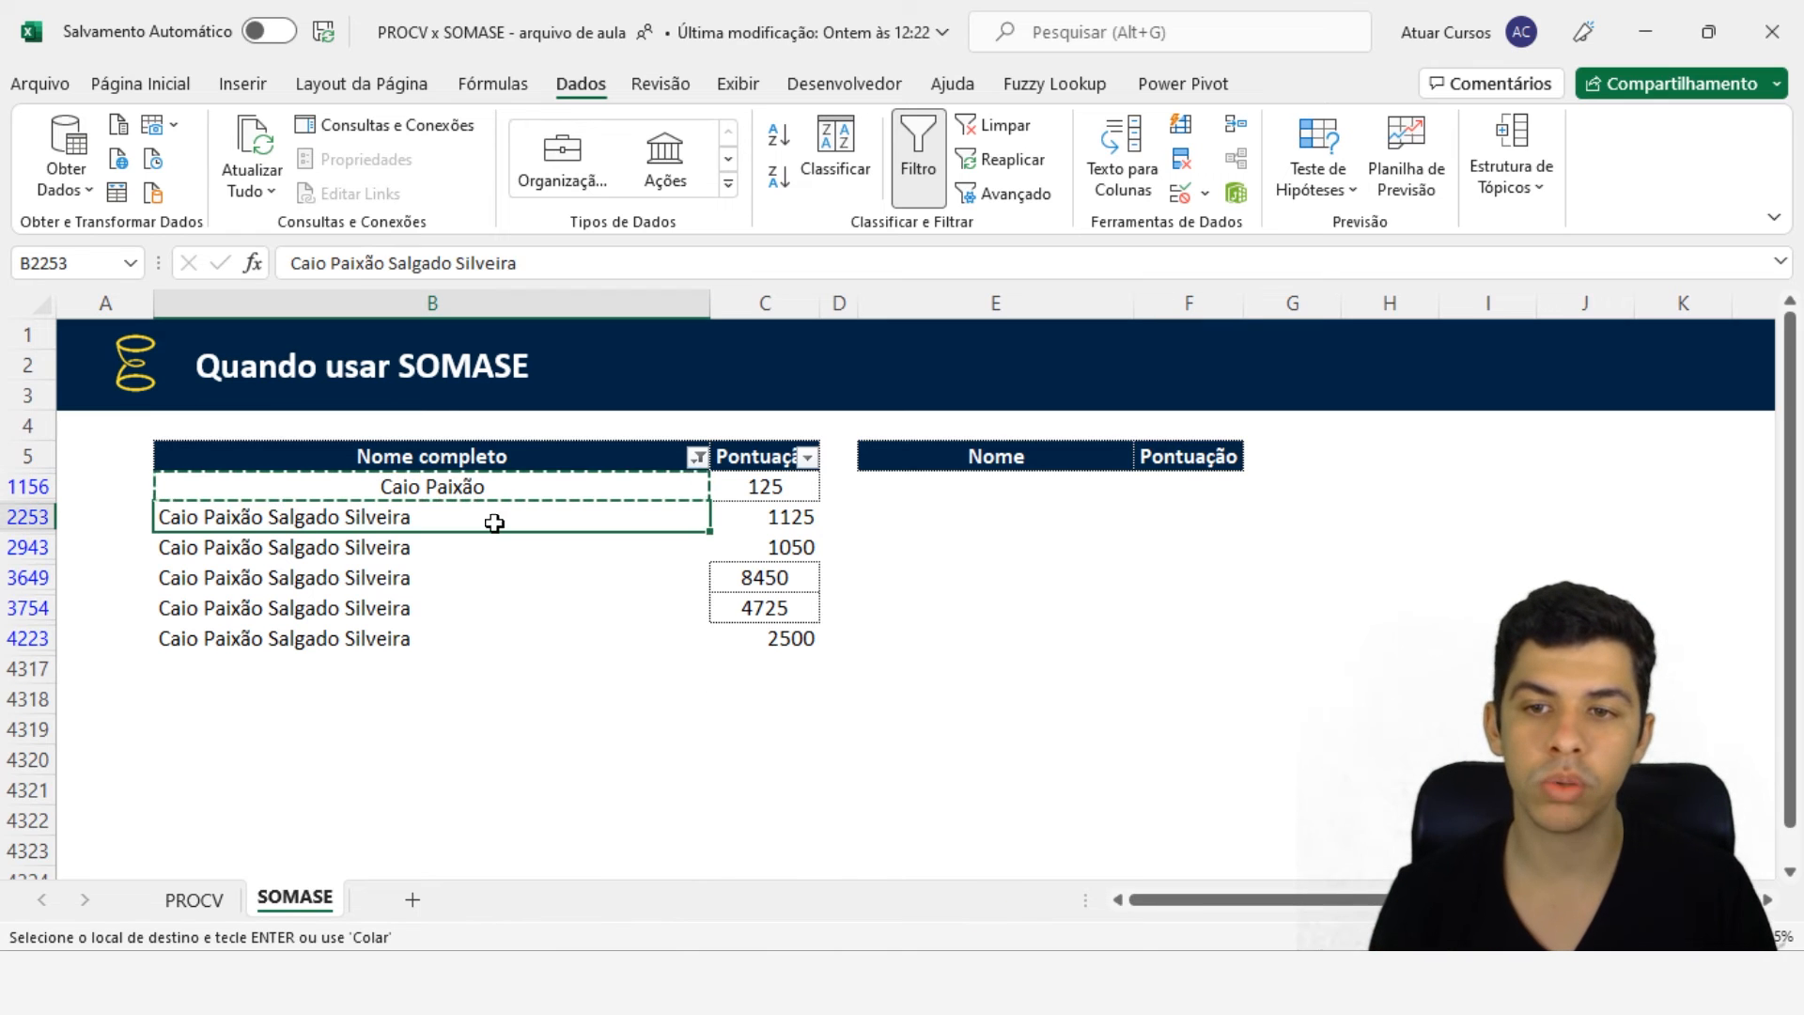
key(ctrl+v)
click(455, 545)
key(ctrl+v)
click(455, 576)
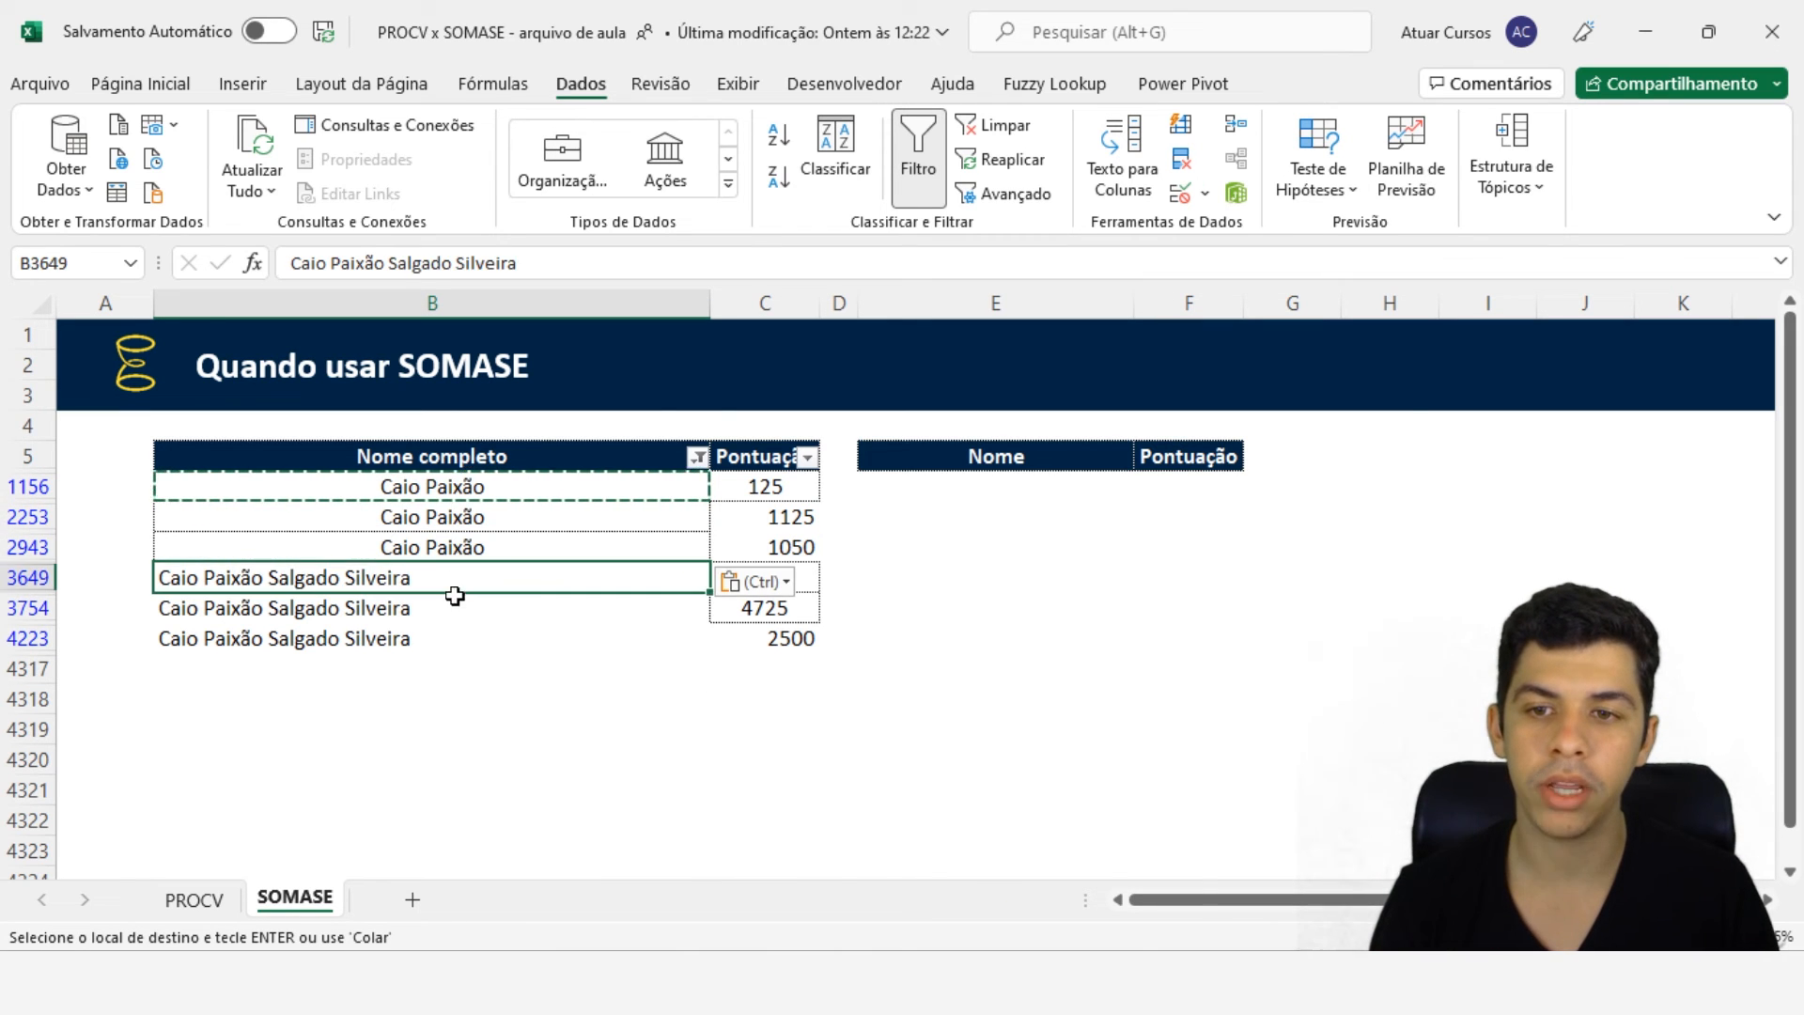
key(ctrl+v)
click(451, 609)
key(ctrl+v)
click(454, 638)
key(ctrl+v)
click(775, 486)
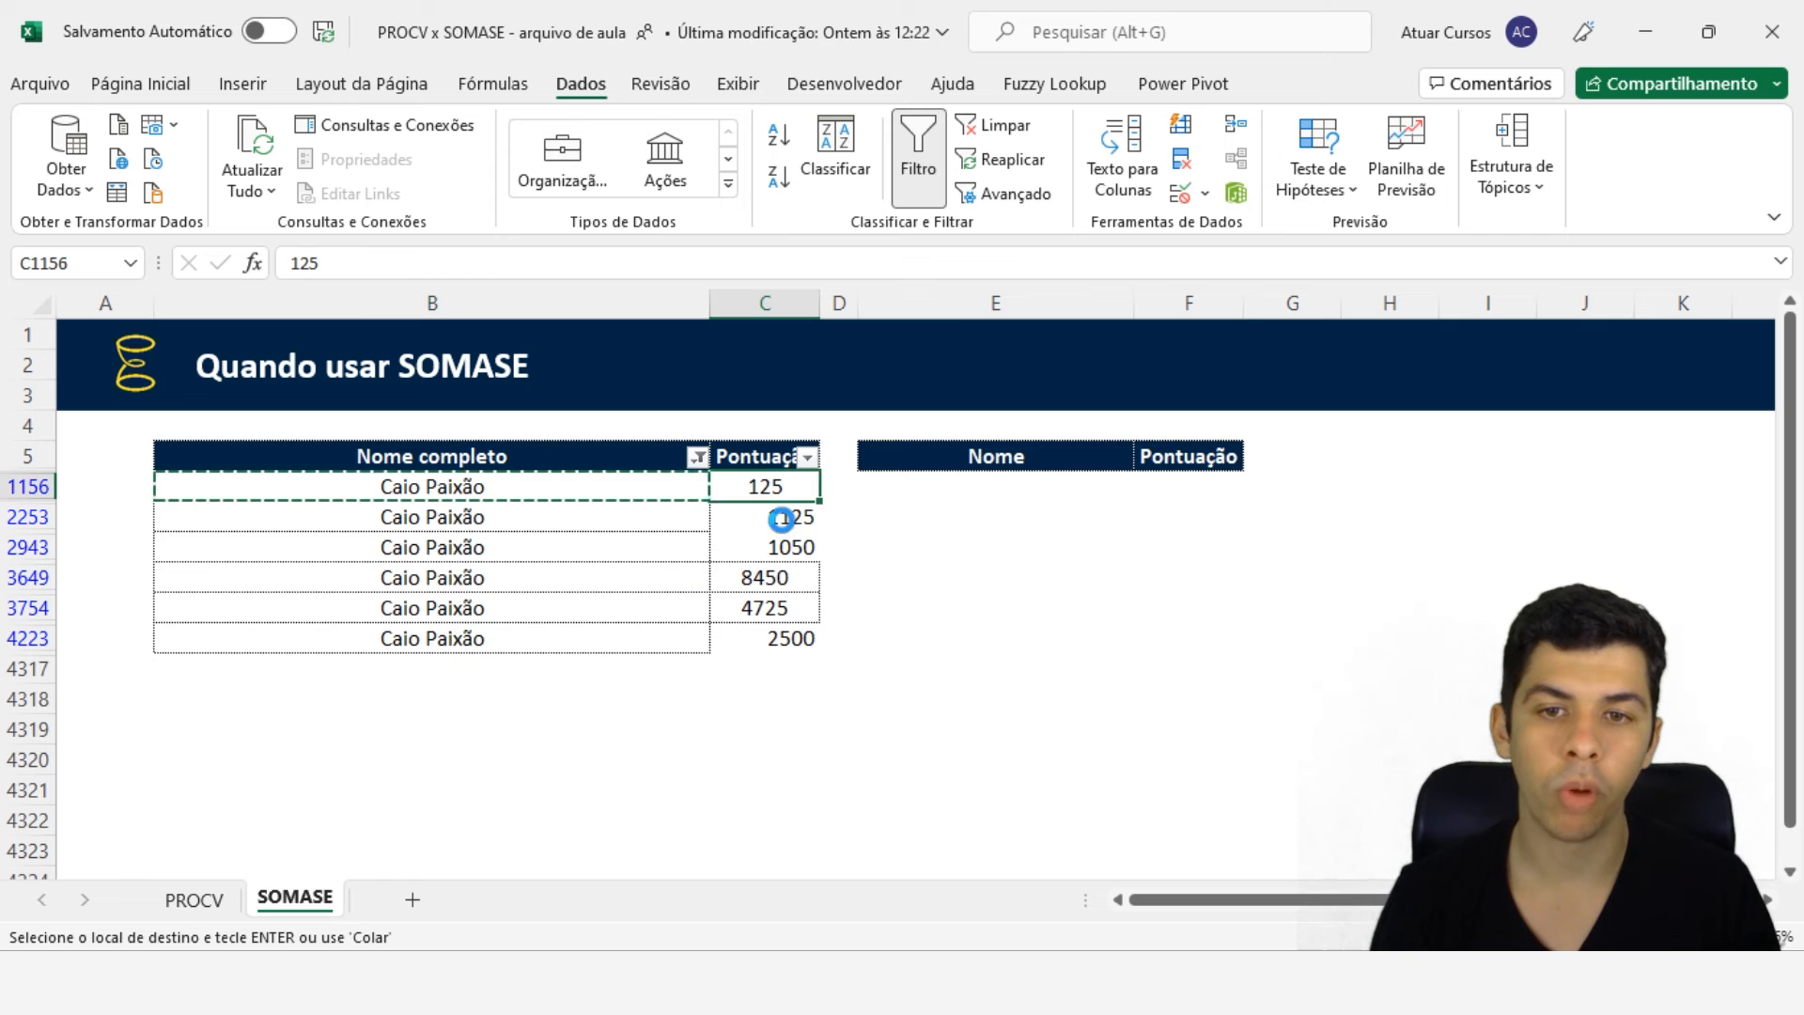
key(ctrl+c)
click(785, 516)
mouse_move(785, 516)
mouse_down()
mouse_move(765, 577)
mouse_move(765, 515)
mouse_up()
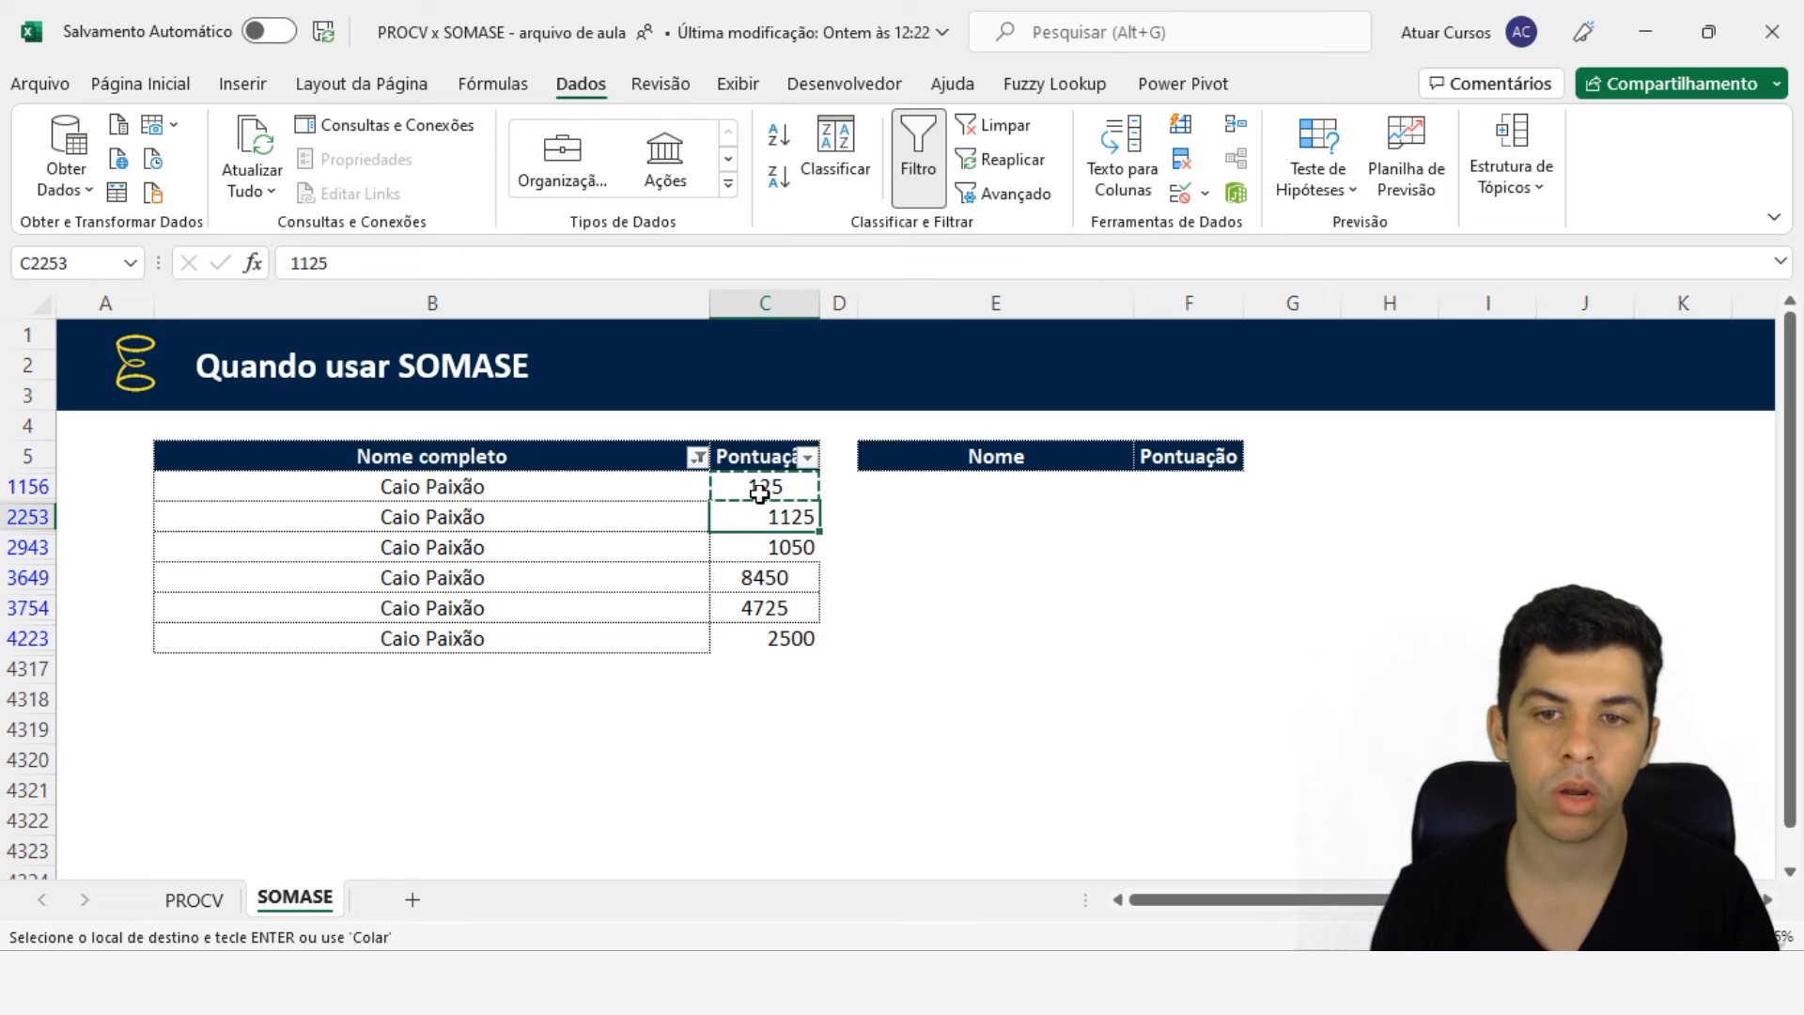
click(763, 487)
click(179, 83)
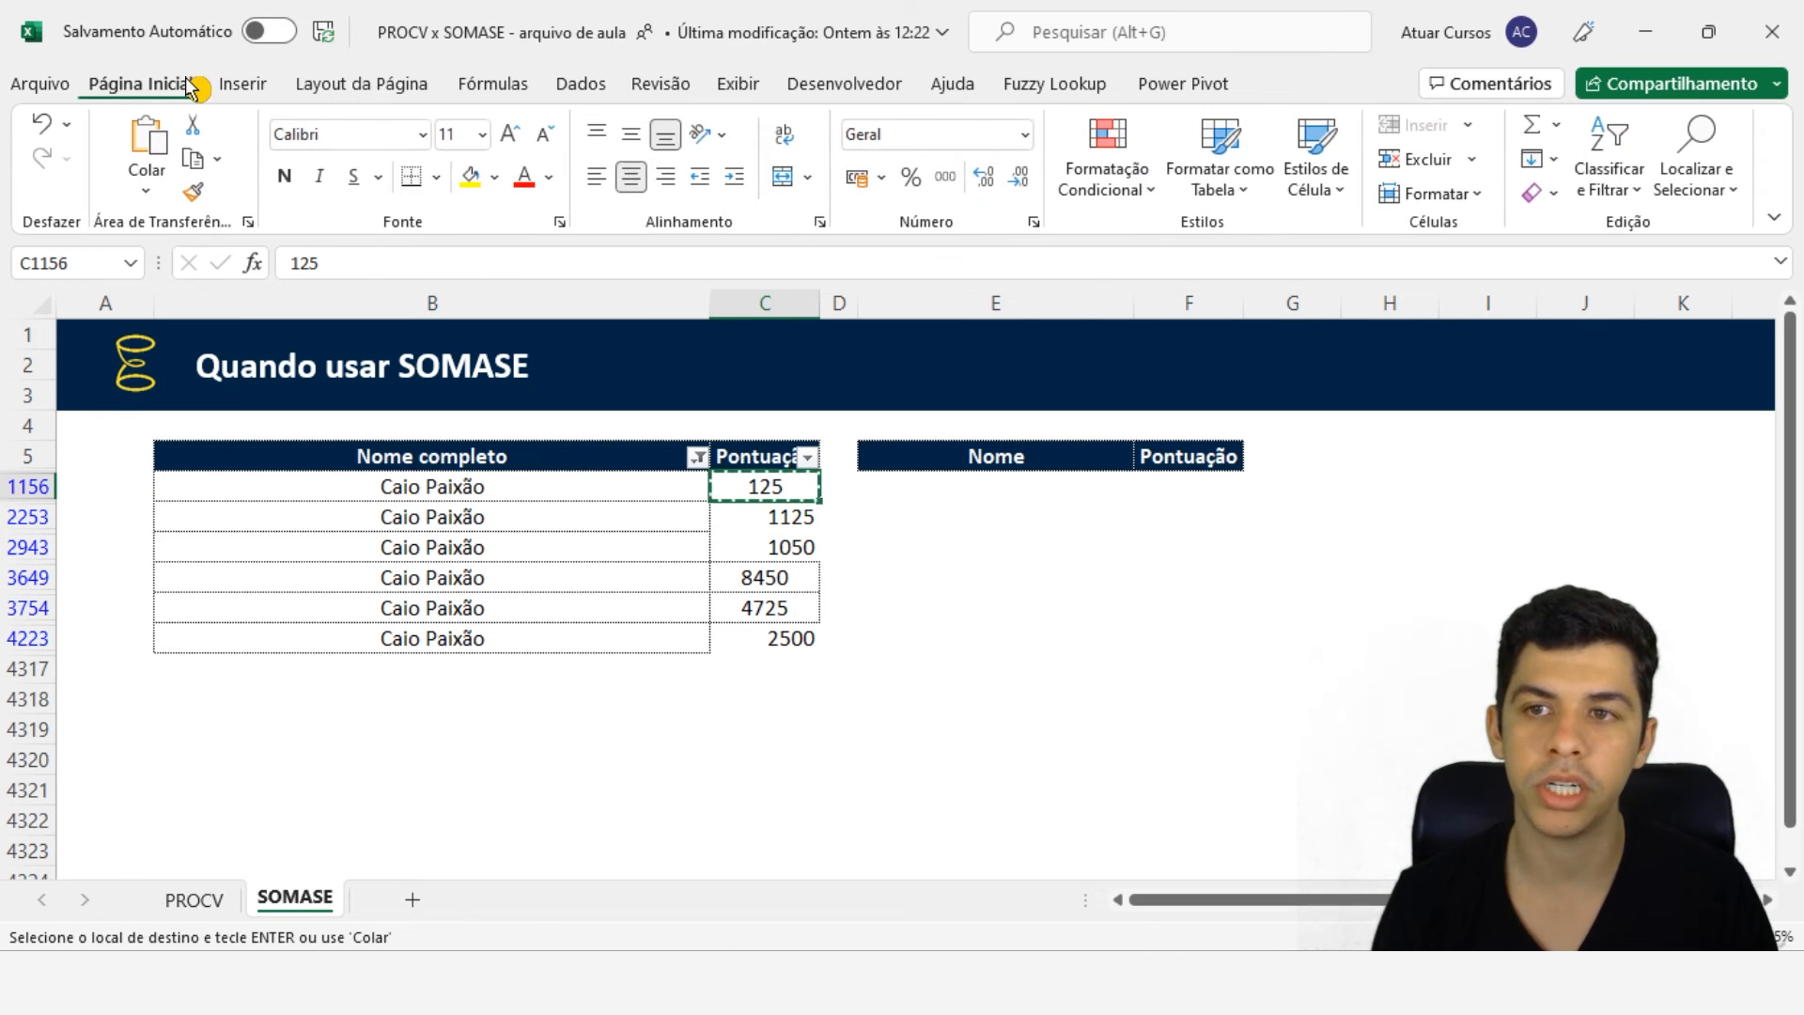
click(193, 192)
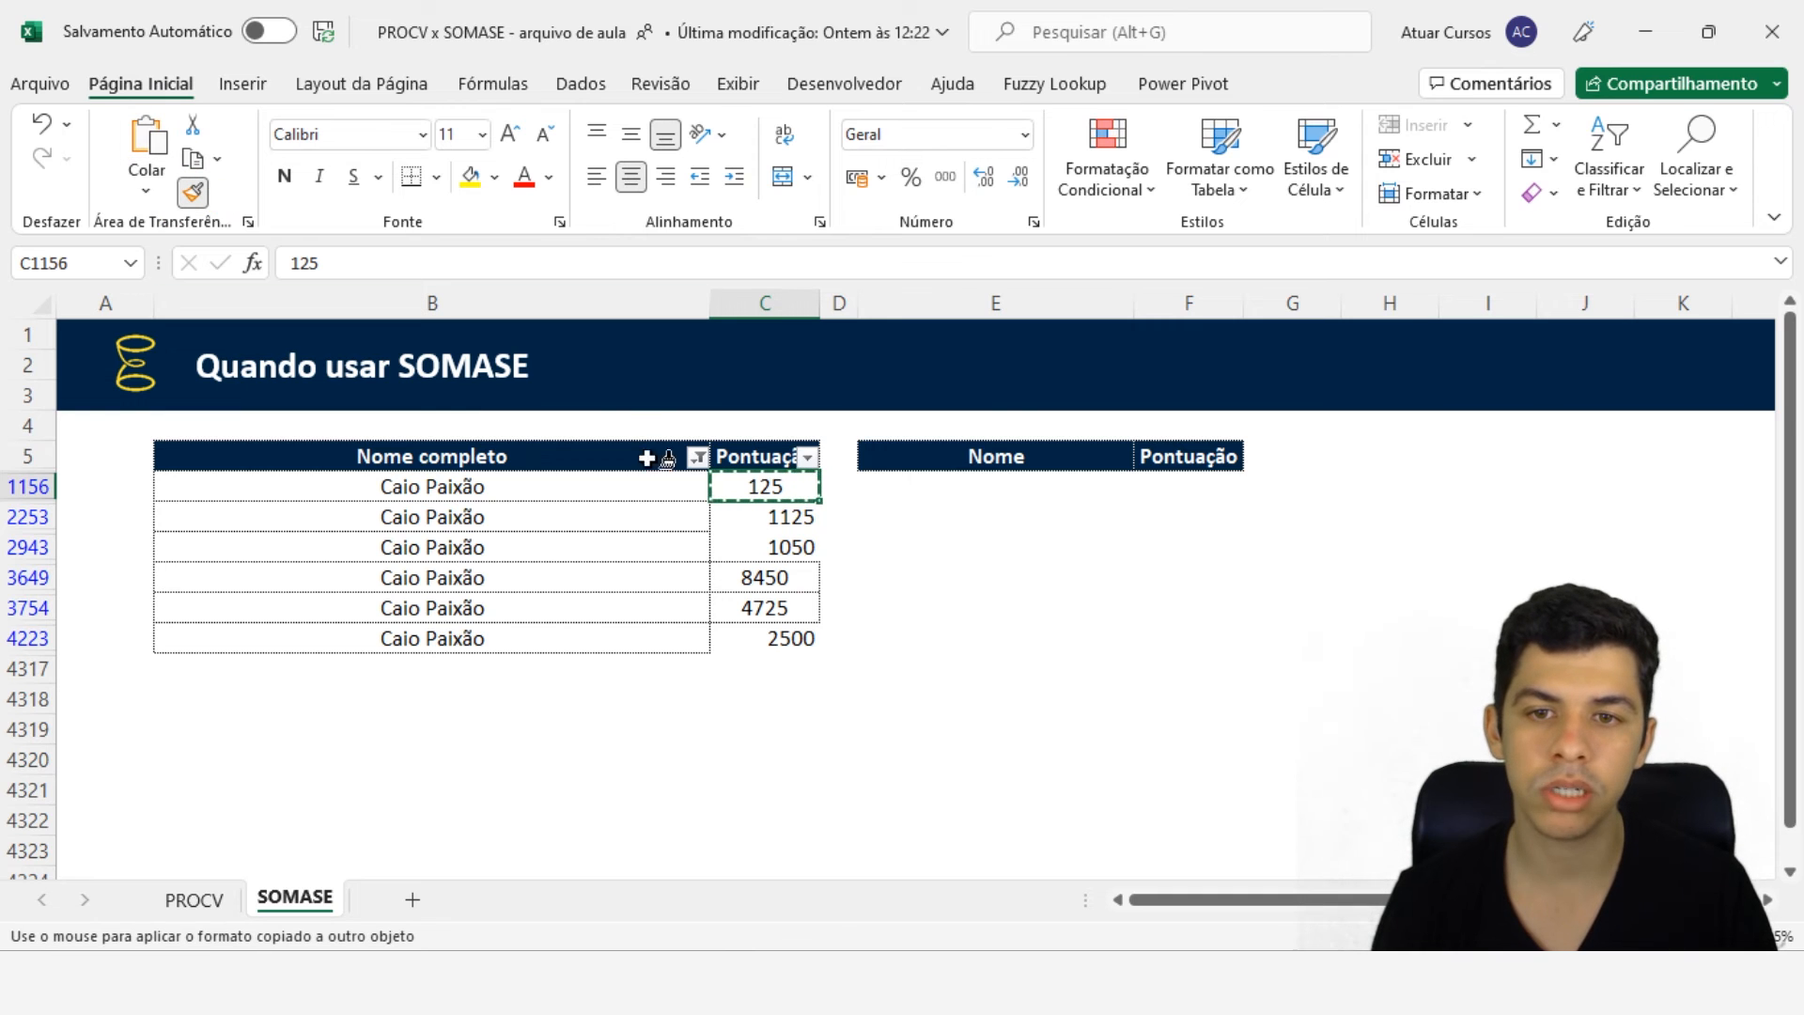
drag(777, 516, 791, 638)
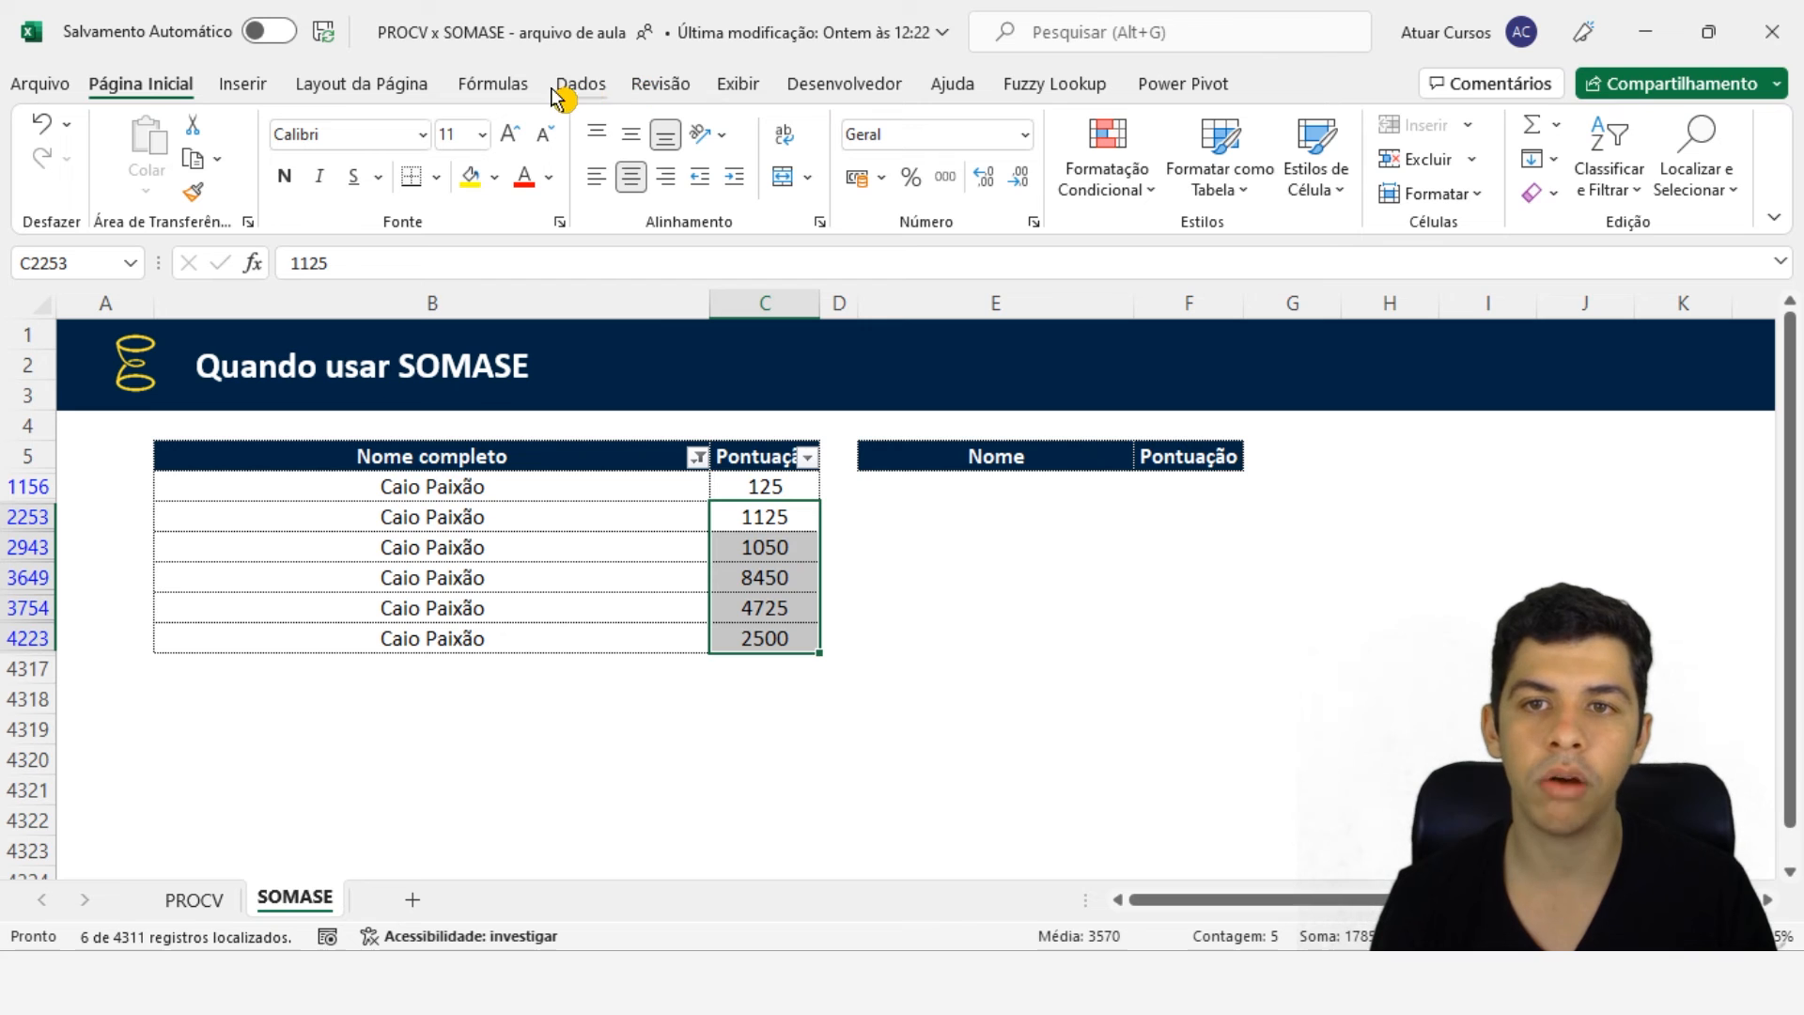
- Clear the names table filter and select the SOMASE total in F7 and the names in E6:E7
click(579, 83)
click(998, 125)
click(1180, 516)
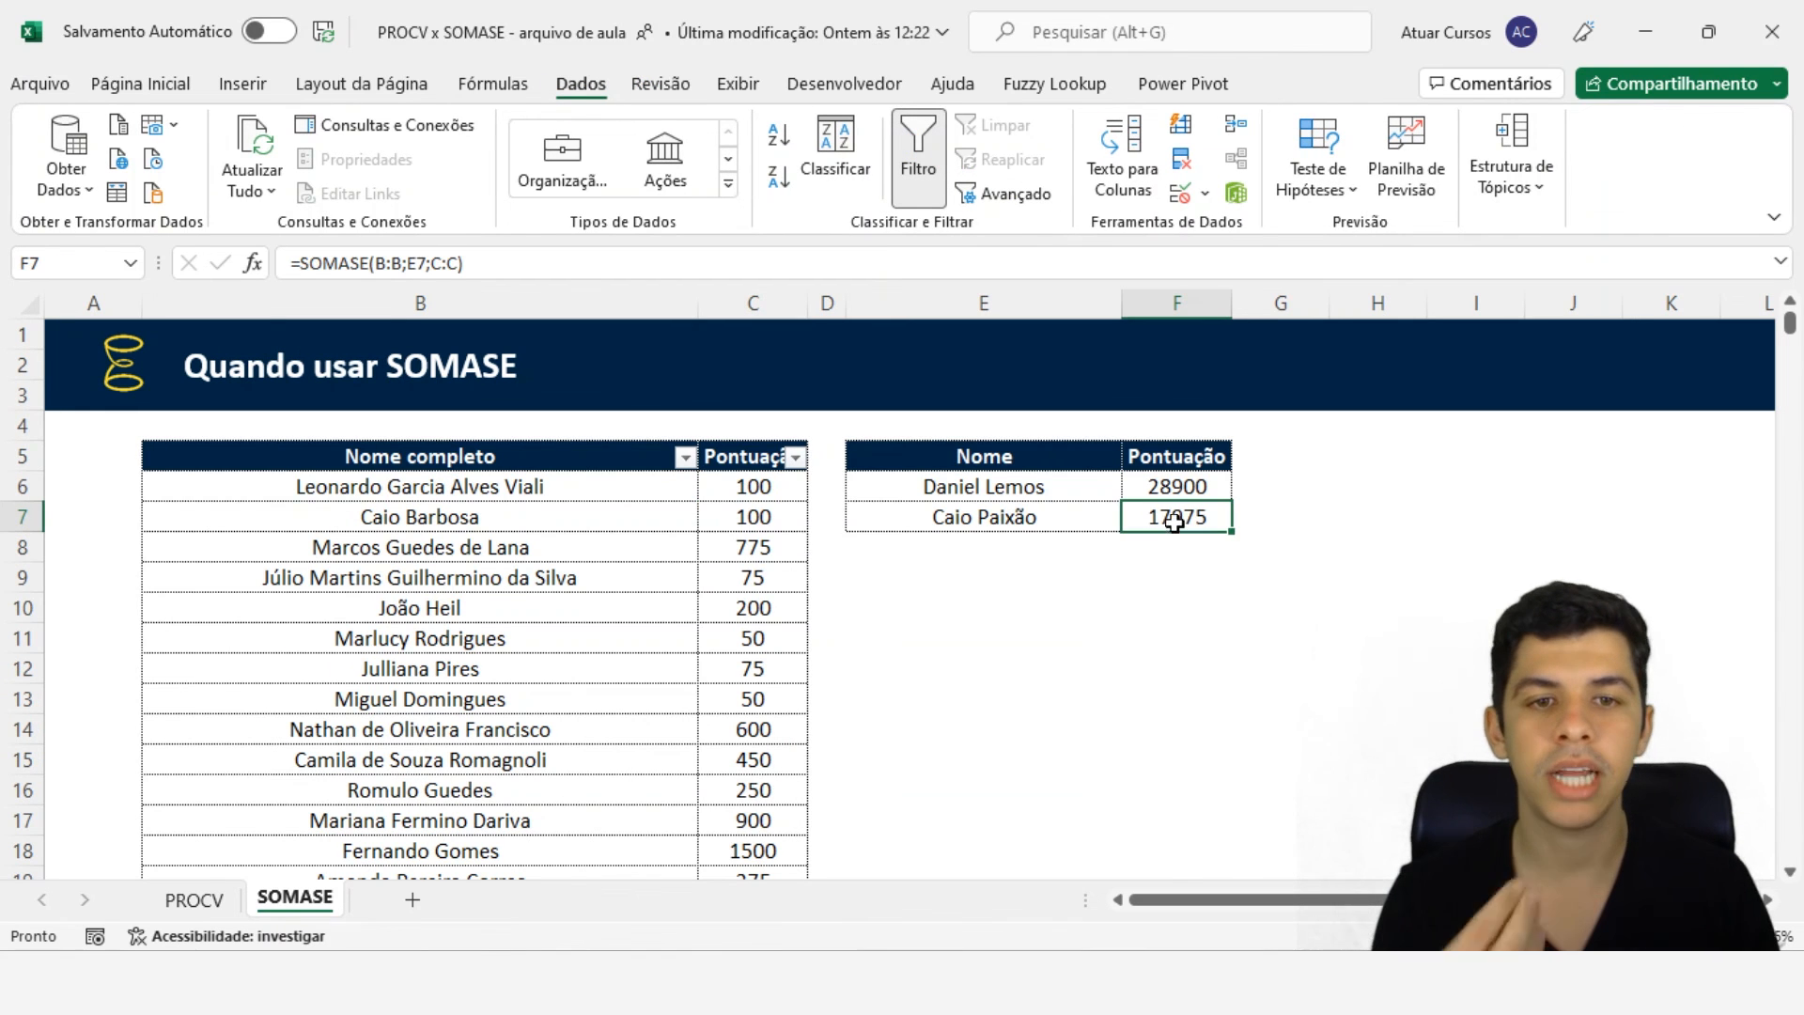
click(996, 525)
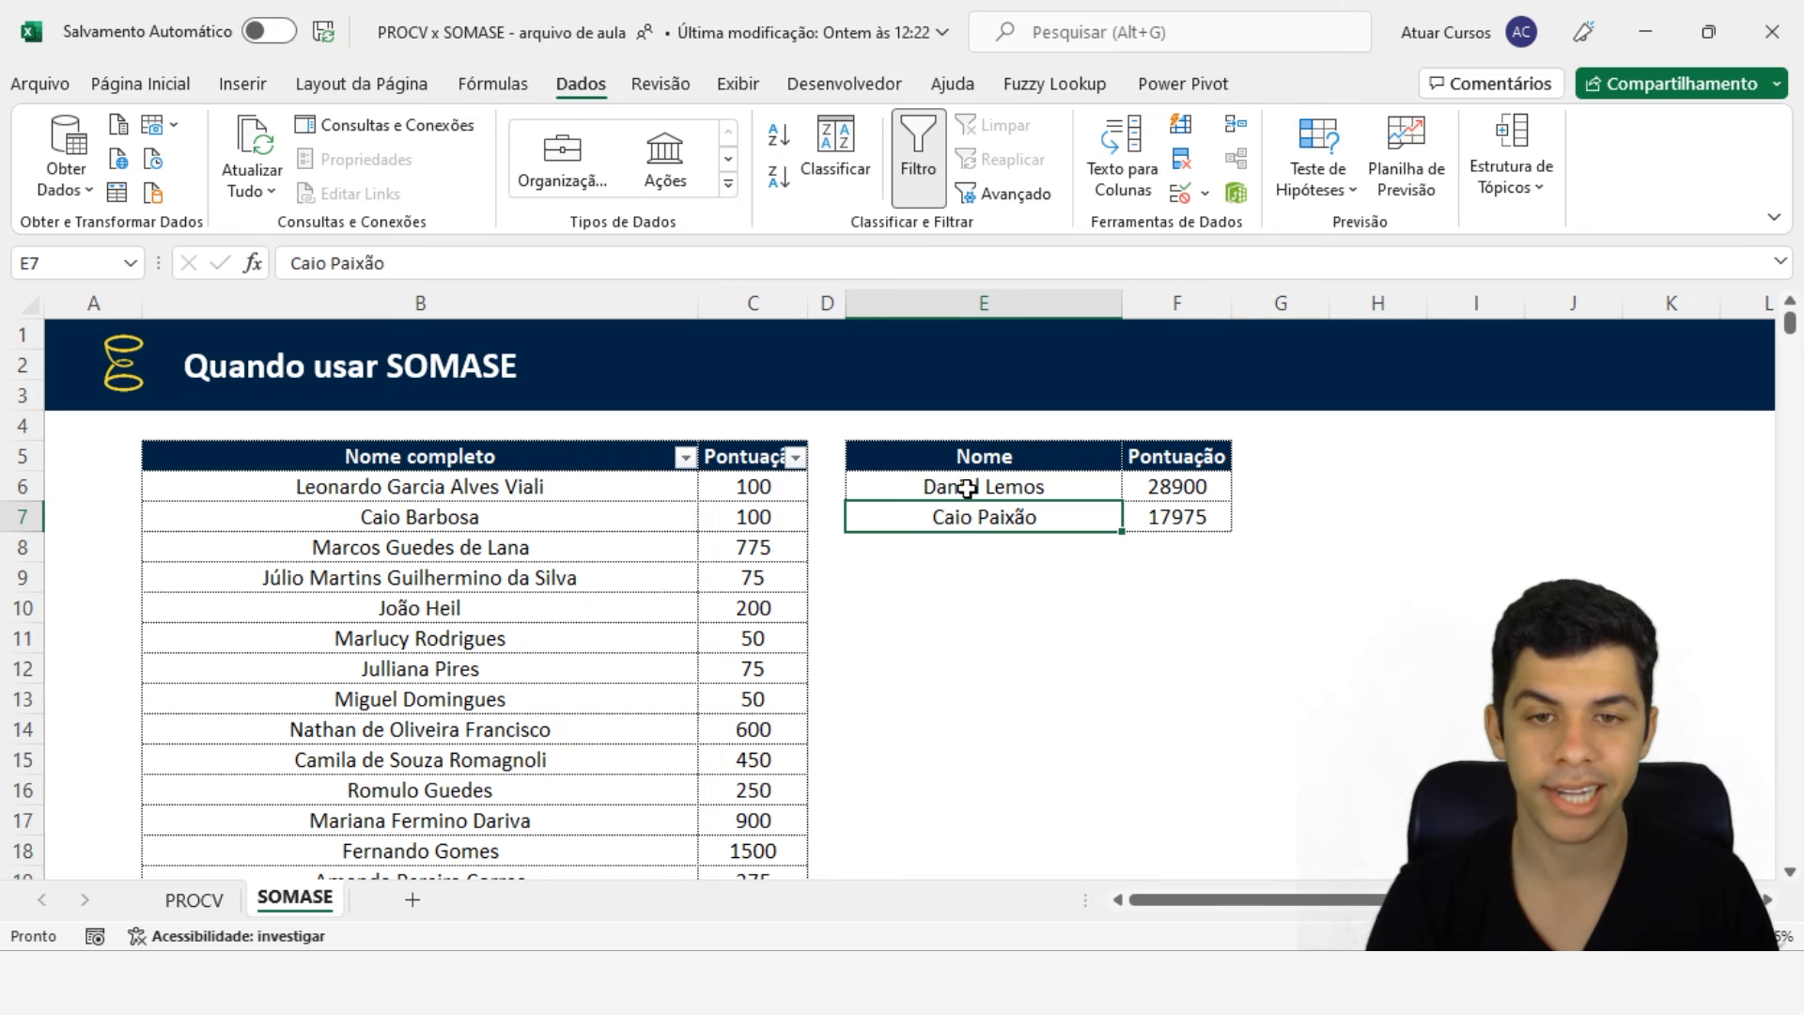
drag(968, 487, 978, 511)
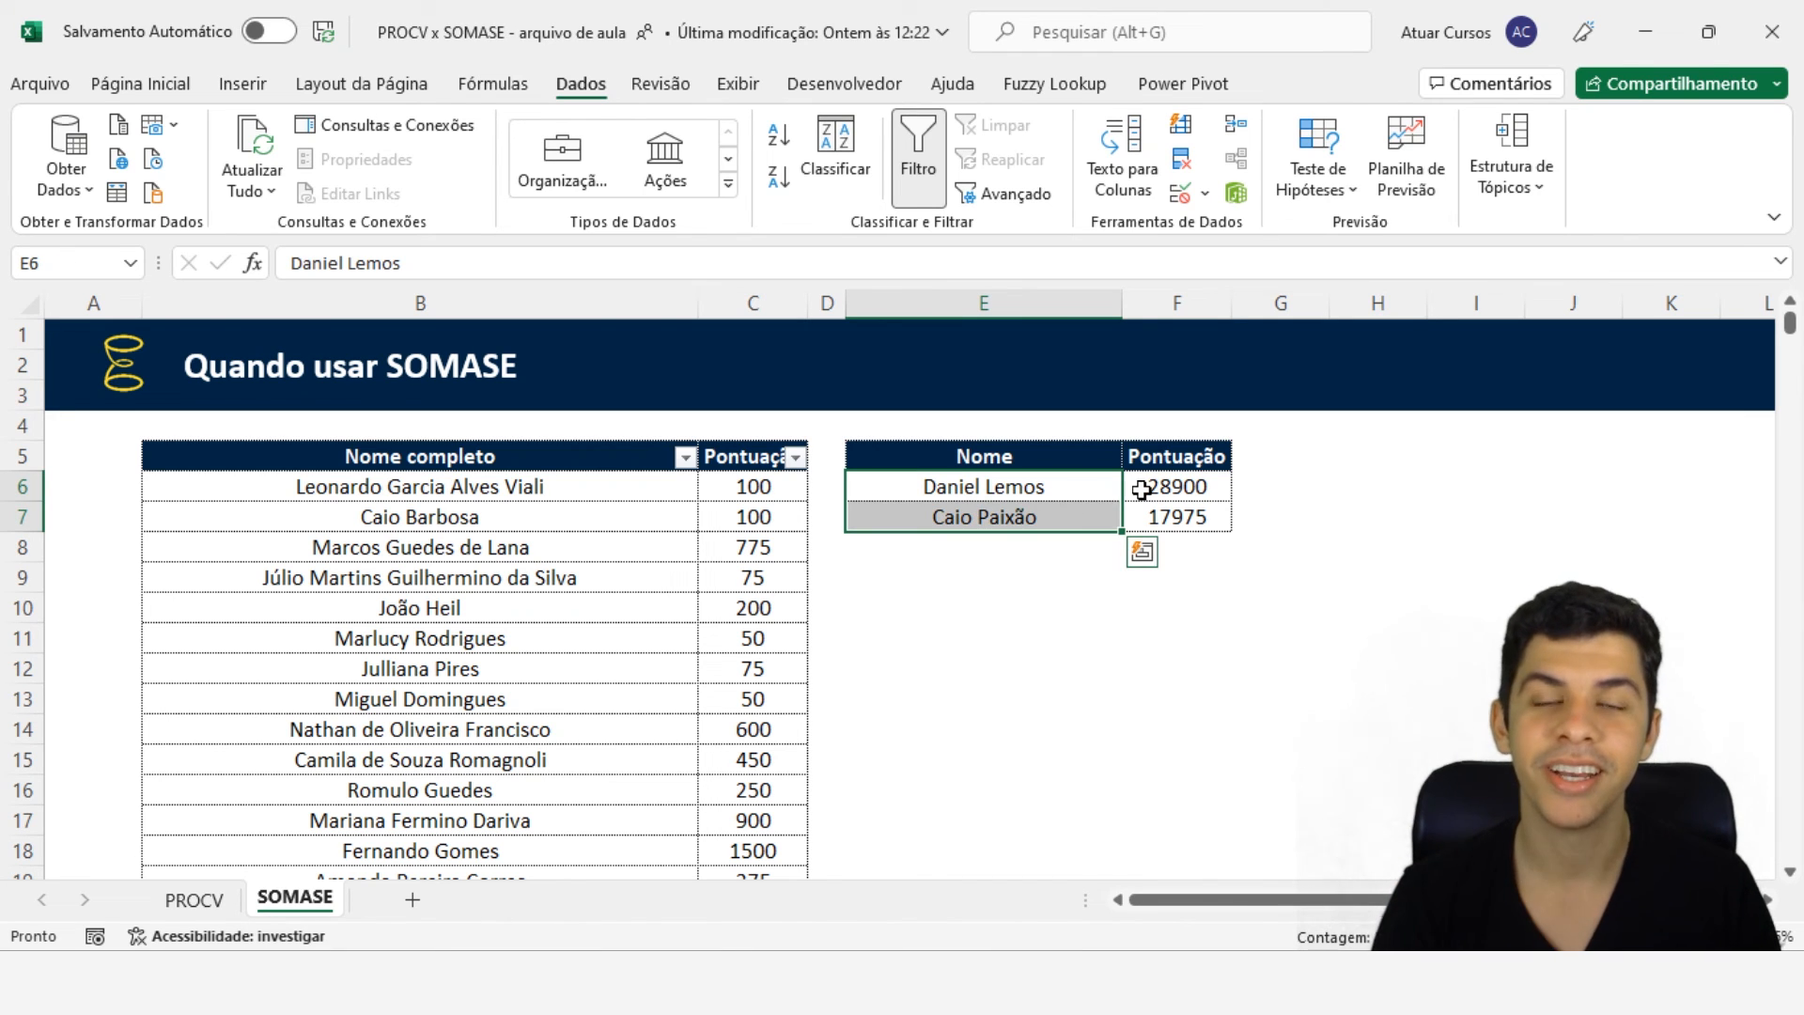